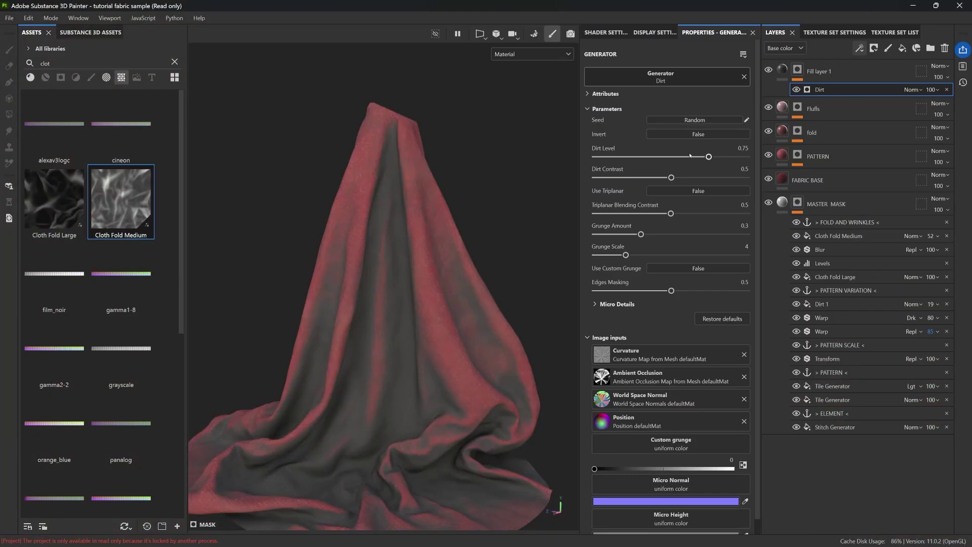
Lower the Dirt generator's Dirt Level and raise the HSL Perceptive filter's Hue to recolor the fabric
drag(709, 158, 672, 158)
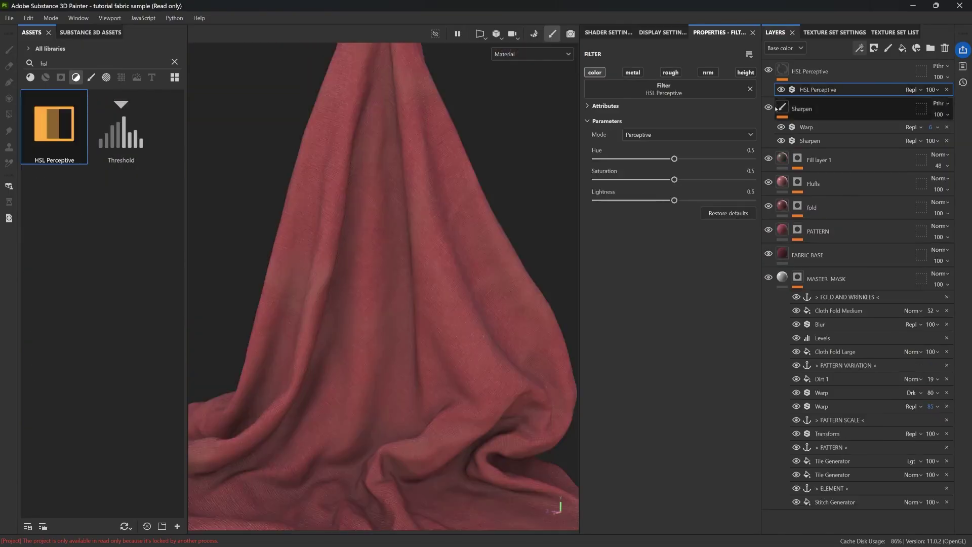
drag(674, 158, 721, 158)
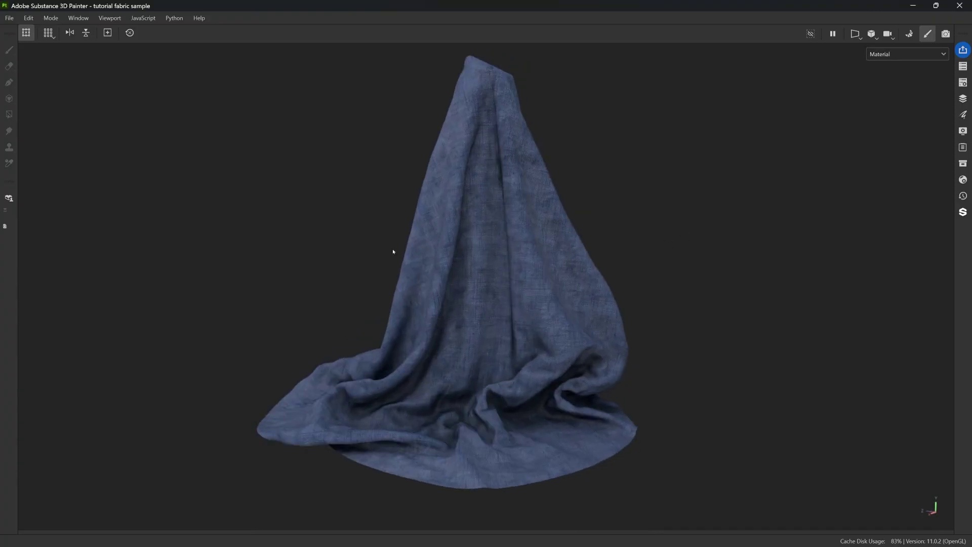
Examine the blue cloth's weave, folds and surface variation up close and as a whole from several angles
scroll(494, 212, up, 5)
alt+drag(475, 263, 557, 257)
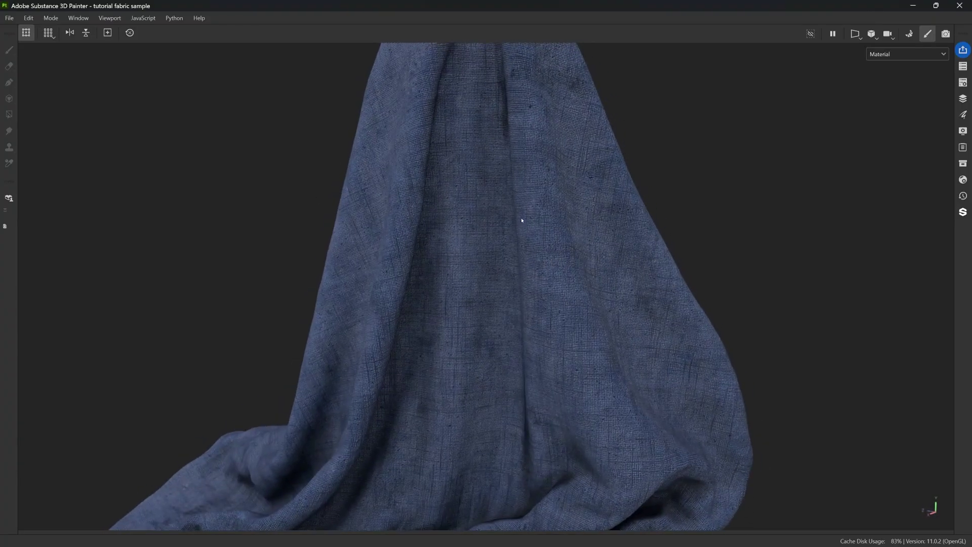
scroll(452, 254, up, 2)
alt+drag(471, 257, 574, 240)
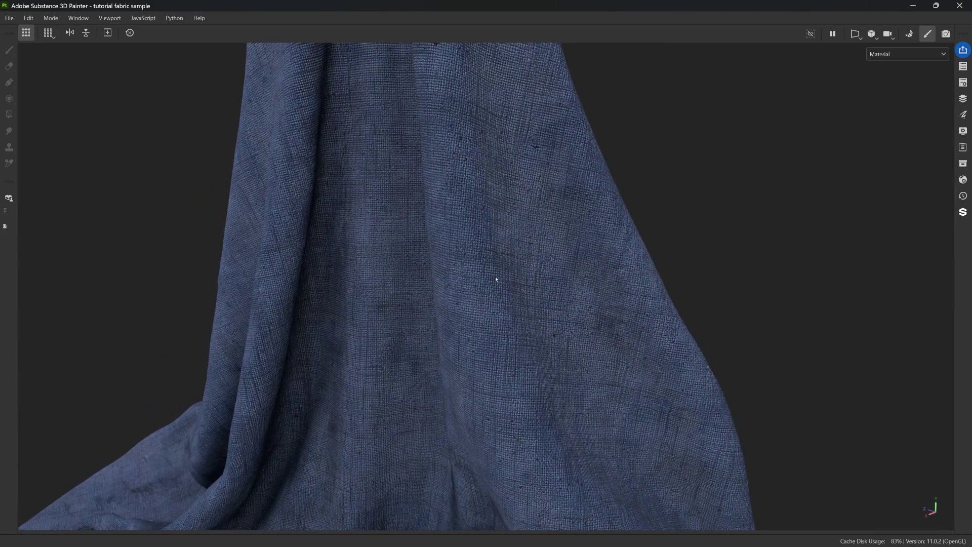
scroll(486, 286, down, 2)
scroll(478, 323, down, 4)
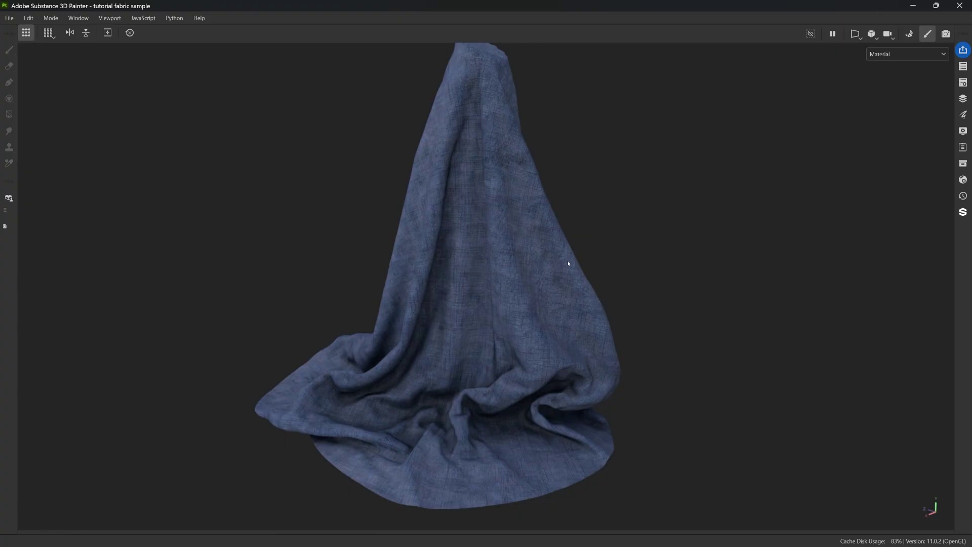
alt+drag(568, 263, 569, 249)
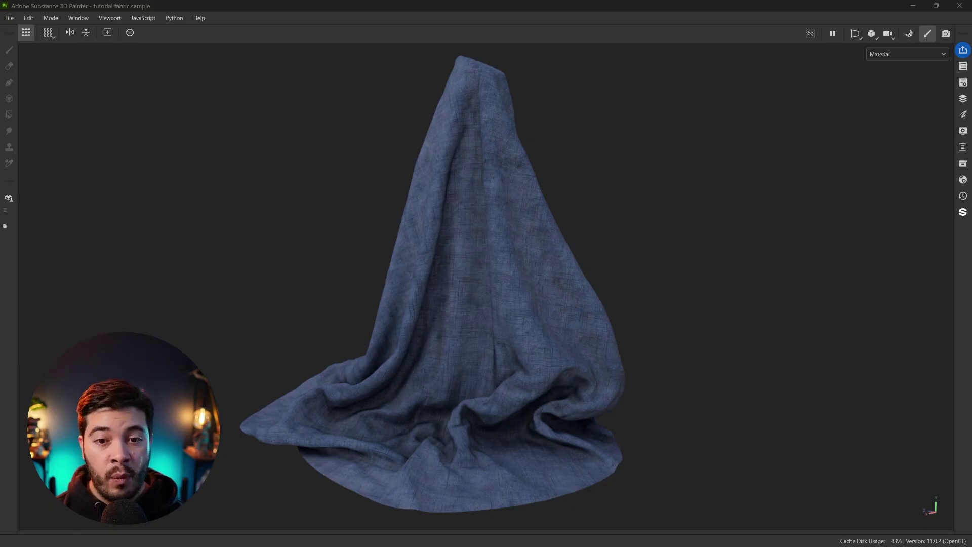
alt+drag(582, 172, 664, 171)
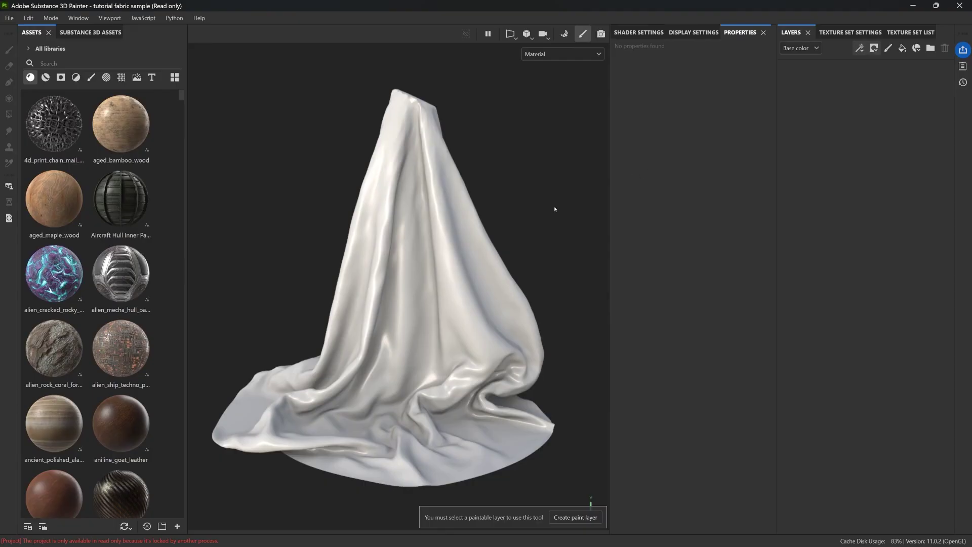
Review the texture set's channels and baked mesh maps, and return to the layer stack
click(850, 32)
scroll(839, 386, down, 1)
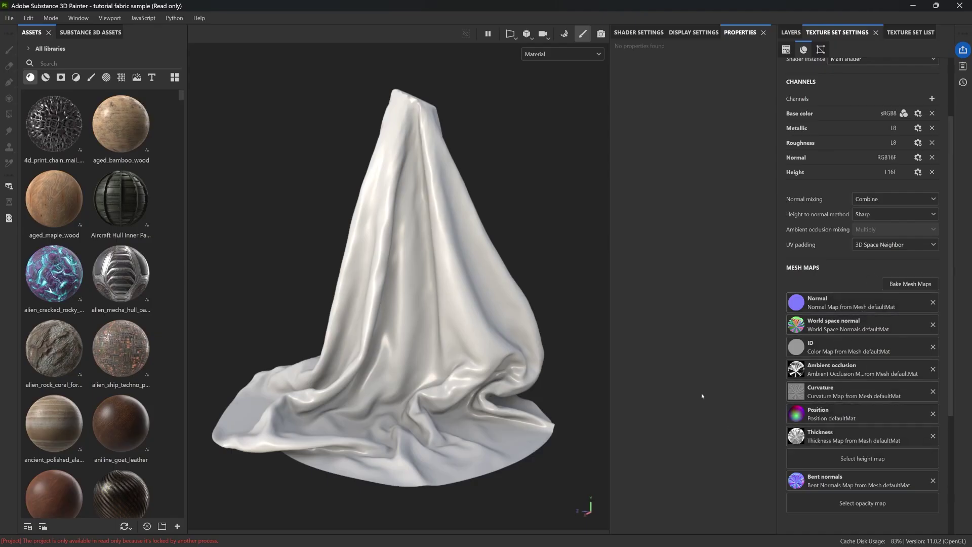
scroll(840, 445, up, 3)
click(791, 31)
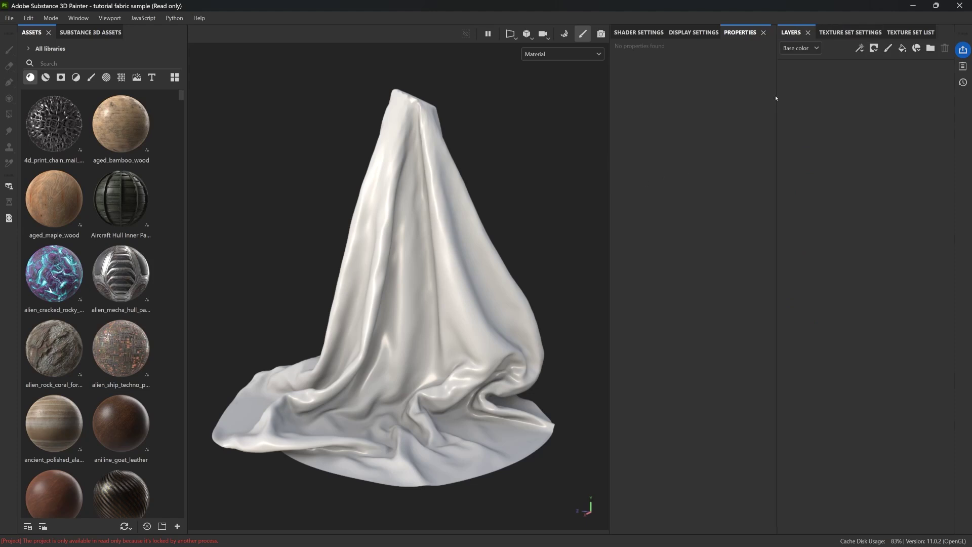
Add a fill layer named MASTER MASK and turn off its color channel
click(902, 48)
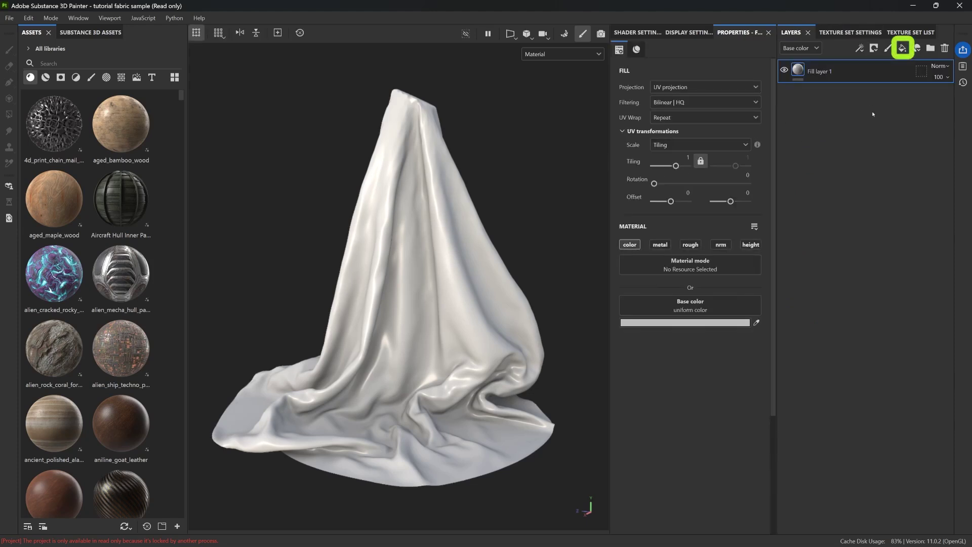
double_click(817, 73)
text(MASTER MASK)
key(Return)
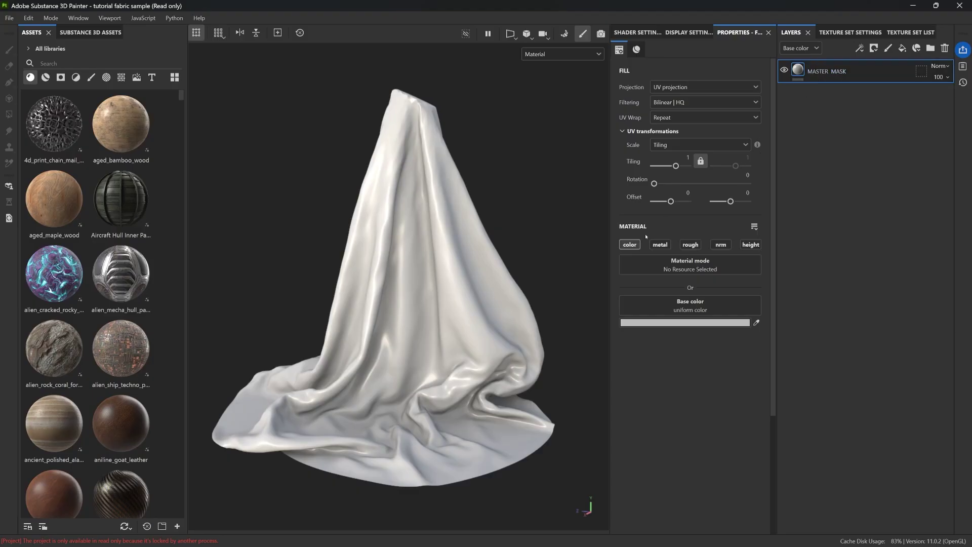
click(629, 245)
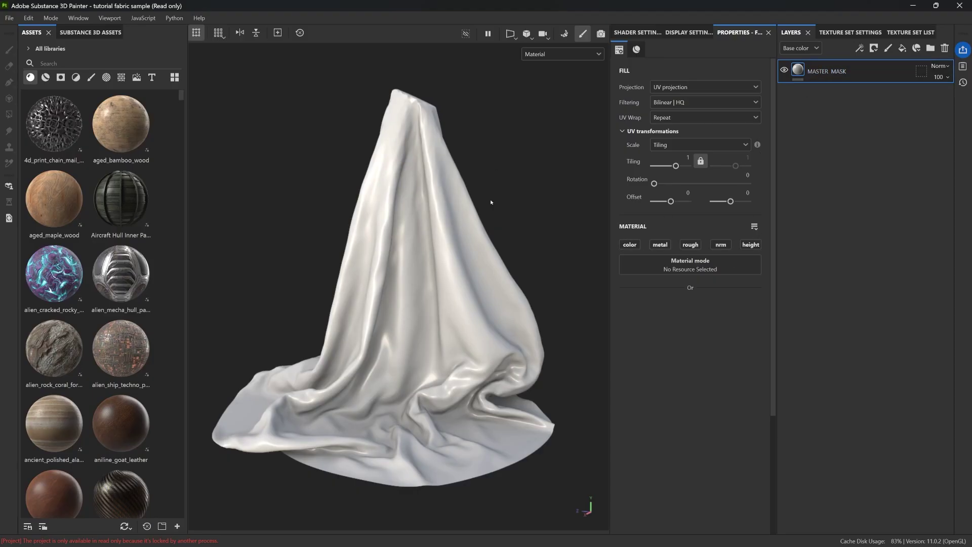
Give the MASTER MASK layer a black mask and add a fill effect to that mask
click(873, 48)
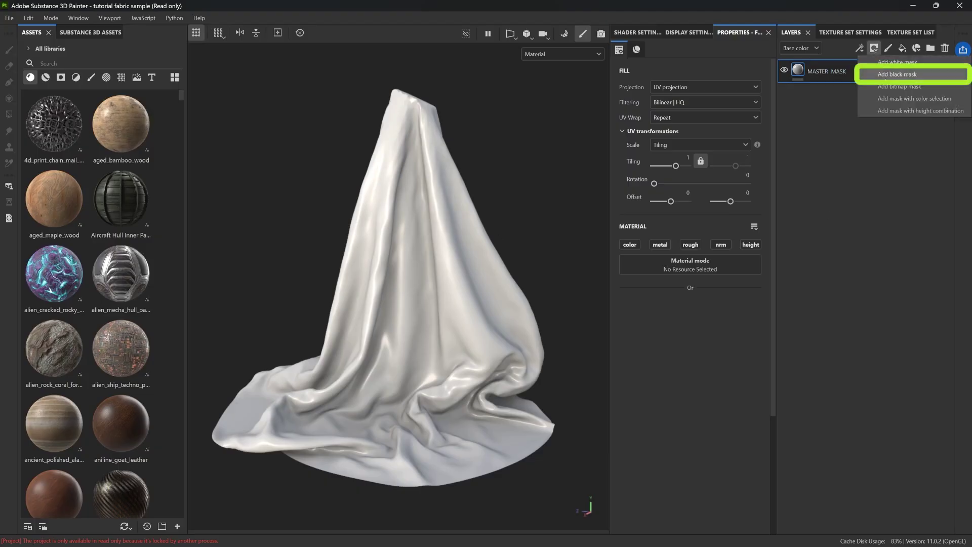
click(897, 74)
click(859, 48)
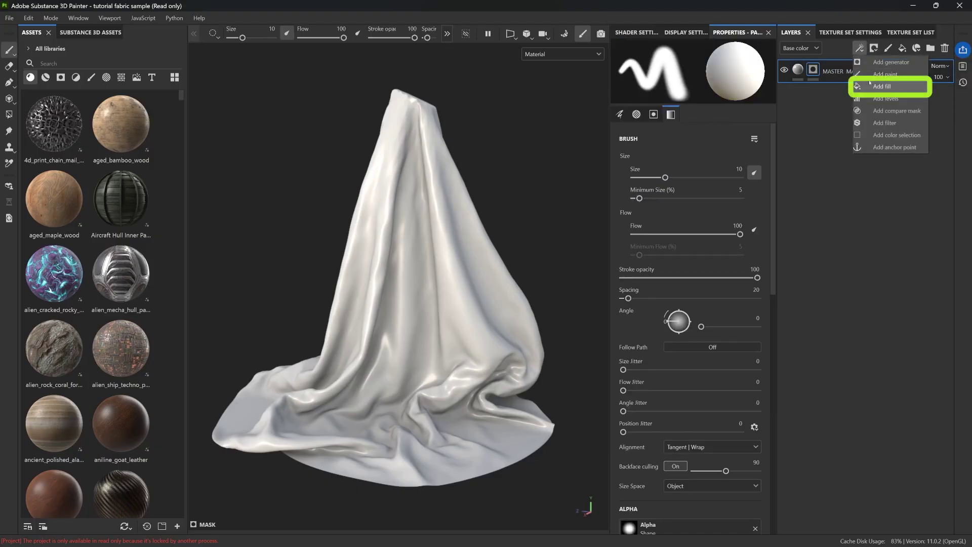
click(871, 85)
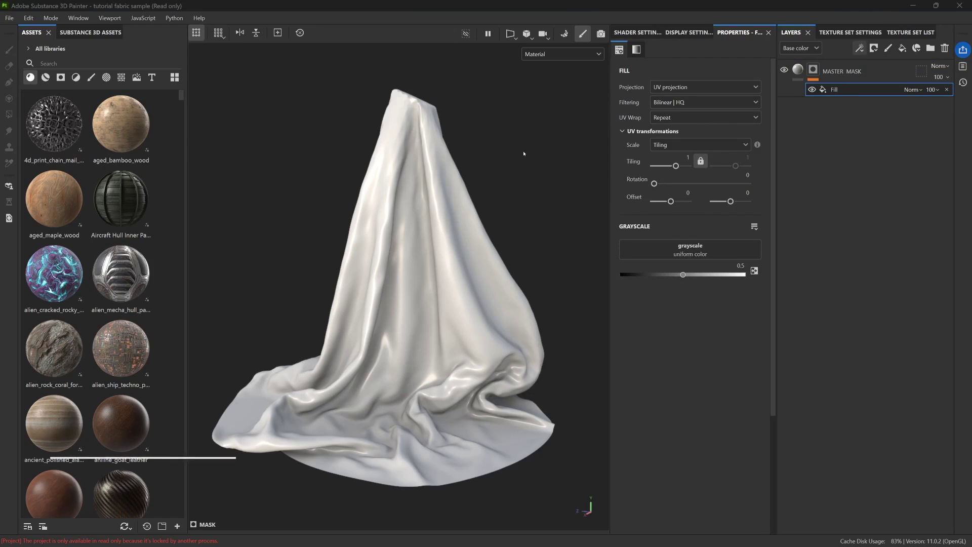
Display only the MASTER MASK layer's mask in the UV view and set its fill grayscale value to 0.5282
key(F4)
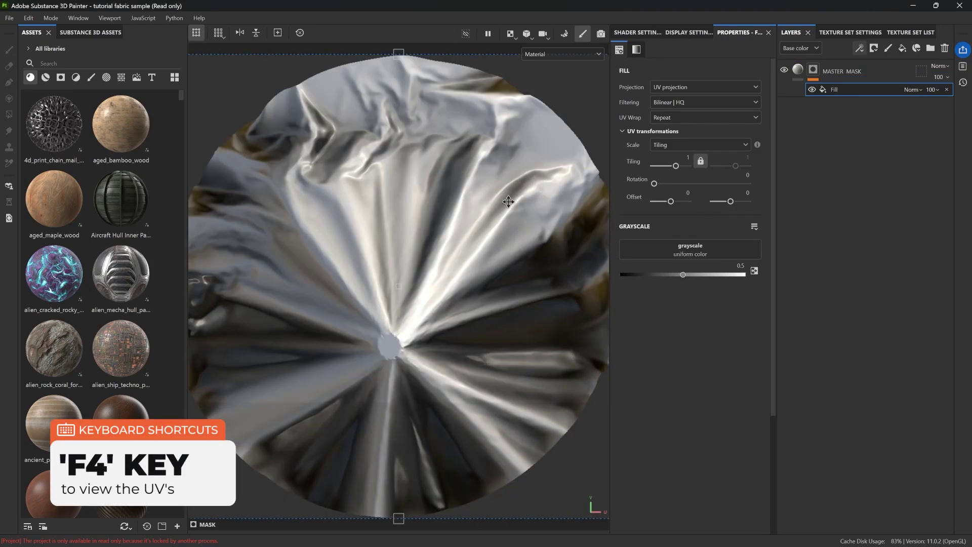
scroll(508, 202, down, 1)
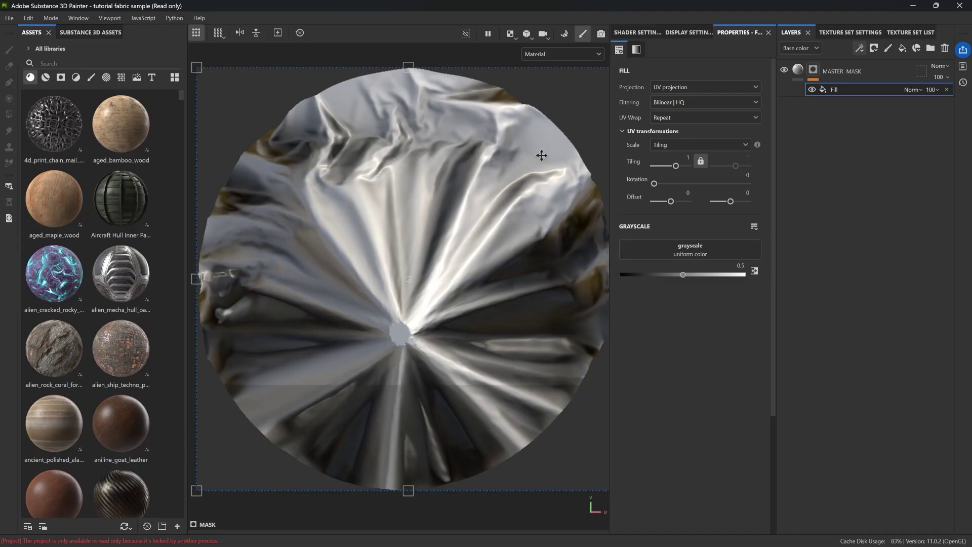
click(812, 68)
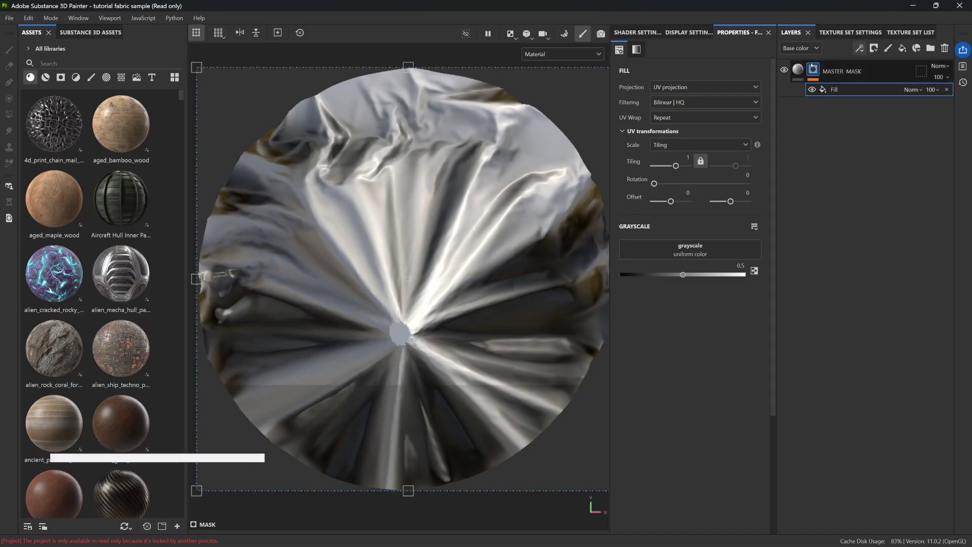
alt+click(812, 69)
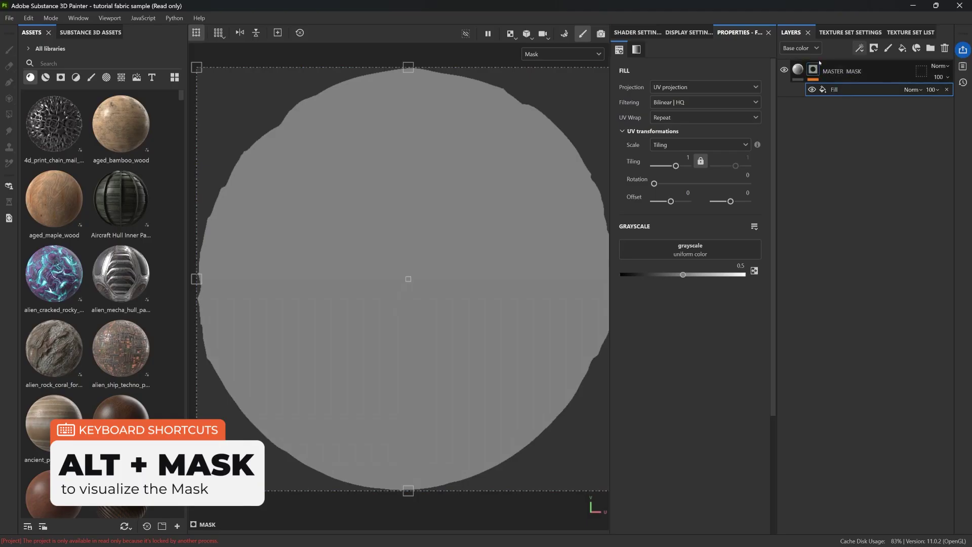
mouse_move(683, 274)
mouse_down()
mouse_move(622, 274)
mouse_move(772, 278)
mouse_move(687, 276)
mouse_up()
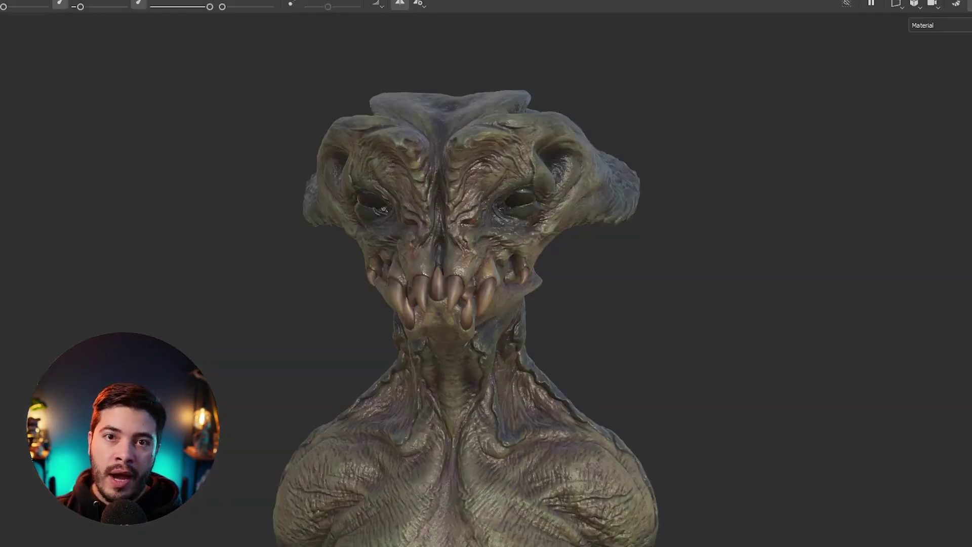
Paint yellowish highlights onto the ridges and wrinkles of the creature's face
mouse_move(557, 203)
alt+mouse_down()
mouse_move(527, 208)
mouse_move(514, 329)
alt+mouse_up()
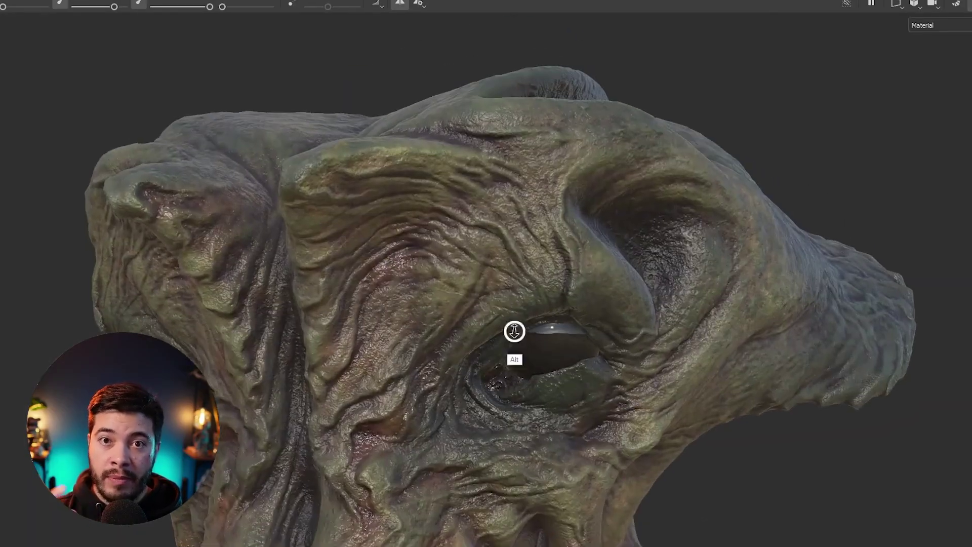
drag(446, 311, 336, 414)
drag(478, 264, 527, 269)
alt+drag(456, 253, 481, 274)
drag(431, 200, 303, 230)
drag(294, 264, 304, 361)
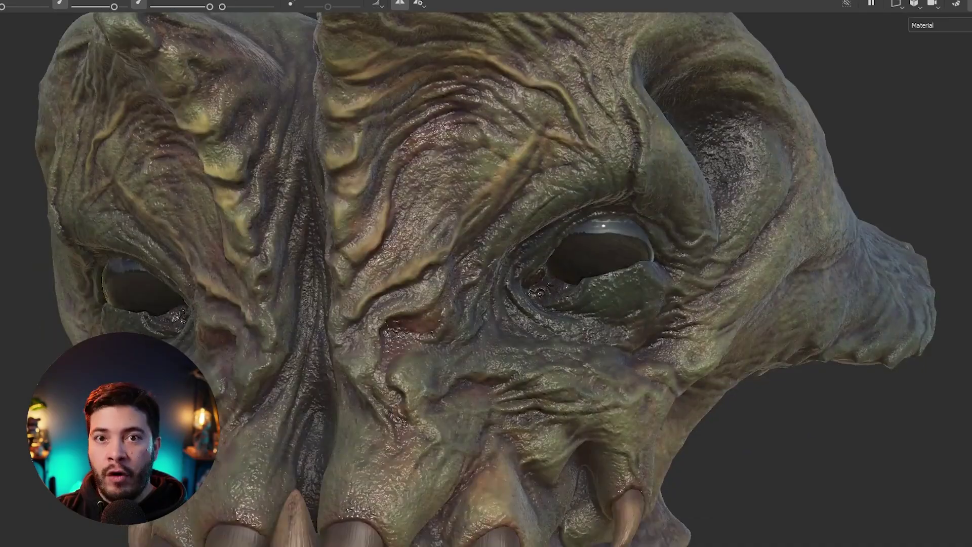
mouse_move(416, 364)
mouse_down()
mouse_move(445, 329)
mouse_move(426, 331)
mouse_up()
drag(354, 284, 336, 354)
alt+drag(405, 253, 314, 324)
drag(488, 312, 492, 147)
drag(349, 150, 281, 153)
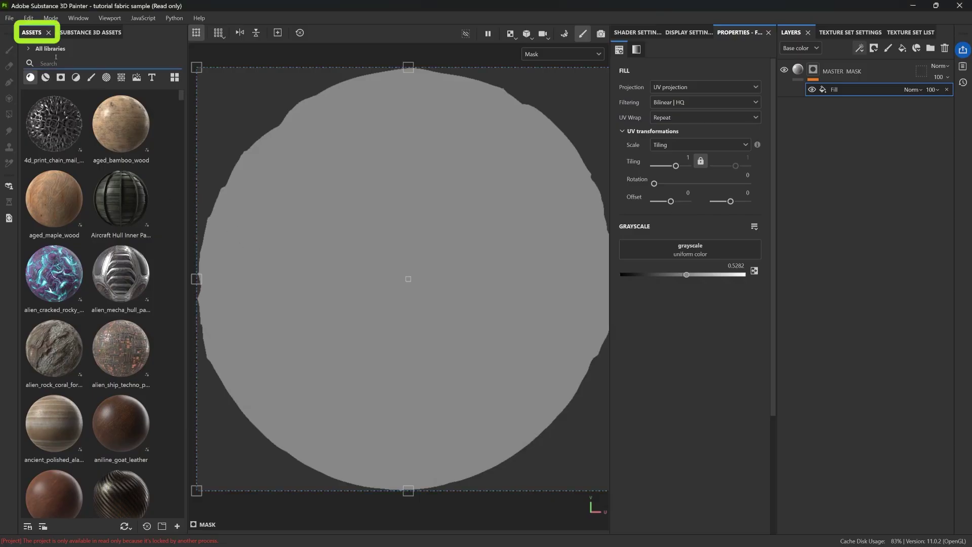
Search the alpha assets for "stich" and assign Stitch Generator to the mask fill's grayscale input
text(stich)
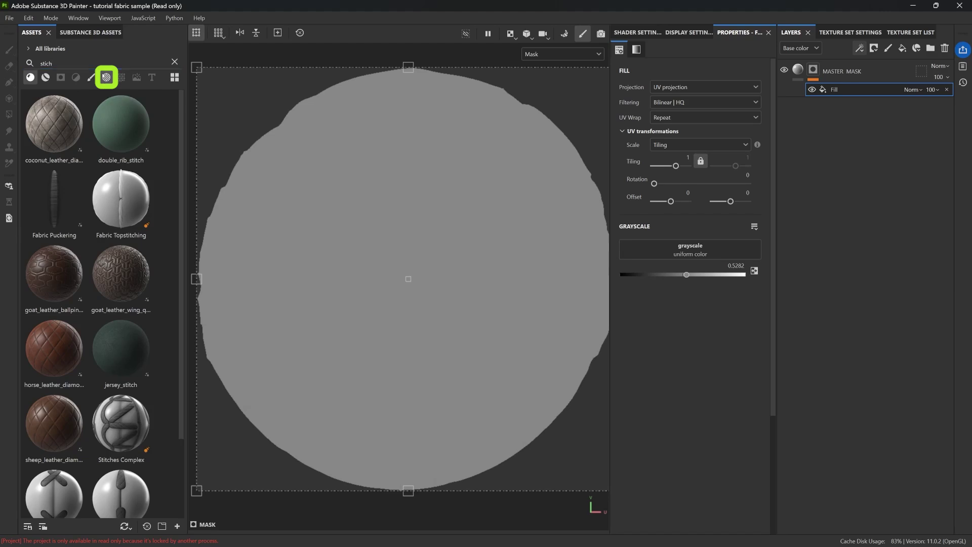
click(107, 77)
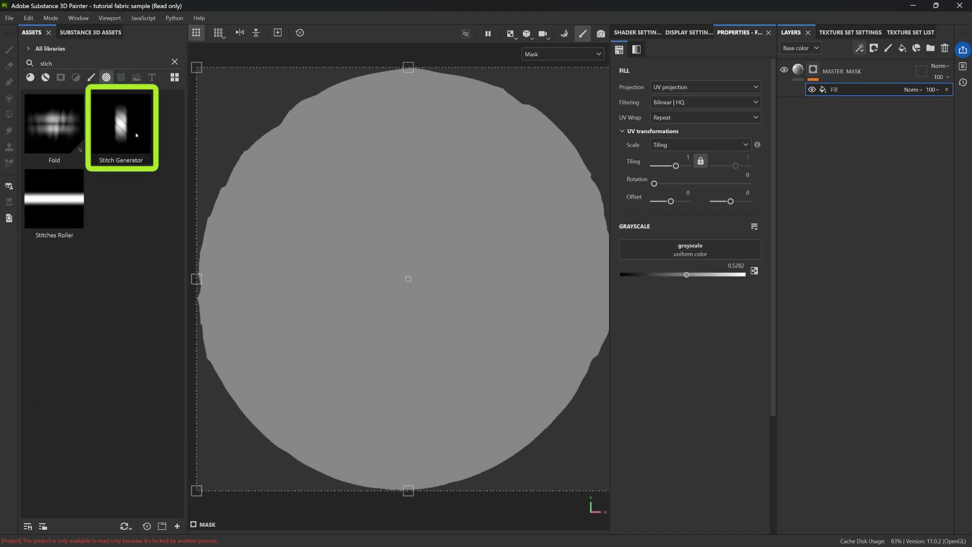
mouse_move(125, 122)
drag(125, 122, 712, 248)
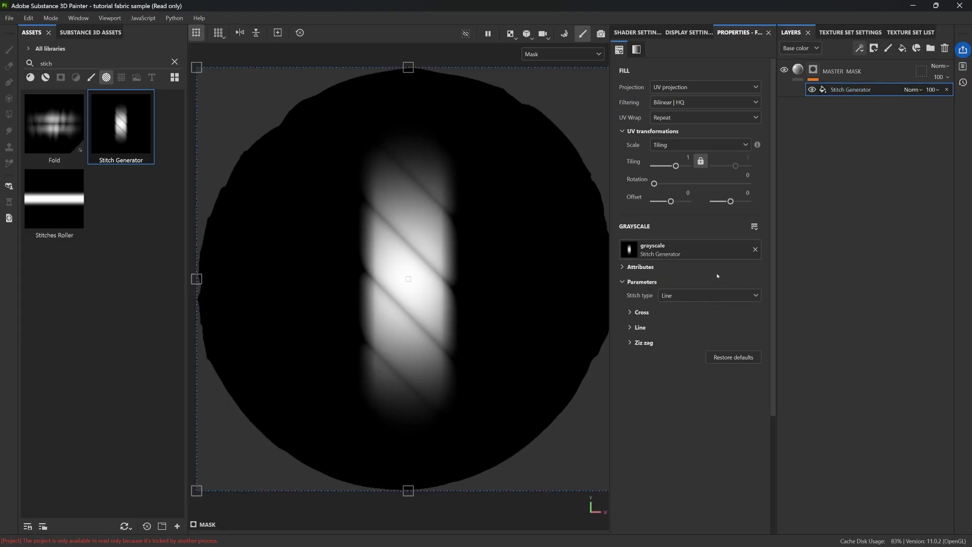
Try the Cross and Zig Zag stitch types, return the Stitch Generator to Line and show the Line parameters
click(693, 297)
click(667, 308)
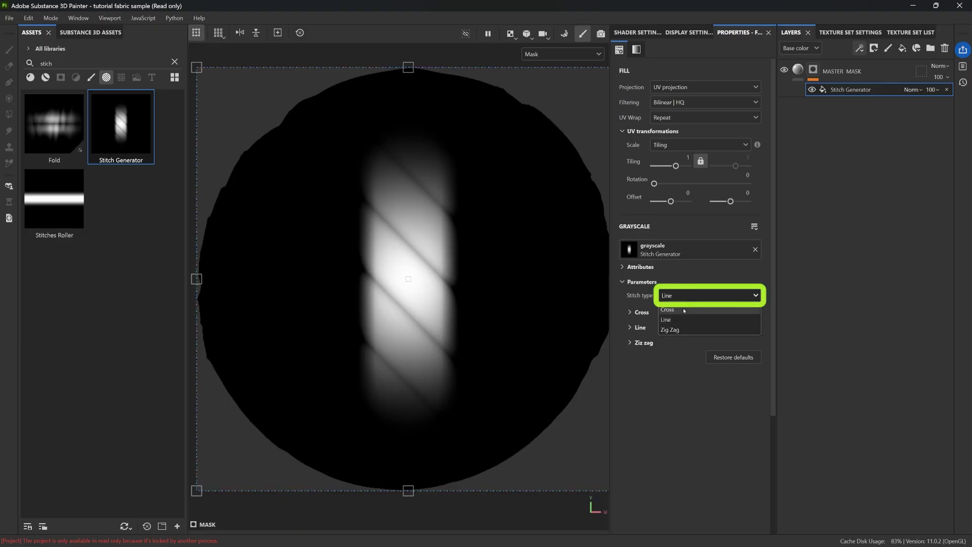
click(693, 295)
click(673, 329)
click(689, 296)
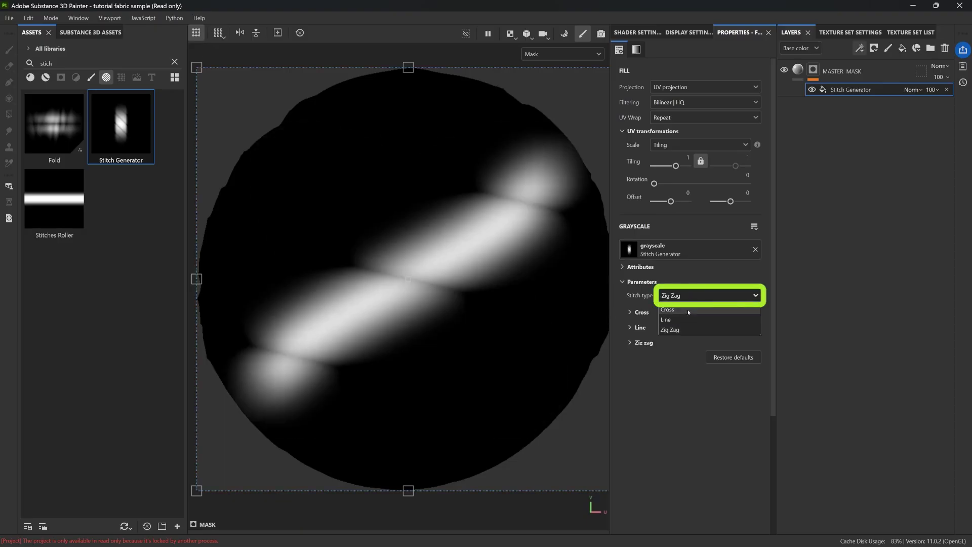
click(693, 318)
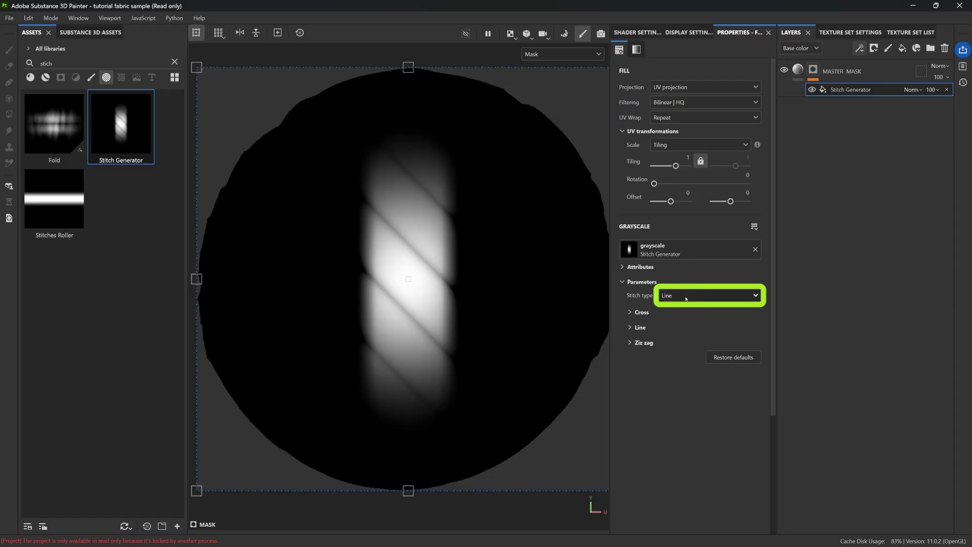
click(630, 328)
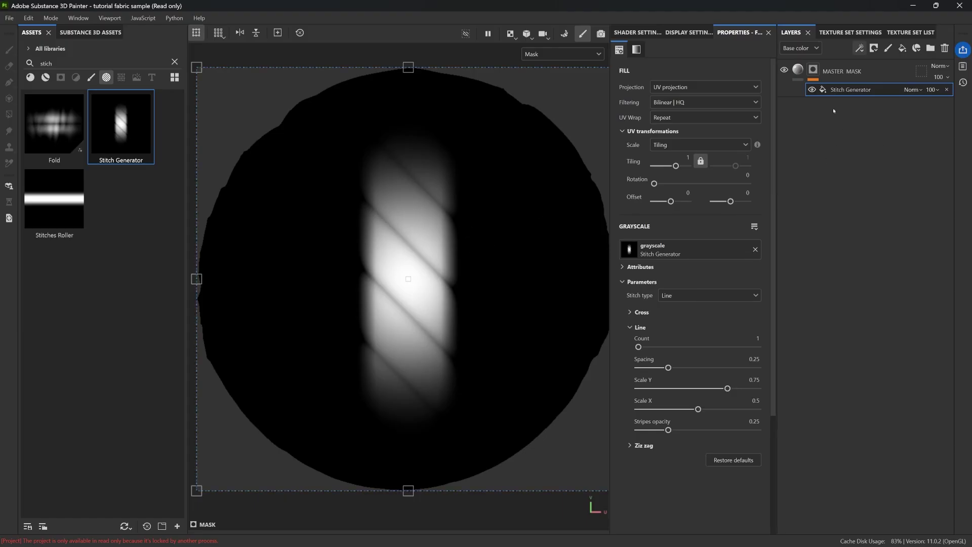
Add an anchor point above the Stitch Generator in the mask and name it "> ELEMENT <"
click(860, 51)
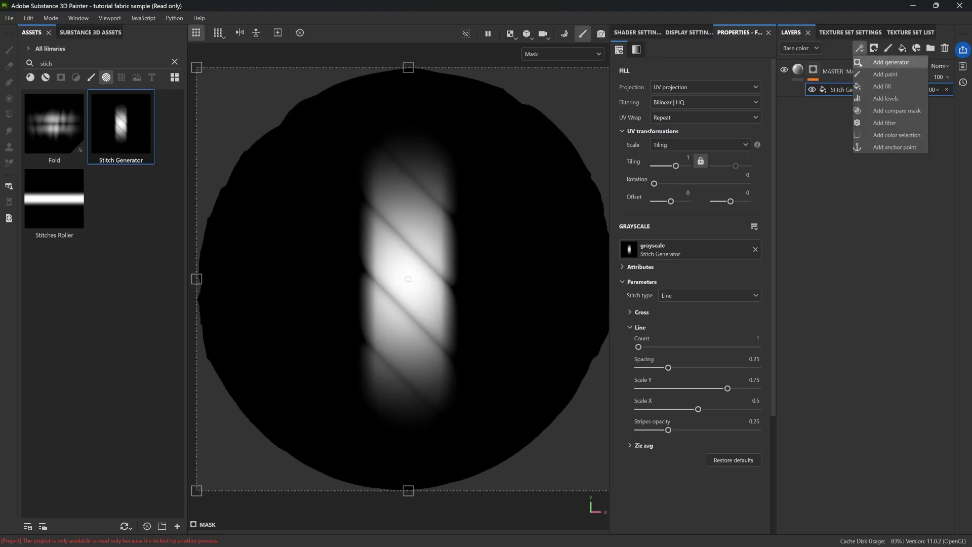
click(890, 146)
click(666, 65)
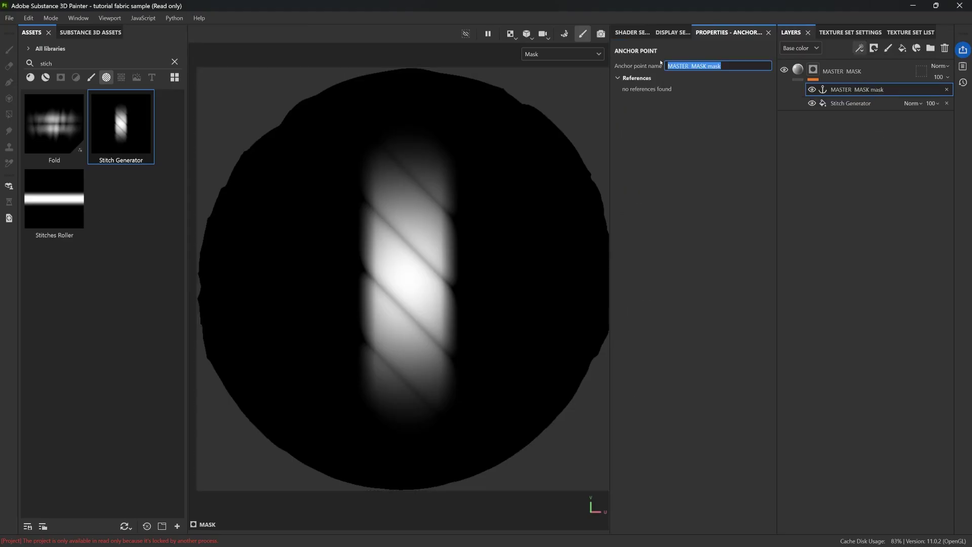
text(> ELEMENT <)
key(Return)
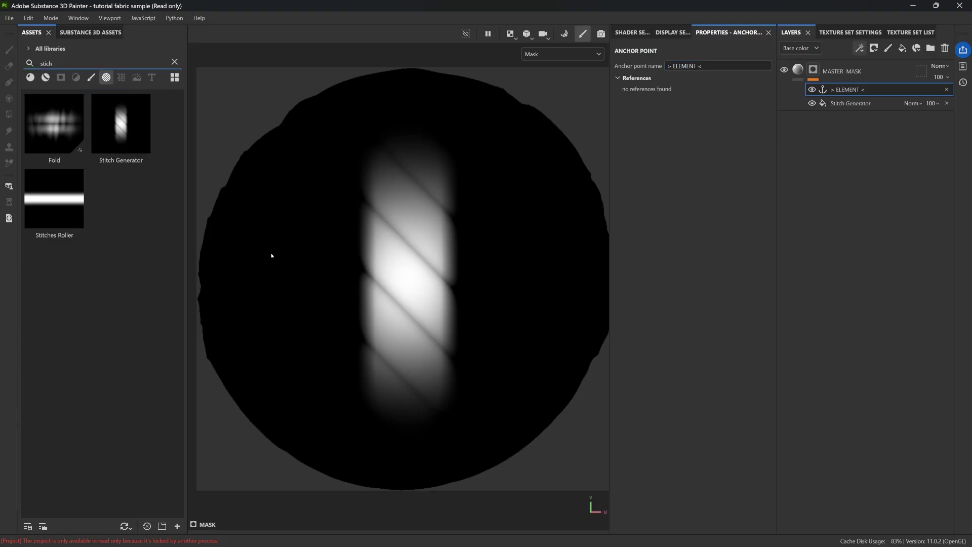
Clear the asset search, filter the assets to procedural textures and search for "tile ge"
click(175, 61)
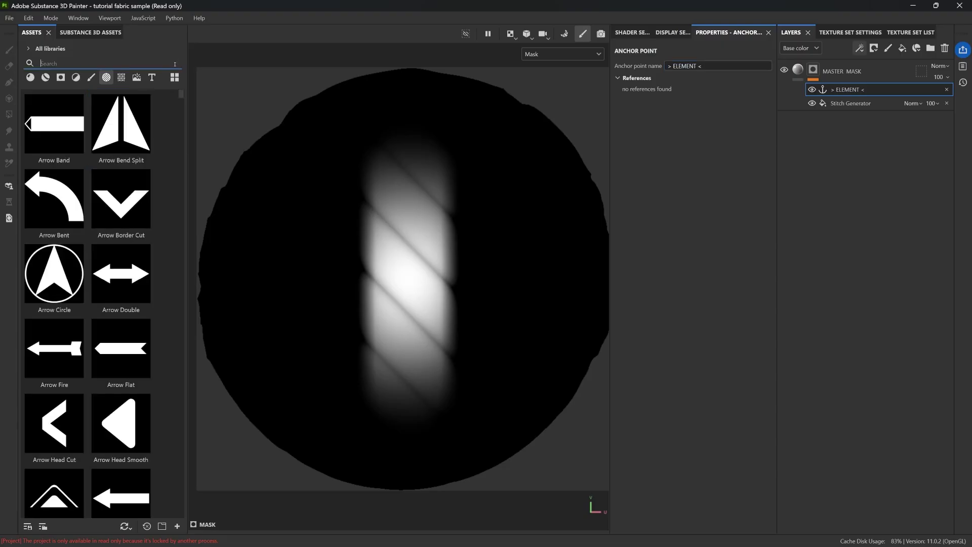
click(121, 77)
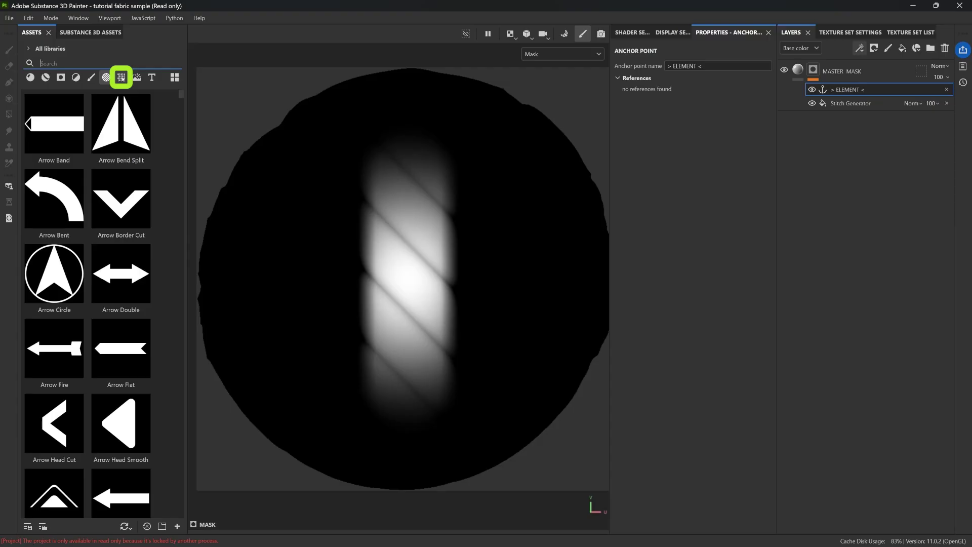
click(121, 77)
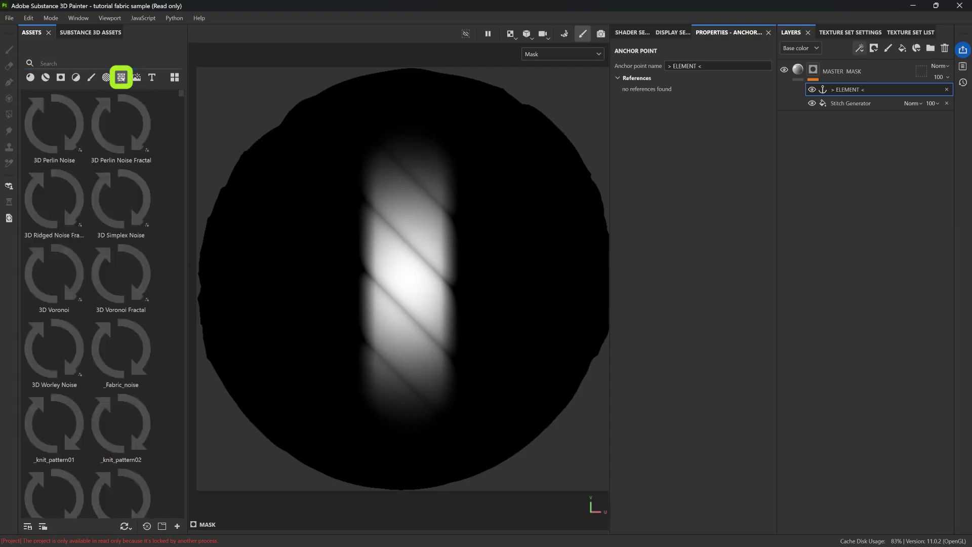
click(113, 64)
text(tile ge)
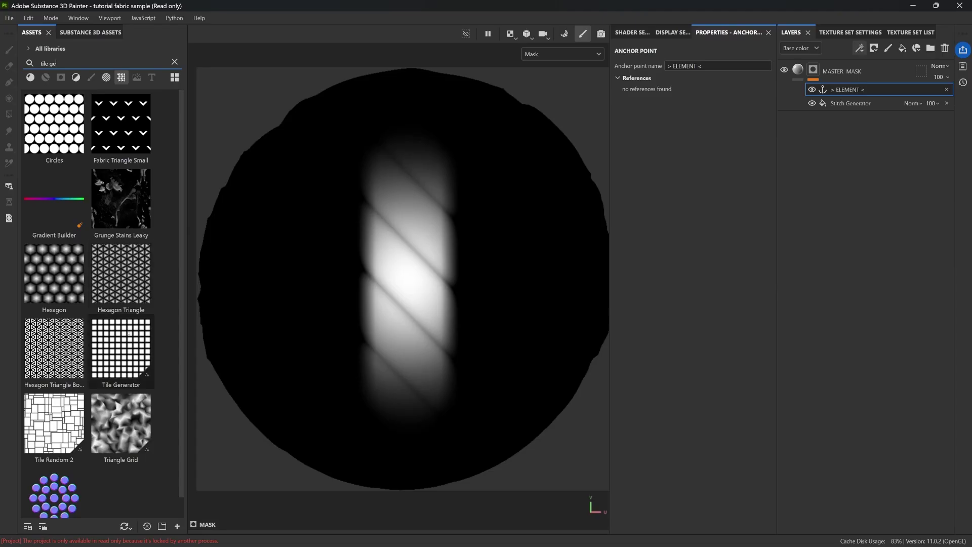
mouse_move(131, 347)
click(120, 354)
drag(119, 355, 832, 90)
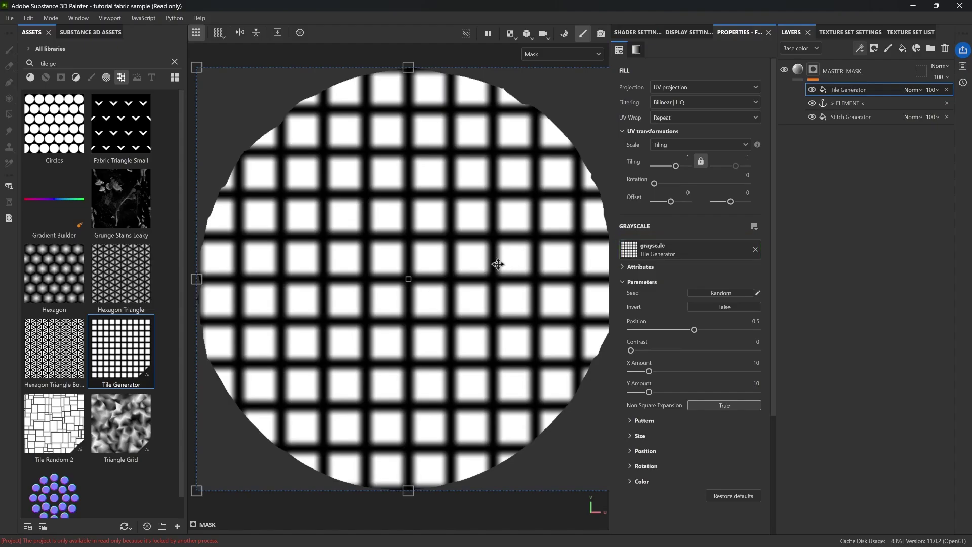
click(947, 90)
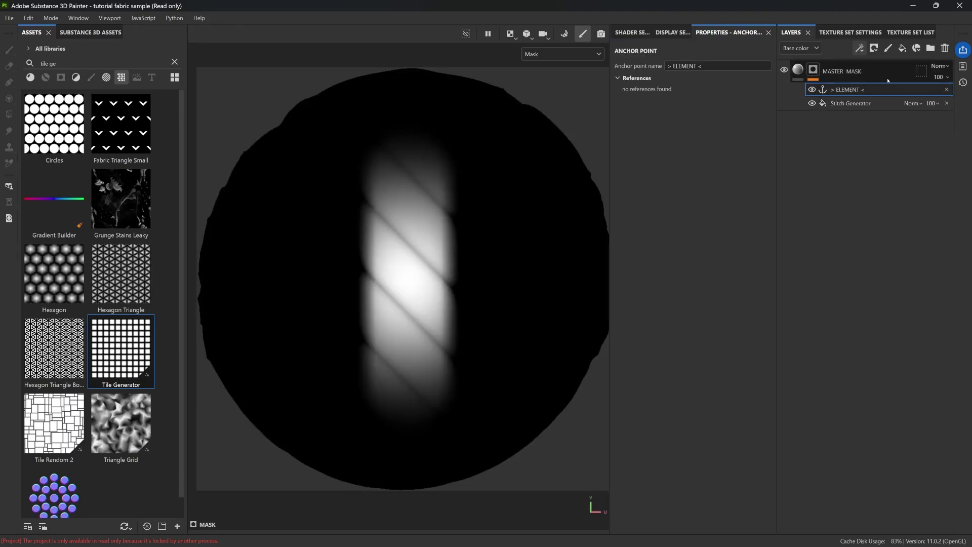
Add a fill above the > ELEMENT < anchor point in the mask and assign Tile Generator to its grayscale input
click(859, 48)
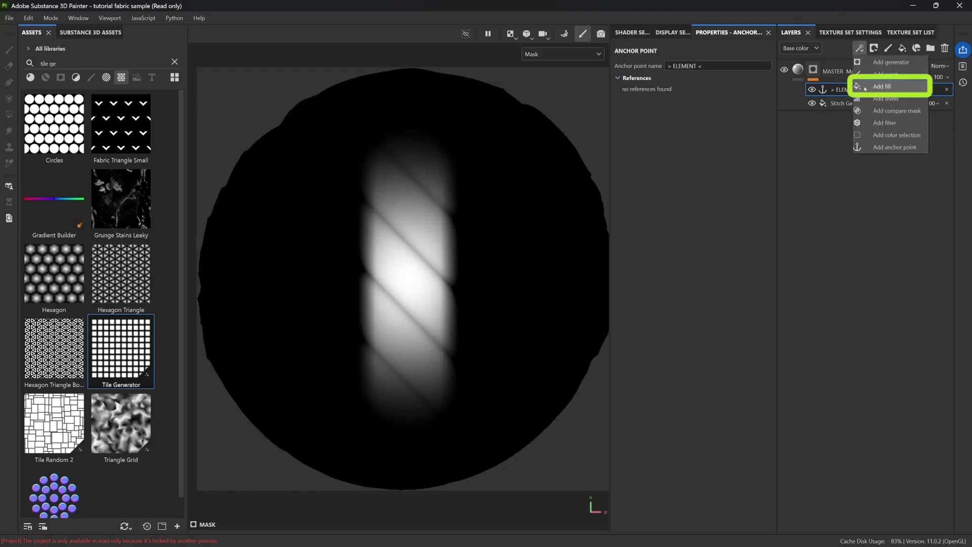
click(883, 86)
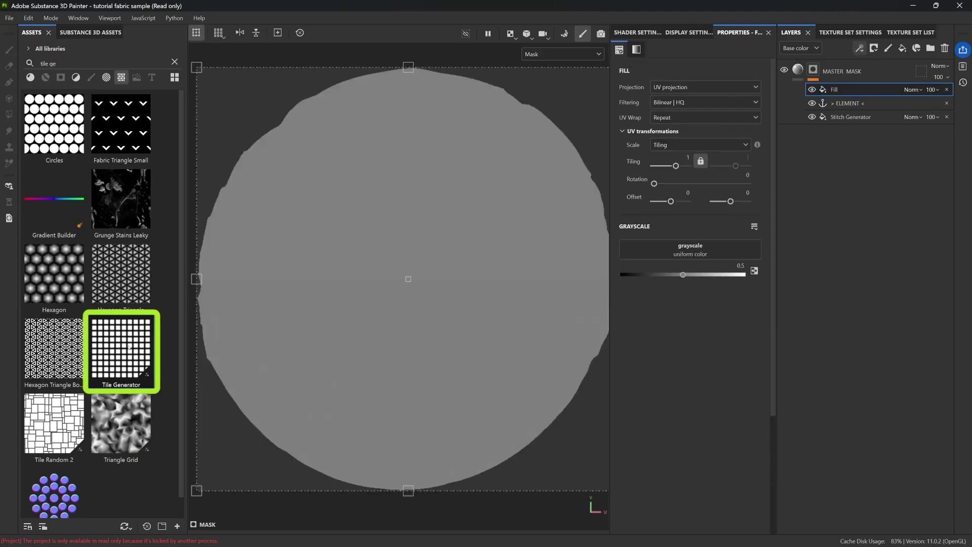
drag(129, 347, 696, 249)
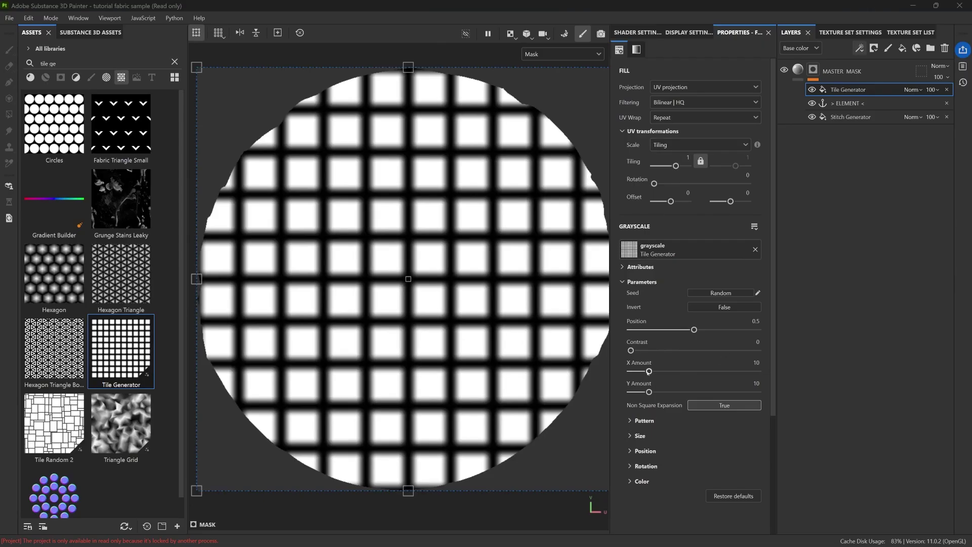
Set the Tile Generator's Position to 0.73, X Amount to 46 and Y Amount to 50
click(646, 331)
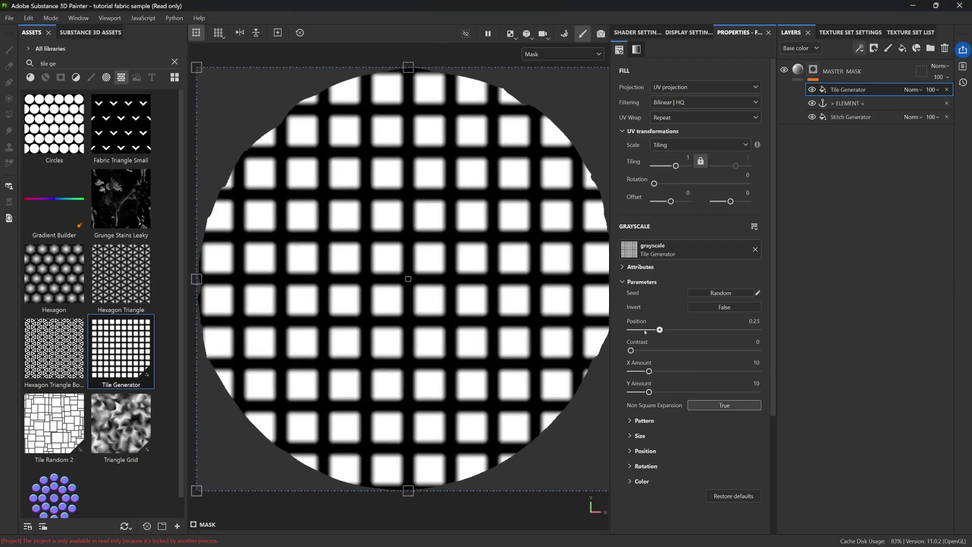
click(723, 330)
drag(681, 370, 729, 371)
drag(649, 392, 729, 392)
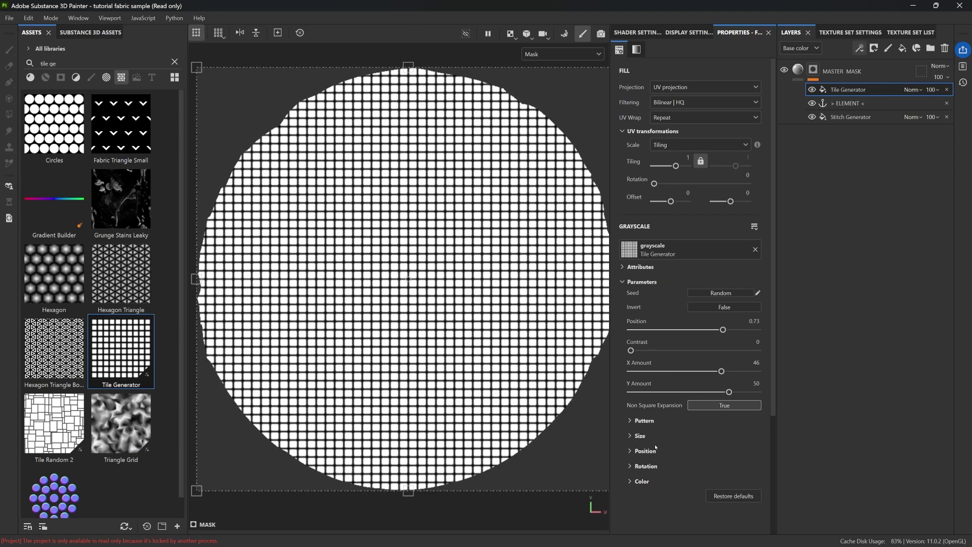
Show the Tile Generator's Size parameters and briefly hide its fill to view the stitch element underneath
click(640, 435)
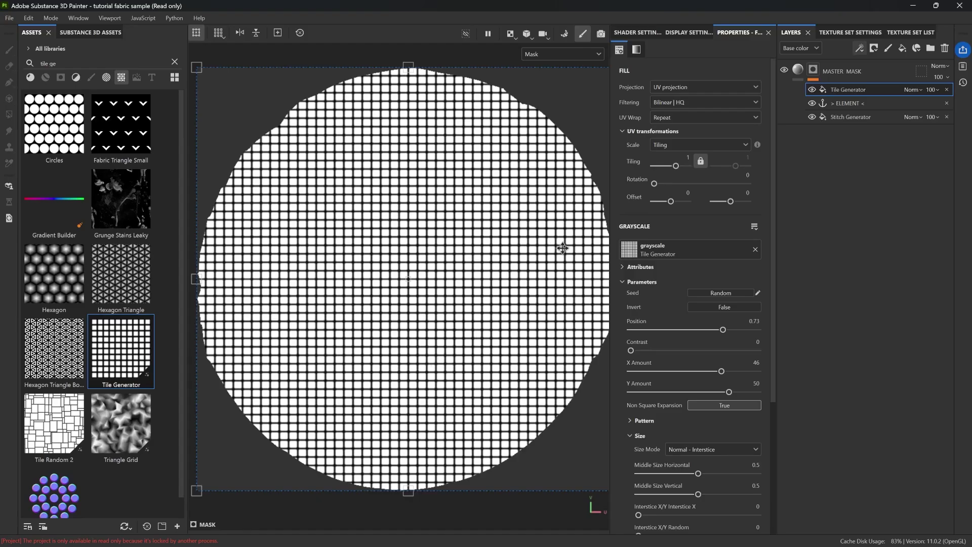
click(811, 90)
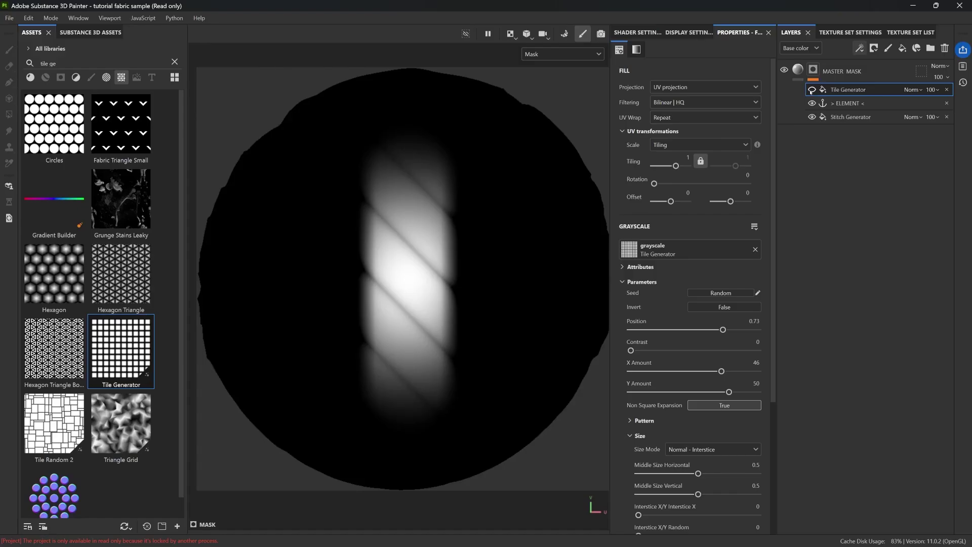
click(812, 90)
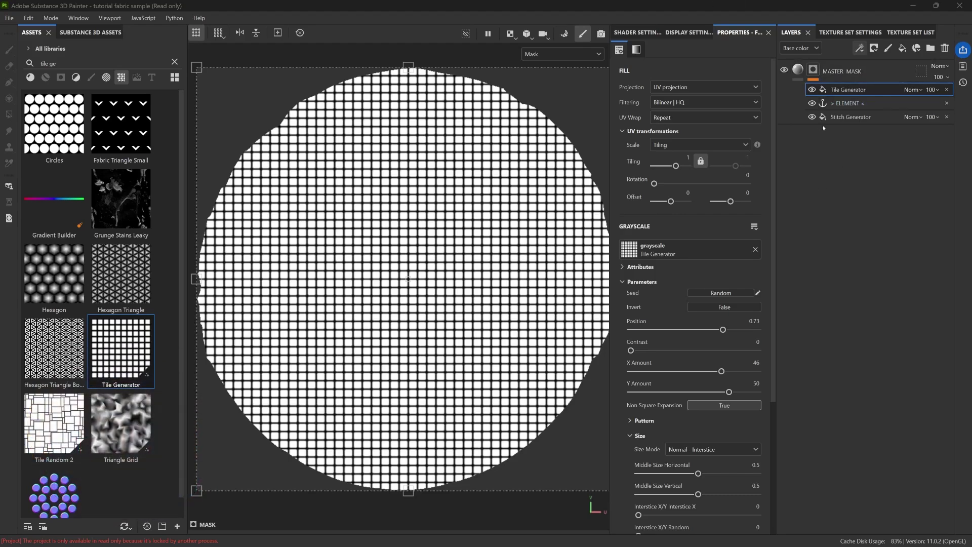
Show the Tile Generator's Pattern parameters and try the Capsule and Cone pattern types
scroll(698, 161, down, 1)
scroll(698, 162, down, 2)
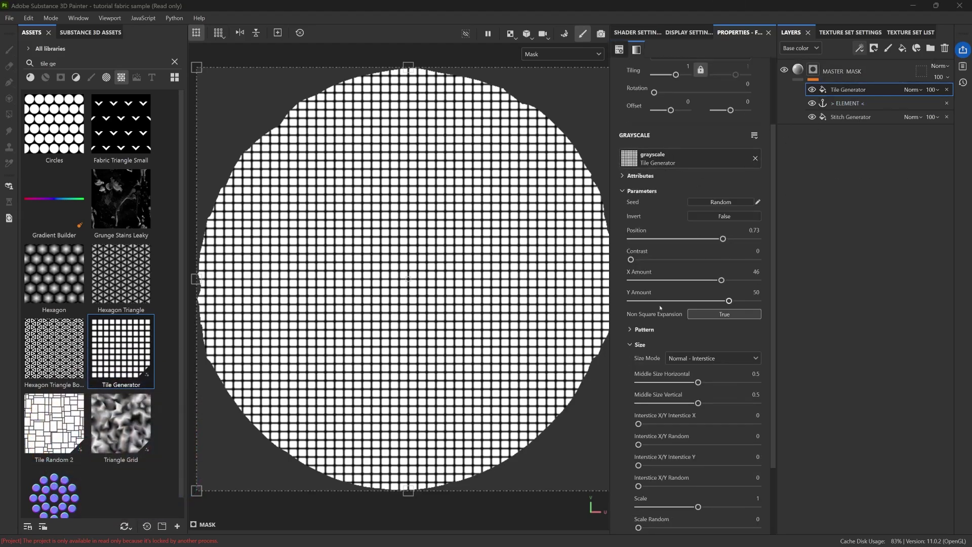
click(638, 329)
scroll(641, 329, down, 1)
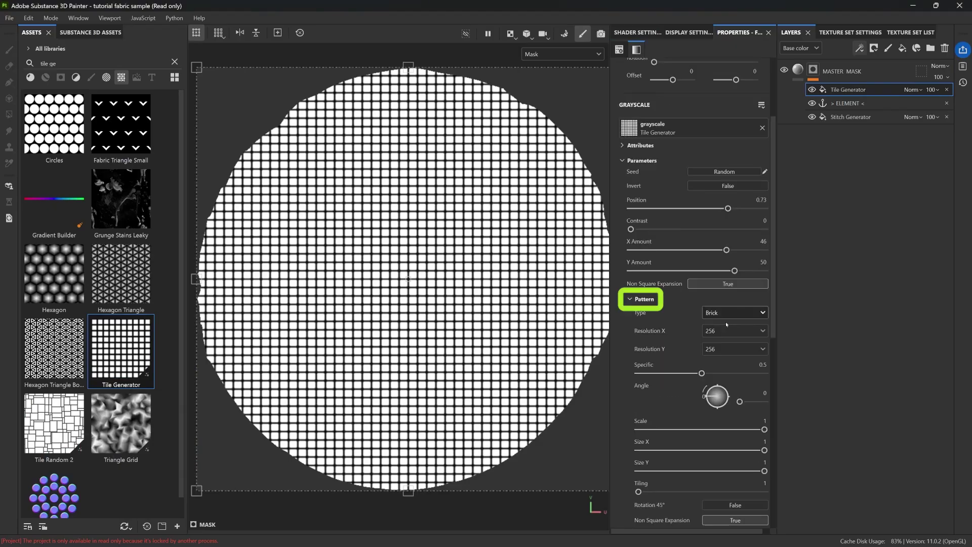
click(721, 313)
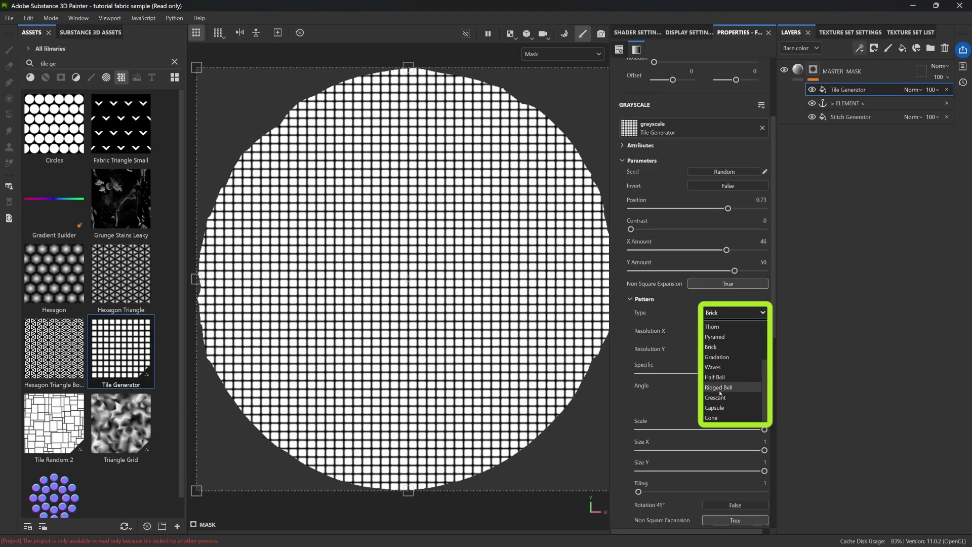
click(721, 411)
click(734, 313)
click(715, 416)
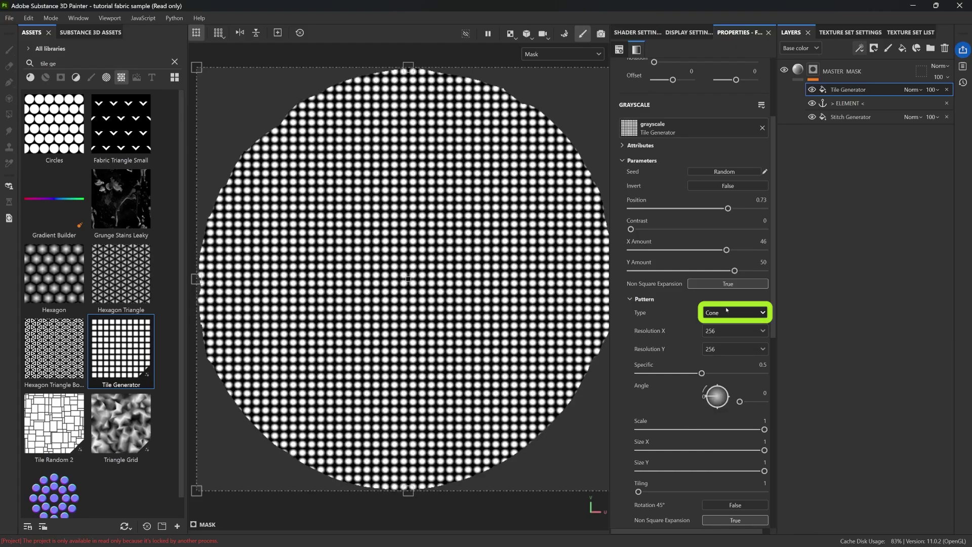
Set the Tile Generator's pattern type to Custom Image Input
click(727, 311)
scroll(724, 370, up, 2)
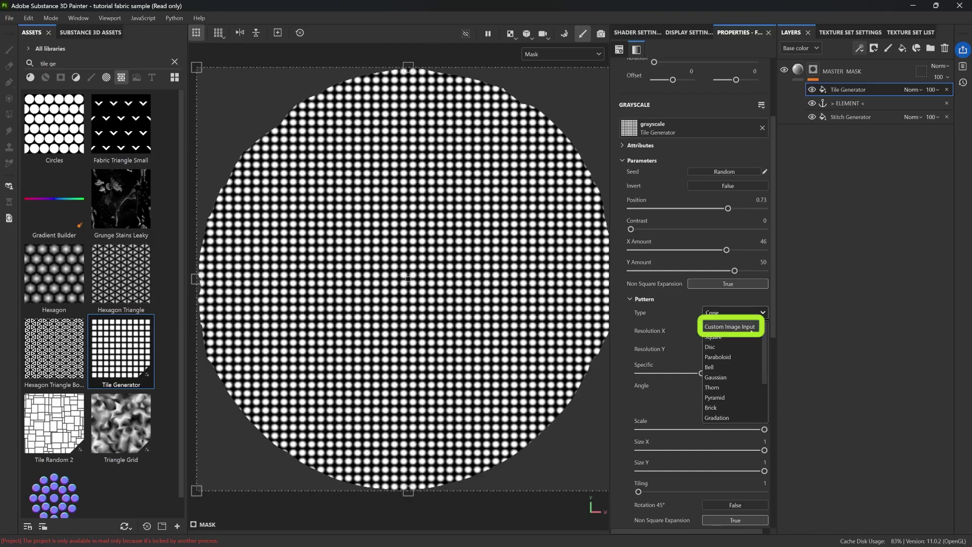
click(731, 327)
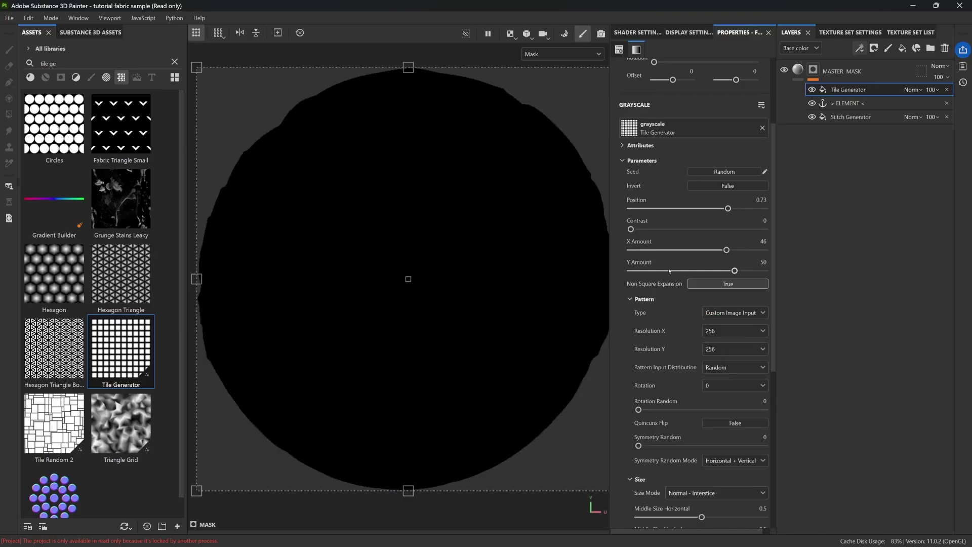
Try the Card Diamonds and Arrow Bend Split alphas as the Tile Generator's Custom Pattern, and clear the input again
click(106, 77)
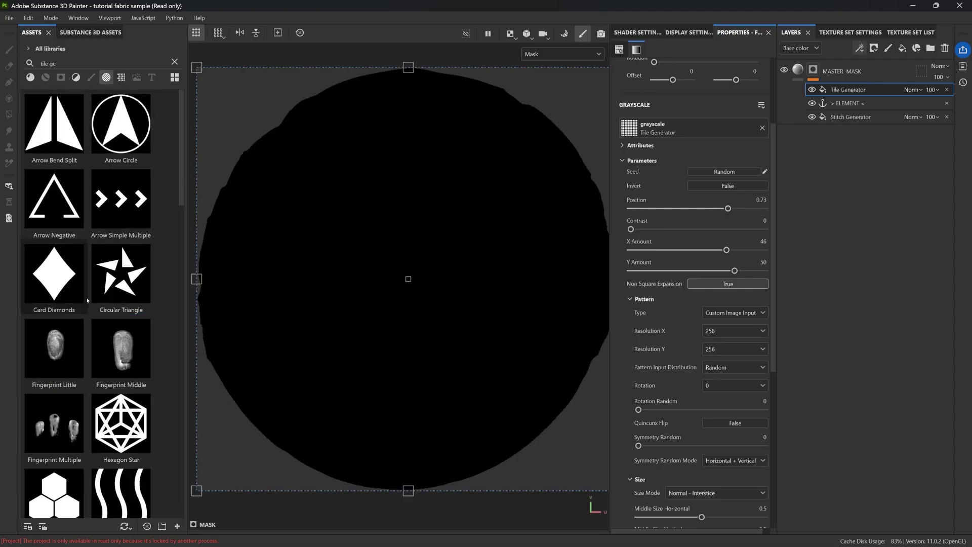
scroll(659, 316, down, 5)
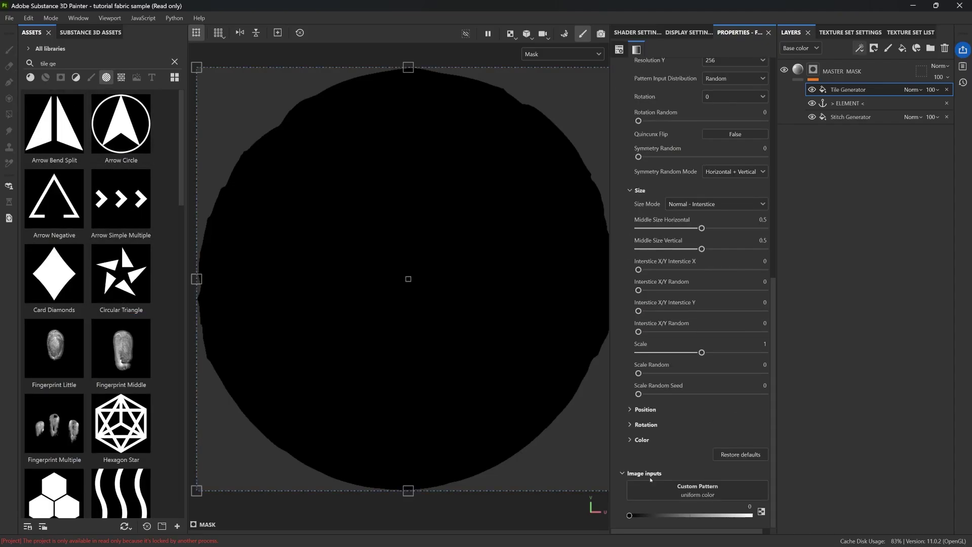
drag(66, 270, 709, 490)
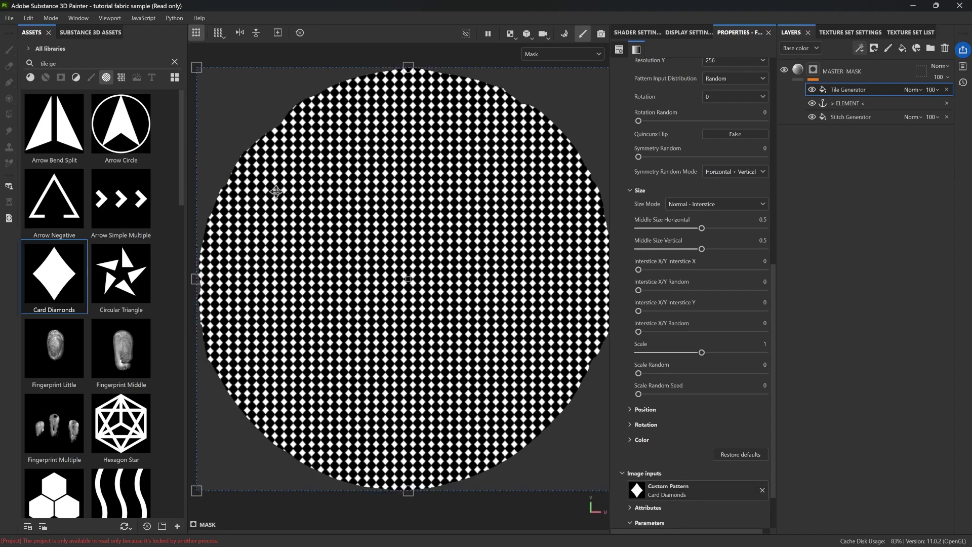
drag(61, 131, 681, 496)
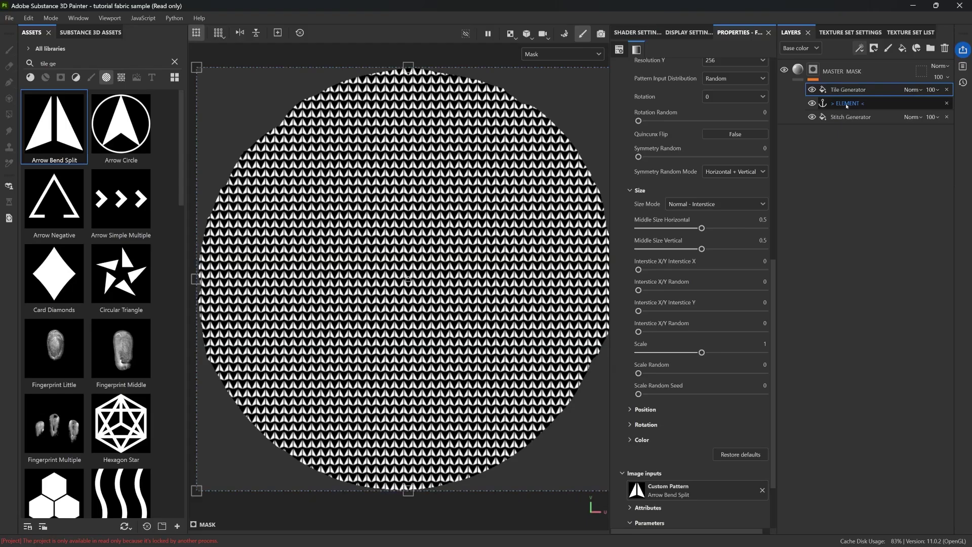
click(762, 493)
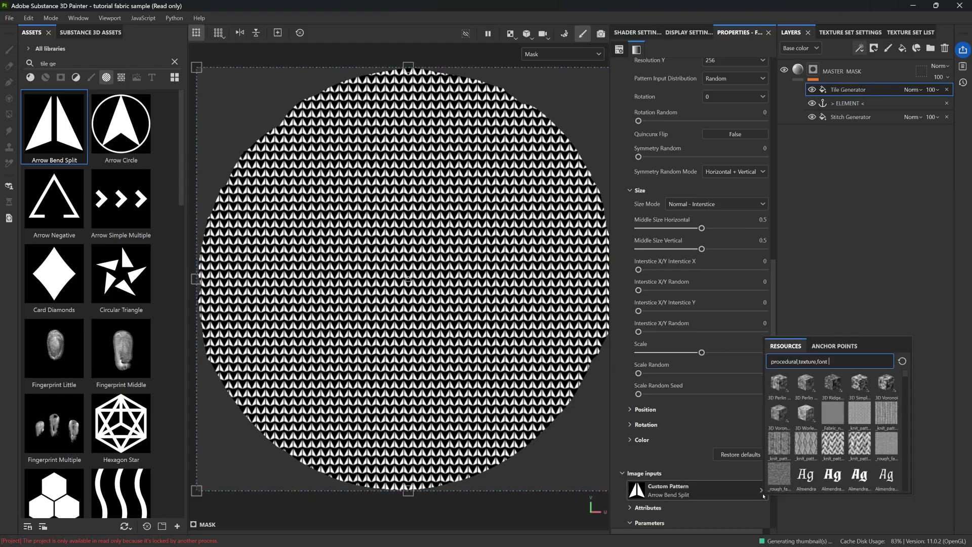
click(762, 489)
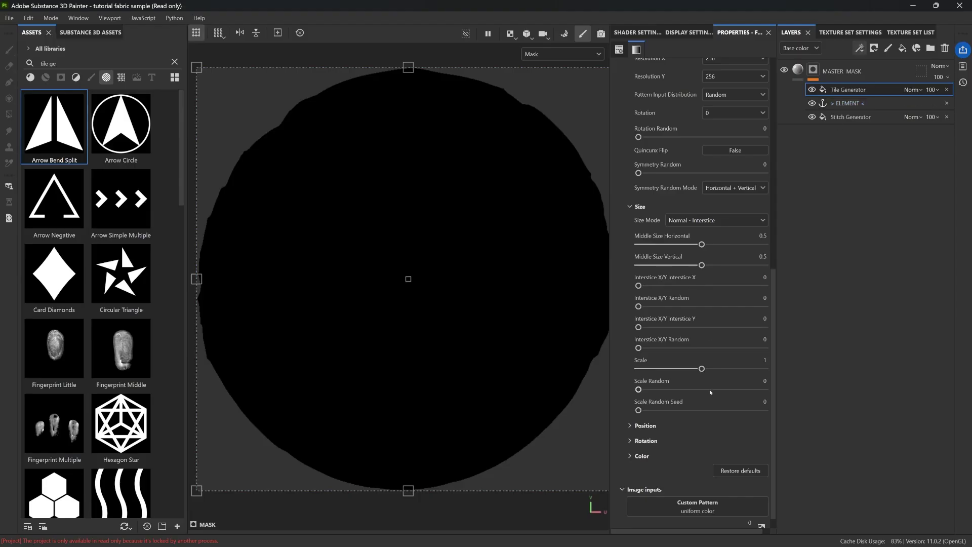
Assign the > ELEMENT < anchor point to the Tile Generator's Custom Pattern image input
click(698, 506)
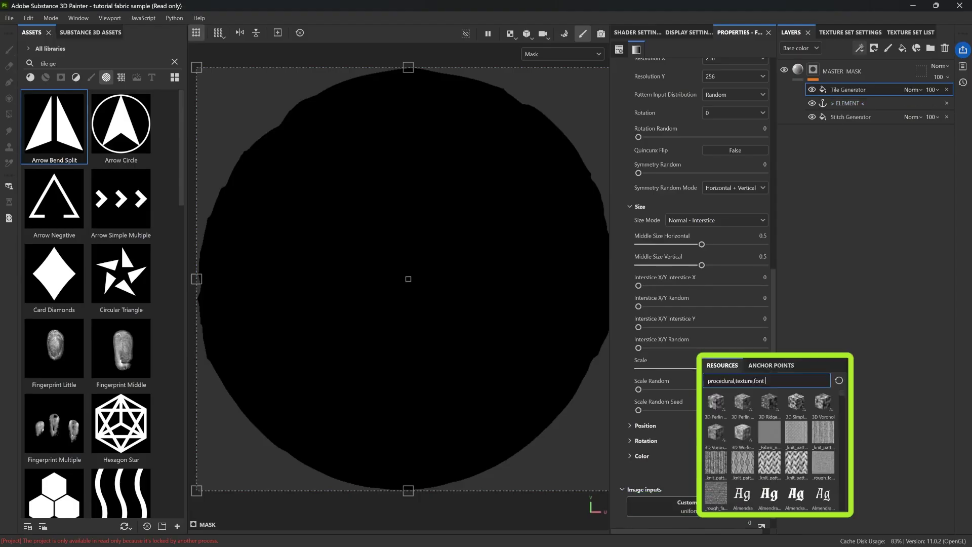
click(770, 365)
click(750, 383)
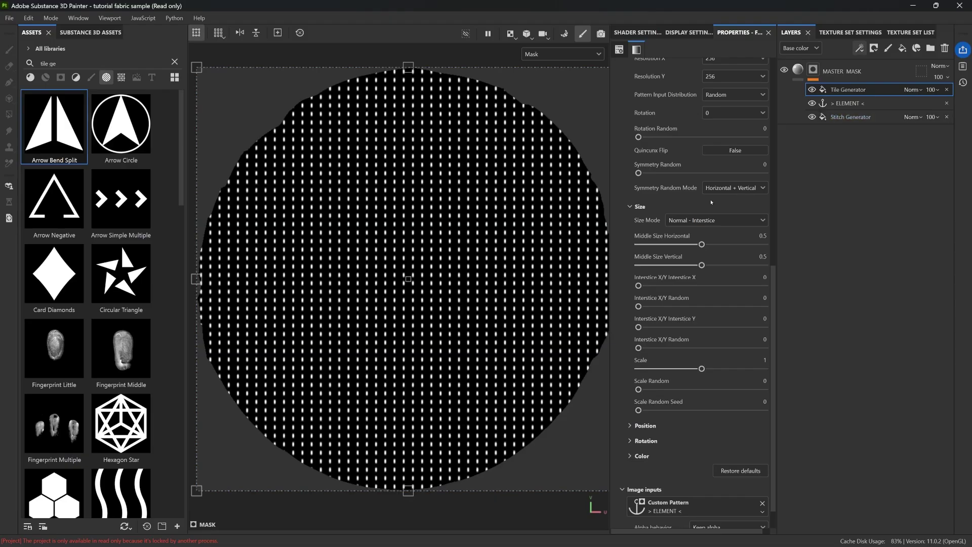
Search the alphas for "stich", try Stitch Generator directly as the Custom Pattern, and remove it from the input
click(107, 64)
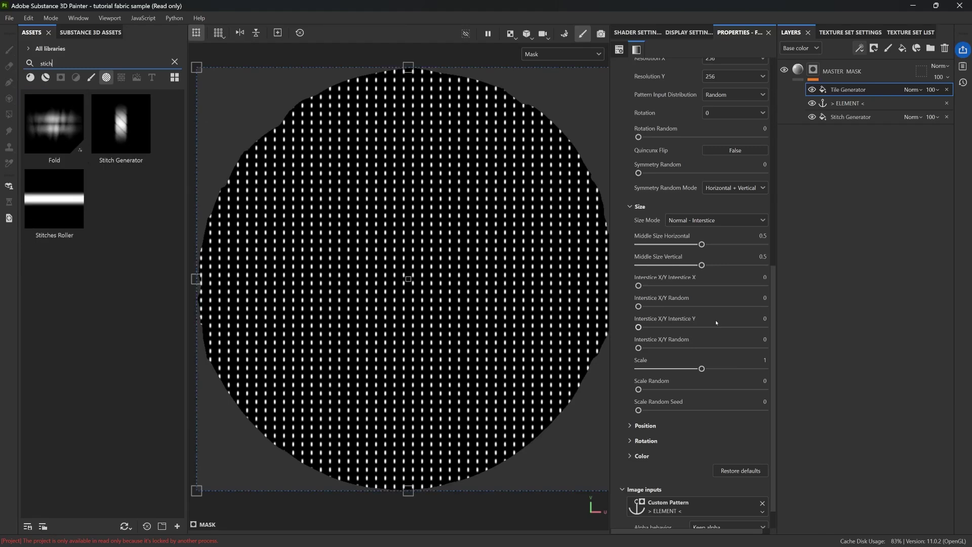
scroll(717, 320, down, 1)
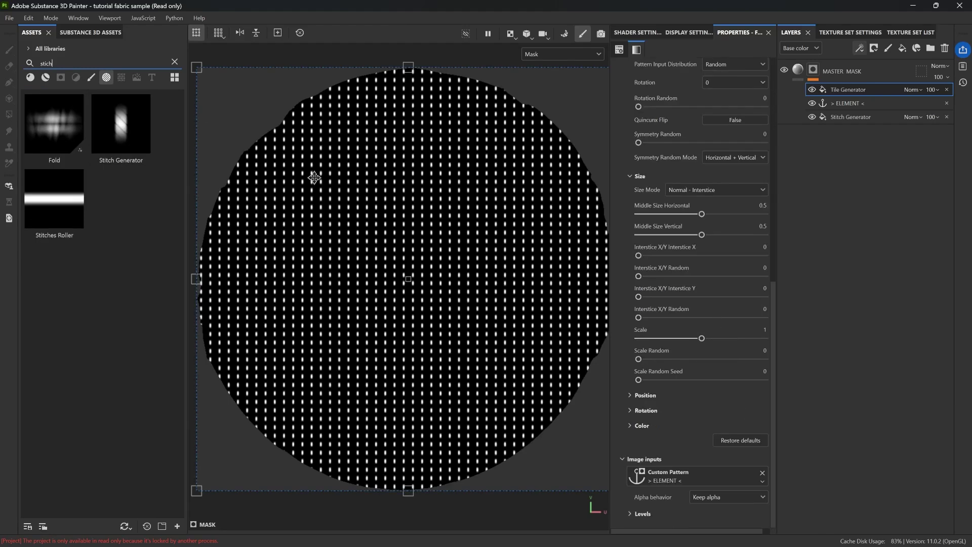
drag(129, 123, 689, 476)
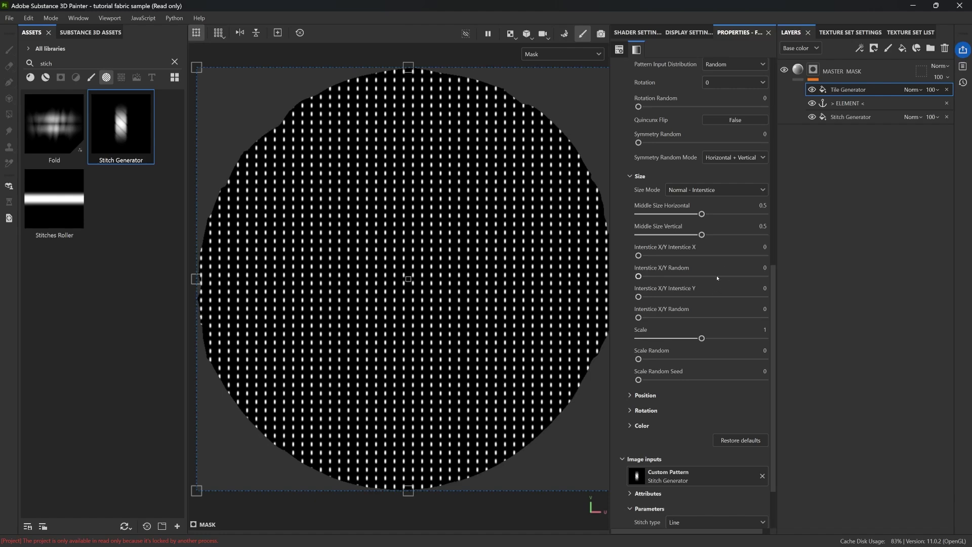
scroll(702, 280, down, 2)
click(763, 416)
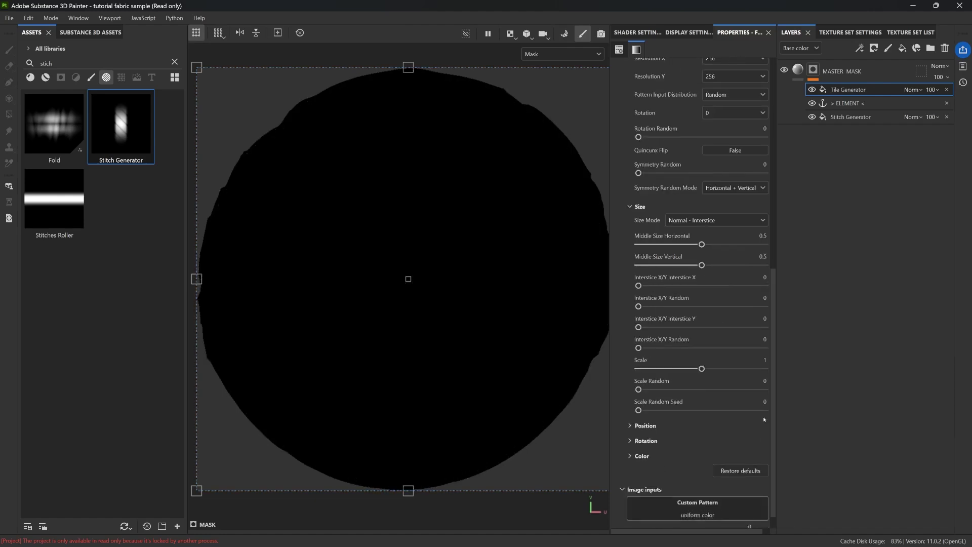
Reassign the > ELEMENT < anchor point as the Tile Generator's Custom Pattern
scroll(699, 506, down, 1)
click(697, 492)
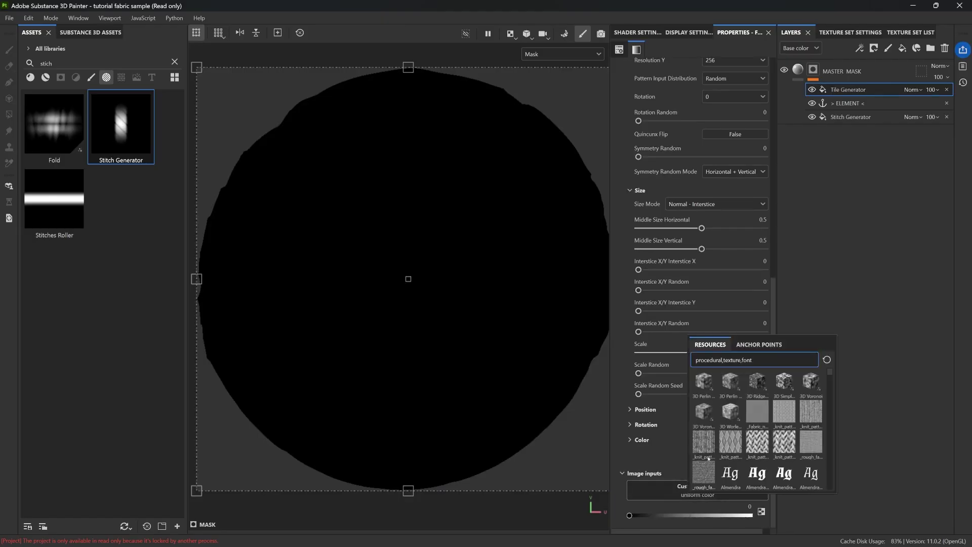
click(770, 344)
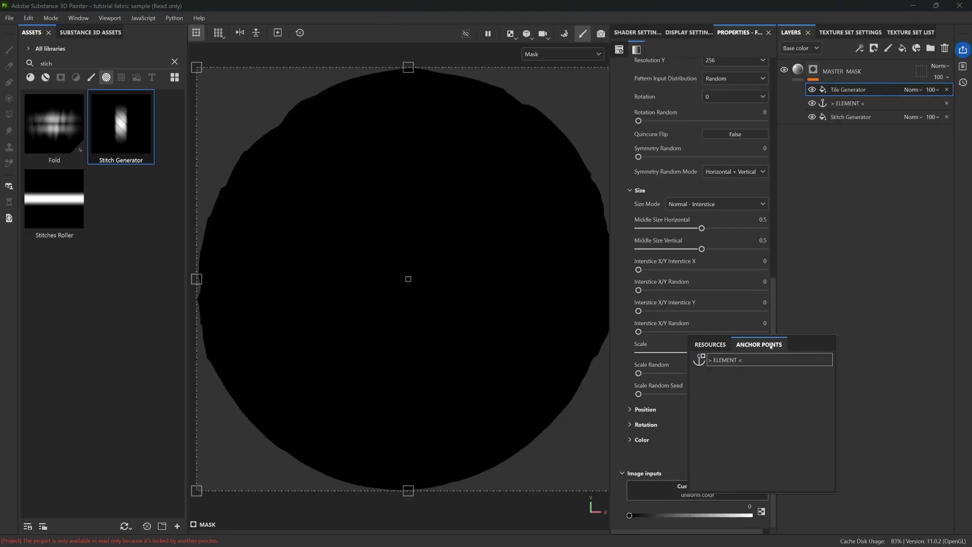
click(725, 361)
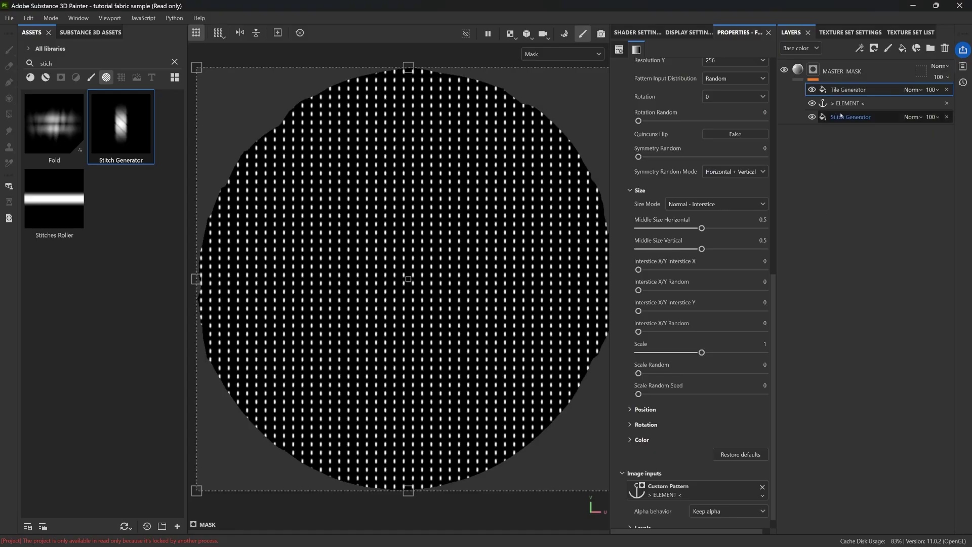
Hide the Tile Generator to examine the stitch element beneath it, and show it again
click(811, 89)
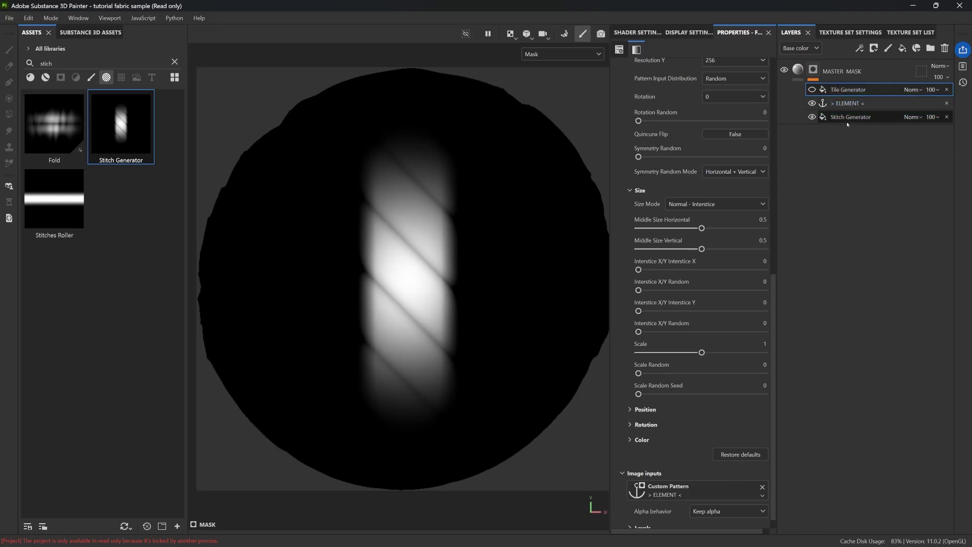
click(877, 91)
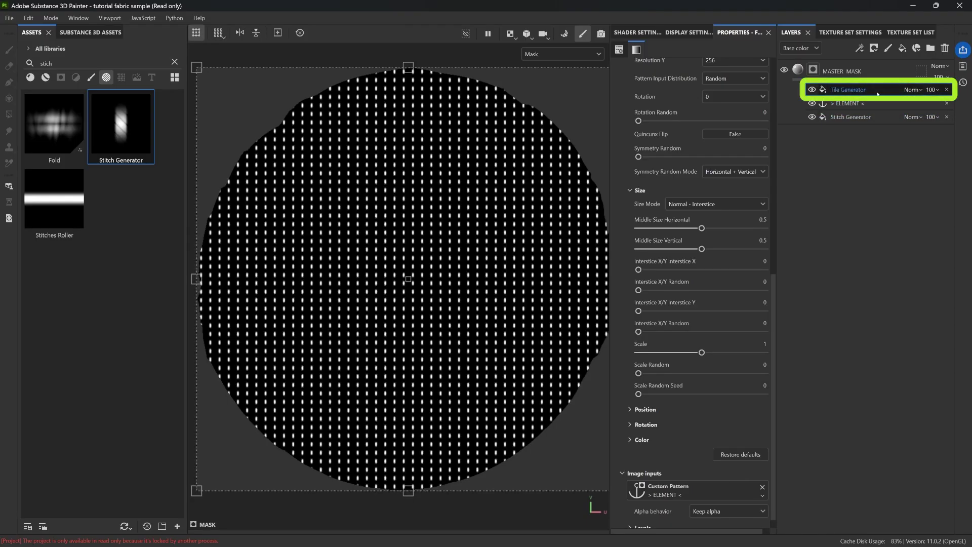
Set the Tile Generator's Scale to 2 and its Scale Random to 0.12
scroll(666, 458, down, 1)
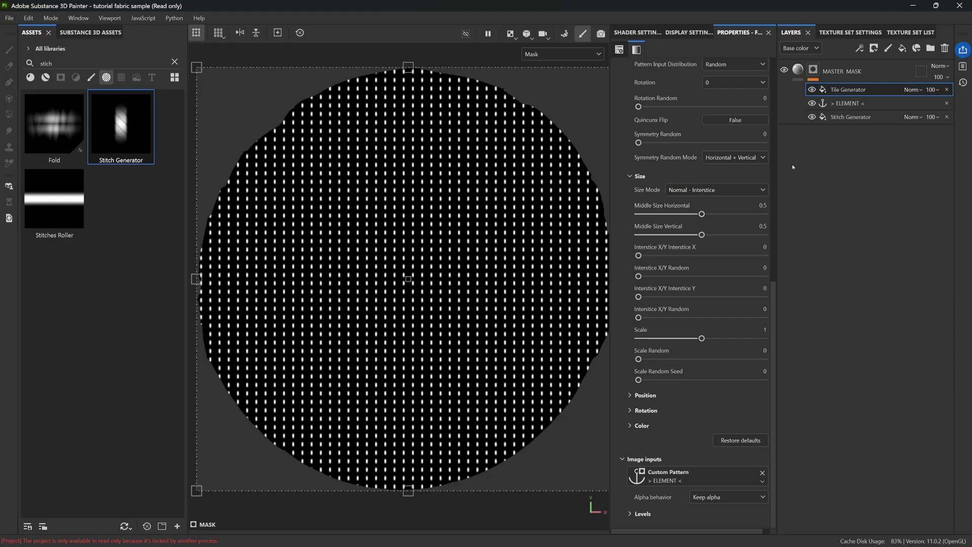
drag(608, 140, 580, 140)
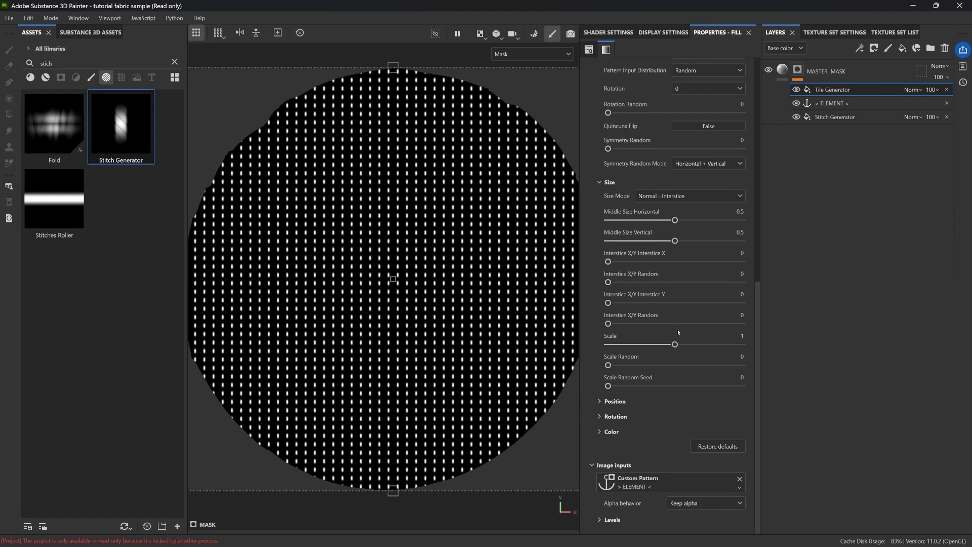
drag(671, 347, 695, 345)
double_click(733, 336)
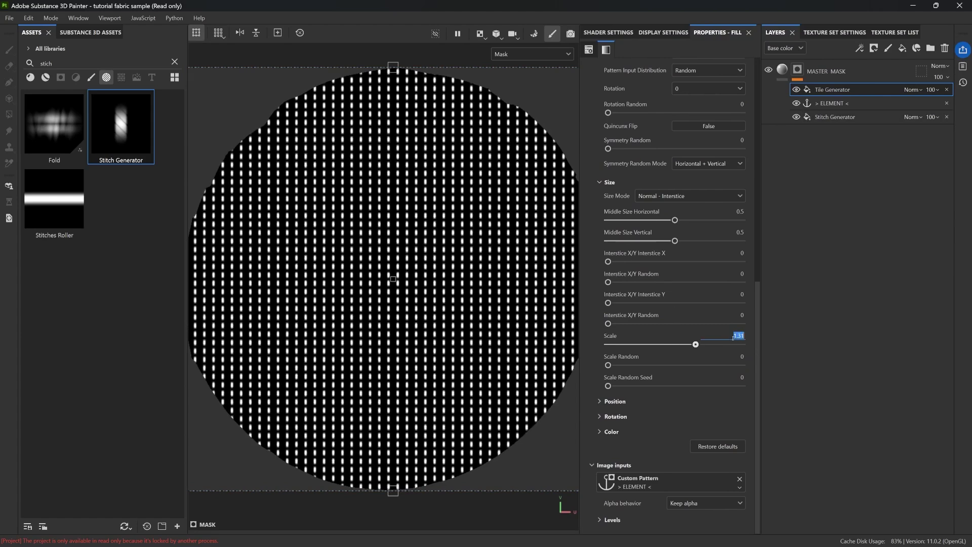
text(2)
key(Return)
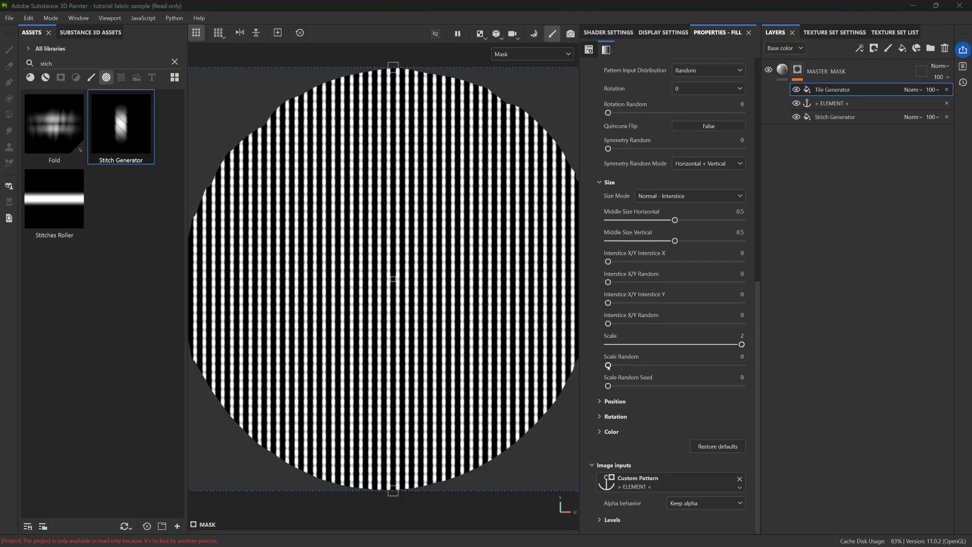
drag(607, 365, 623, 365)
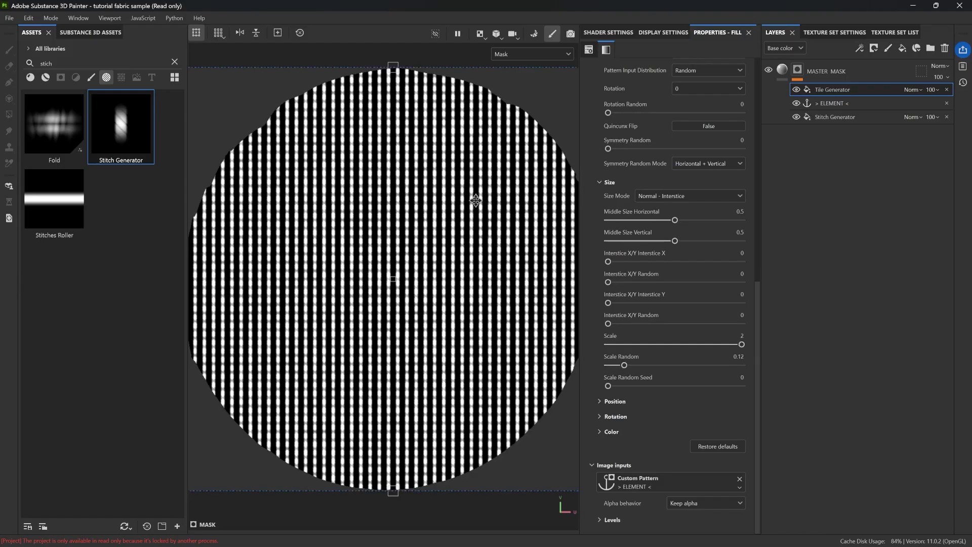
Set the Tile Generator's pattern Rotation to 45 and its Position parameter to 0.5
click(611, 417)
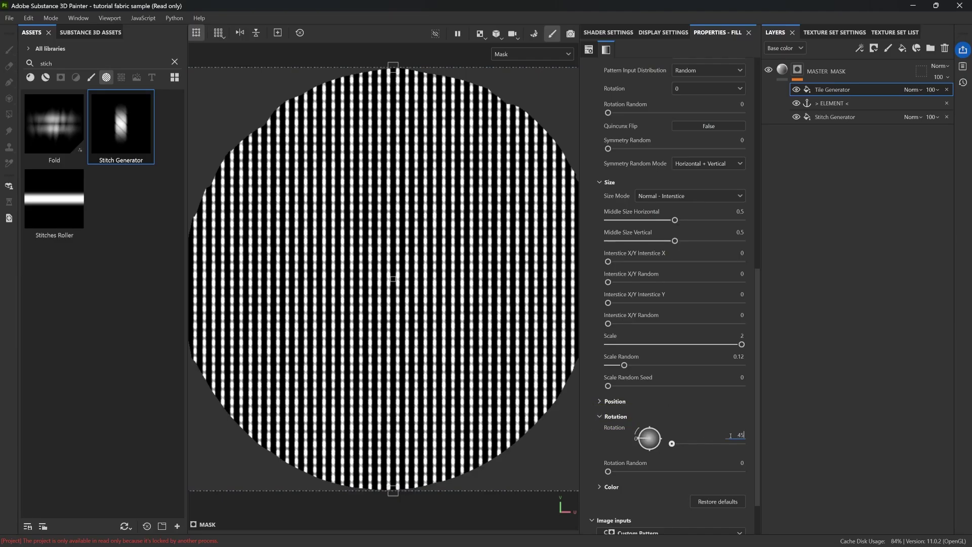
key(Return)
scroll(716, 375, up, 3)
scroll(716, 375, up, 5)
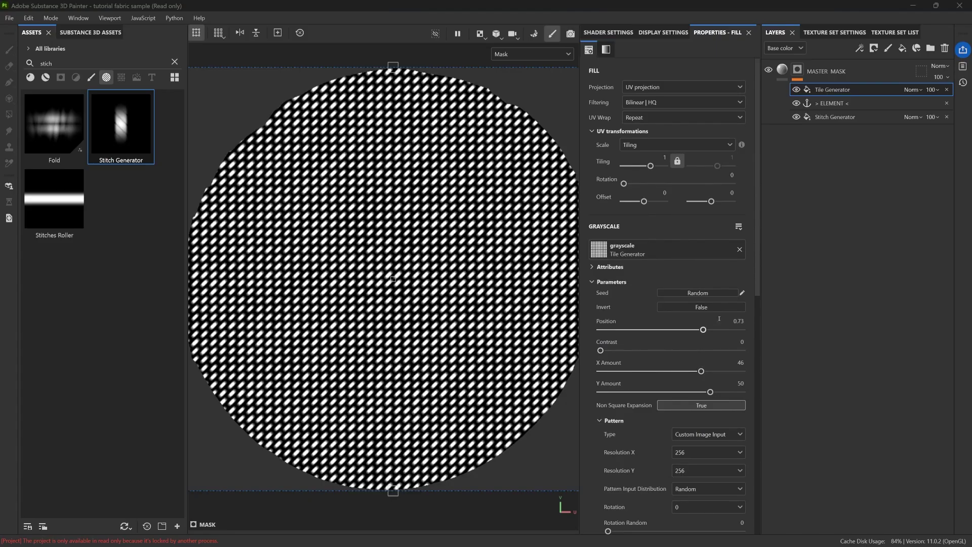
click(709, 434)
click(710, 435)
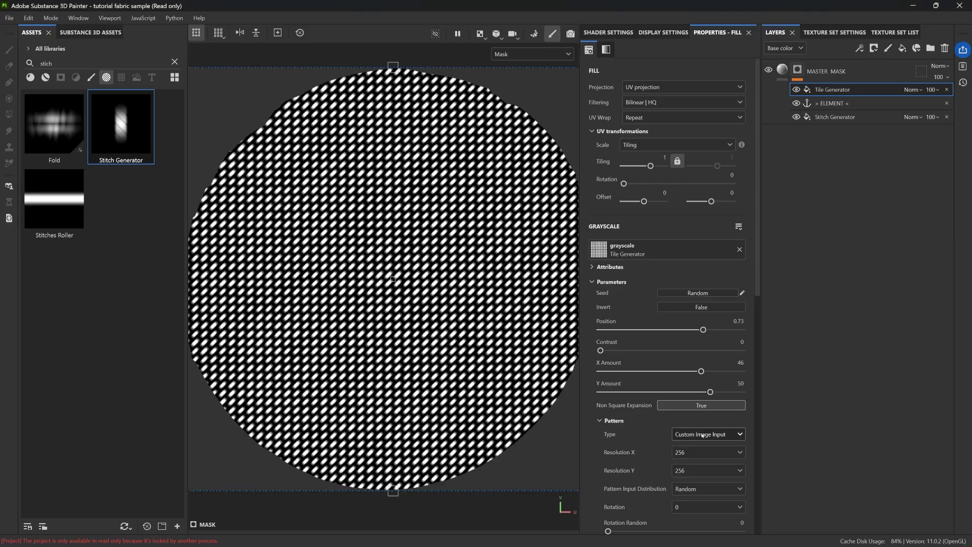
click(737, 322)
click(734, 323)
key(ctrl+a)
text(0.5)
key(Return)
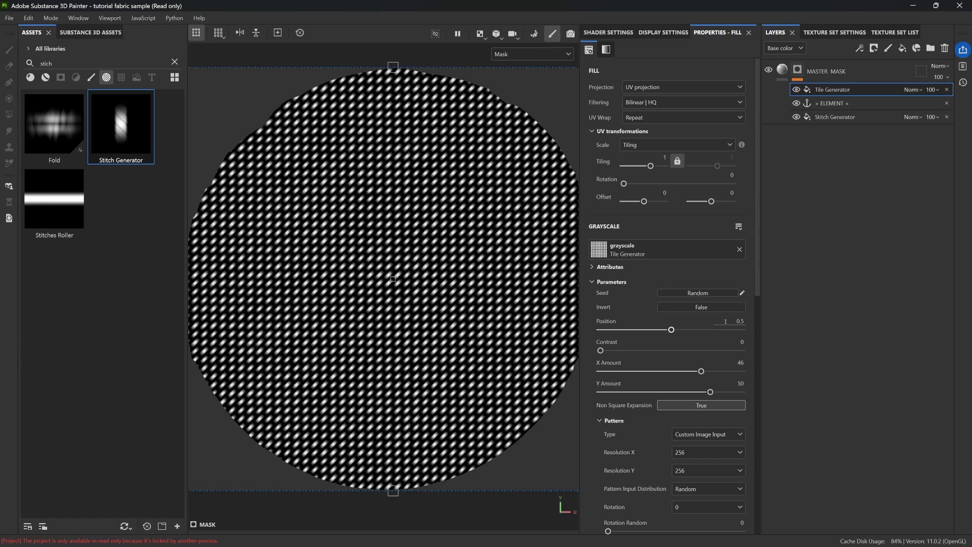
Set both the X Amount and the Y Amount of the Tile Generator to 10
click(731, 363)
text(10)
key(Return)
click(732, 384)
text(10)
key(Return)
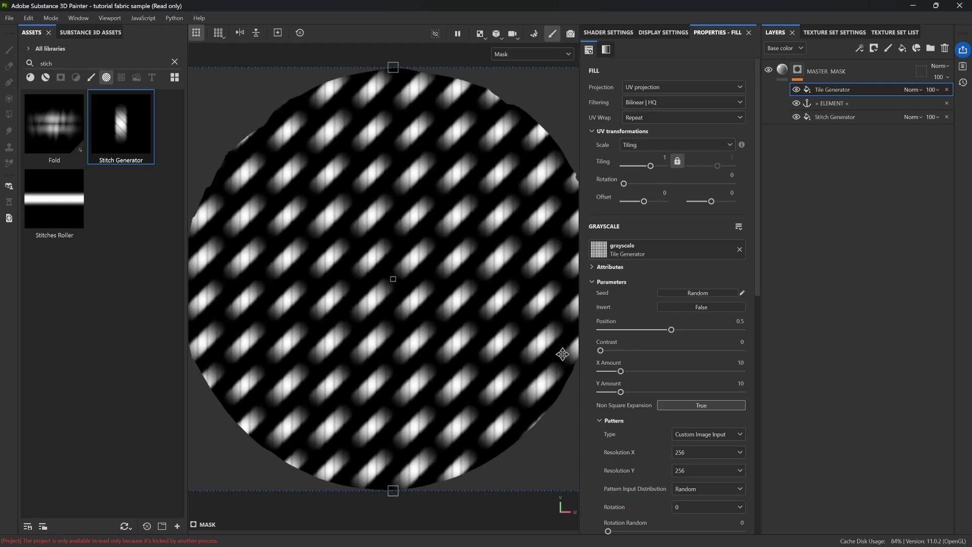
mouse_move(620, 372)
mouse_down()
mouse_move(629, 371)
mouse_move(618, 371)
mouse_up()
click(739, 361)
text(10)
key(Return)
Set the Stitch Generator's line Scale Y to 0.86
click(836, 117)
mouse_move(707, 389)
mouse_down()
mouse_move(643, 388)
mouse_move(723, 388)
mouse_up()
click(676, 388)
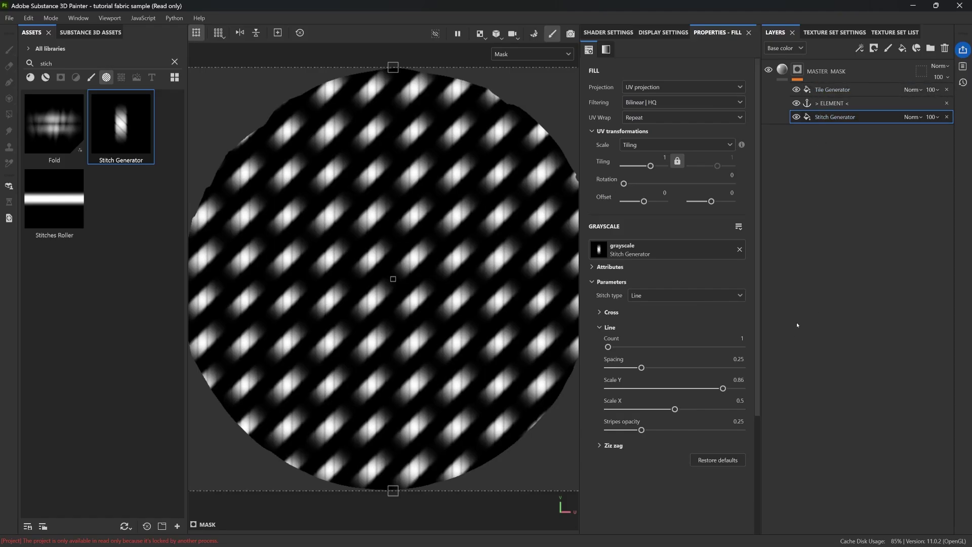
Duplicate the Tile Generator in the MASTER MASK stack and check the lower copy's rotation setting
click(830, 90)
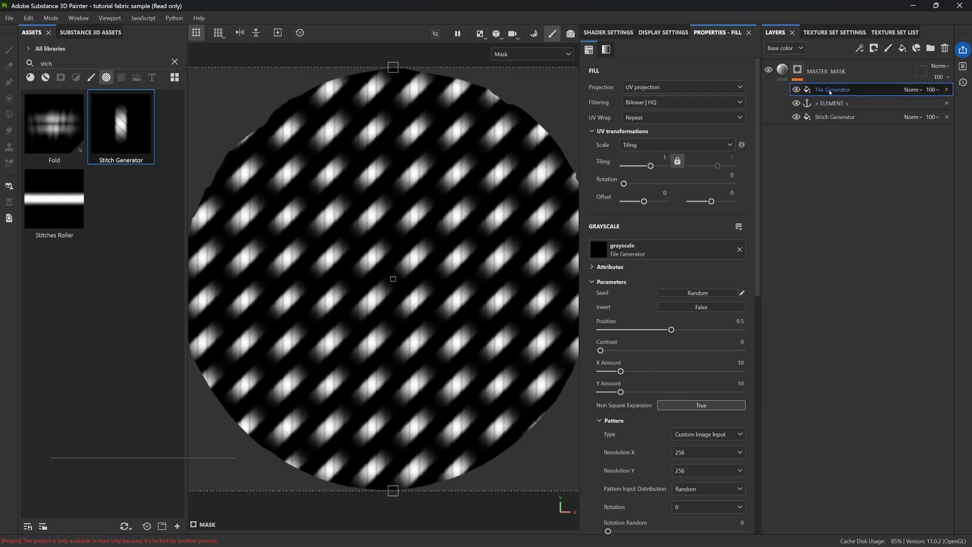
key(ctrl+d)
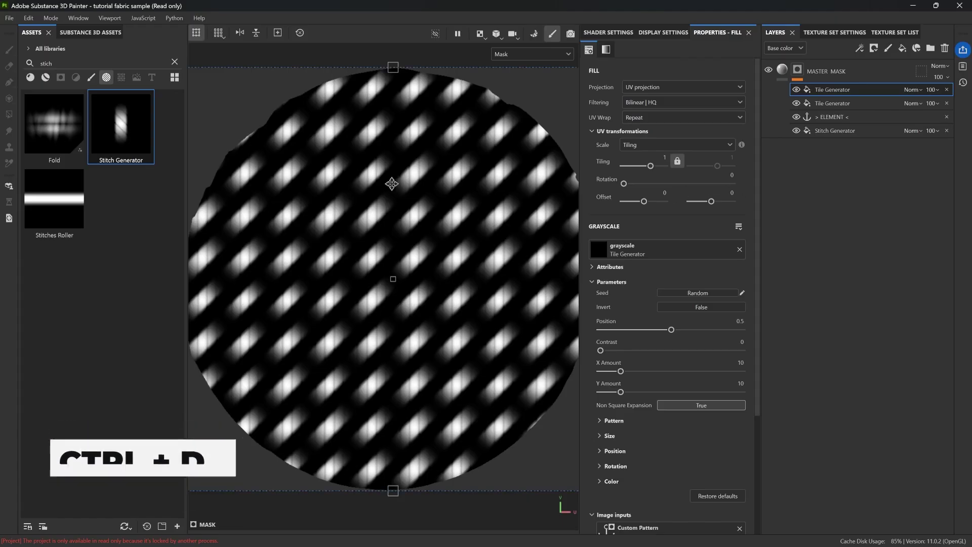
click(831, 106)
scroll(667, 261, down, 10)
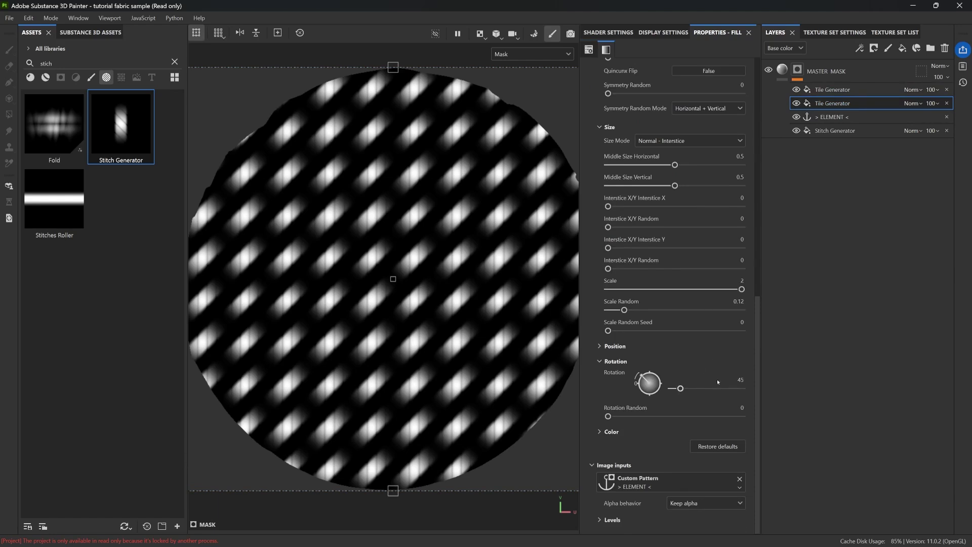
Set the pattern Rotation of the uppermost Tile Generator to 135
click(834, 86)
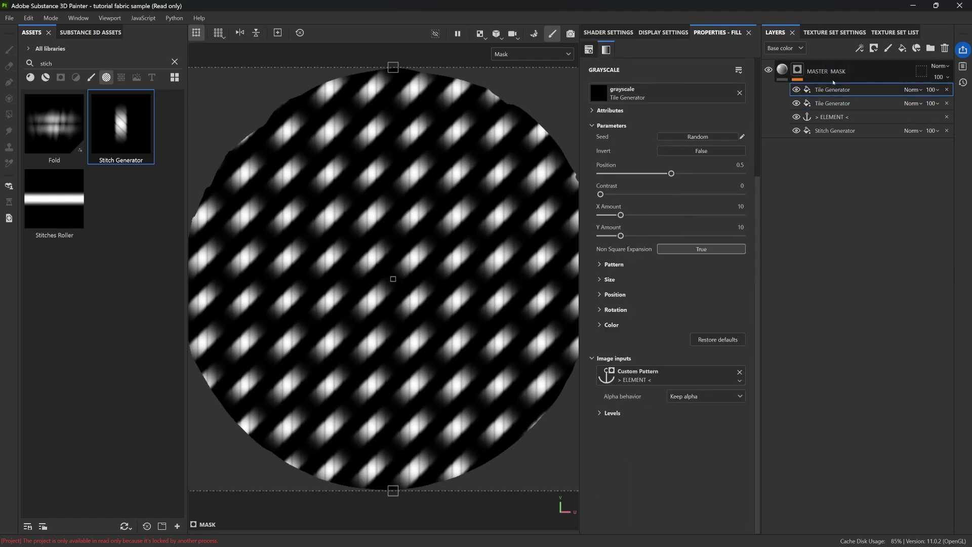
click(615, 309)
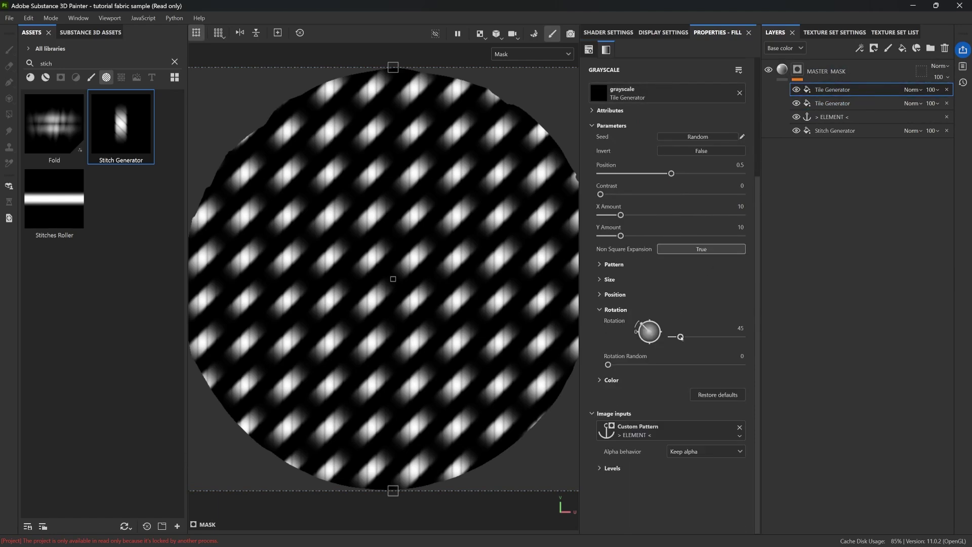
drag(646, 327, 667, 324)
double_click(737, 327)
text(135)
key(Return)
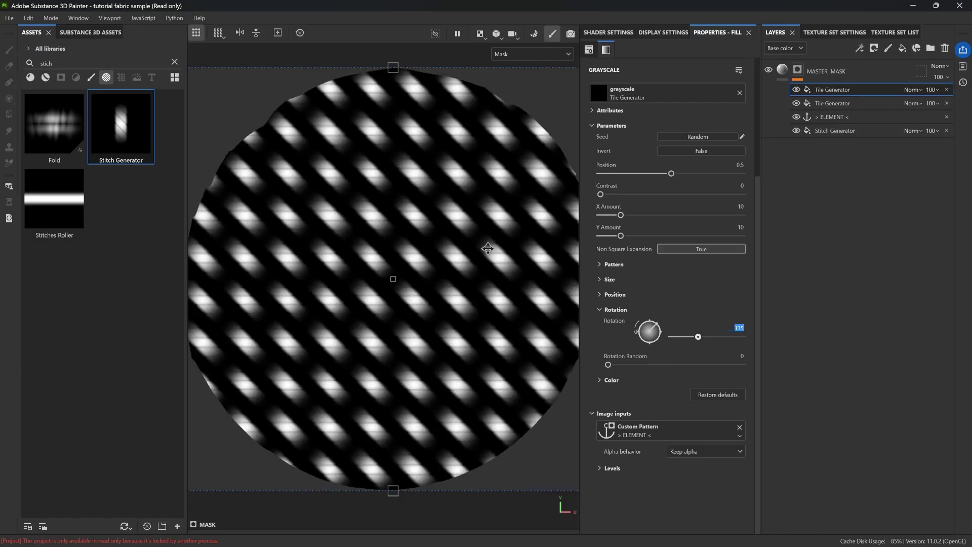
Toggle the uppermost Tile Generator's visibility repeatedly to compare the stitch directions of both copies
click(795, 89)
click(796, 90)
click(796, 90)
click(795, 89)
click(795, 89)
click(795, 90)
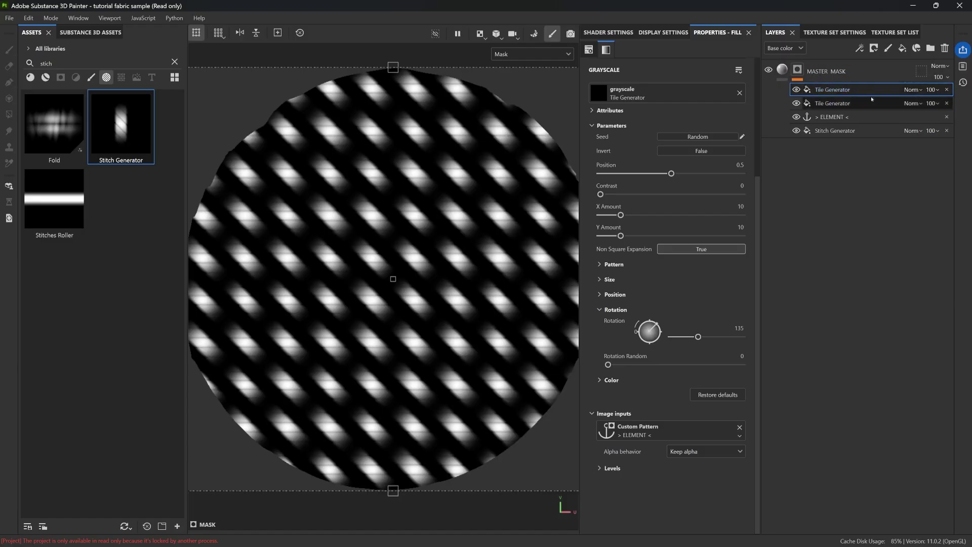
Change the uppermost Tile Generator's blend mode to Lighten (Max)
click(913, 90)
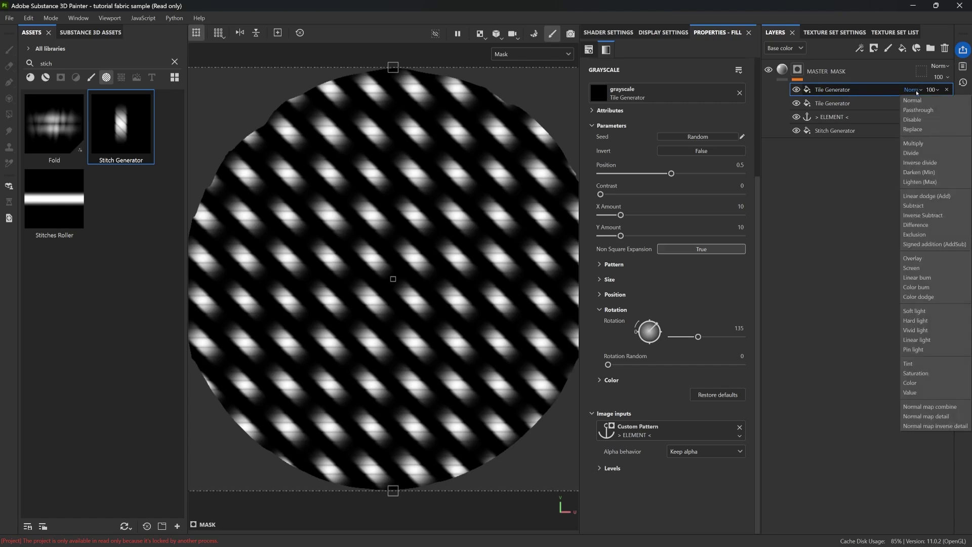
click(925, 183)
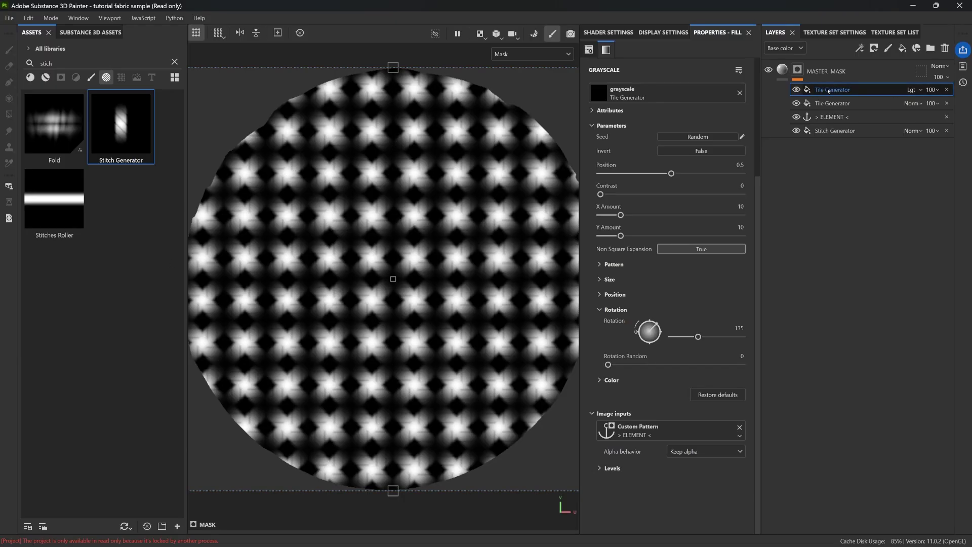
Set the uppermost Tile Generator's Global Offset X and Global Offset Y to 0.05 to interlace the stitches
click(613, 295)
scroll(624, 355, down, 3)
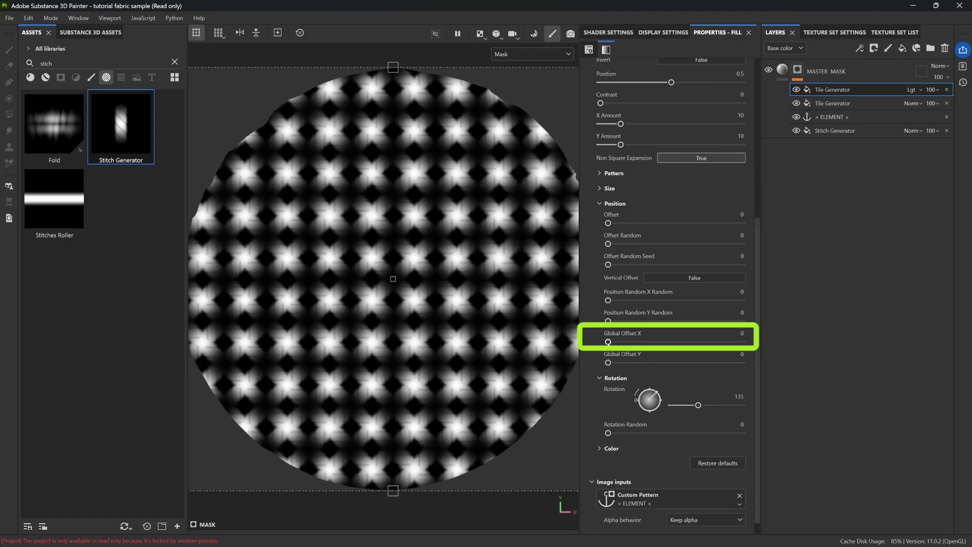
drag(608, 342, 615, 342)
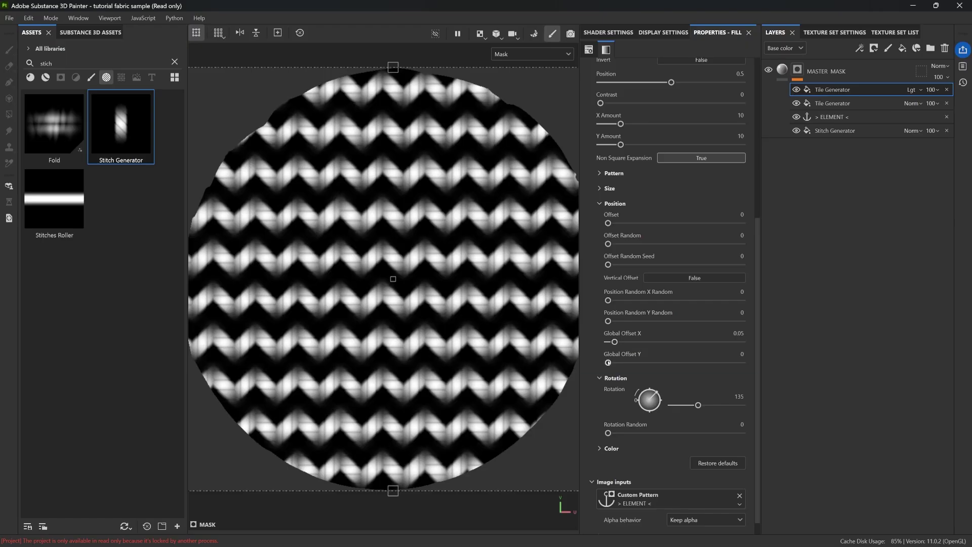
drag(608, 363, 613, 362)
click(735, 354)
text(0.05)
key(Return)
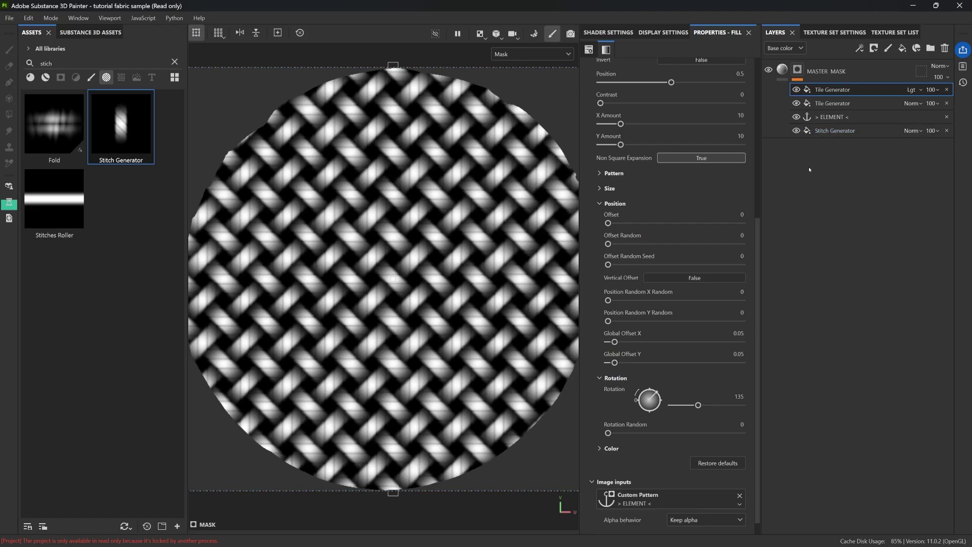
Widen the stitch element by setting the Stitch Generator's line Scale X to 0.61
click(832, 131)
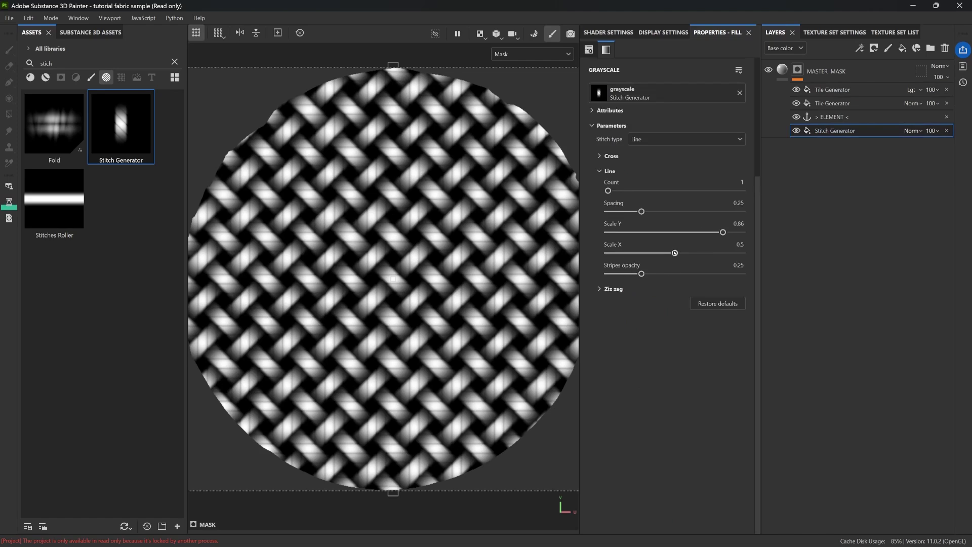
drag(642, 255, 690, 258)
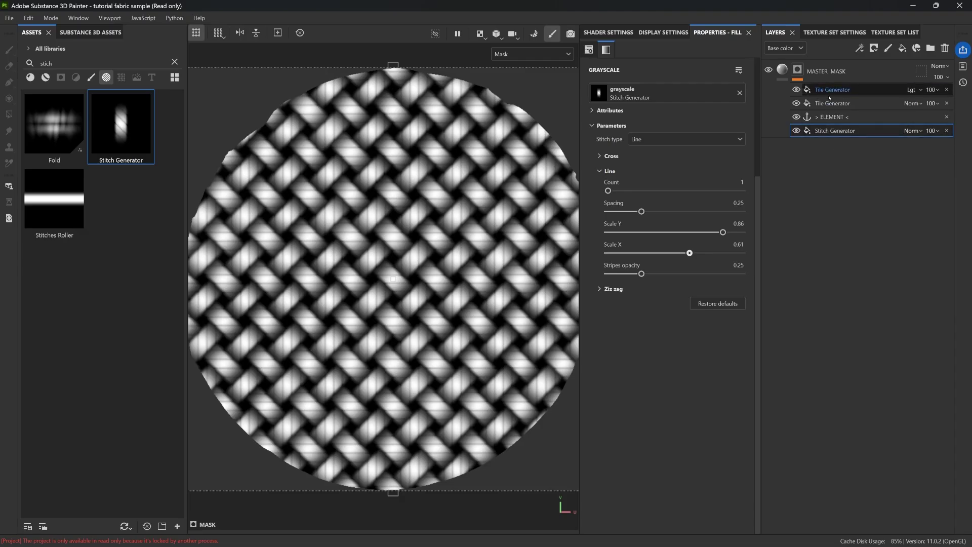
Add an anchor point above the uppermost Tile Generator and name it > PATTERN <
click(861, 89)
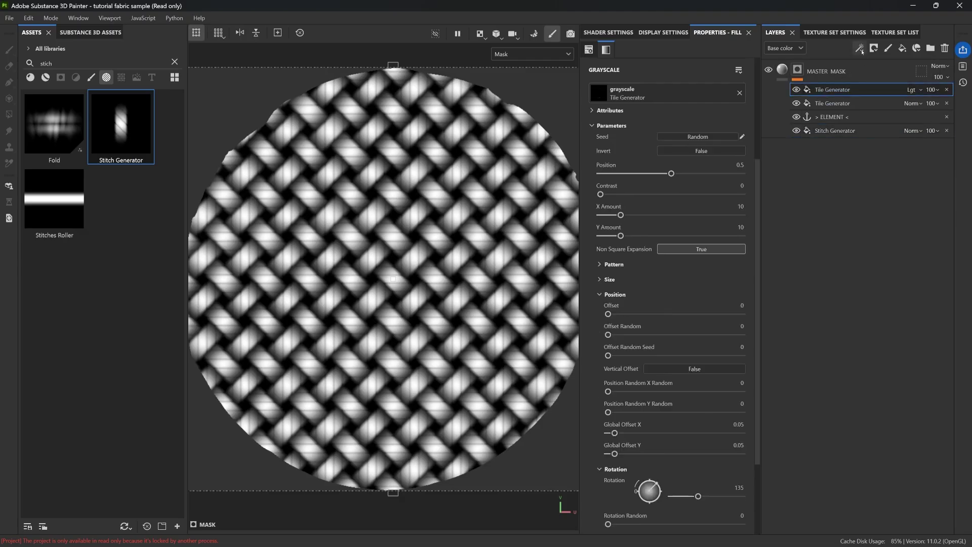
click(859, 48)
click(881, 147)
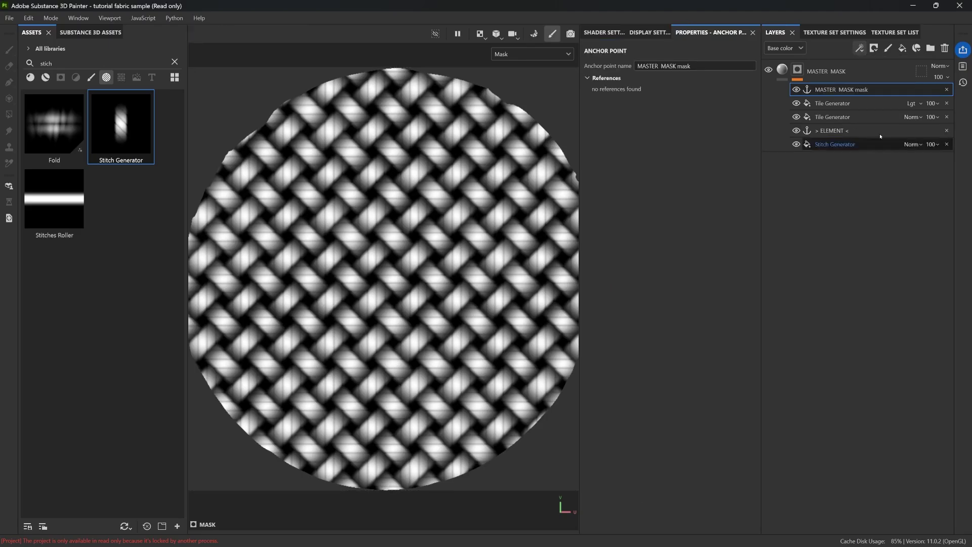
triple_click(701, 65)
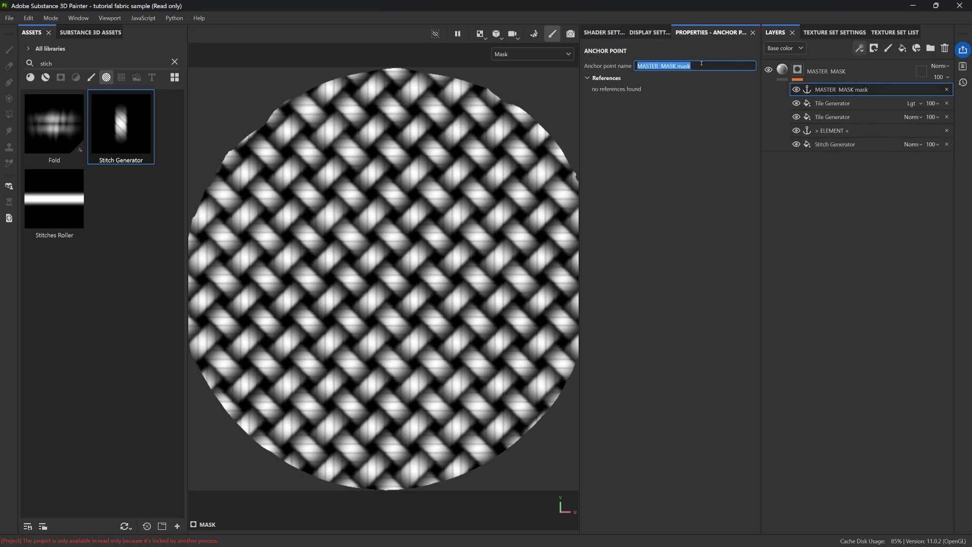
text(> PATTERN <)
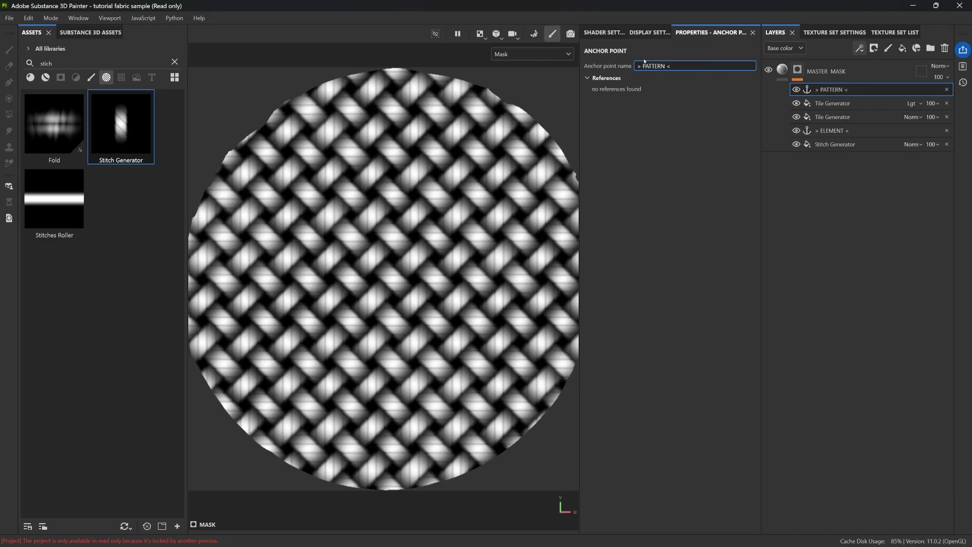
click(678, 150)
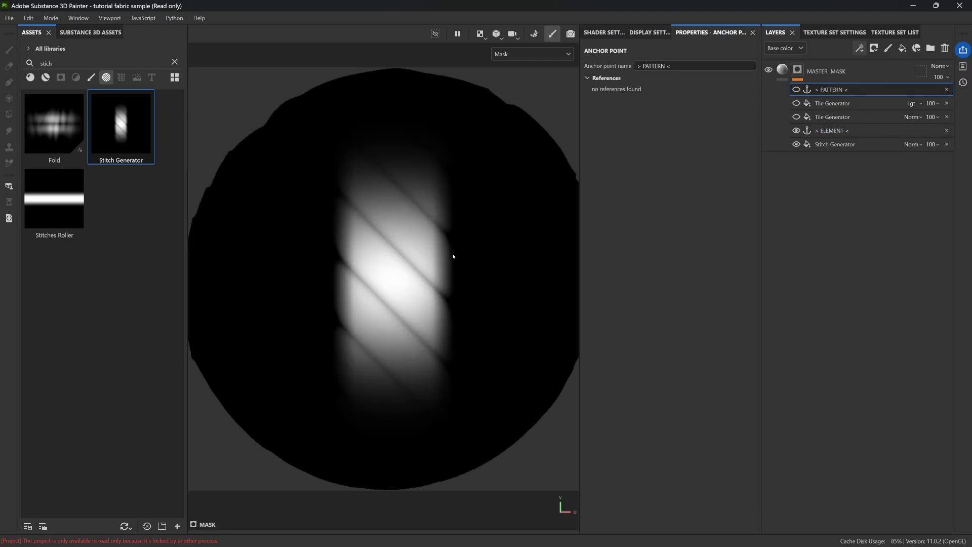
Make the > PATTERN < anchor and both Tile Generators visible again, and inspect the weave on the cloth in the 3D view
click(796, 89)
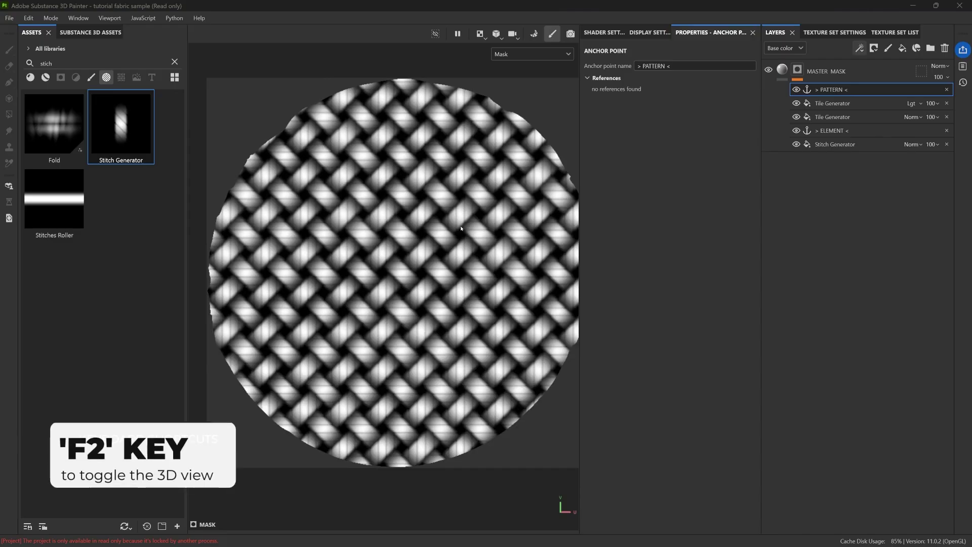
key(F2)
alt+drag(461, 229, 383, 258)
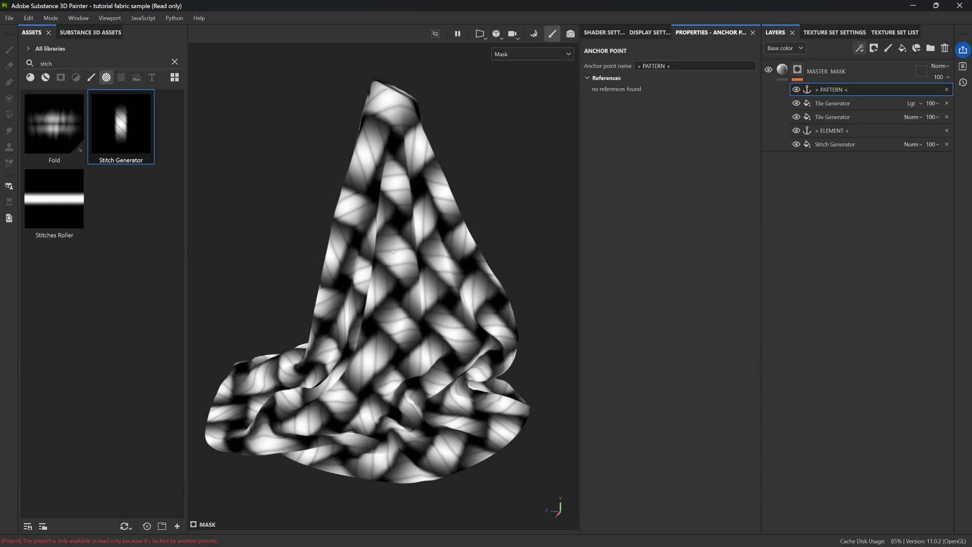
Try denser tiling on the uppermost Tile Generator with X Amount 22 and Y Amount 21, and compare with the lower Tile Generator
click(830, 107)
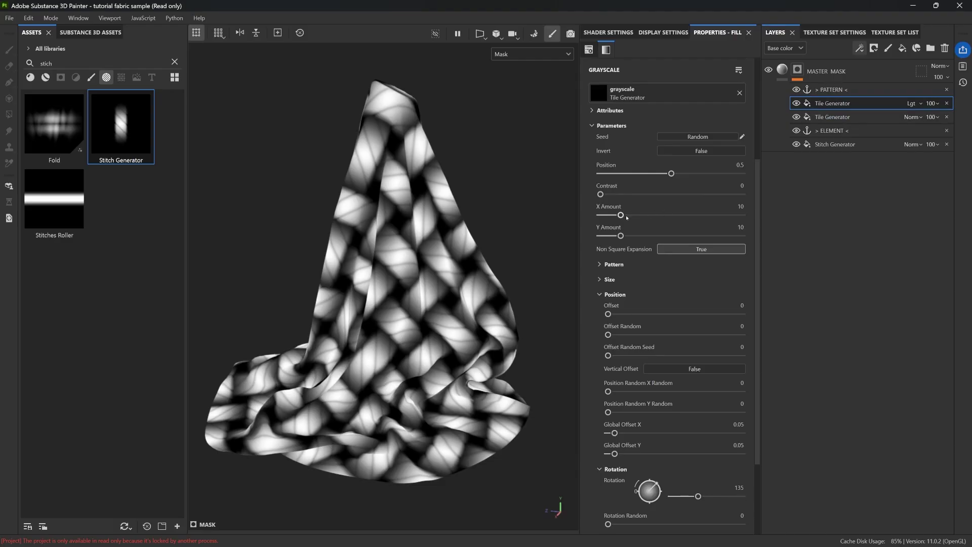
drag(620, 215, 646, 236)
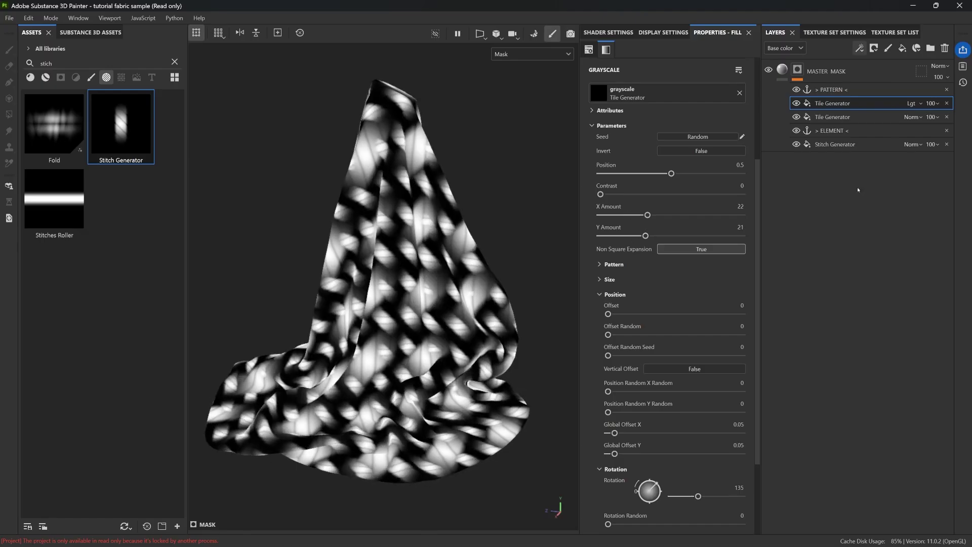
click(833, 117)
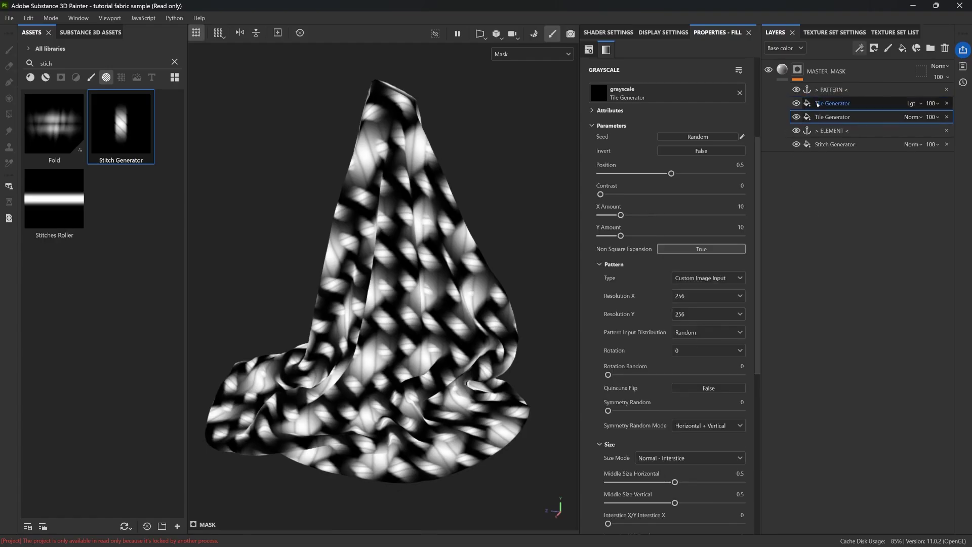
Set the uppermost Tile Generator's X Amount and Y Amount back to 10
click(832, 103)
click(739, 206)
text(10)
click(729, 227)
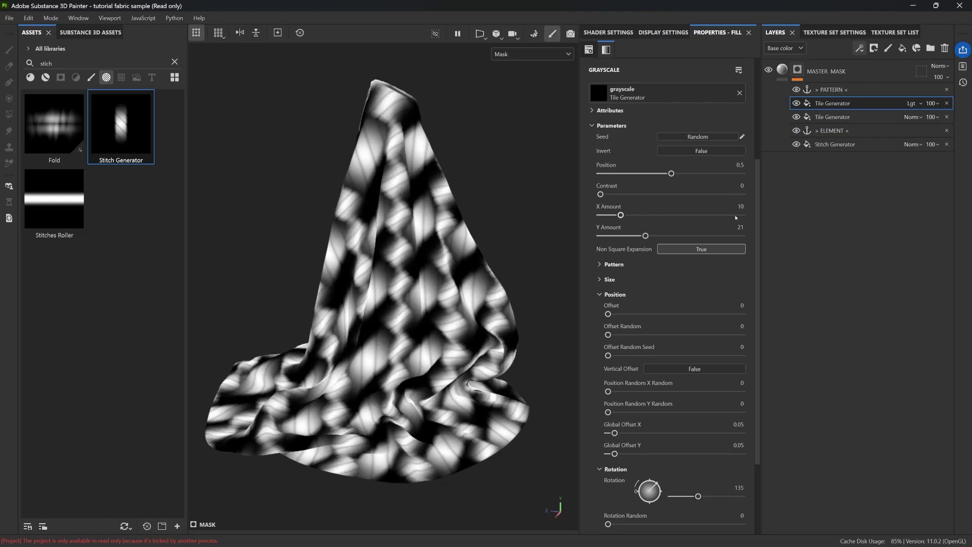
text(10)
key(Return)
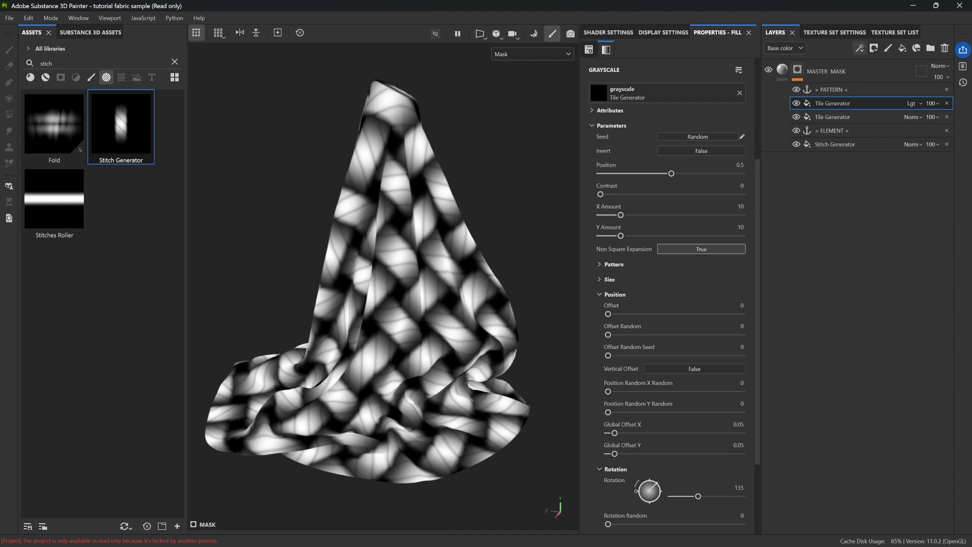
Find the Transform filter in the asset library and add it above the > PATTERN < anchor in the mask stack
click(76, 77)
click(175, 62)
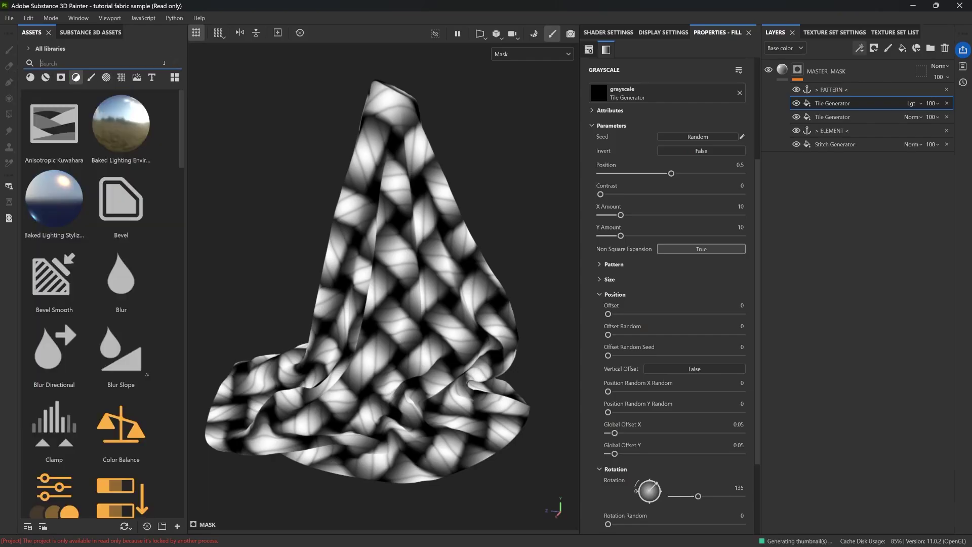
text(trans)
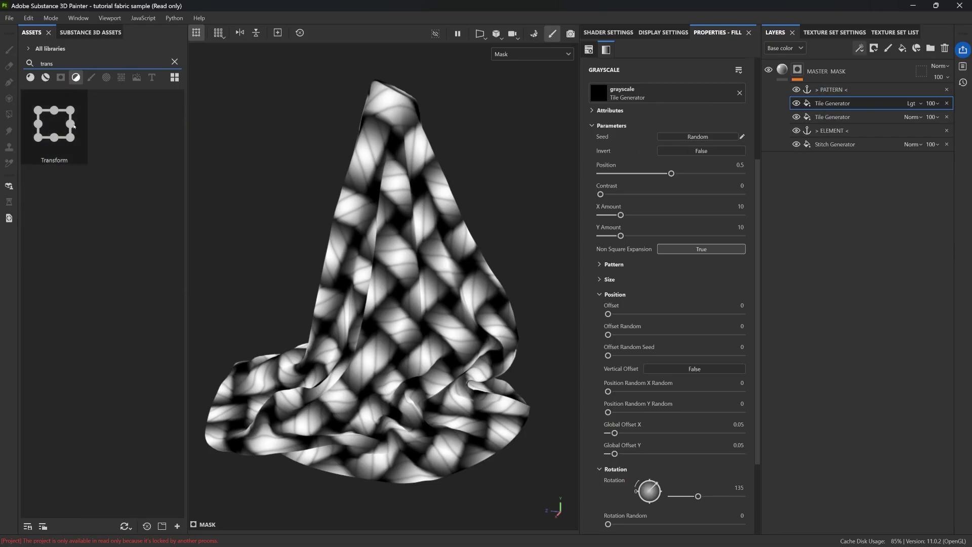
drag(55, 123, 809, 90)
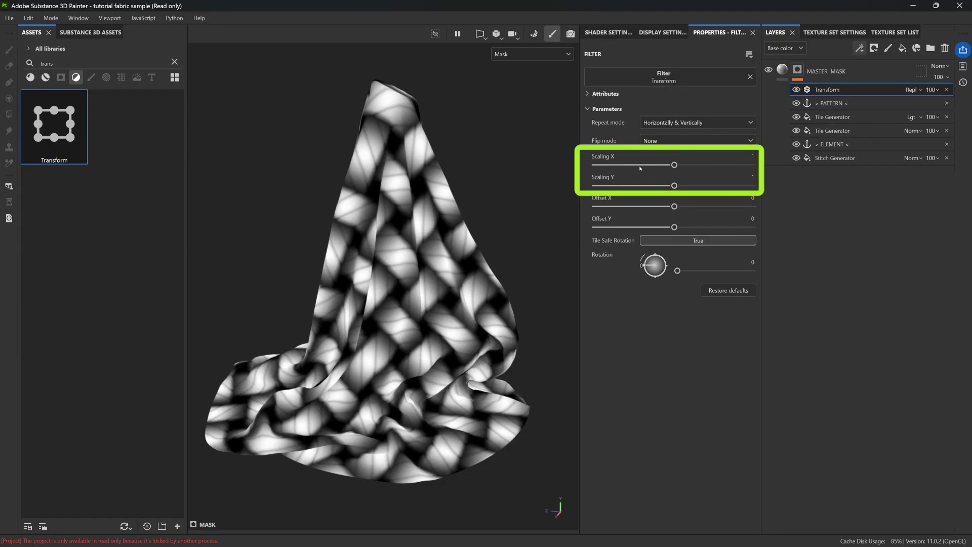
Try the Transform filter with Scaling X and Scaling Y at 0.05 and inspect the weave on the cloth
click(743, 157)
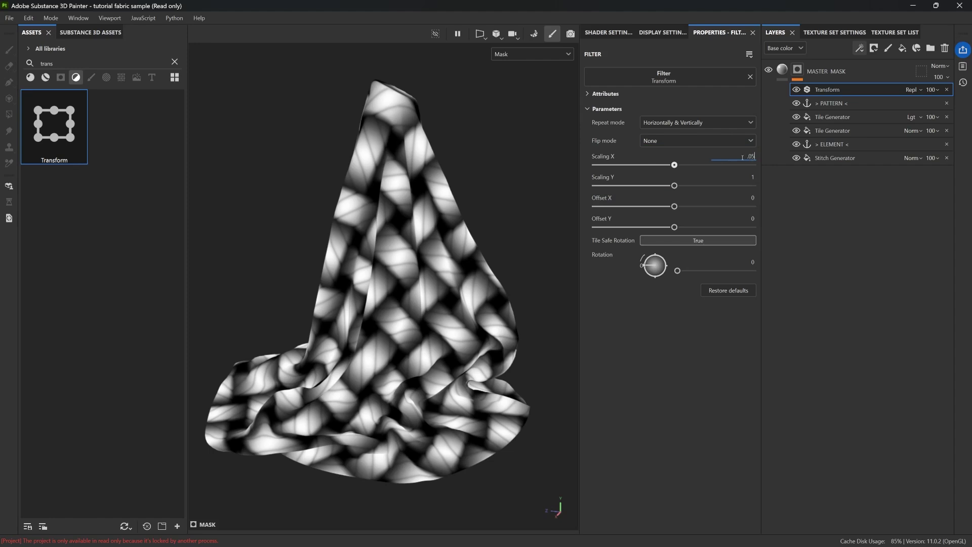
text(.05)
key(Return)
click(750, 175)
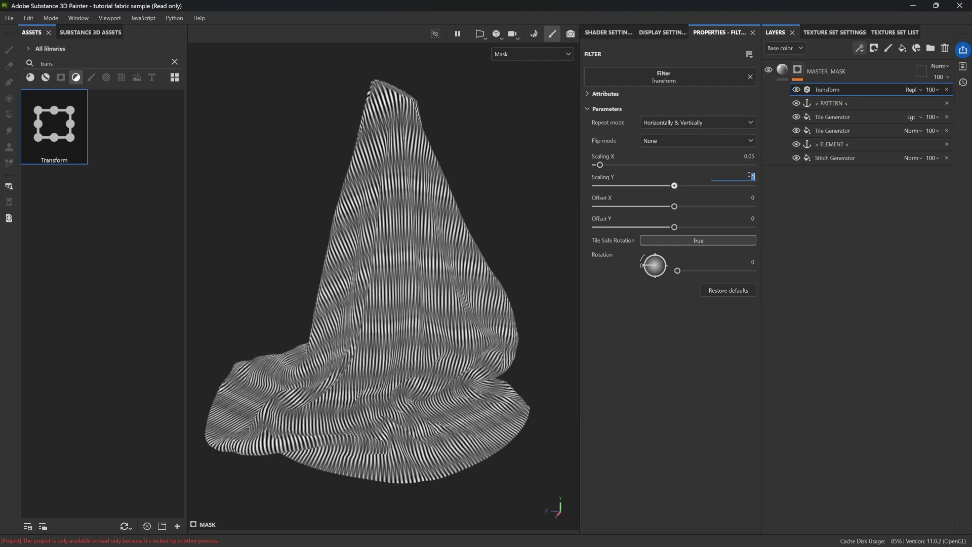
text(.05)
key(Return)
scroll(375, 202, up, 10)
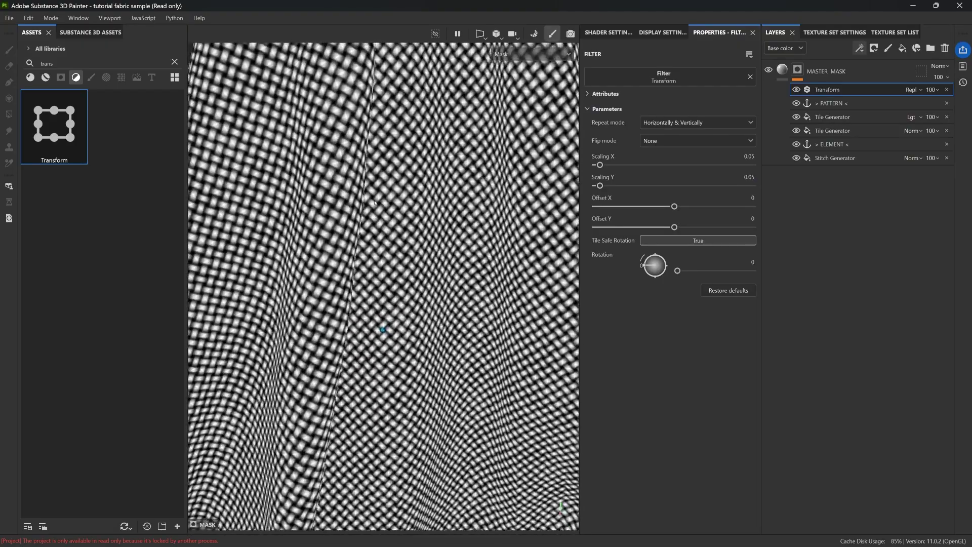
scroll(375, 202, up, 10)
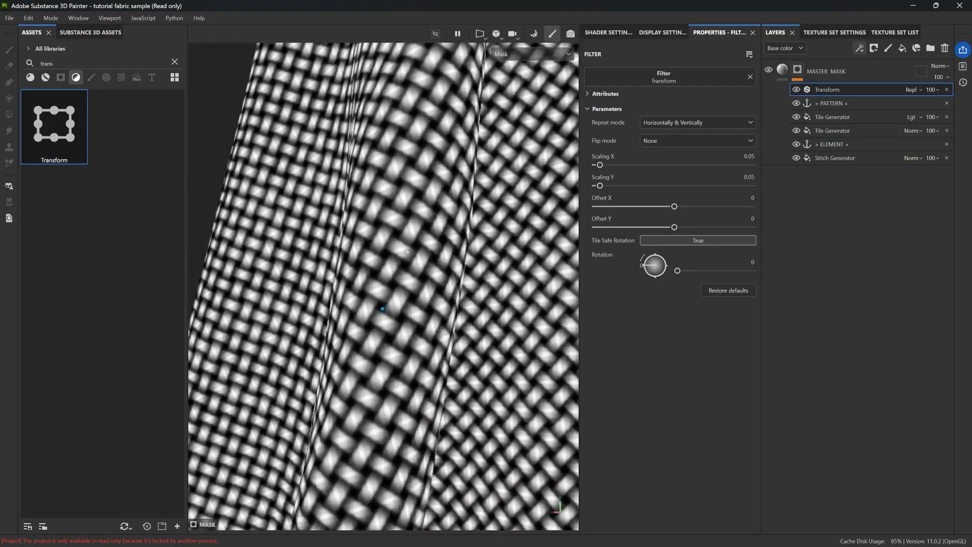
scroll(407, 251, down, 15)
alt+drag(400, 286, 423, 295)
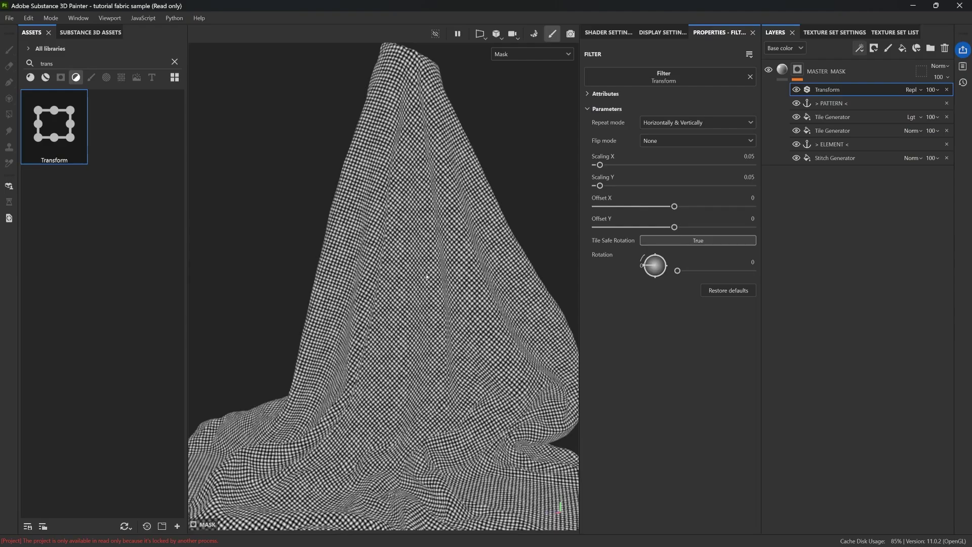
Set the Transform filter's Scaling X and Scaling Y to 0.02 and check the finer weave on the cloth
click(741, 158)
text(0.02)
key(Return)
click(749, 176)
text(0.02)
key(Return)
scroll(408, 187, up, 6)
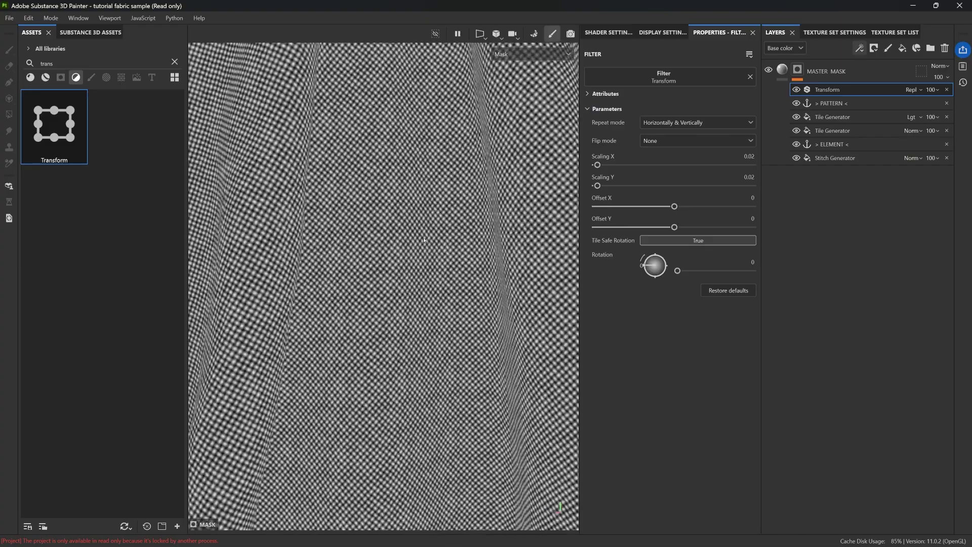
scroll(410, 293, down, 8)
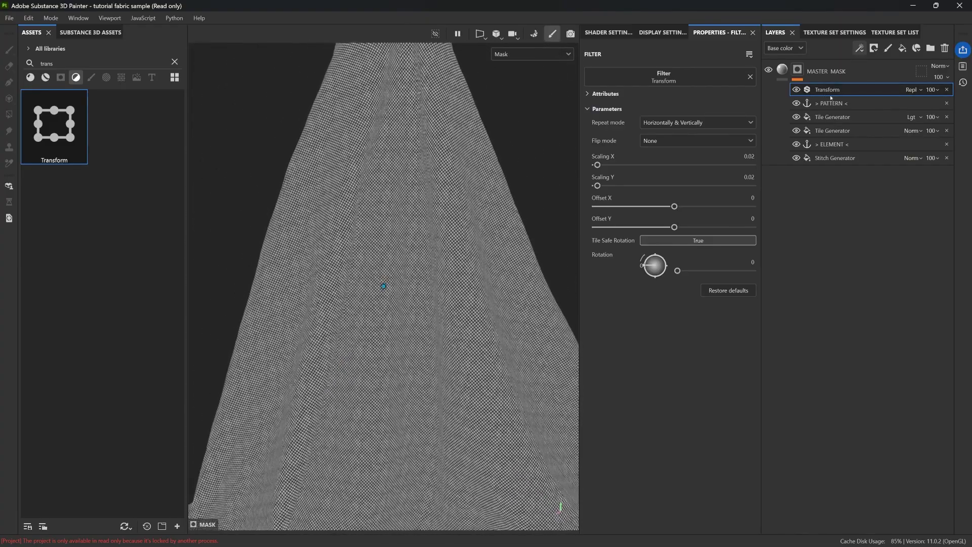
Review the Tile Generators, the > PATTERN < anchor and the Transform filter, and examine the fine weave across the whole cloth
click(821, 119)
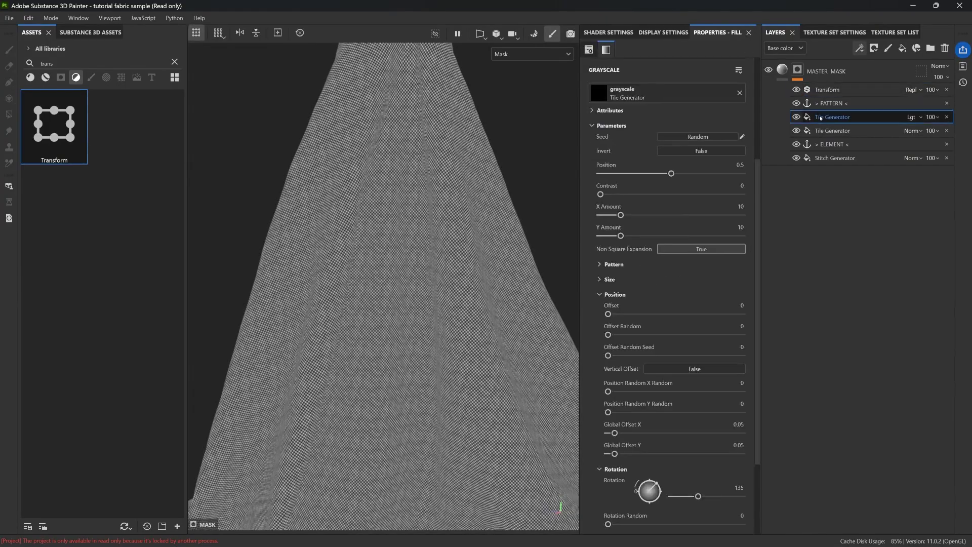
click(822, 103)
click(823, 91)
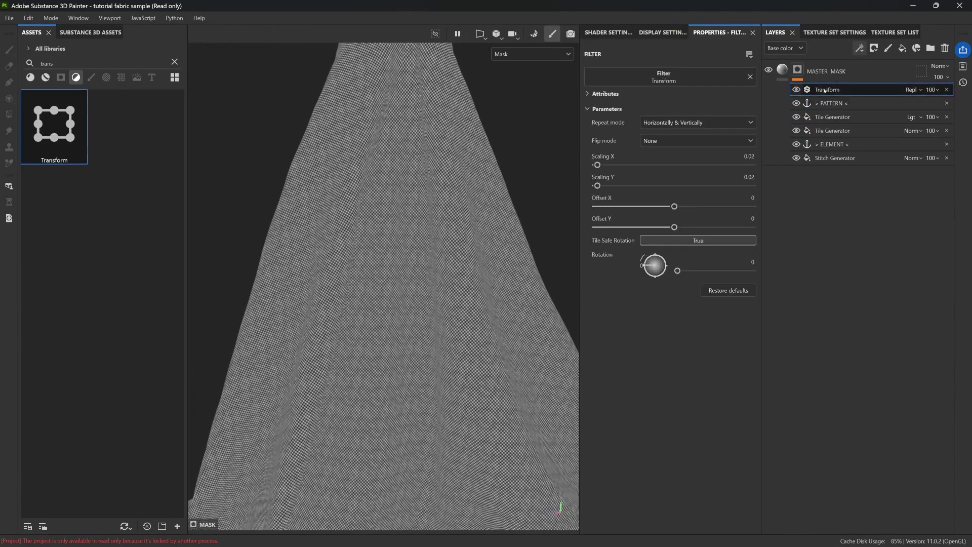
click(832, 120)
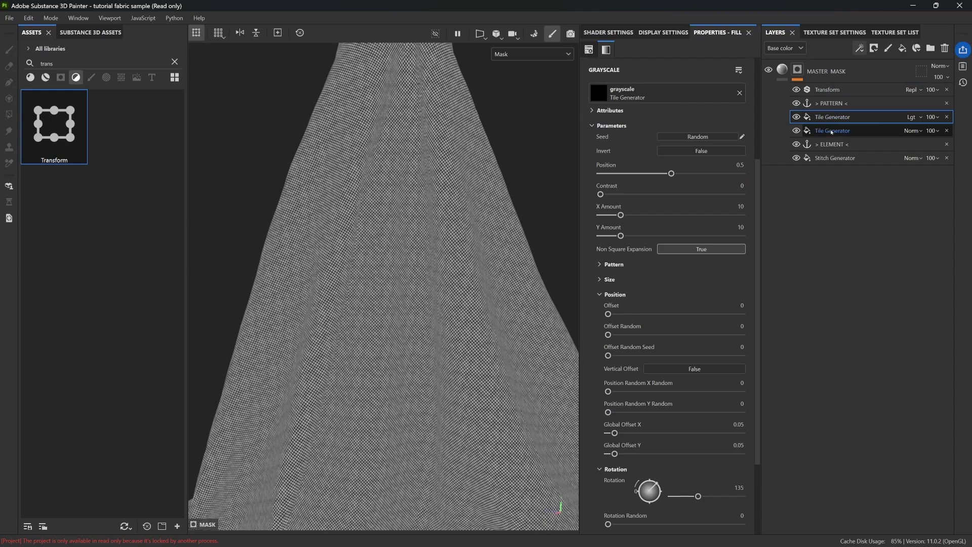
click(833, 130)
click(834, 90)
alt+drag(506, 212, 574, 190)
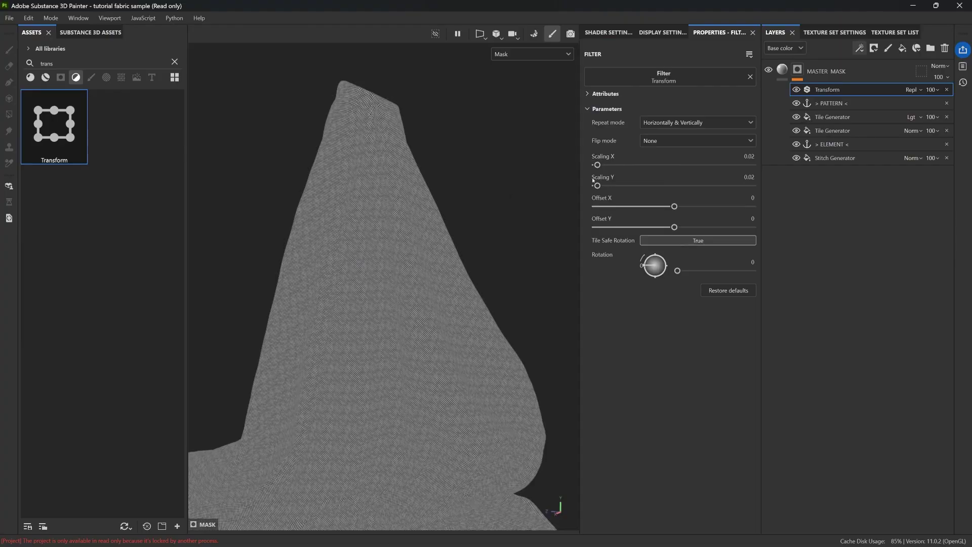
alt+right_drag(355, 270, 390, 249)
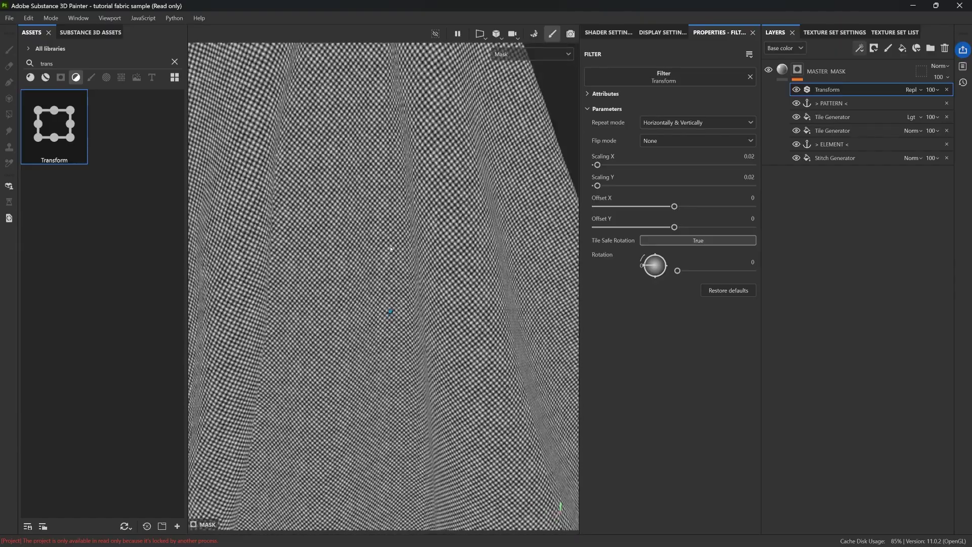
key(f)
alt+drag(387, 282, 429, 250)
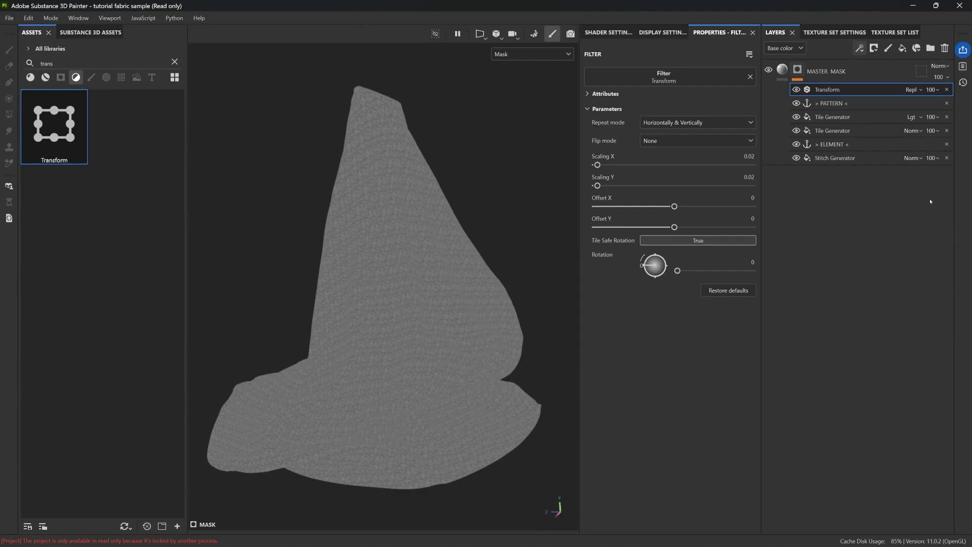
Check the Stitch Generator's parameters and the texture set's settings, and examine the weave detail on the cloth up close
click(836, 158)
alt+right_drag(434, 223, 439, 349)
alt+drag(430, 283, 445, 271)
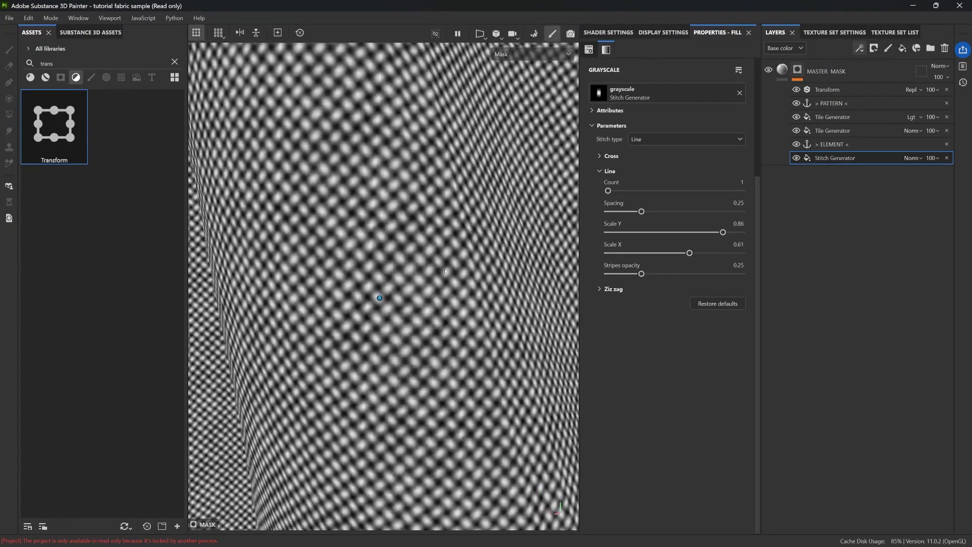
click(843, 31)
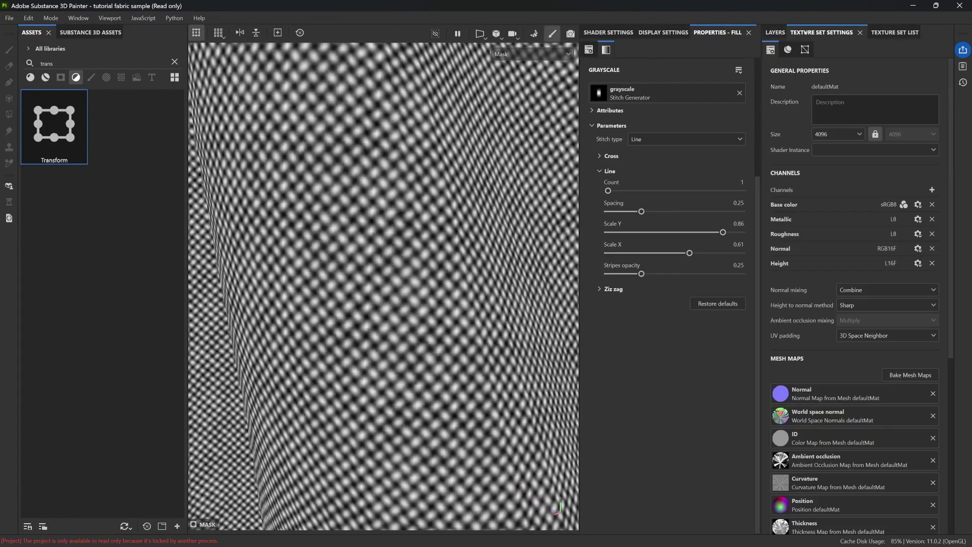
click(775, 32)
scroll(434, 256, down, 5)
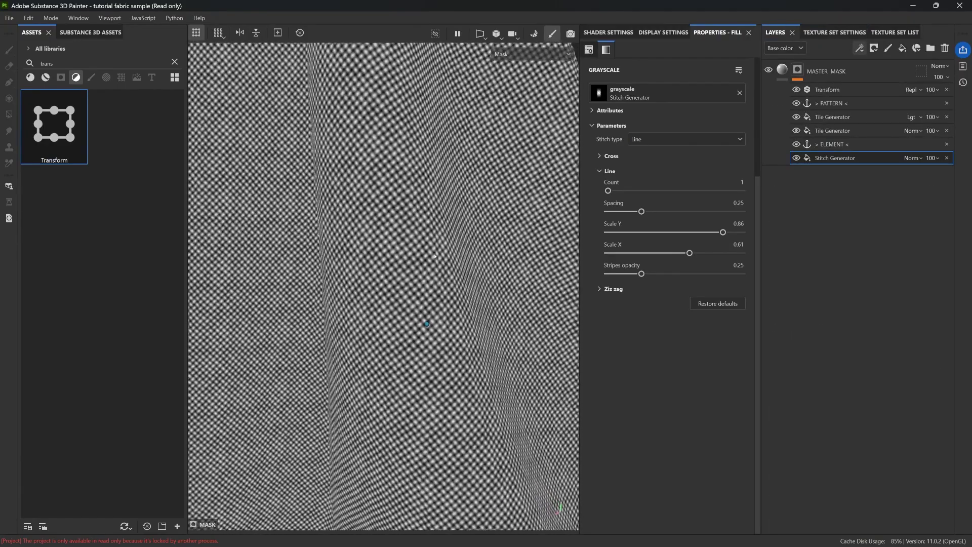
alt+drag(434, 256, 403, 226)
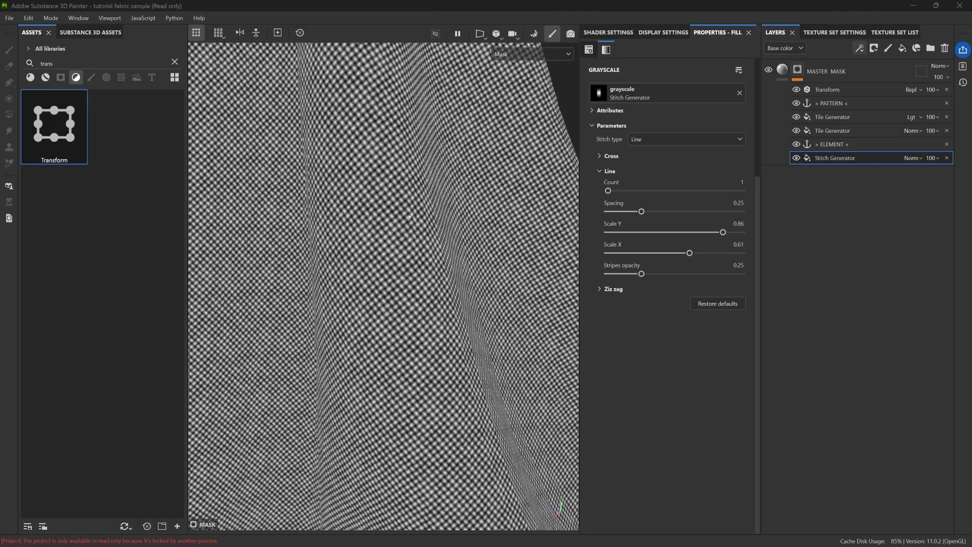
click(408, 246)
scroll(407, 238, up, 5)
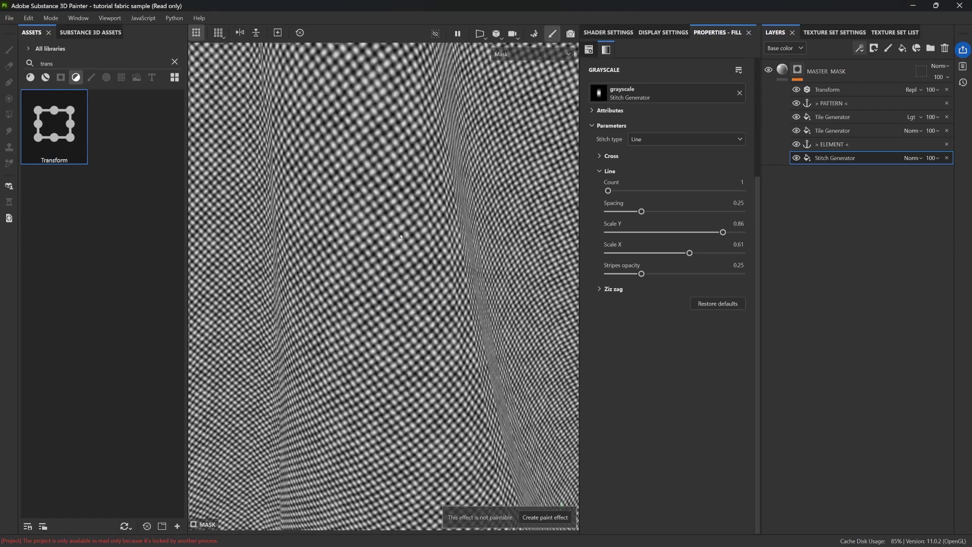
scroll(406, 222, down, 5)
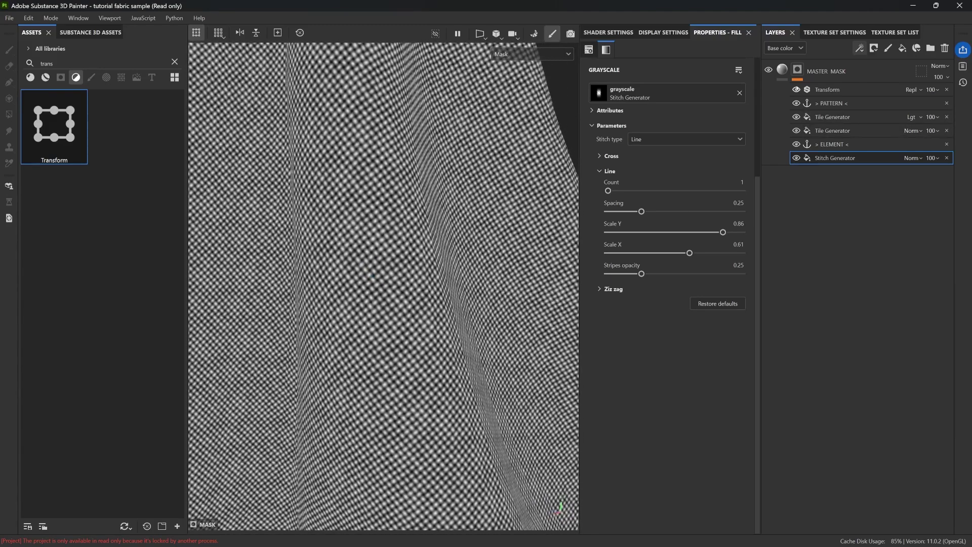
Hide the Transform filter and show the enlarged weave pattern up close in the 2D view
click(797, 90)
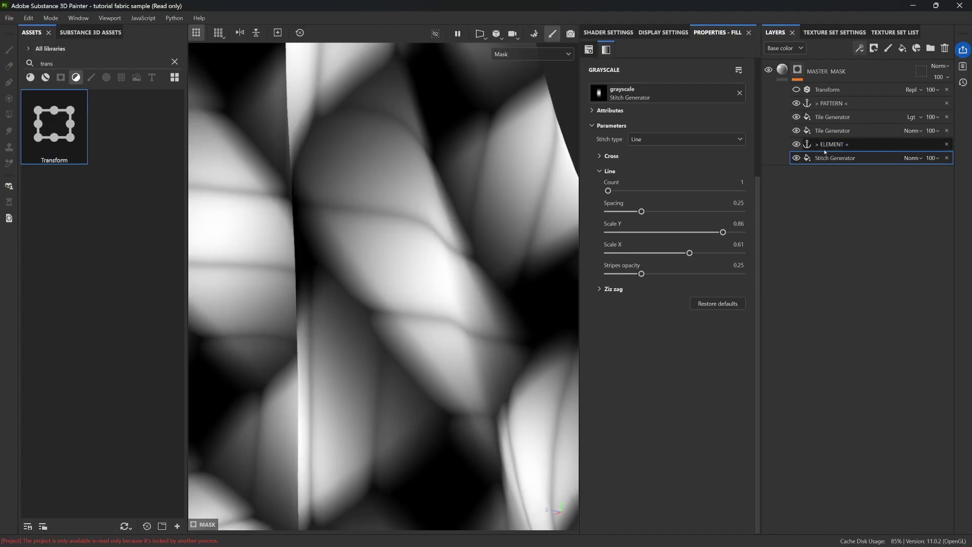
scroll(371, 273, down, 5)
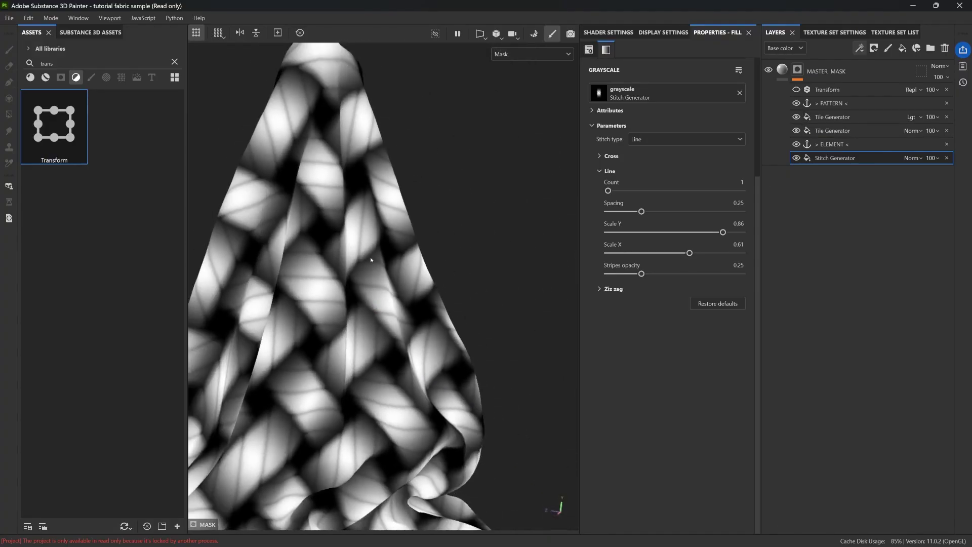
key(F3)
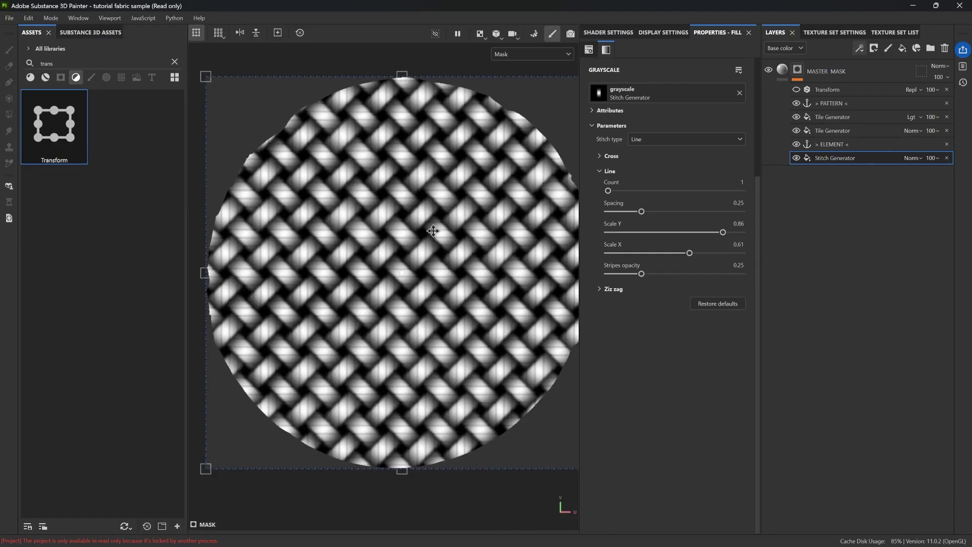
scroll(433, 231, up, 5)
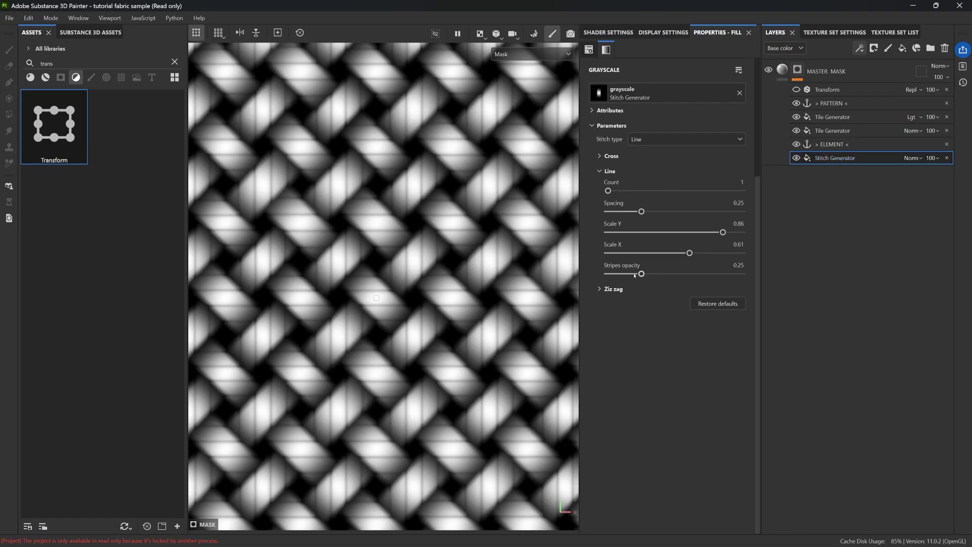
Set the Stitch Generator's Stripes opacity to 0.21 and its line Scale X to 0.71
drag(627, 275, 624, 274)
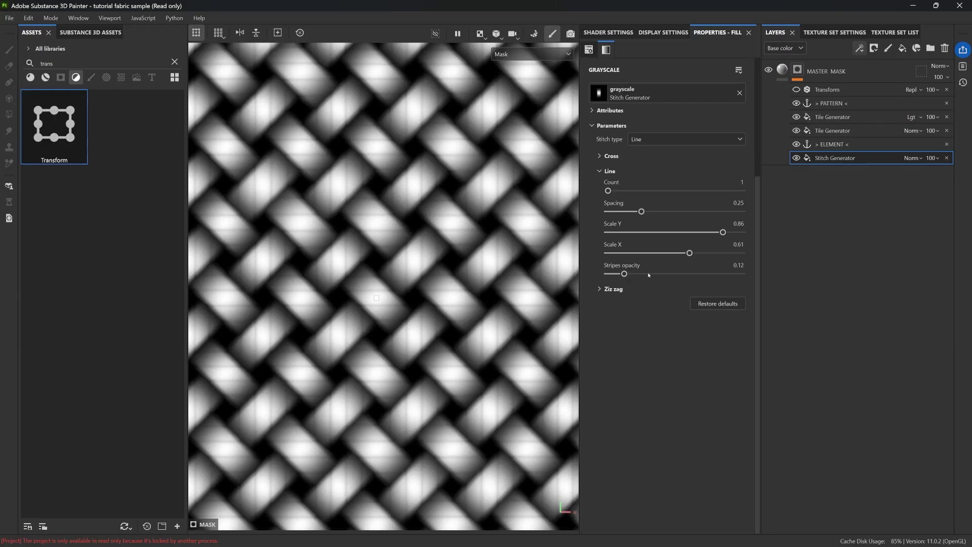
drag(624, 274, 800, 278)
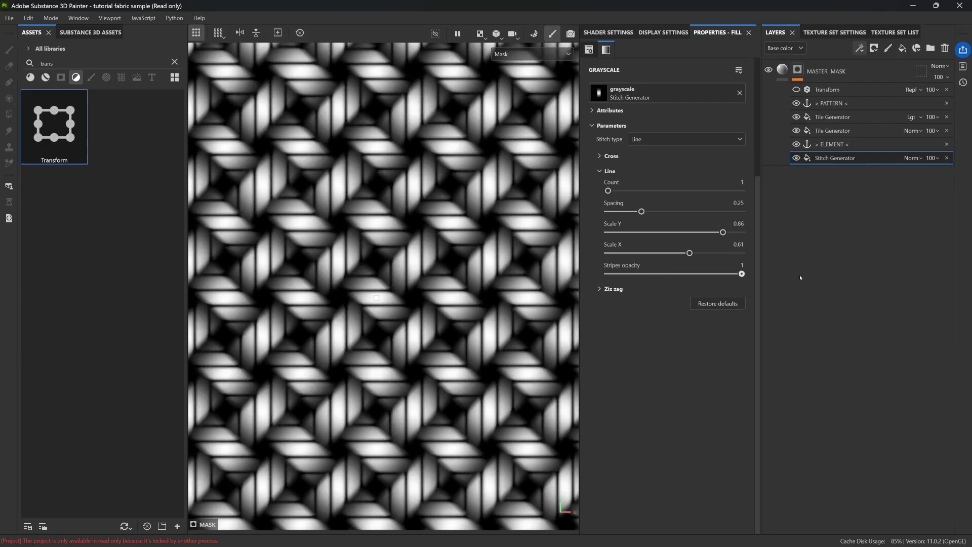
click(636, 274)
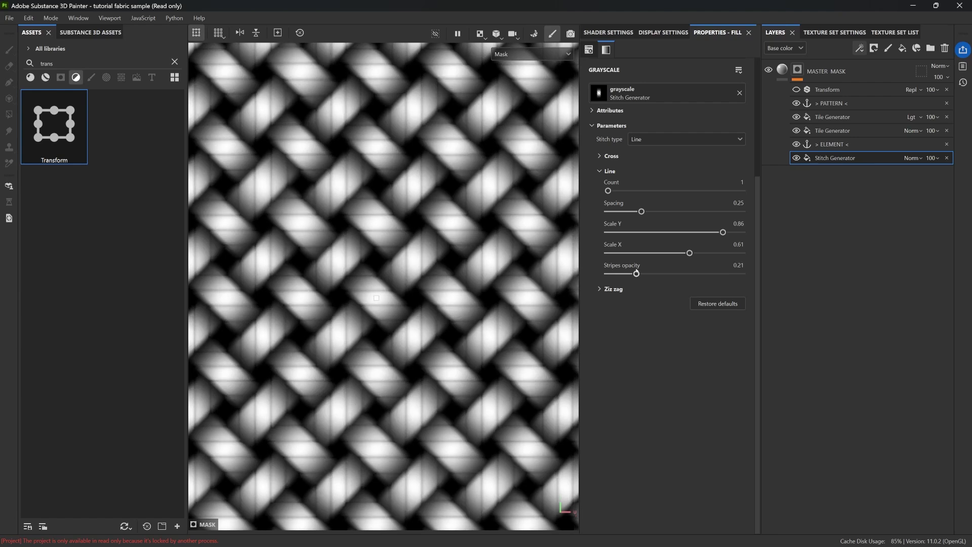
drag(689, 253, 703, 253)
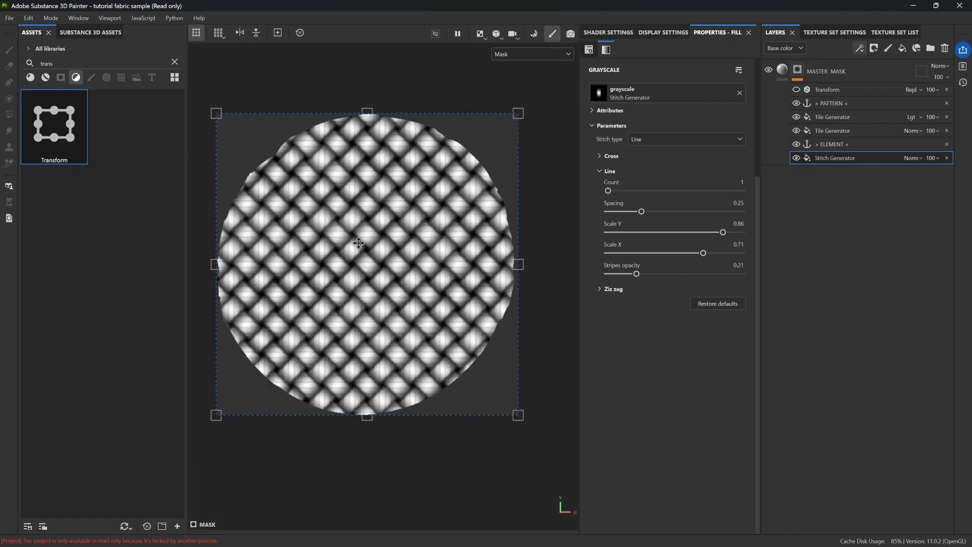
Set the Stitch Generator's Stripes opacity to 0.17 and its line Scale X to 0.72, leaving the Transform filter shown
scroll(379, 242, up, 5)
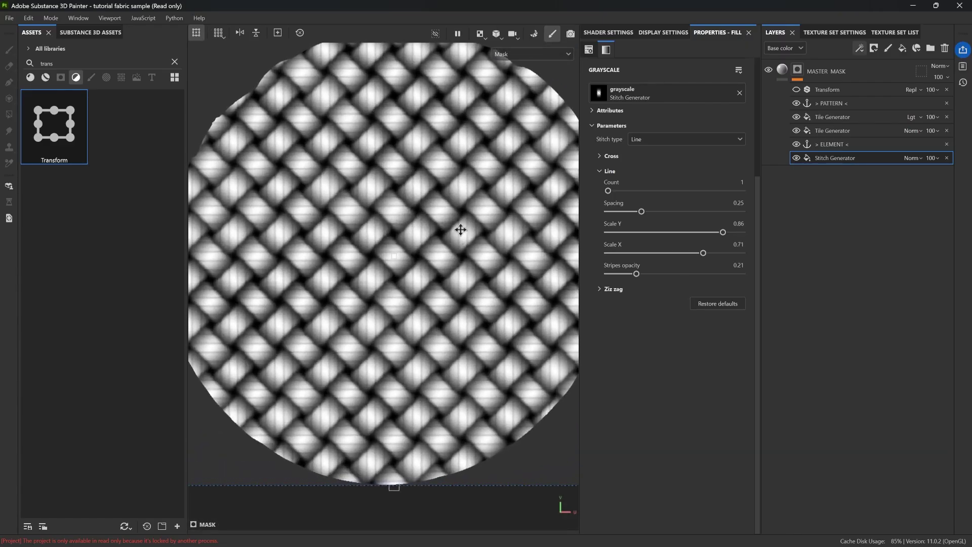
click(796, 90)
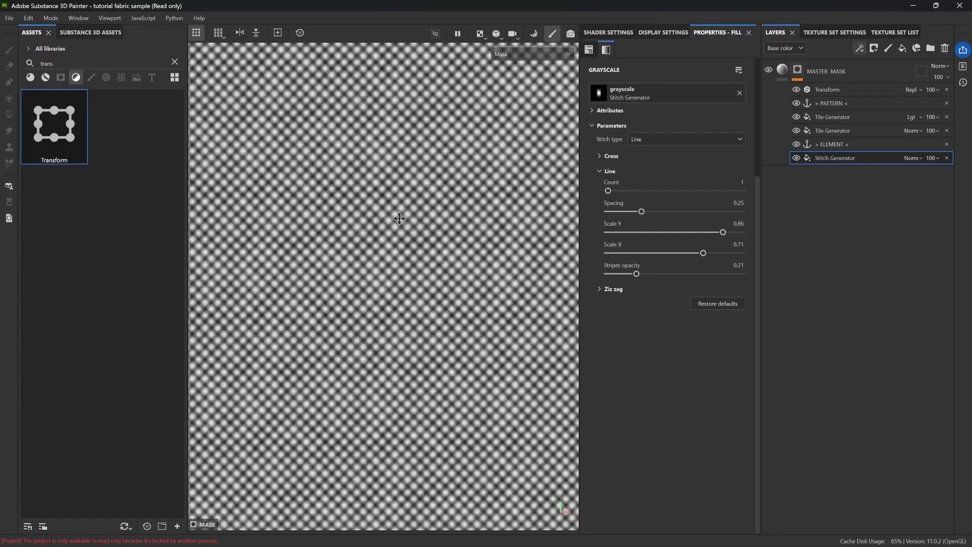
scroll(399, 218, down, 2)
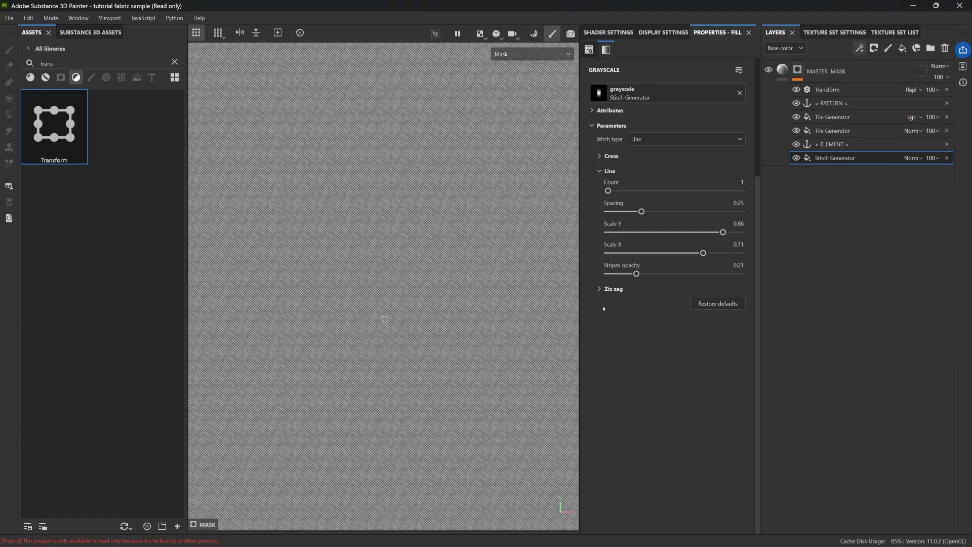
mouse_move(624, 274)
mouse_down()
mouse_move(615, 274)
mouse_move(742, 274)
mouse_move(608, 273)
mouse_move(742, 274)
mouse_move(610, 273)
mouse_move(631, 274)
mouse_up()
drag(704, 254, 718, 232)
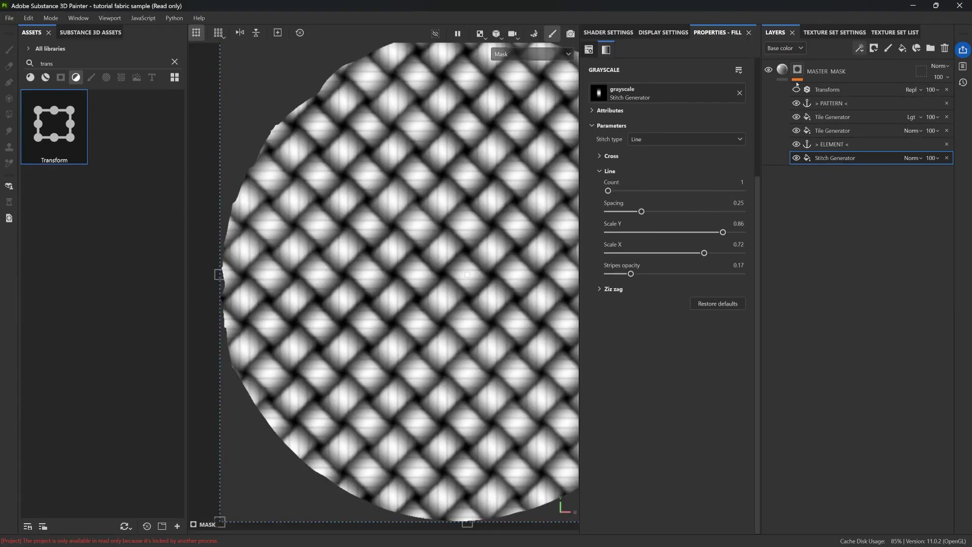
click(797, 90)
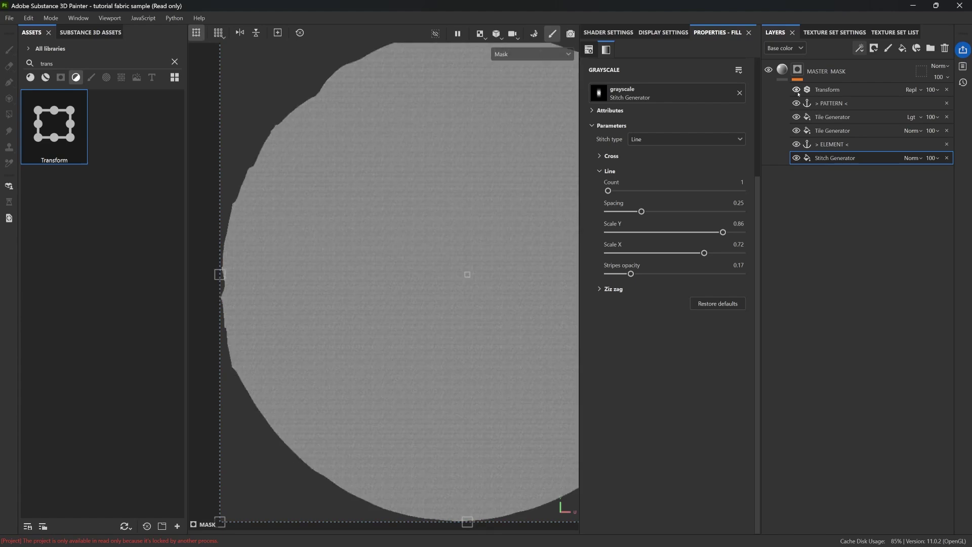
Return to the 3D view of the cloth and add an anchor point named > PATTERN SCALE < above the Transform filter
click(827, 90)
key(F2)
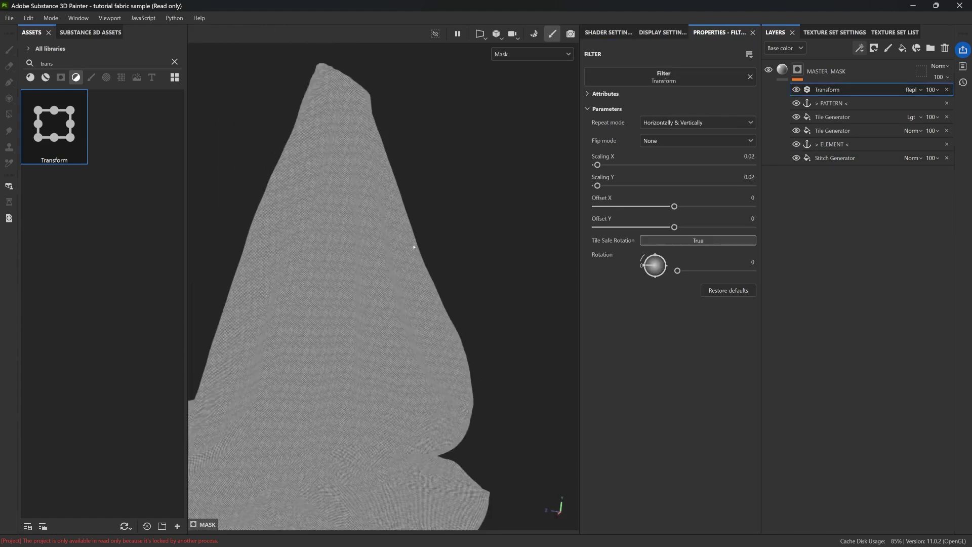
scroll(364, 292, up, 2)
alt+drag(365, 292, 338, 296)
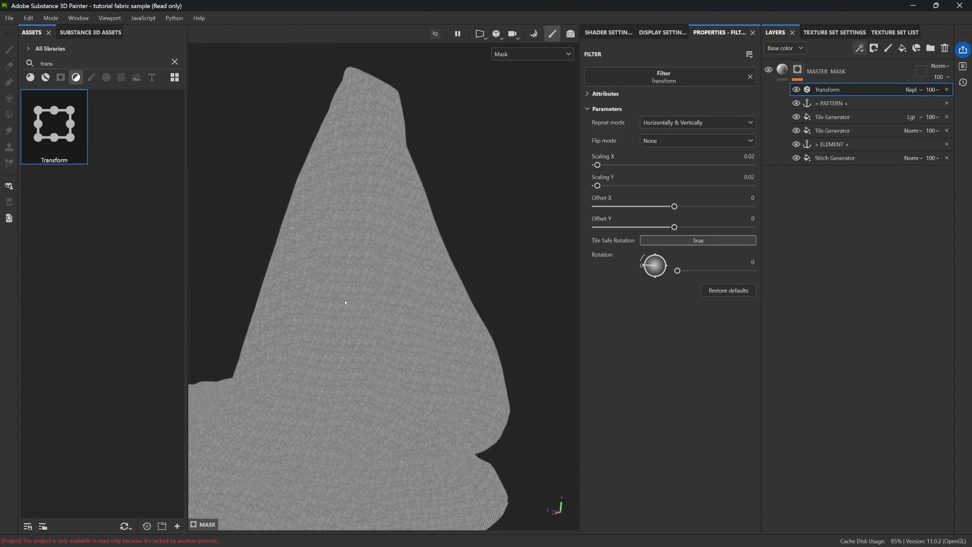
alt+drag(363, 265, 404, 255)
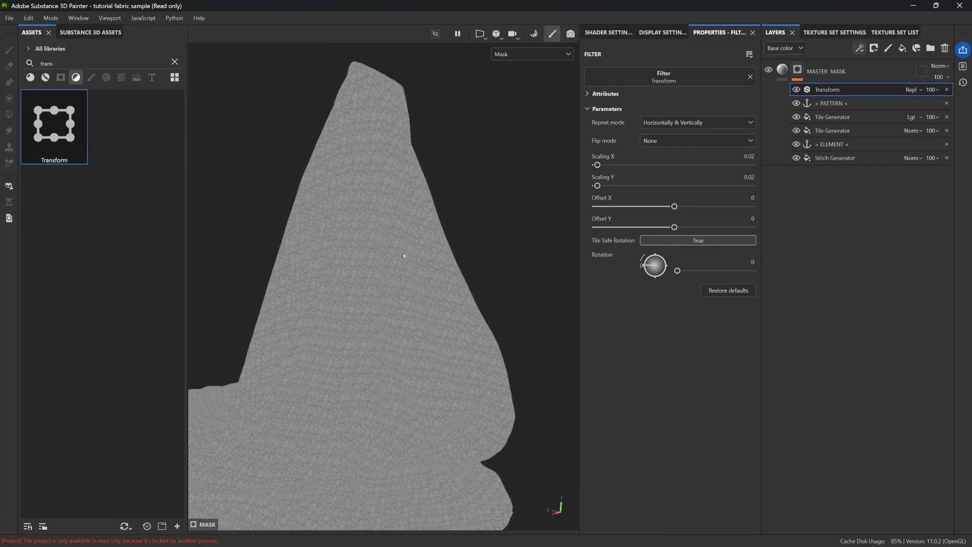
alt+drag(405, 208, 410, 278)
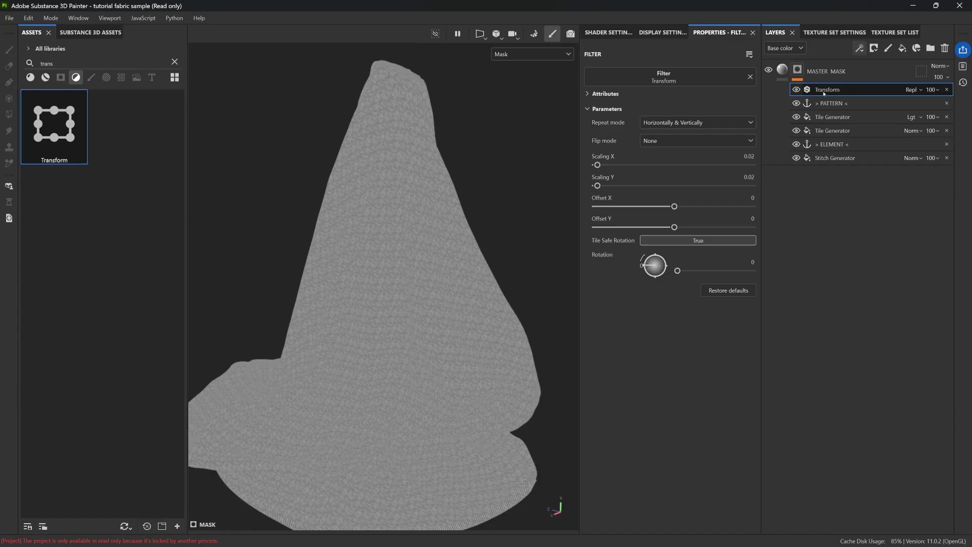
click(859, 49)
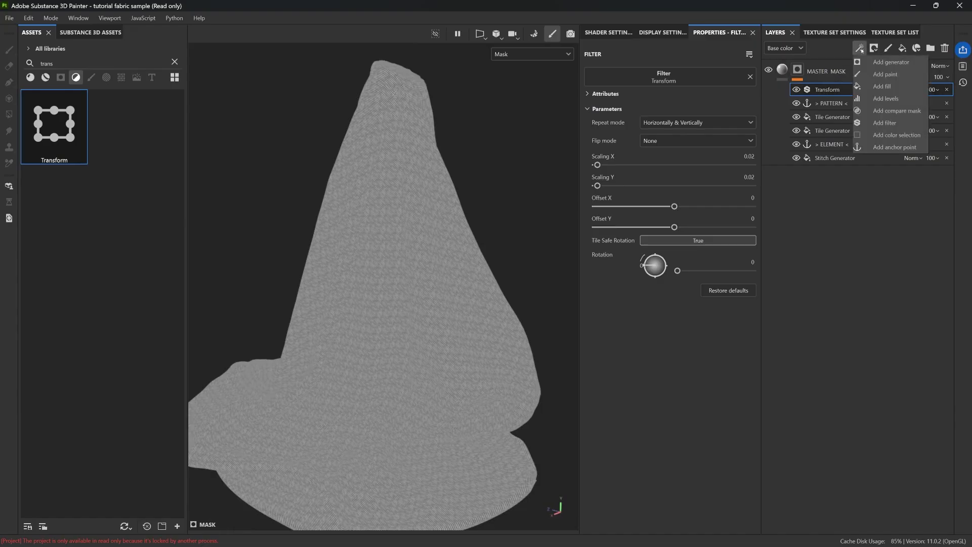
click(881, 147)
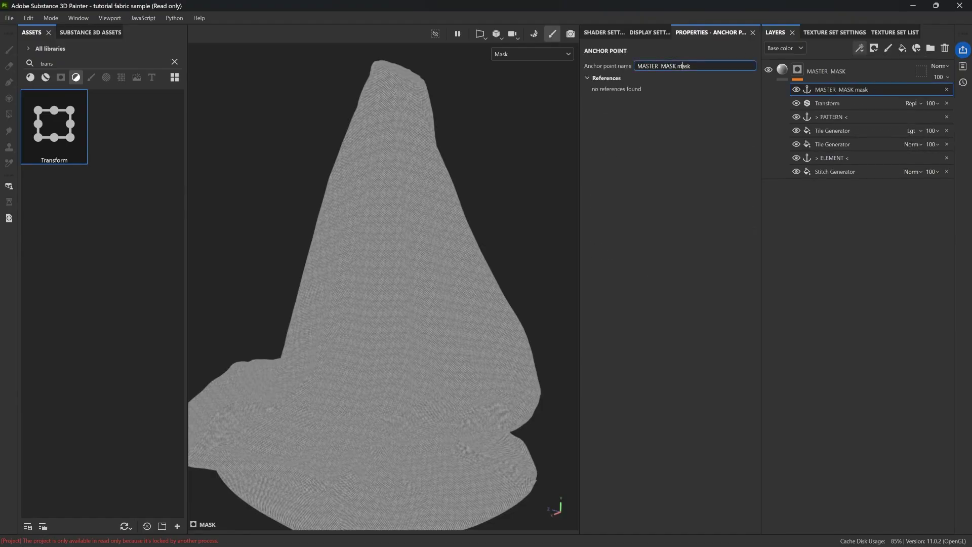
triple_click(682, 66)
text(> PATTERN SCALE <)
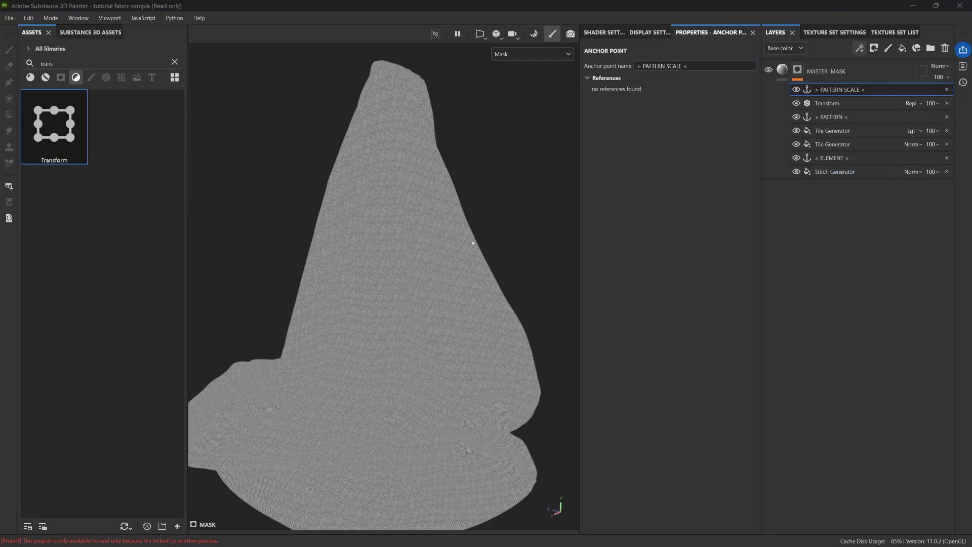
Add a Warp filter above the > PATTERN SCALE < anchor in the mask
scroll(473, 243, up, 10)
scroll(358, 307, up, 5)
alt+middle_drag(461, 288, 443, 287)
alt+drag(443, 287, 498, 304)
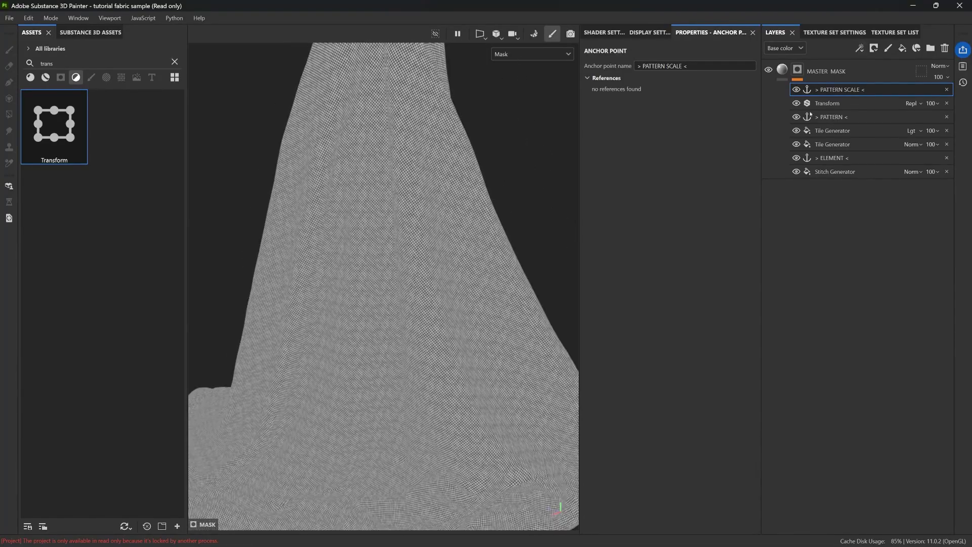
click(859, 49)
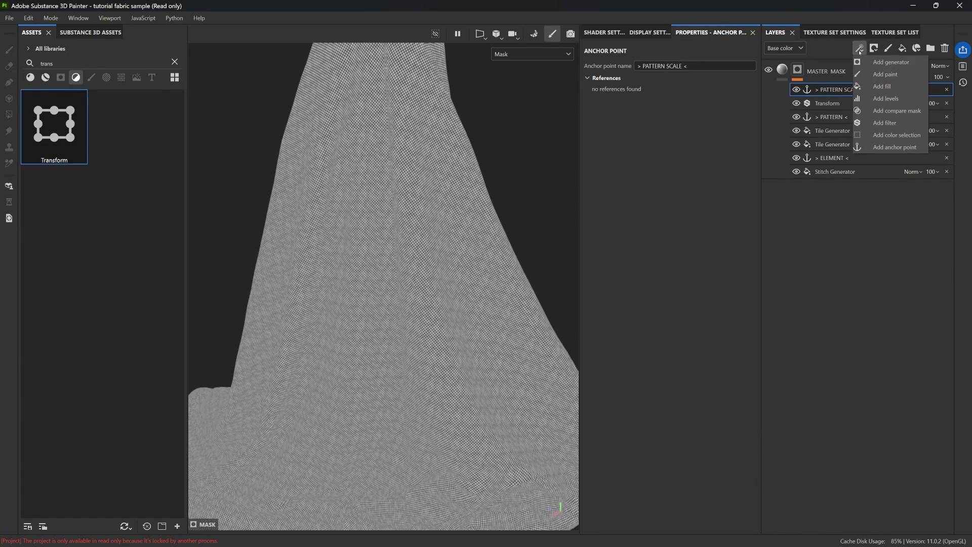
click(884, 123)
click(670, 73)
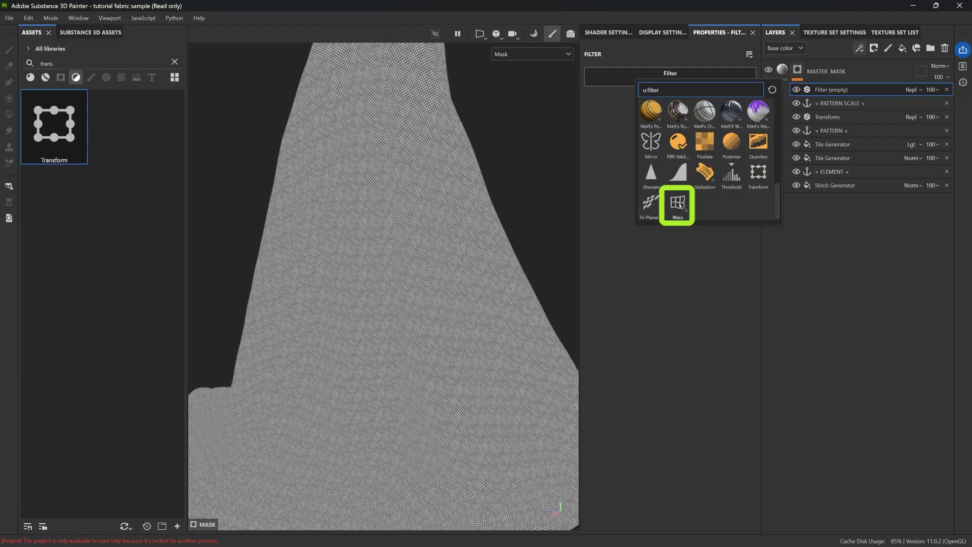
click(678, 204)
Try the Warp filter with intensity 0.052, source blur 0.06 and source balance 0.4, and restore its defaults
drag(611, 160, 604, 159)
scroll(422, 175, up, 3)
scroll(419, 250, down, 2)
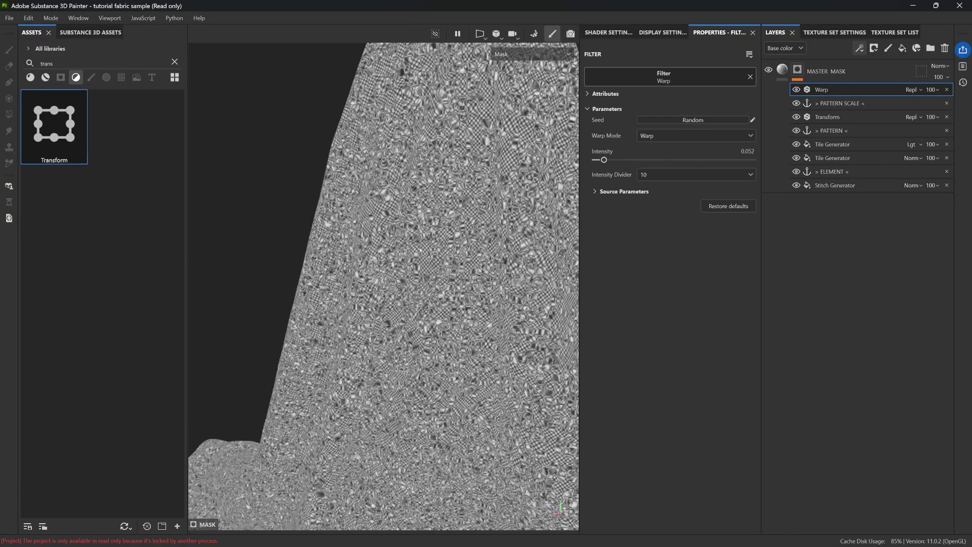
alt+middle_drag(419, 250, 352, 237)
scroll(352, 237, down, 2)
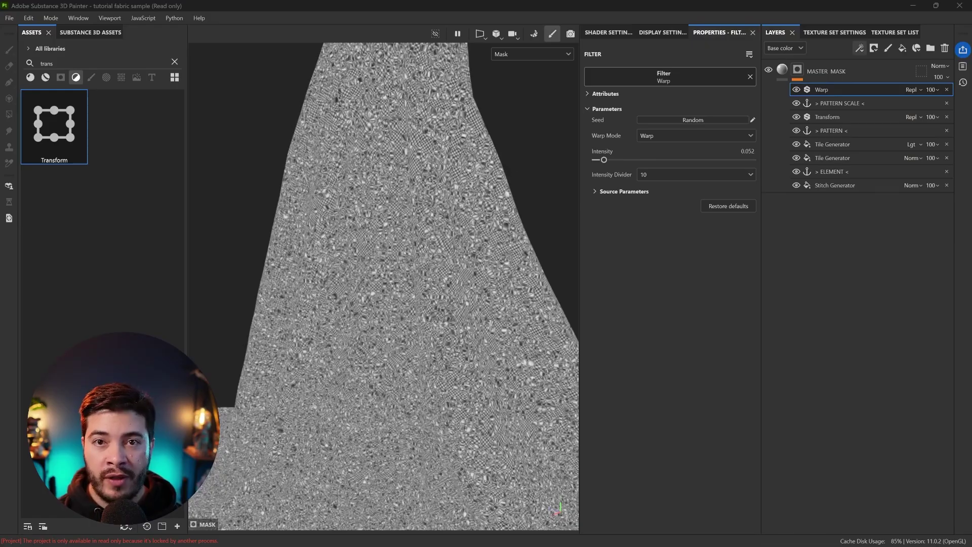
click(624, 191)
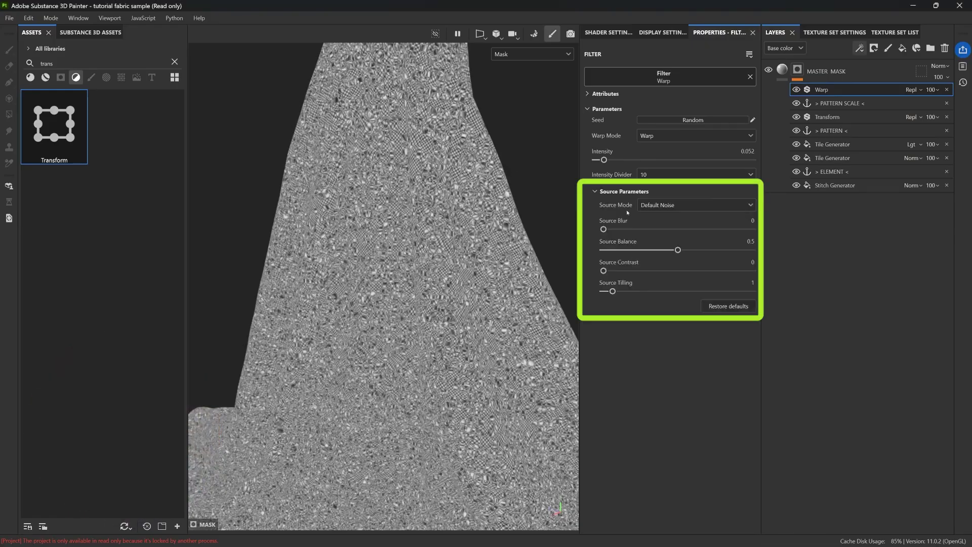
drag(603, 229, 613, 228)
drag(678, 249, 663, 251)
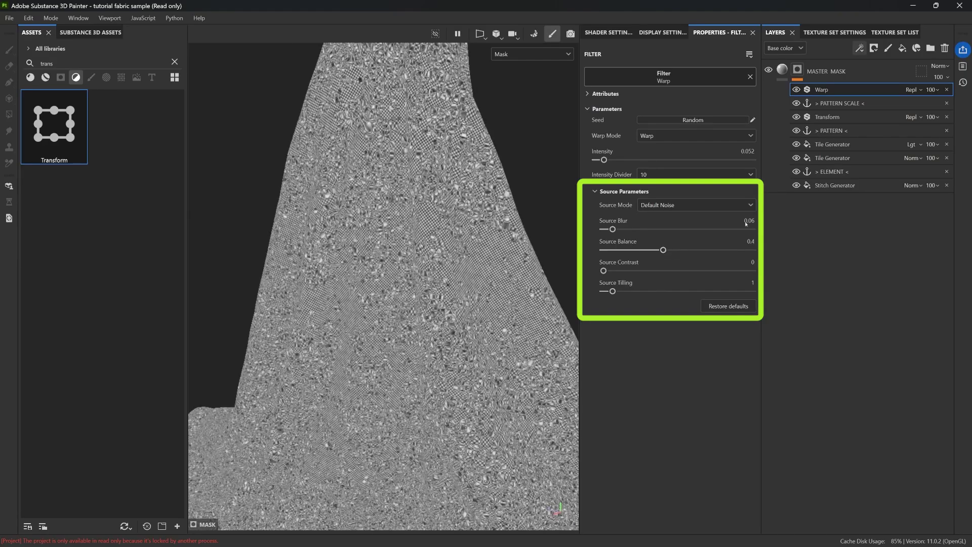
click(731, 308)
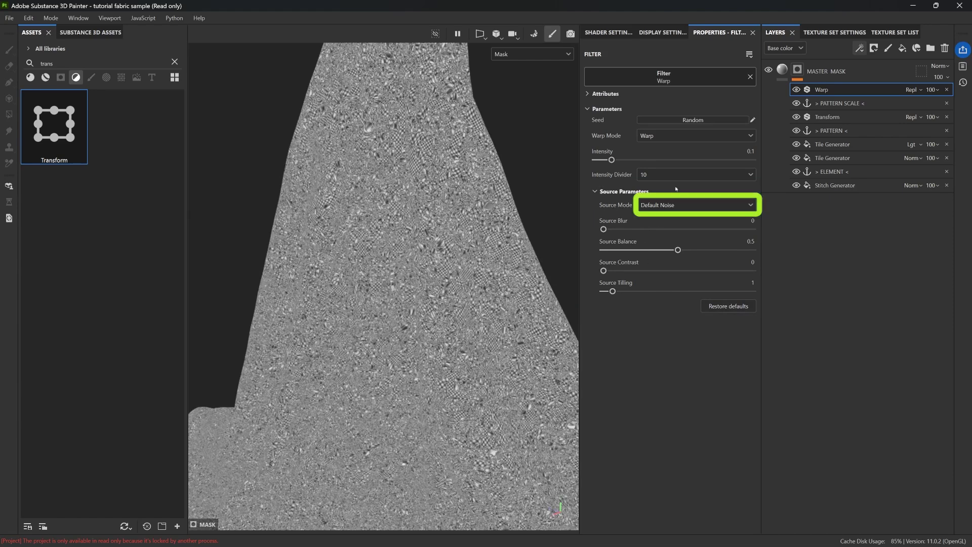
Switch the Warp filter's source mode to Custom Noise and assign Directional Noise 4 as its noise image
click(657, 204)
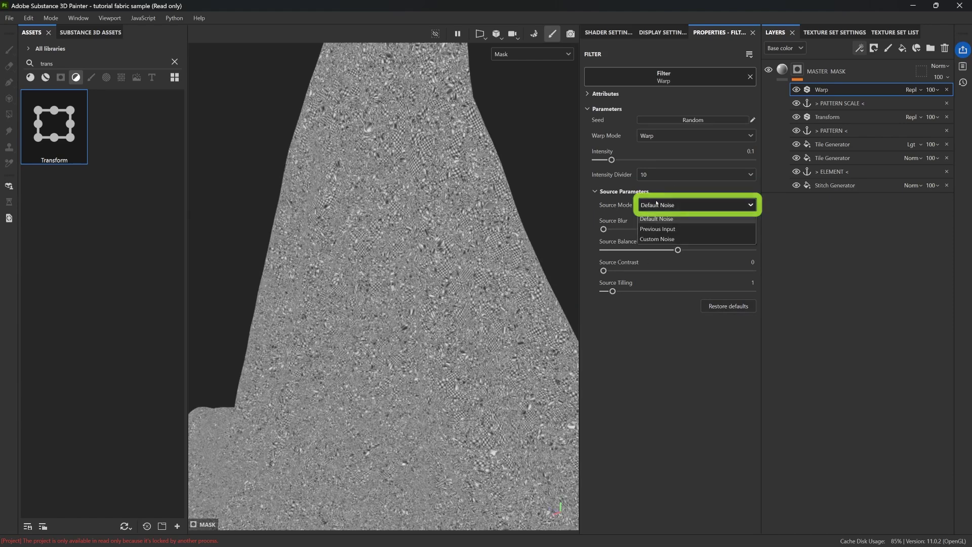
click(666, 239)
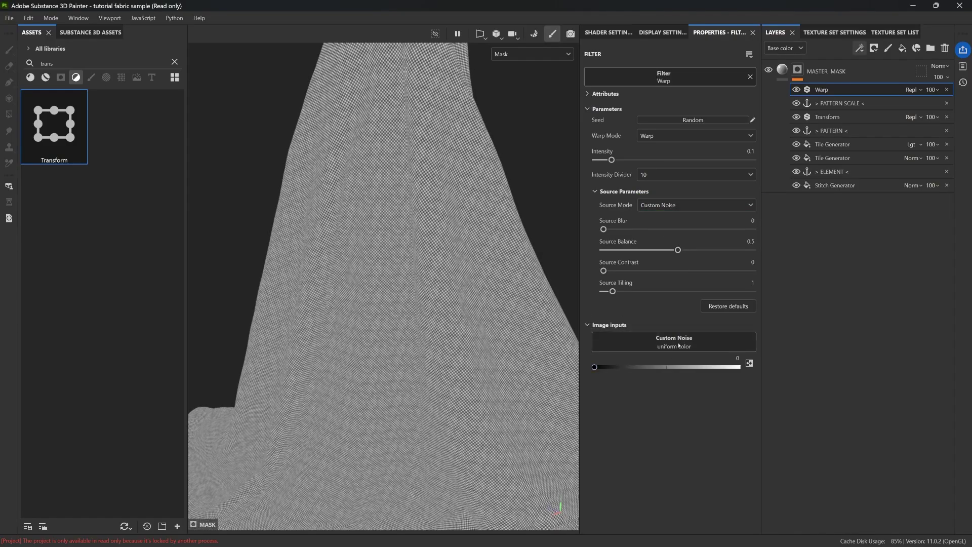
click(174, 62)
click(121, 77)
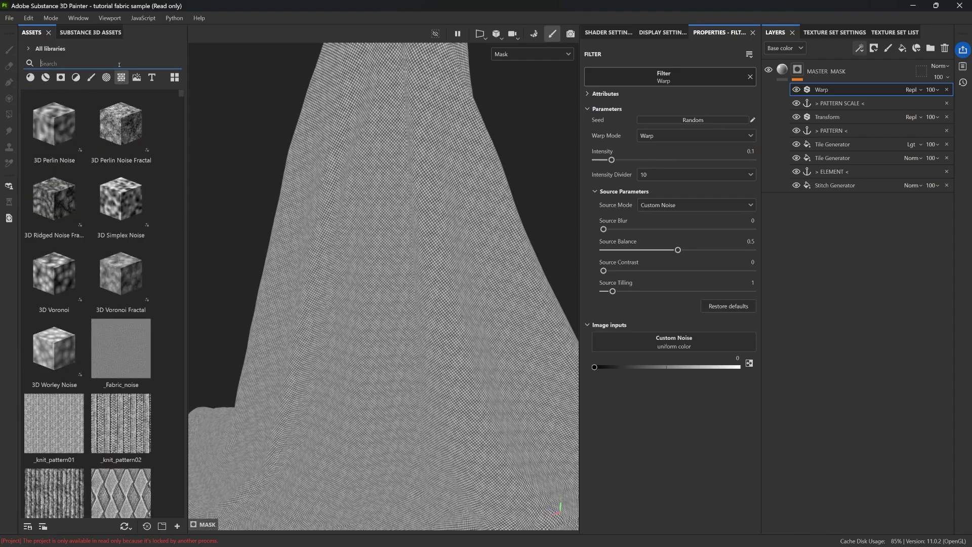
click(83, 60)
text(direc)
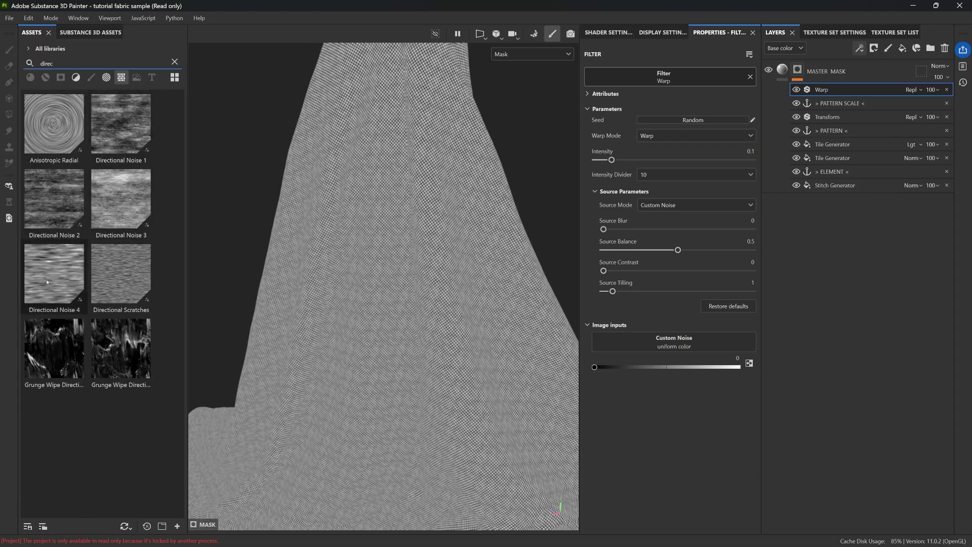
drag(54, 271, 674, 341)
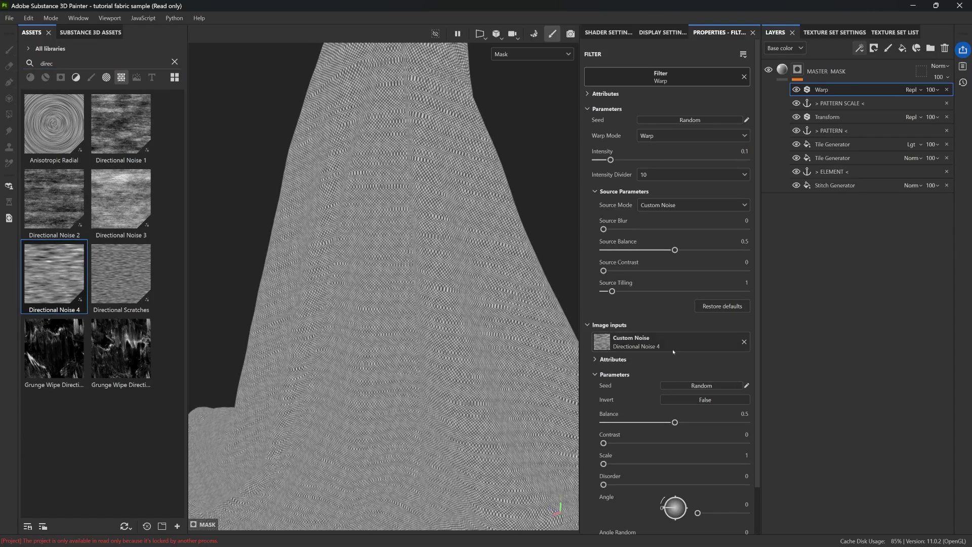
Compare the weave with and without the Warp filter, and try Directional Noise 4 with balance 0.31, contrast 0.18 and scale 2
click(797, 90)
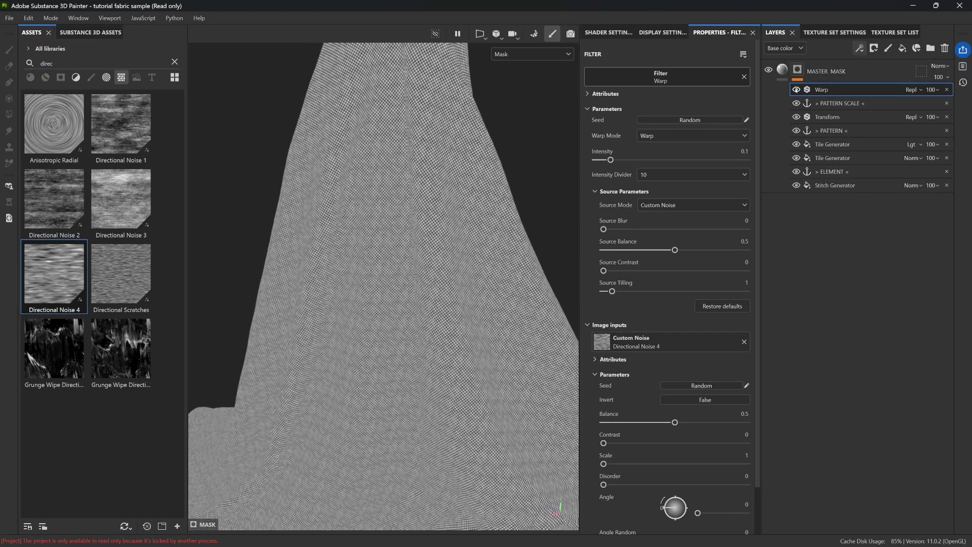
scroll(398, 242, up, 5)
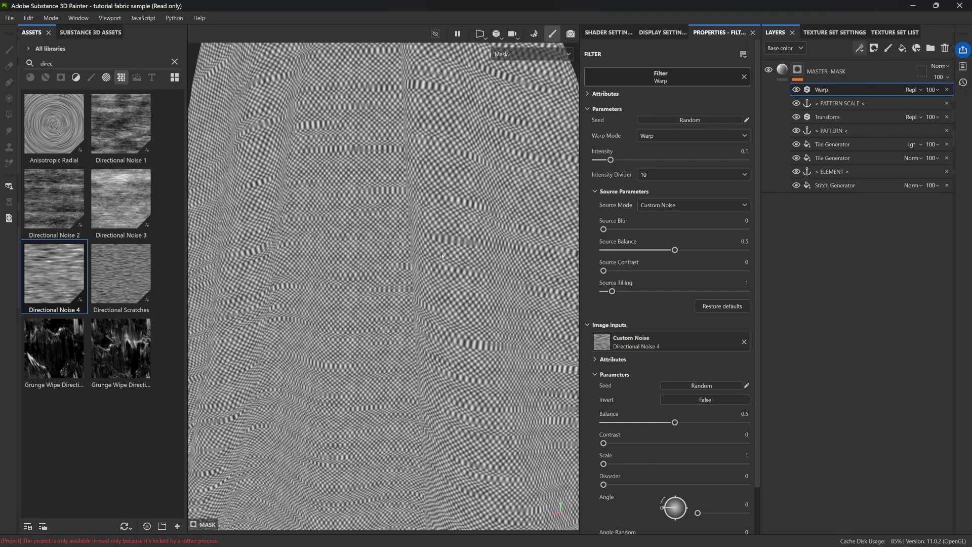
drag(674, 422, 659, 422)
drag(603, 443, 624, 463)
drag(659, 422, 647, 422)
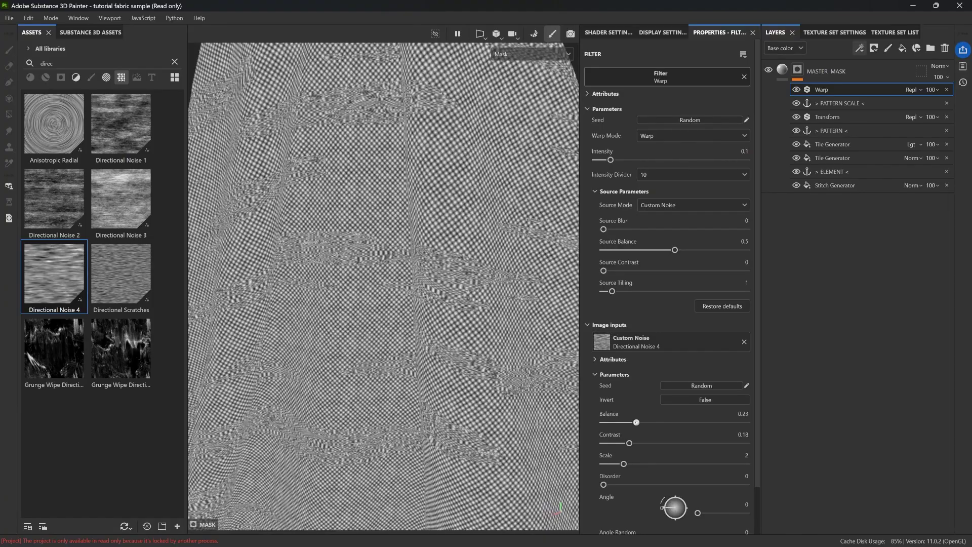
scroll(706, 358, down, 1)
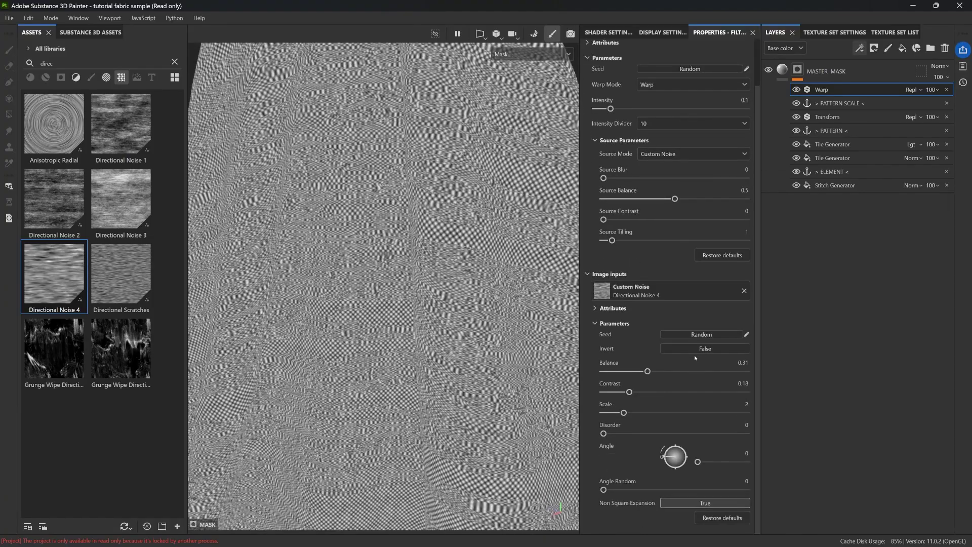
Reset Directional Noise 4 to balance 0.5, scale 1 and contrast 0
click(729, 362)
text(0.5)
key(Return)
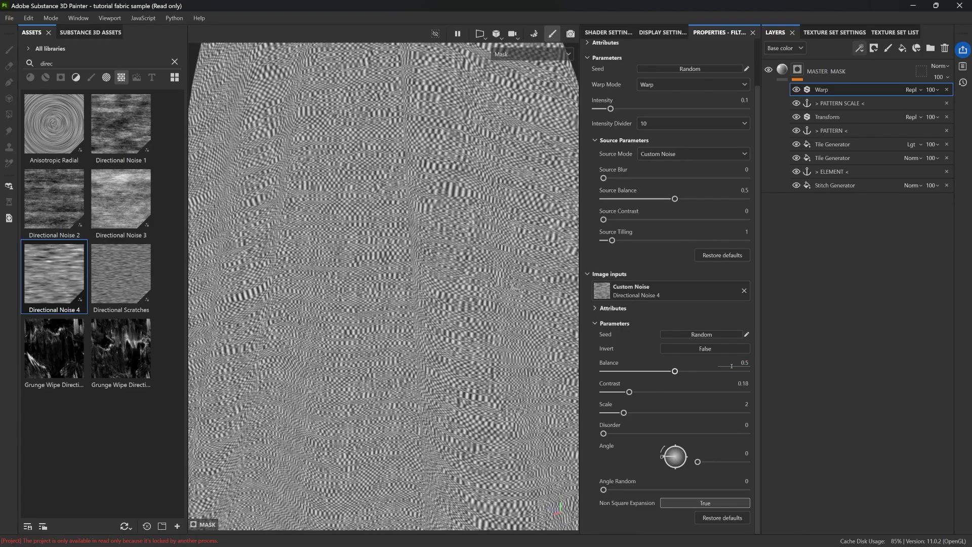
click(746, 404)
text(1)
key(Return)
click(741, 383)
text(0)
key(Return)
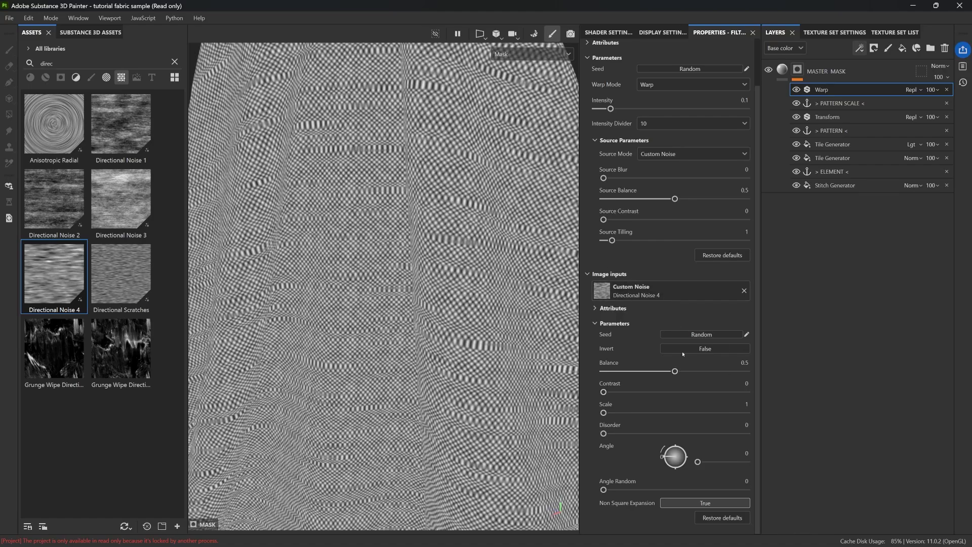
Collapse the Warp filter's image inputs and set its source tiling to 2.5
click(609, 274)
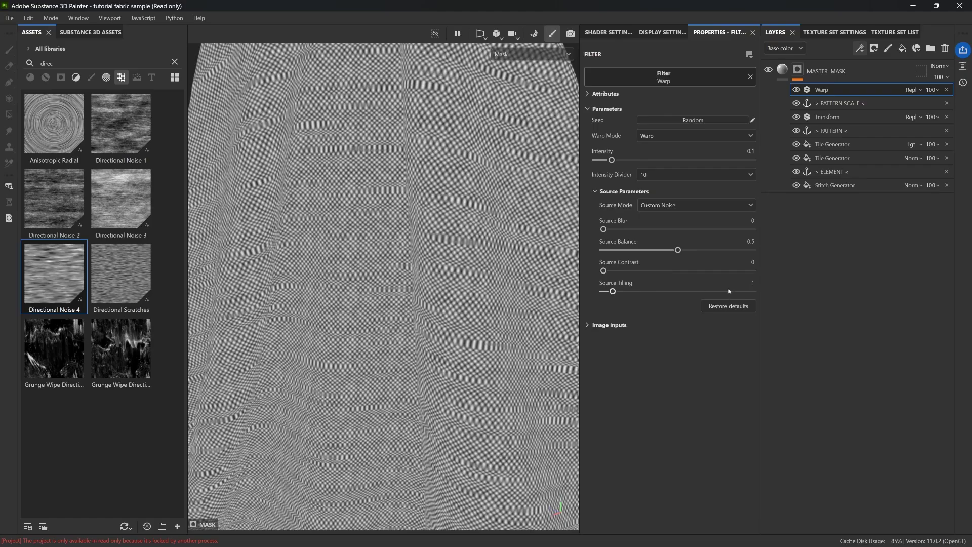
click(747, 282)
text(1.2)
key(Return)
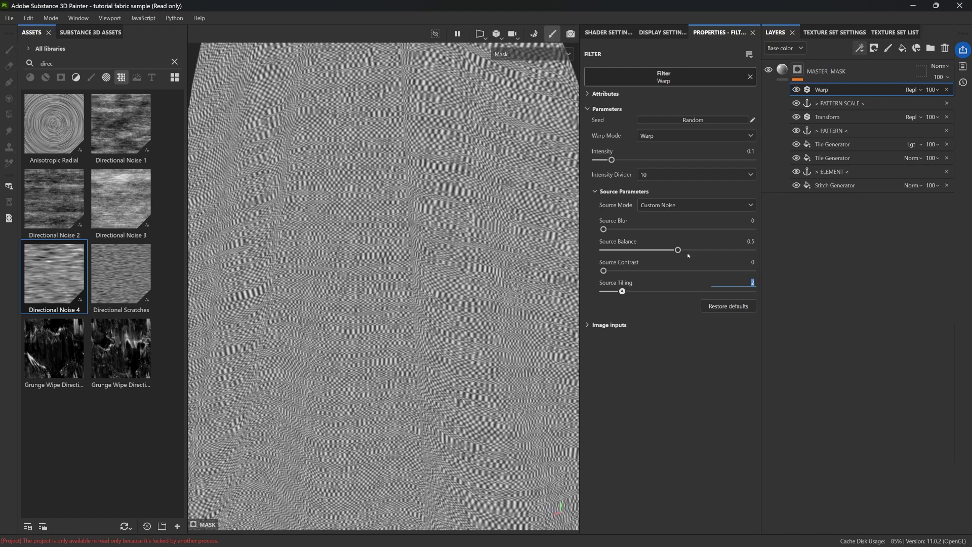
text(.5)
key(Return)
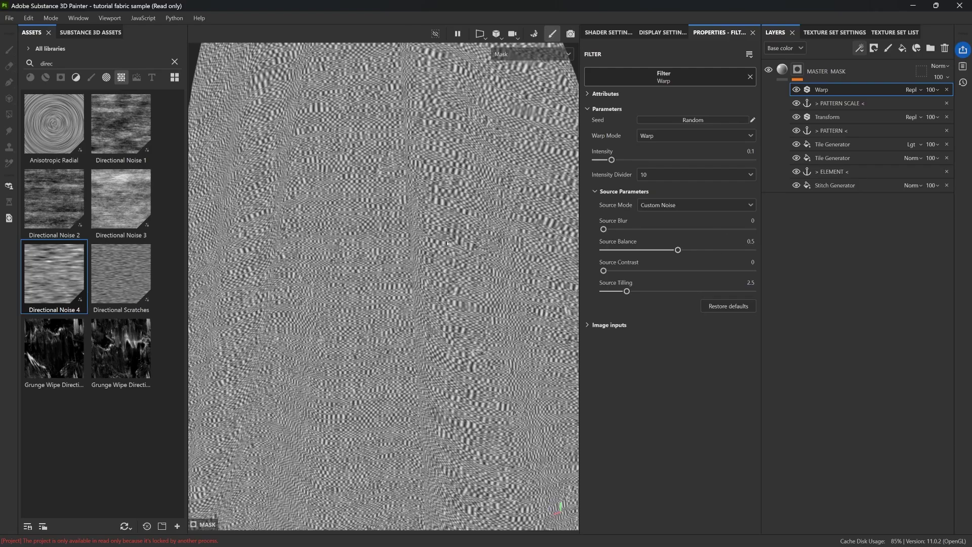
Set the Warp filter's source blur to 0.01 and its intensity to 0.02
drag(603, 230, 605, 230)
drag(612, 160, 600, 160)
double_click(735, 149)
key(BackSpace)
key(Return)
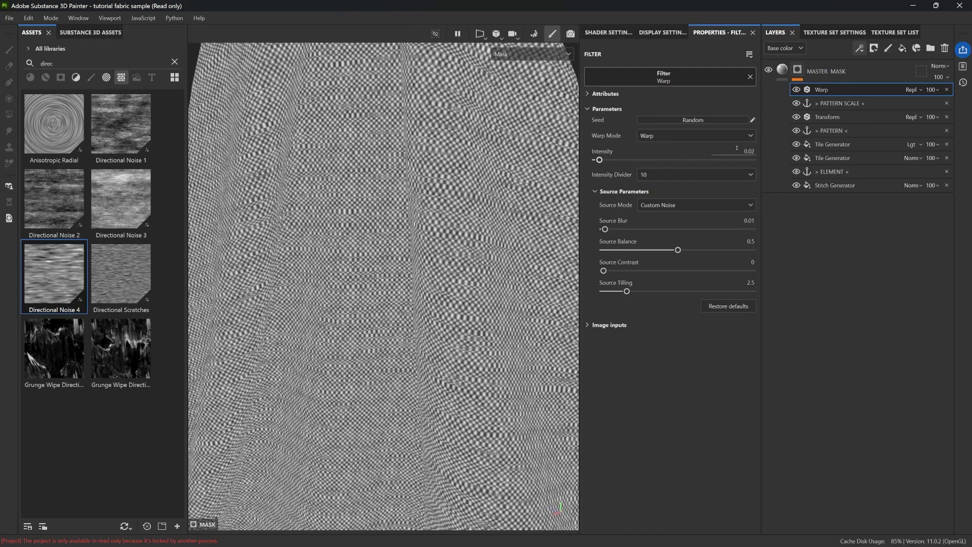
Compare the weave with and without the Warp filter, up close and across the cloth
click(796, 90)
click(797, 91)
click(796, 91)
click(797, 90)
scroll(344, 323, down, 5)
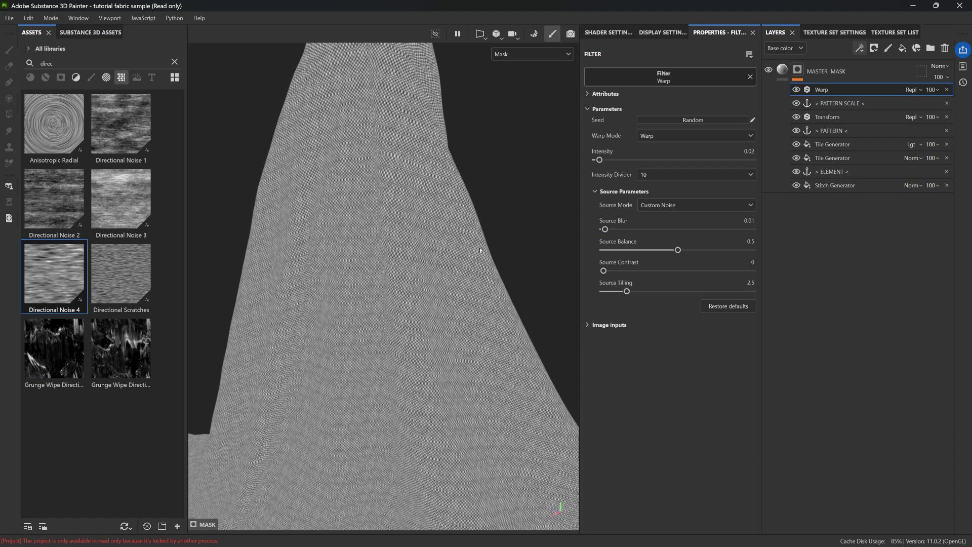
scroll(344, 262, up, 5)
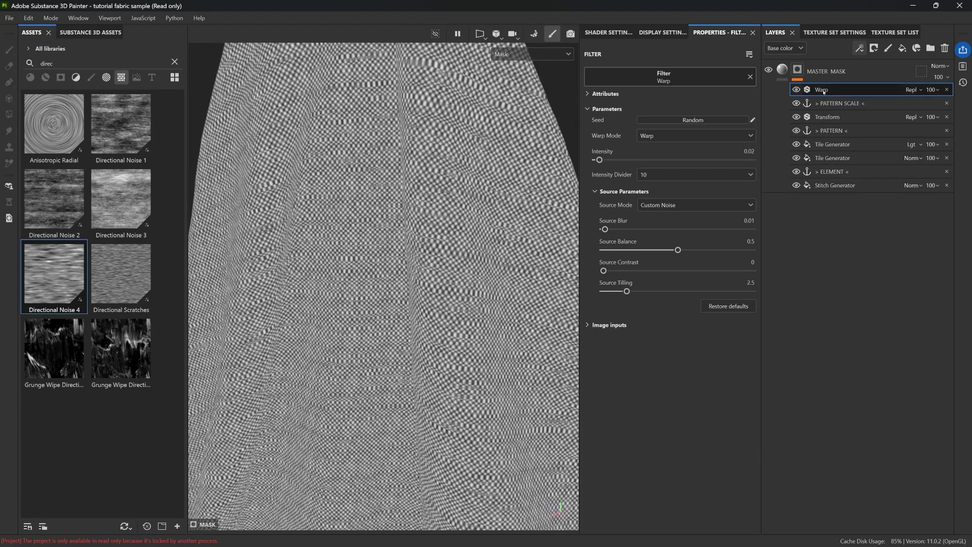
Duplicate the Warp filter above the > PATTERN SCALE < anchor and check the copy's image inputs
key(ctrl+d)
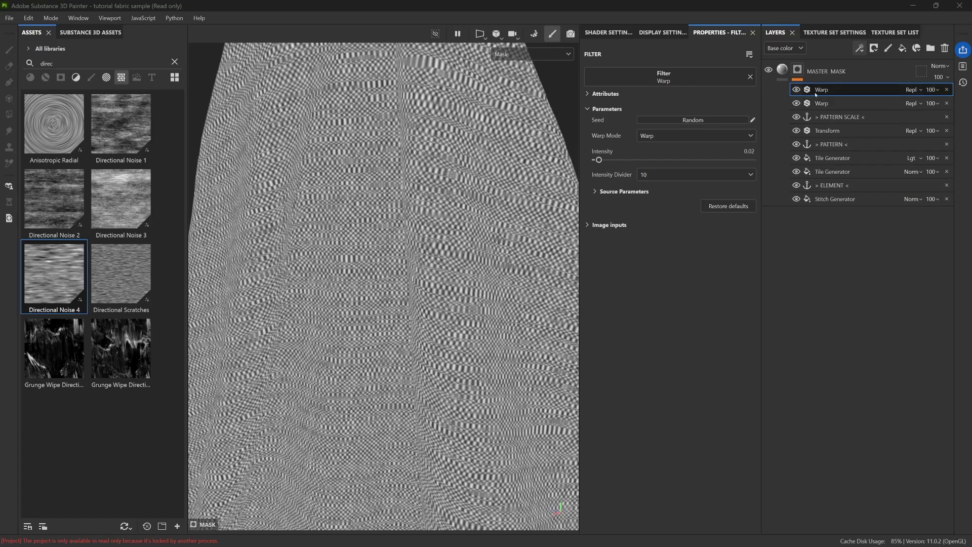
click(609, 226)
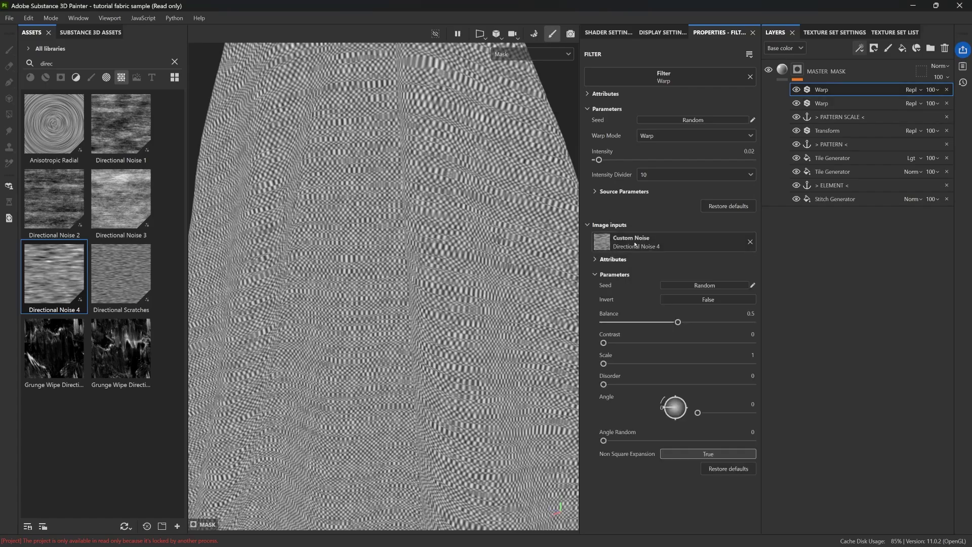
click(609, 225)
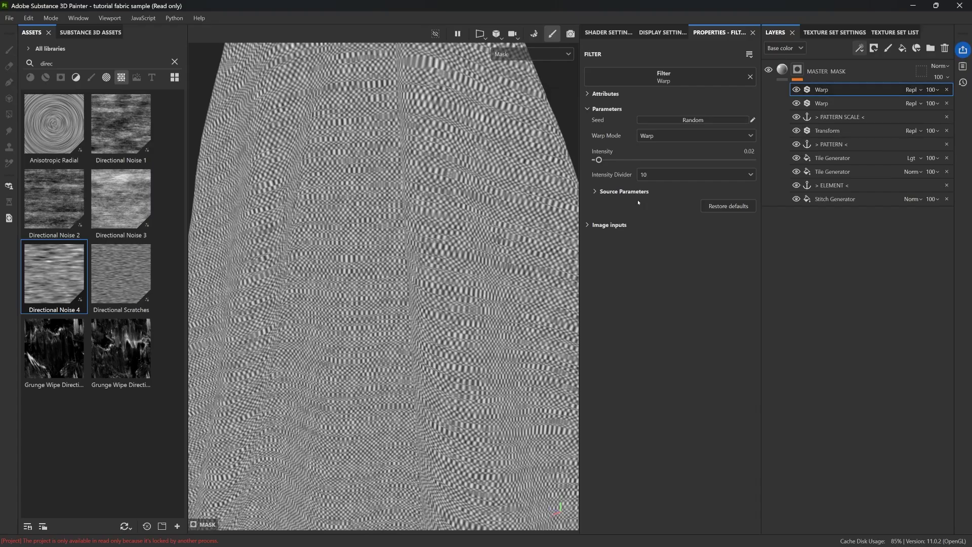
Examine the unscaled stitch pattern on the whole cloth with both Warp filters and the Transform filter temporarily hidden
click(796, 90)
click(796, 103)
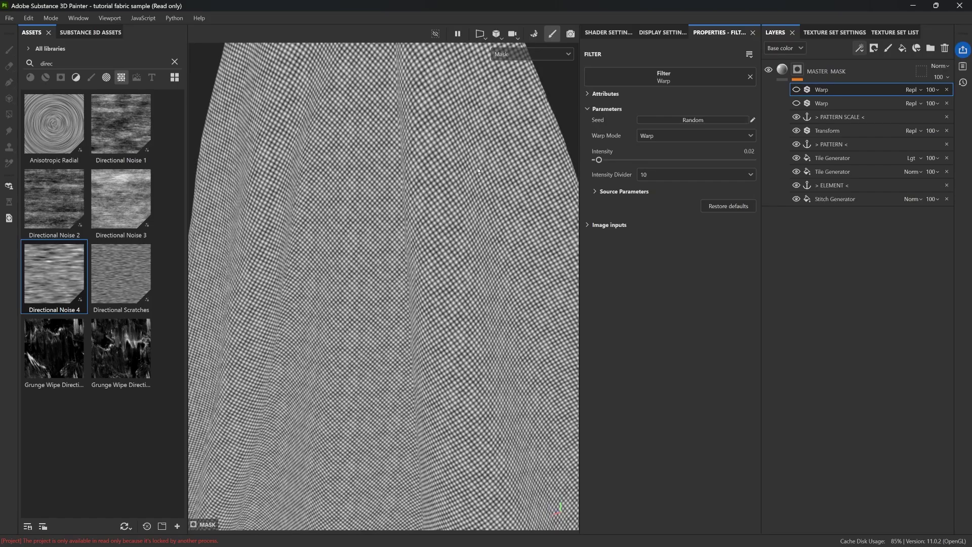
click(797, 126)
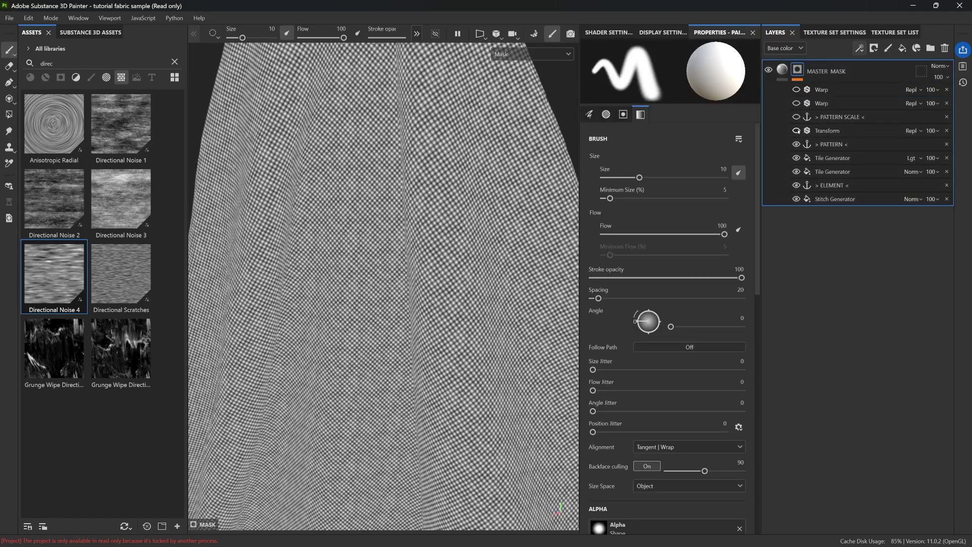
click(797, 131)
scroll(386, 223, down, 5)
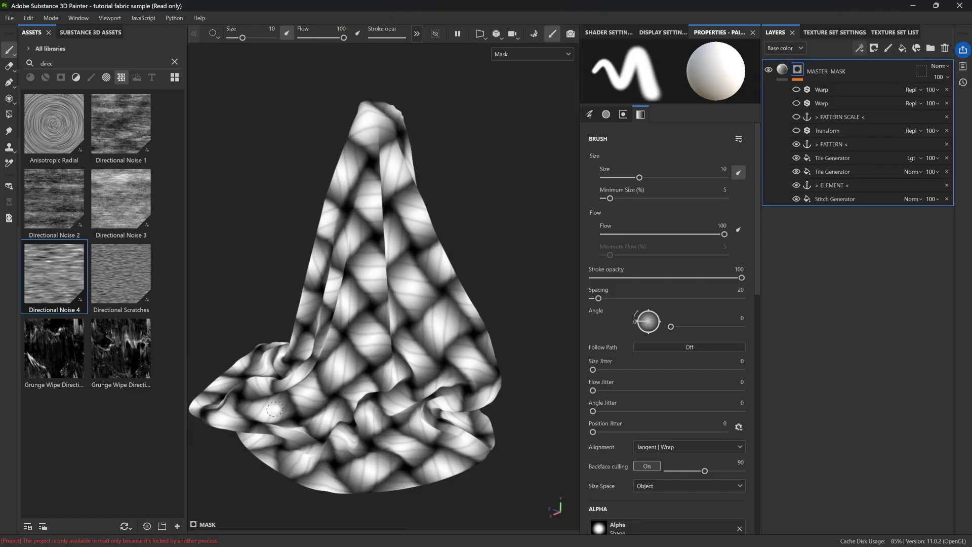
scroll(422, 258, up, 3)
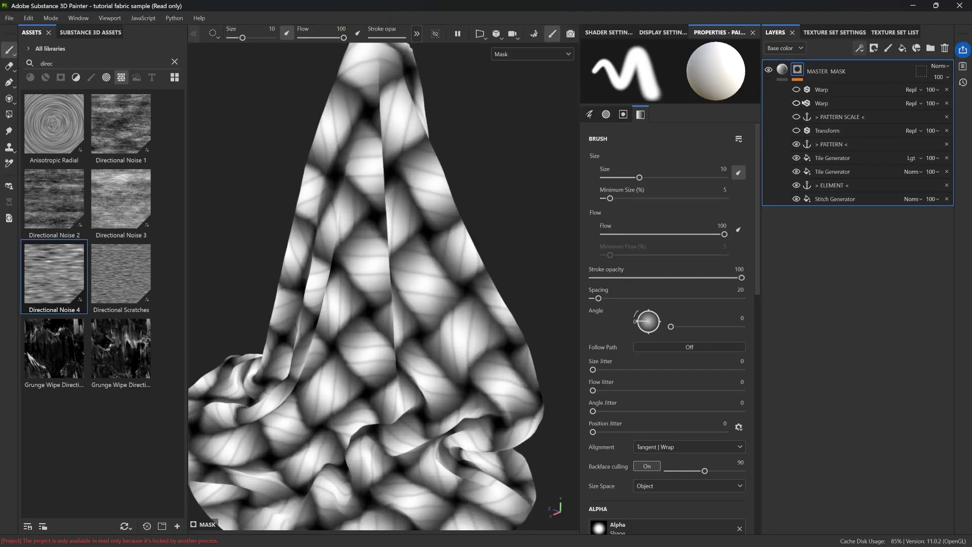
click(796, 131)
Set the Directional Noise 4 angle to 45 in the lower Warp filter, with the upper one hidden
click(812, 102)
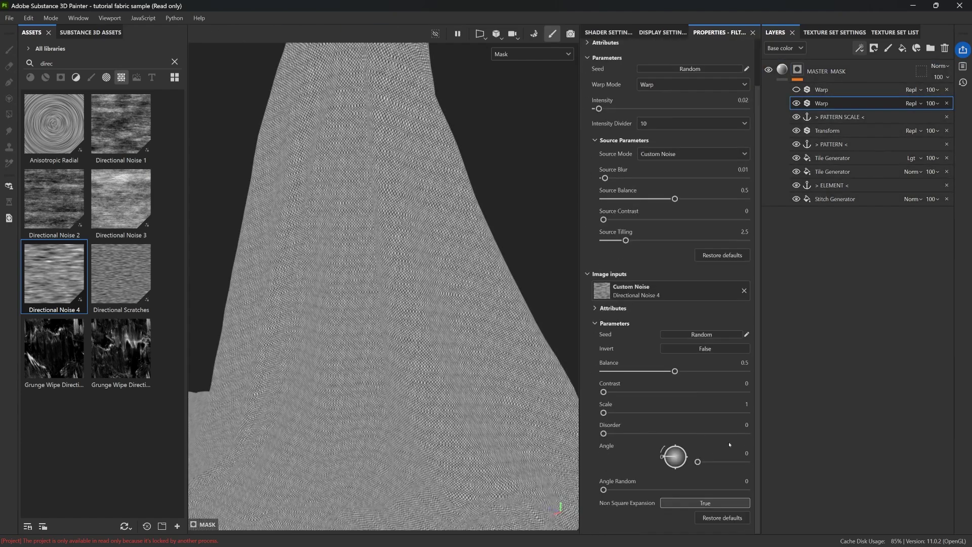
key(Return)
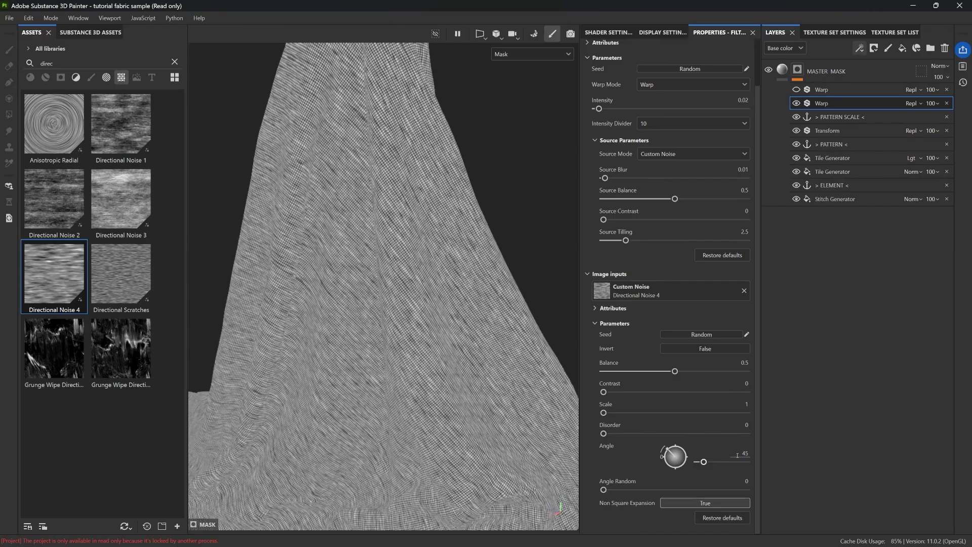
scroll(469, 329, down, 4)
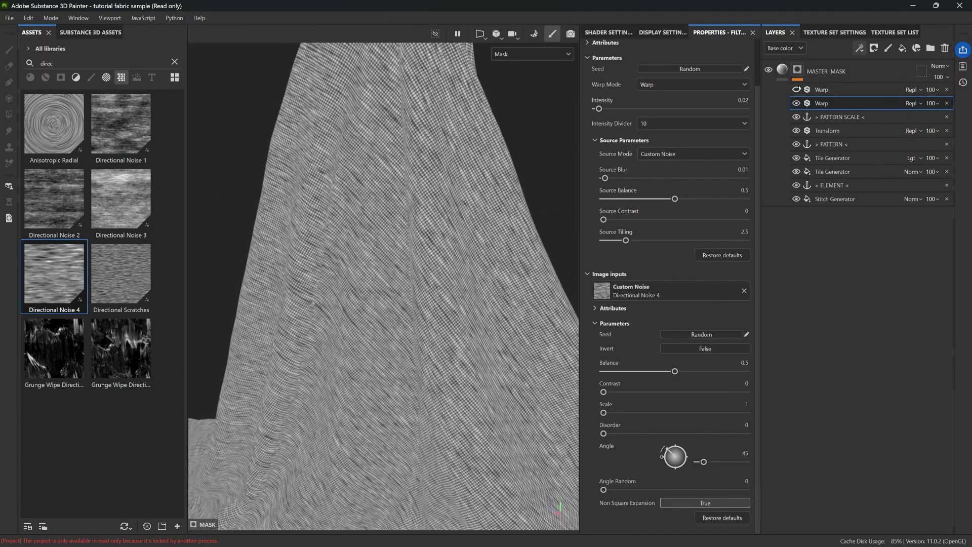
Set the Directional Noise 4 angle to 135 in the upper Warp filter
click(815, 89)
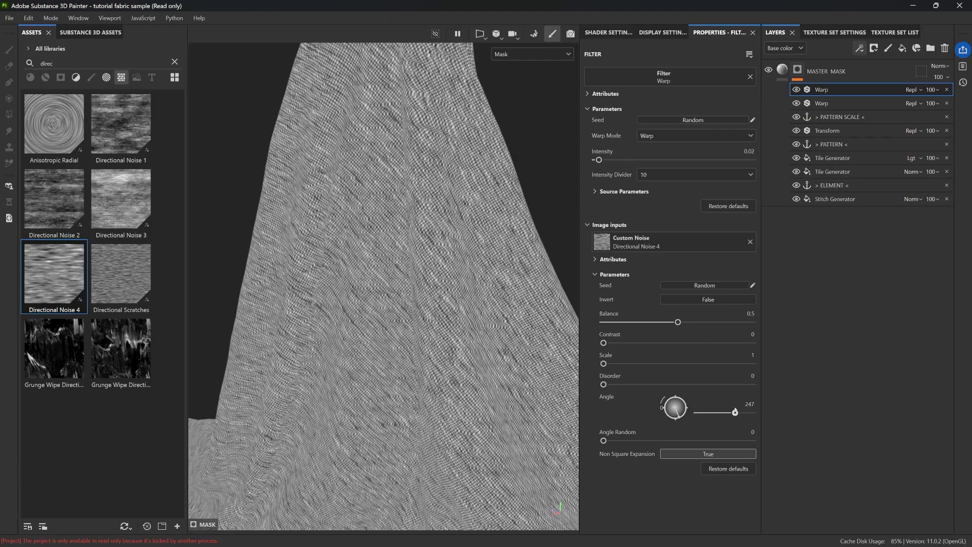
double_click(748, 404)
text(135)
key(Return)
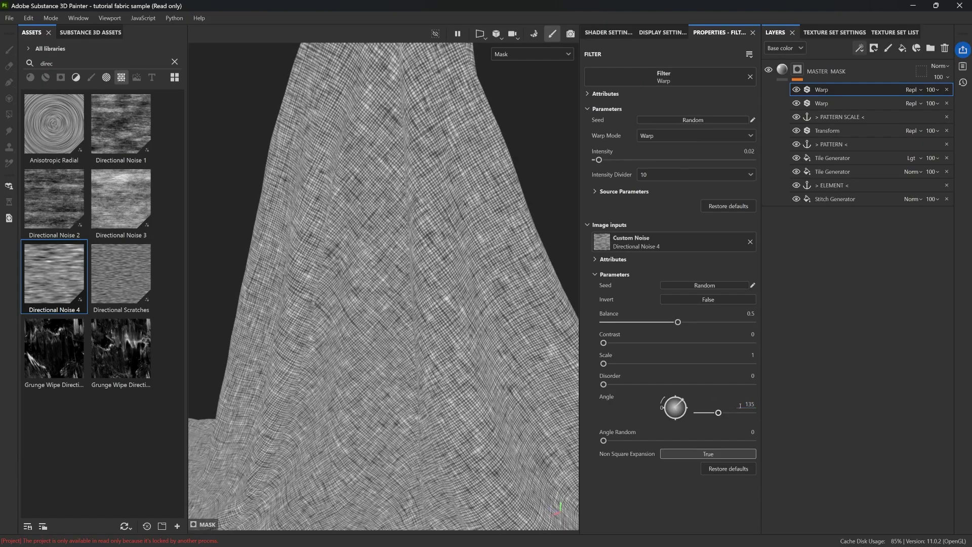
Compare the weave with the two Warp filters off and on, and inspect the crossed distortion on the cloth
click(797, 89)
click(796, 103)
click(796, 103)
click(796, 89)
scroll(427, 274, down, 5)
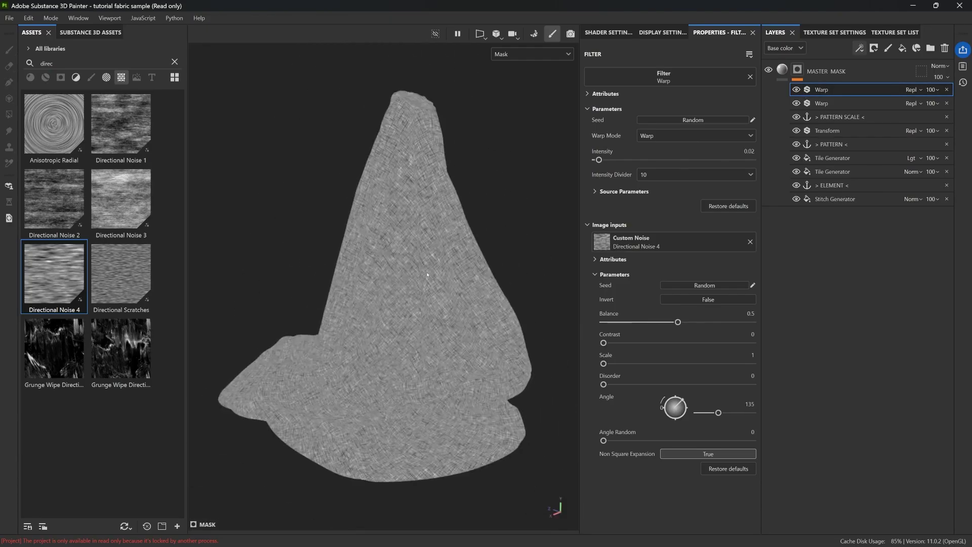
scroll(404, 260, up, 8)
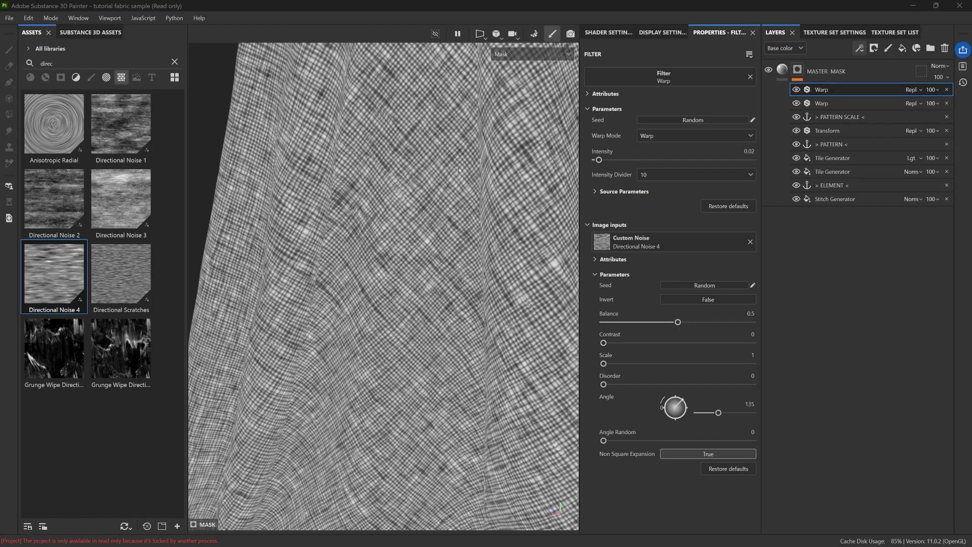
Change the upper Warp filter's blend mode to Darken (Min) and check its effect by toggling its visibility
click(912, 90)
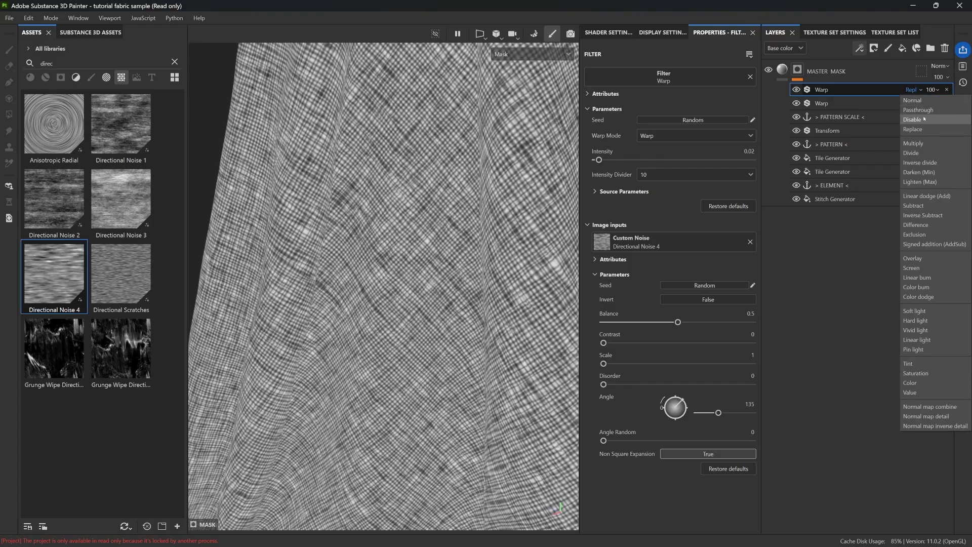
click(919, 172)
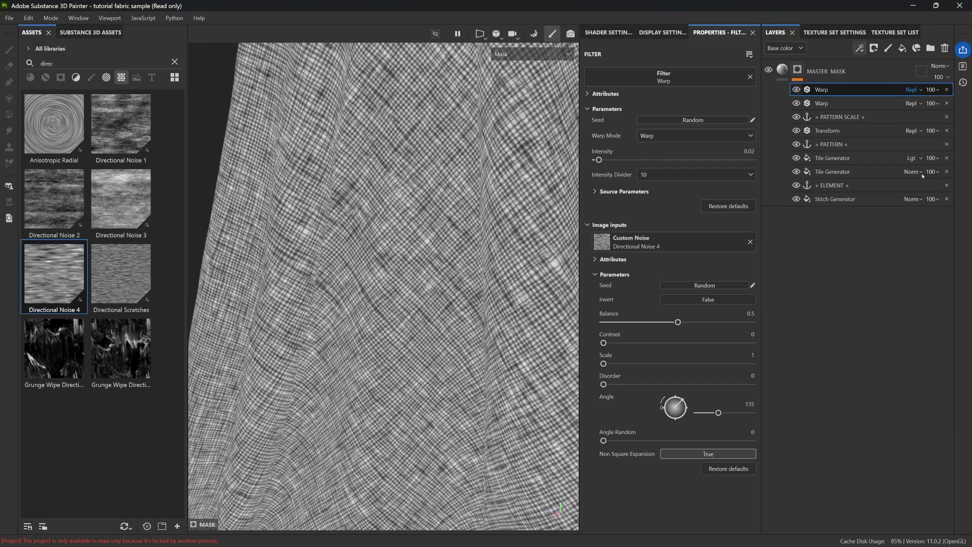
click(795, 90)
click(796, 90)
click(796, 90)
Try the Multiply blend mode on the upper Warp filter and return it to Darken (Min)
click(910, 89)
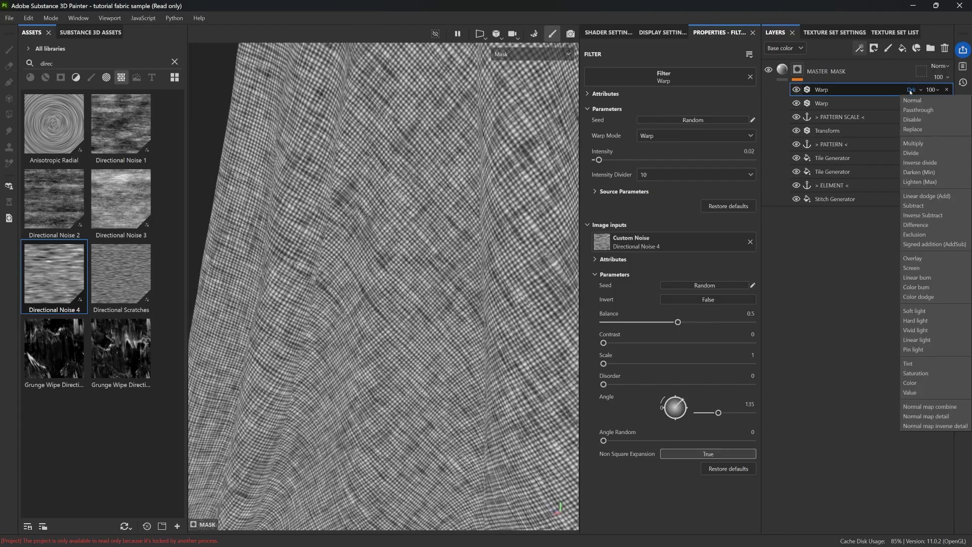
click(910, 90)
click(911, 90)
click(452, 163)
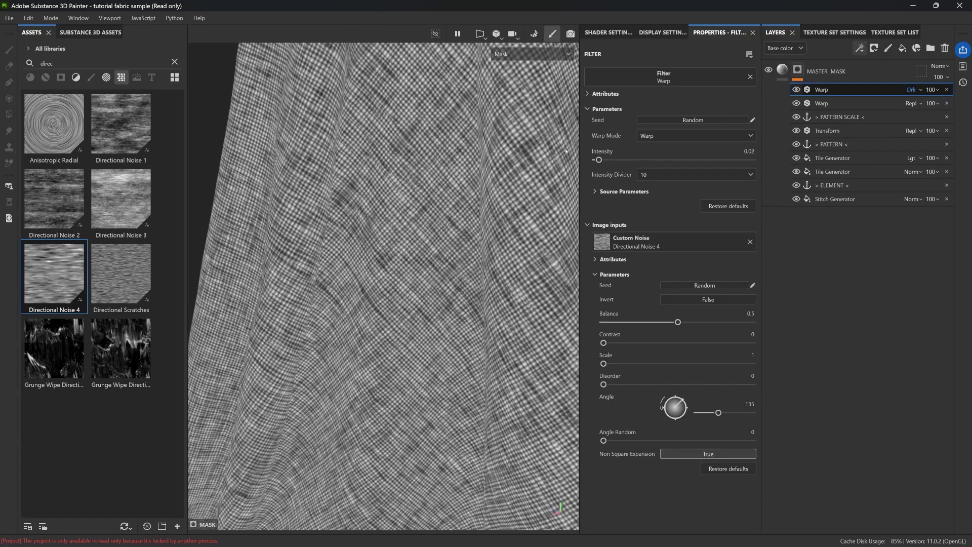
click(911, 89)
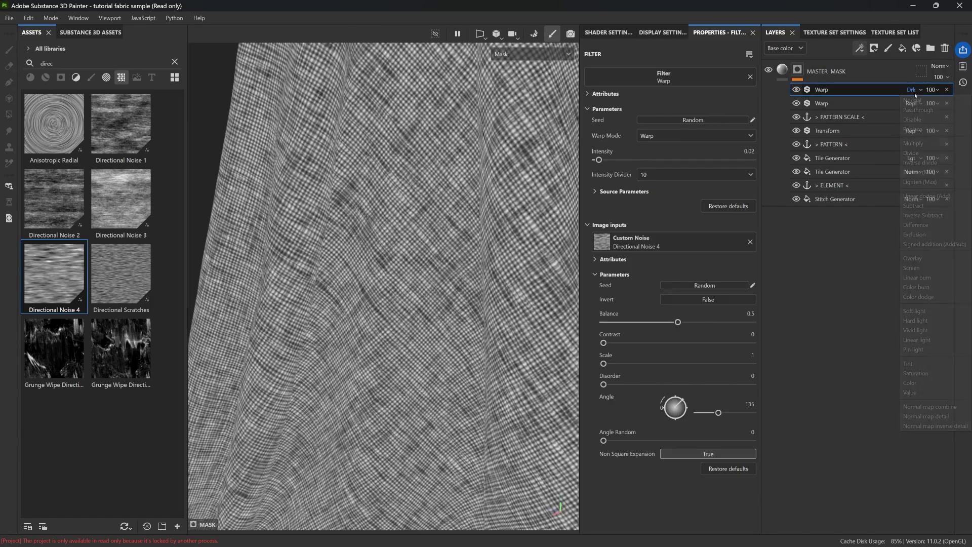
click(914, 143)
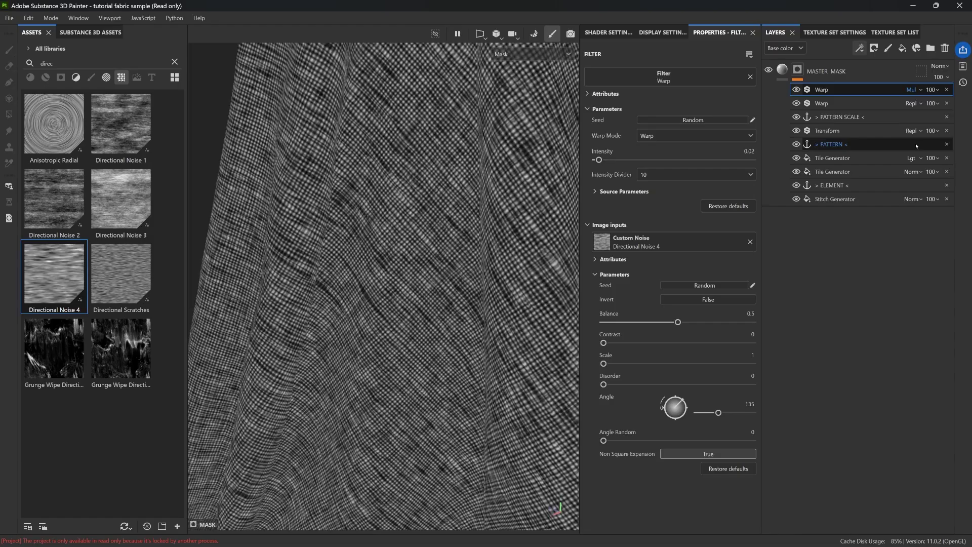
click(913, 90)
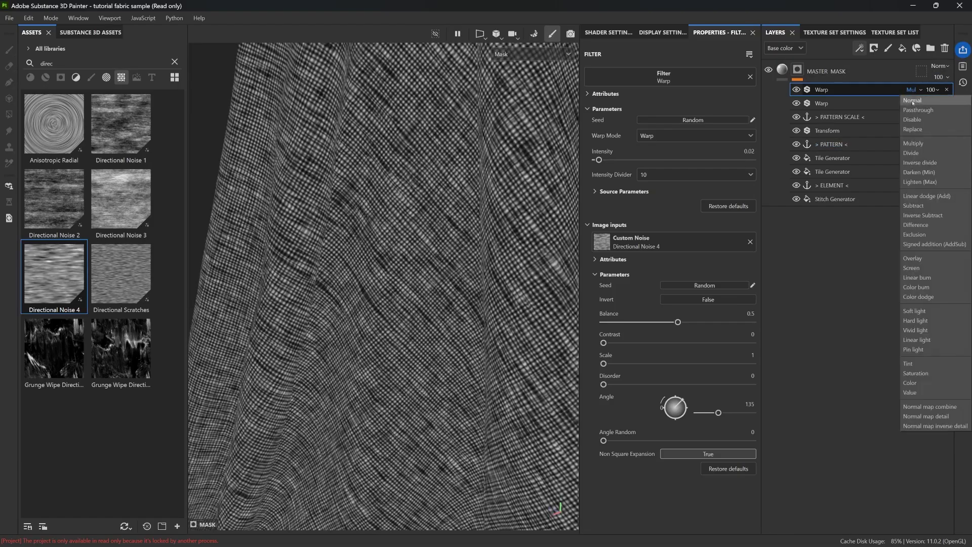
click(918, 172)
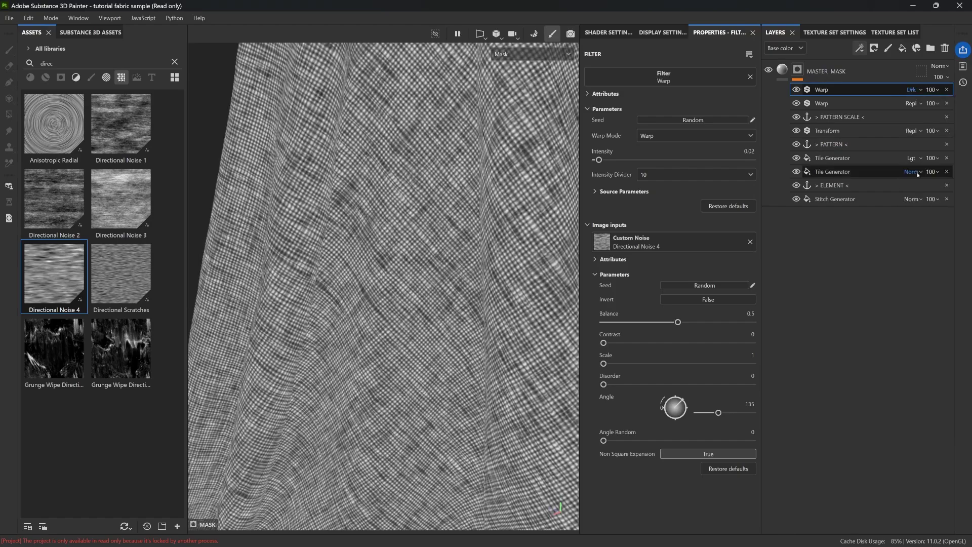
Lower the opacity of the lower Warp filter to 43 and of the upper one to 58
click(930, 106)
drag(964, 122, 939, 121)
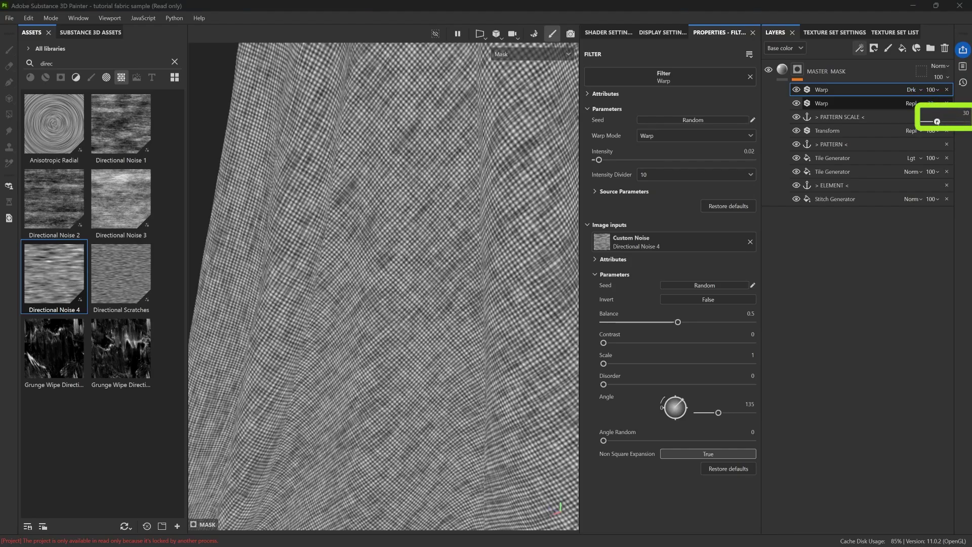
click(936, 90)
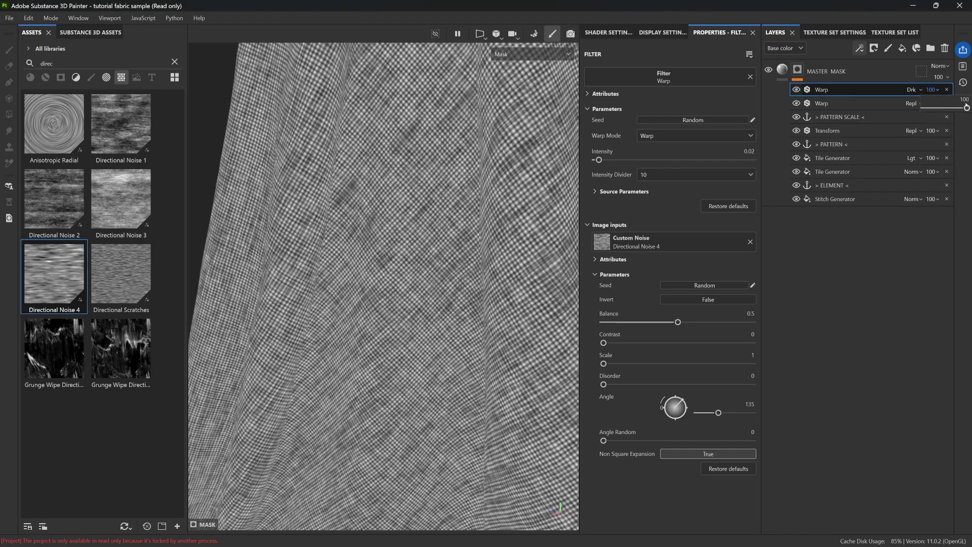
drag(964, 108, 948, 108)
Examine the softened distortion near and far, comparing the weave with the Warp effect hidden and shown
scroll(367, 215, down, 3)
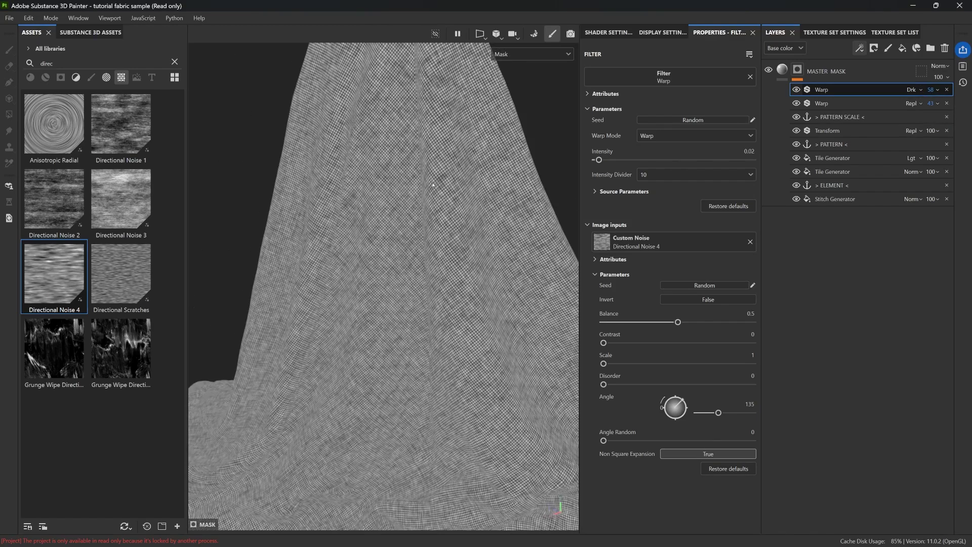
scroll(433, 186, up, 3)
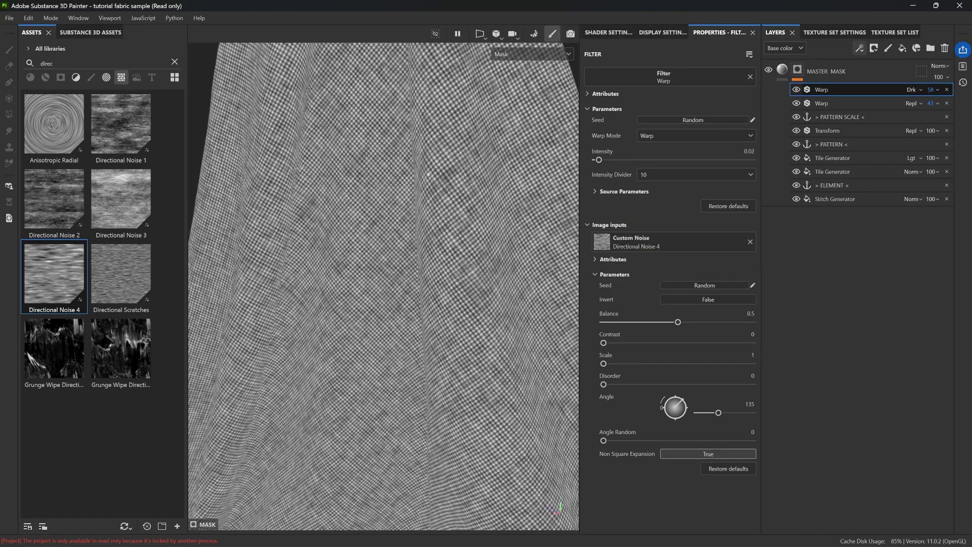
scroll(428, 174, down, 3)
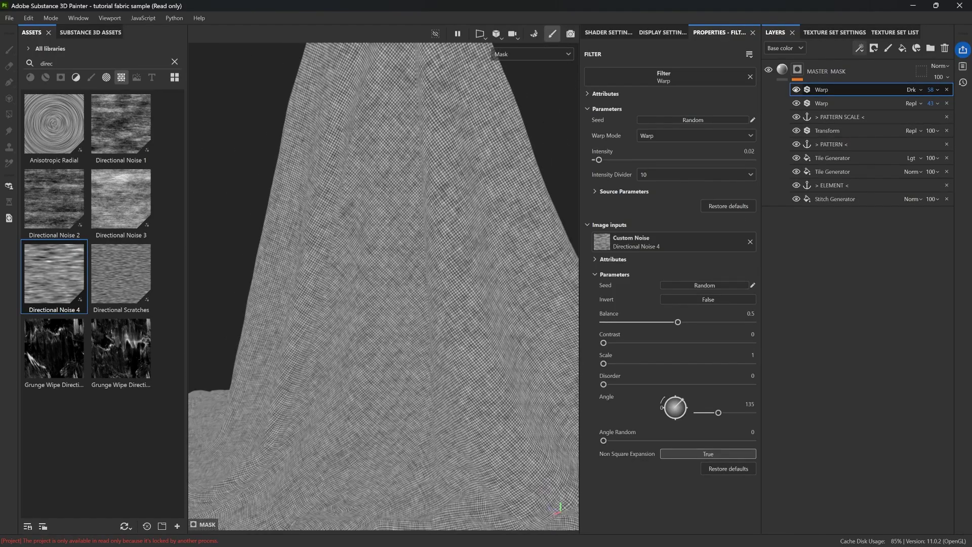
click(796, 89)
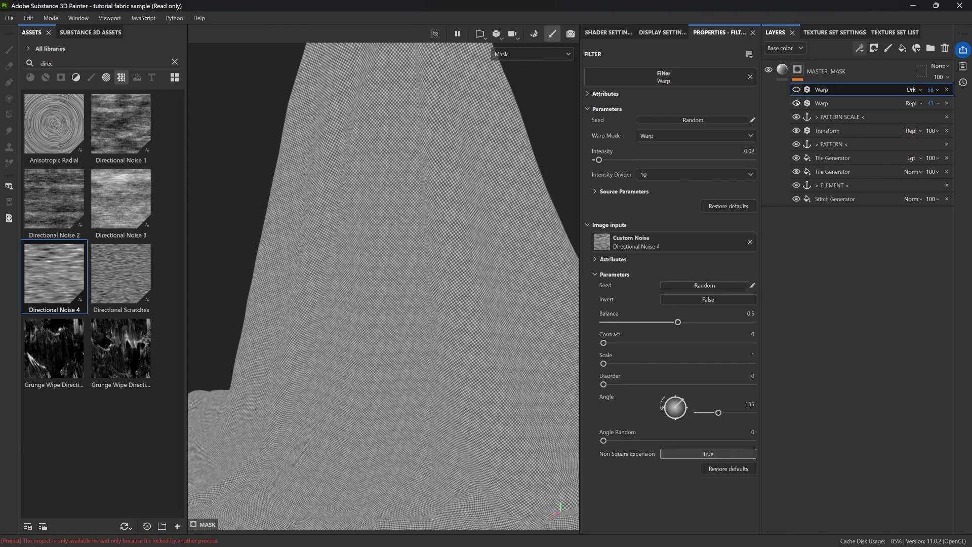
click(796, 90)
scroll(461, 254, up, 3)
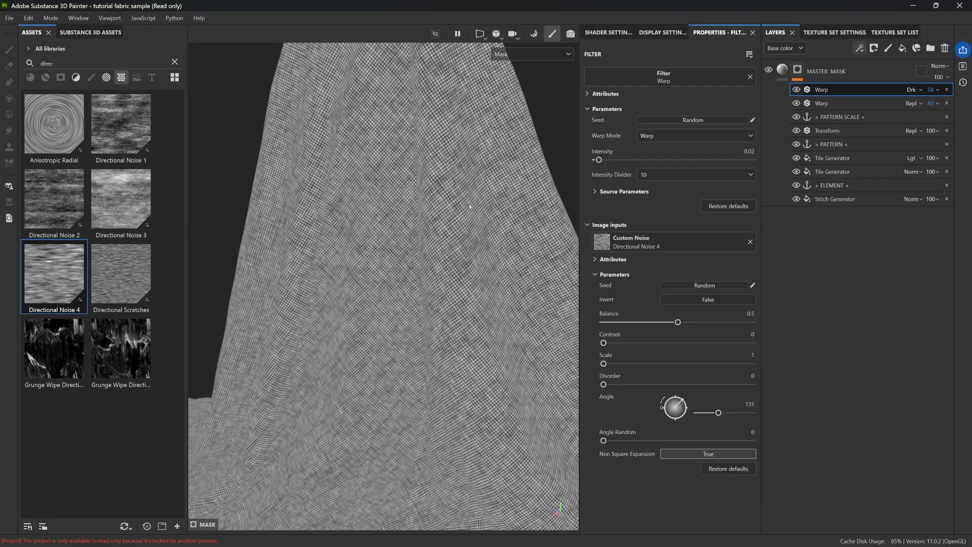
Try a larger weave by giving the Transform filter a Scaling X of 0.05 and a Scaling Y of 0.03
click(827, 131)
mouse_move(598, 165)
mouse_down()
mouse_move(602, 186)
mouse_move(599, 165)
mouse_up()
click(750, 154)
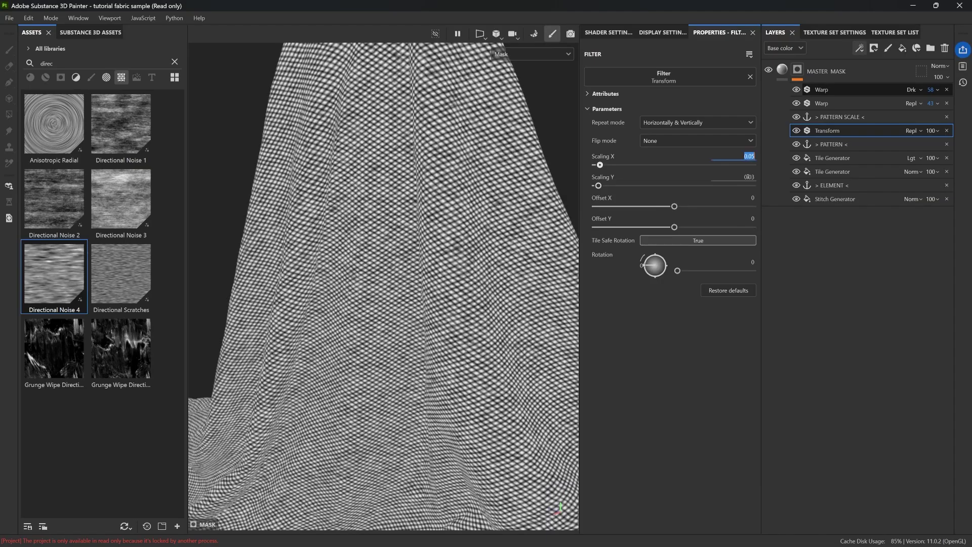
Set the Transform filter's Scaling X and Scaling Y to 0.02, and reselect the upper Warp filter
click(745, 152)
click(748, 156)
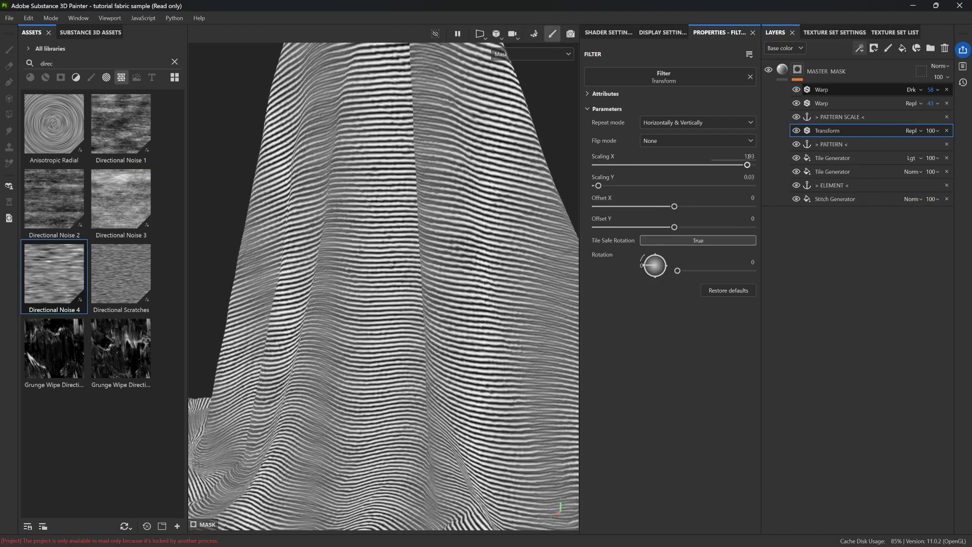
text(0.02)
key(Return)
click(742, 177)
text(0.02)
key(Return)
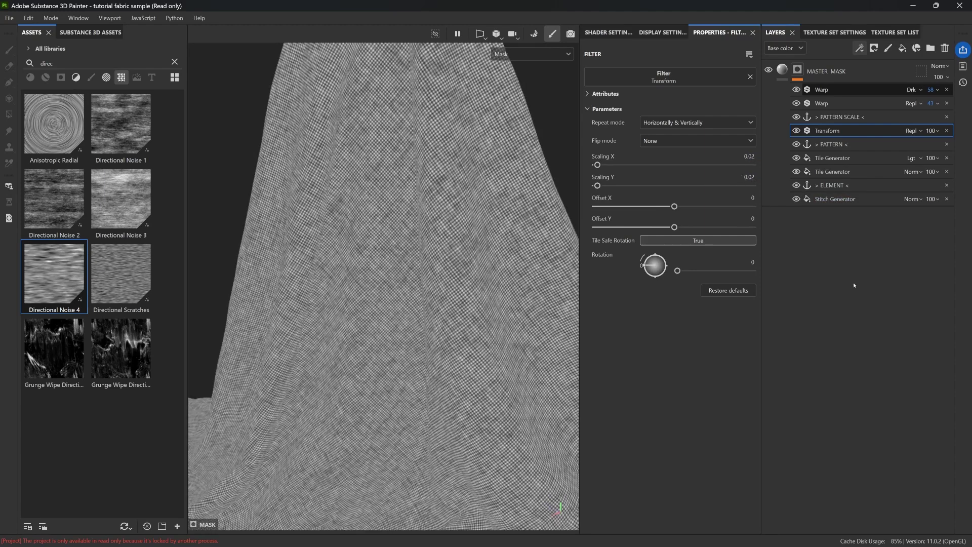
click(851, 90)
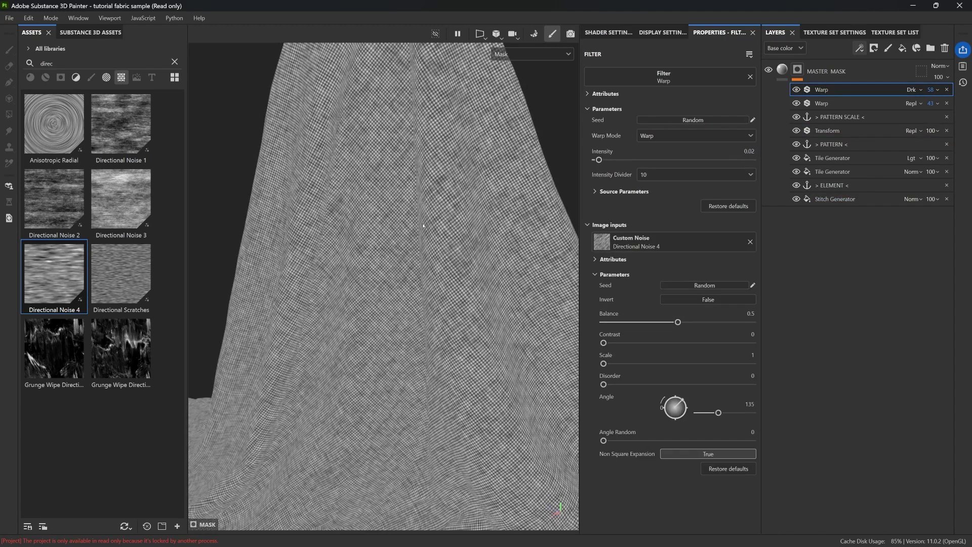
Search the assets for "dirt" and add the Dirt 1 texture as a fill above the Warp filters in the master mask
scroll(379, 242, down, 5)
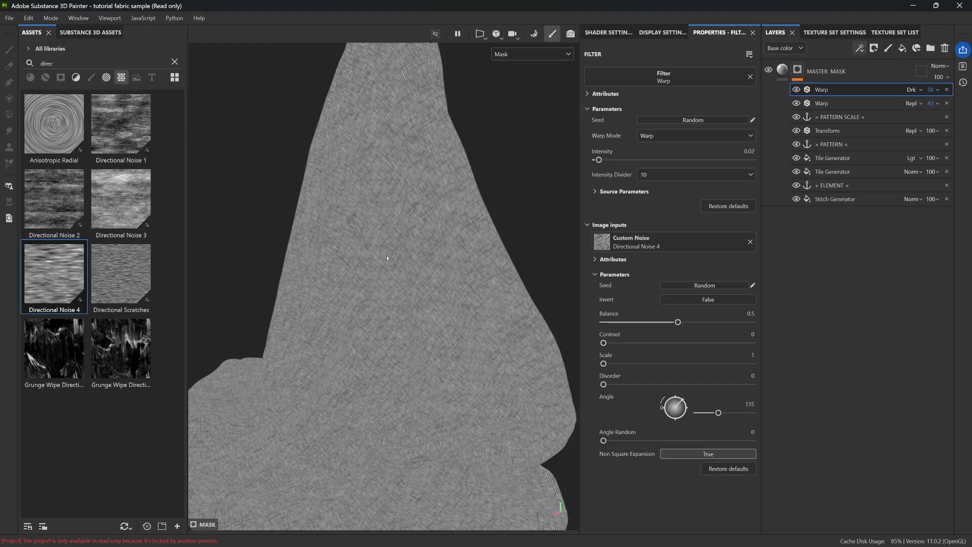
click(175, 61)
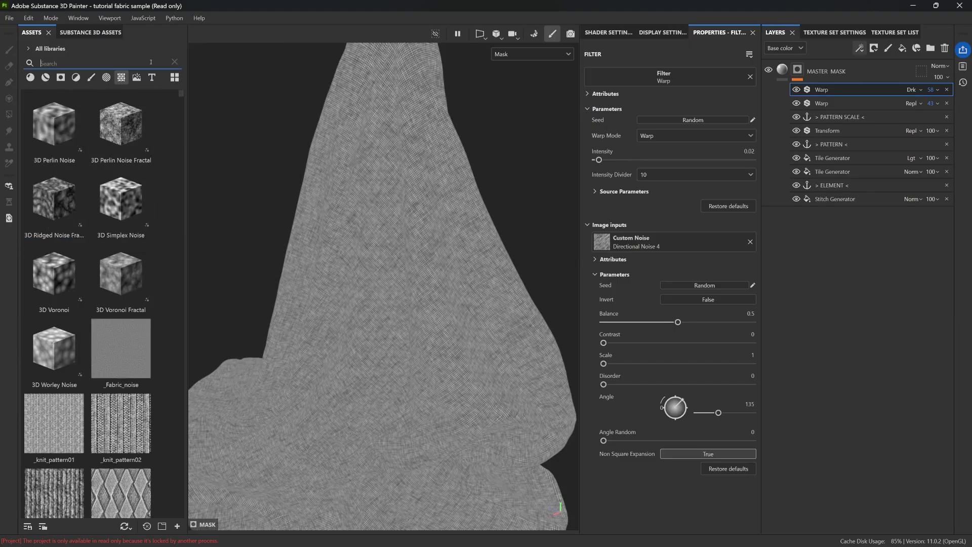
text(dirt)
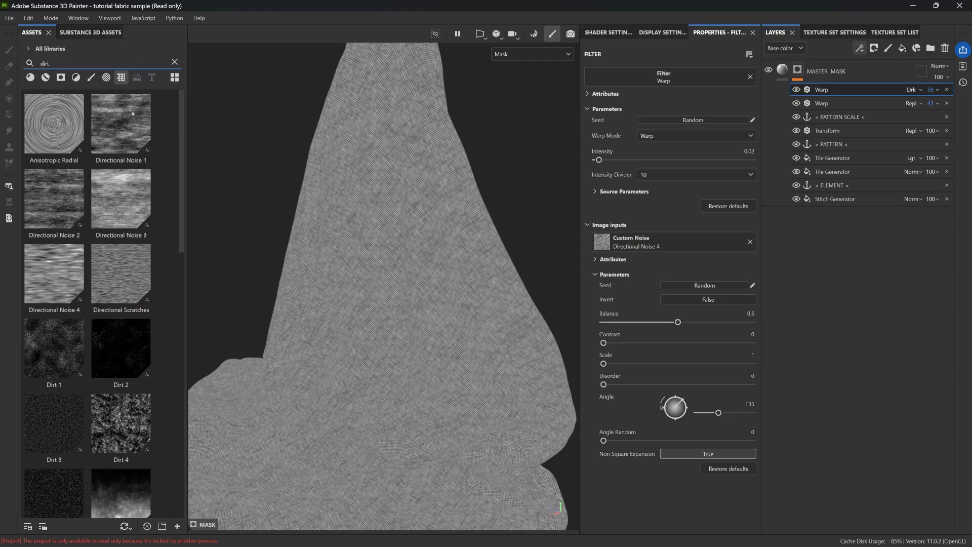
scroll(133, 114, down, 10)
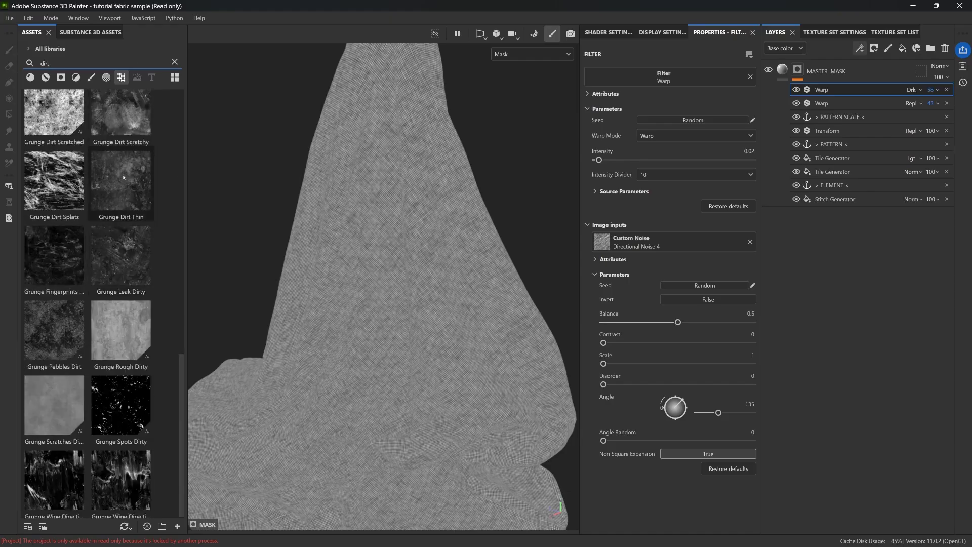
scroll(128, 208, down, 1)
scroll(129, 208, up, 10)
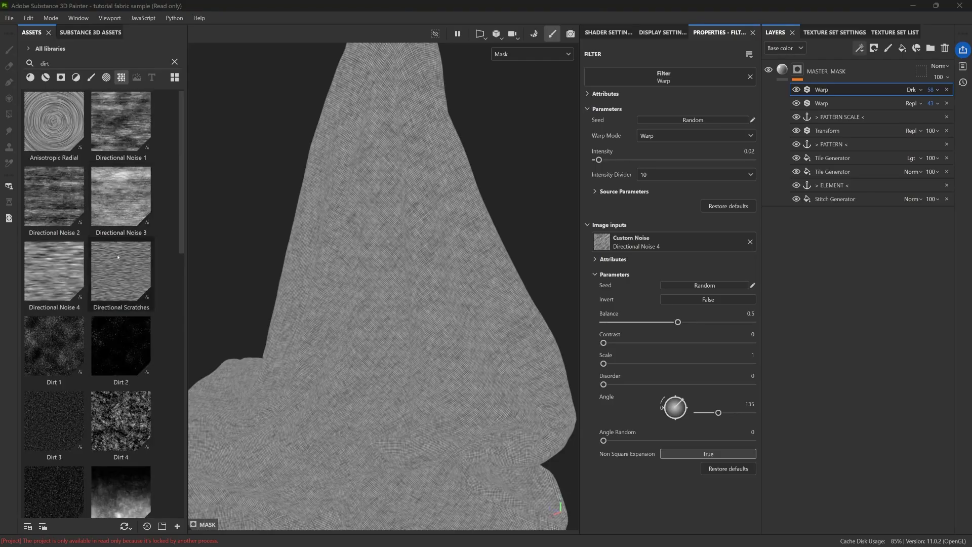
drag(62, 332, 836, 82)
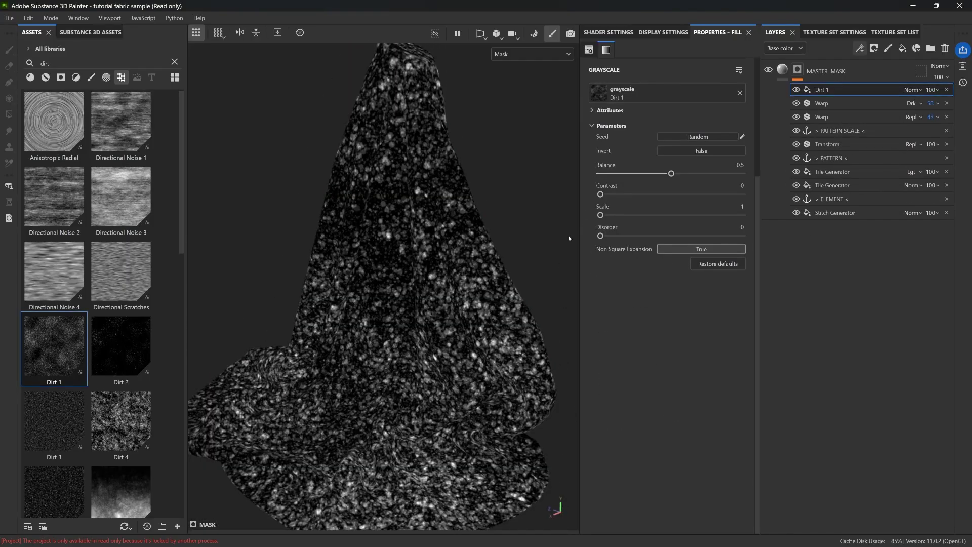
Try the Dirt 1 fill with Scale 3, Balance 0.41, Contrast 0.11 and Disorder 0.04
drag(615, 212, 685, 212)
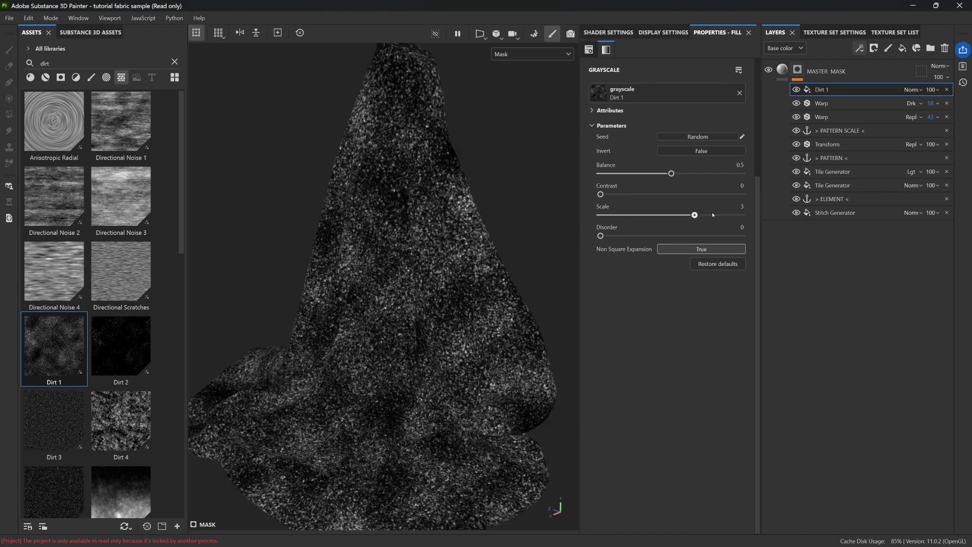
mouse_move(672, 173)
mouse_down()
mouse_move(648, 173)
mouse_move(658, 173)
mouse_up()
drag(601, 194, 615, 194)
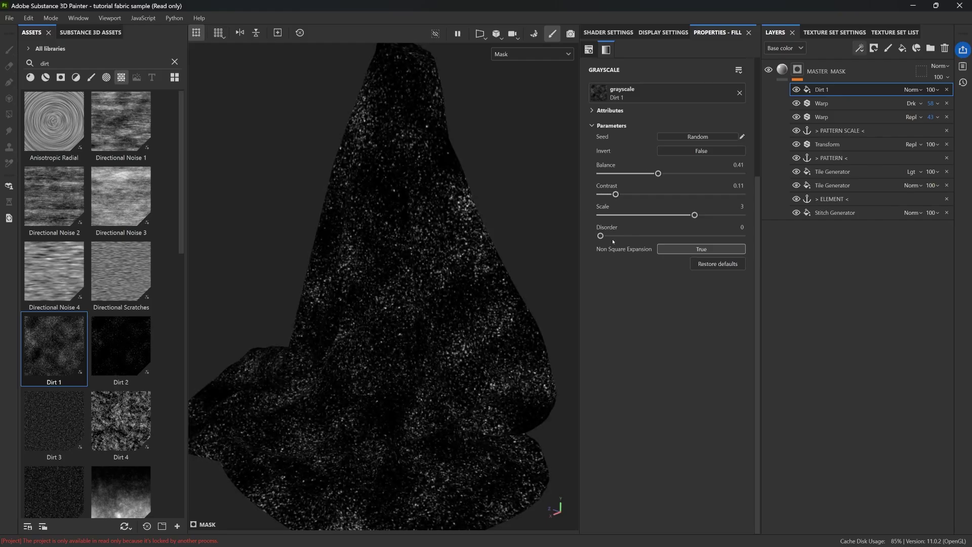
drag(600, 235, 606, 236)
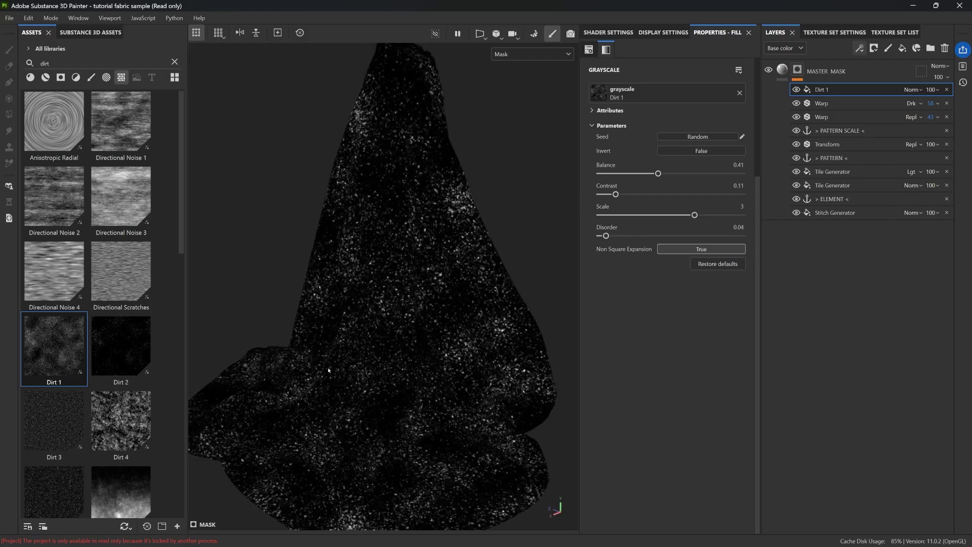
Lower the Dirt 1 fill's opacity to 19 and compare the weave with the fill hidden and shown
click(931, 90)
drag(966, 108, 932, 108)
click(798, 89)
scroll(430, 228, up, 6)
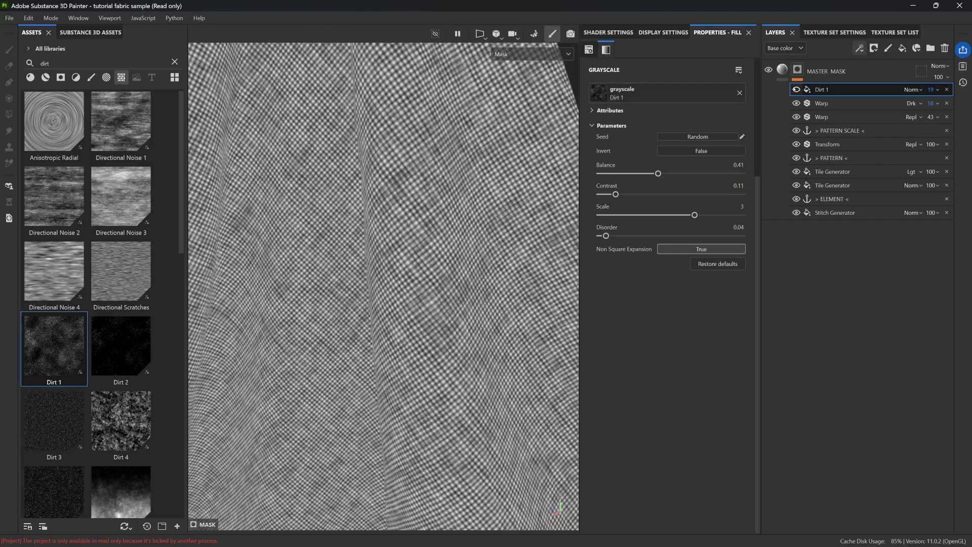
click(796, 91)
click(795, 90)
click(796, 91)
click(796, 90)
click(795, 91)
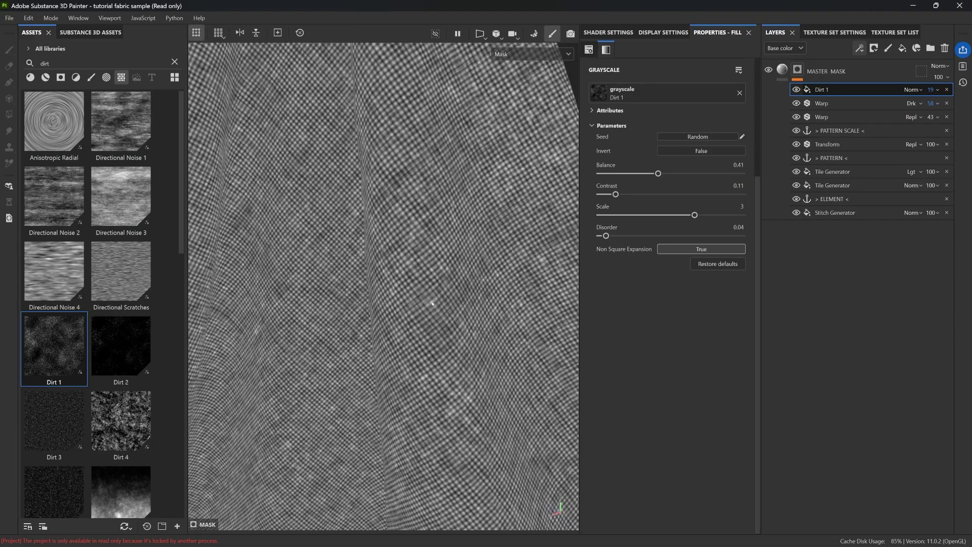
scroll(358, 385, down, 5)
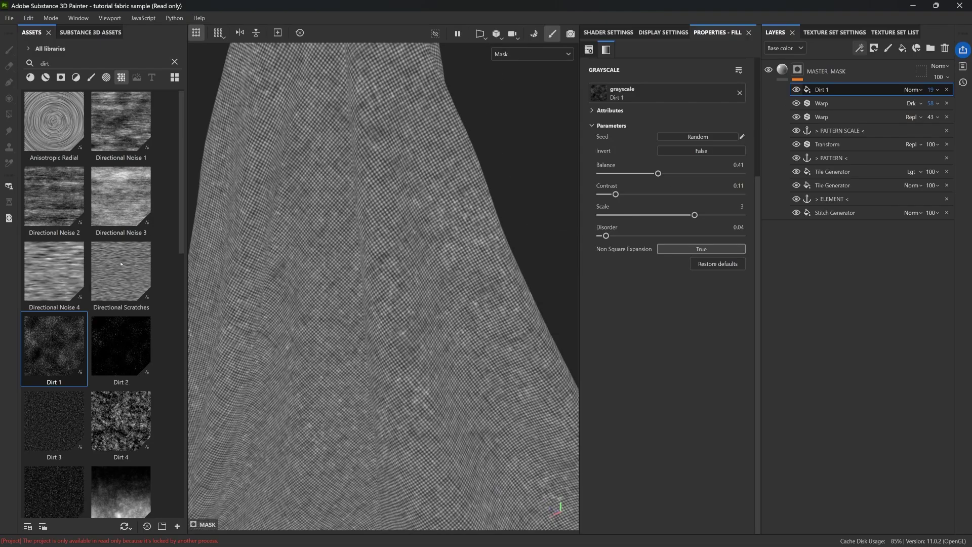
Try Grunge Dirt Muddy and Grunge Dirt Splats as the fill's grayscale texture
scroll(120, 264, down, 5)
drag(131, 265, 667, 92)
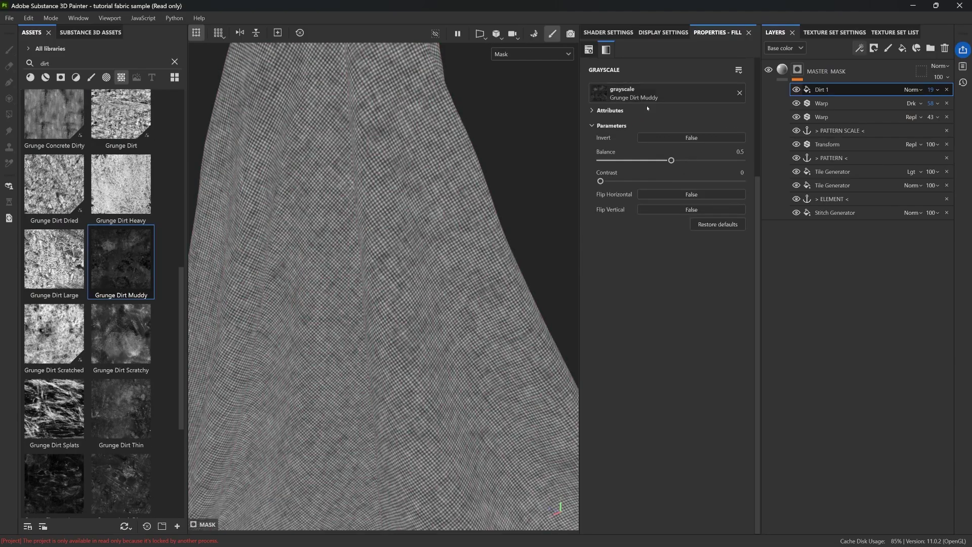
drag(54, 411, 649, 94)
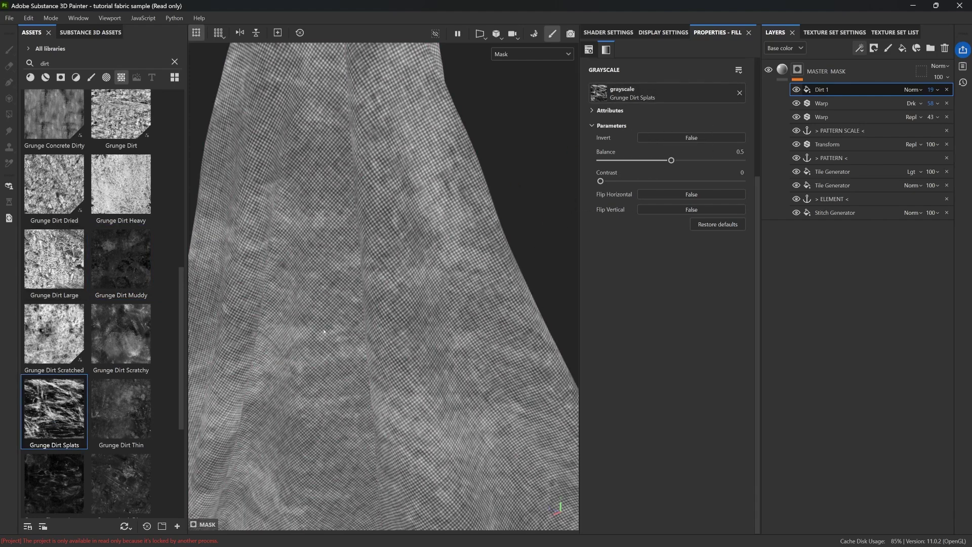
Assign Dirt 1 as the fill's grayscale texture again, set its Scale to 3 and check the whole cloth
scroll(102, 304, up, 10)
drag(54, 349, 650, 94)
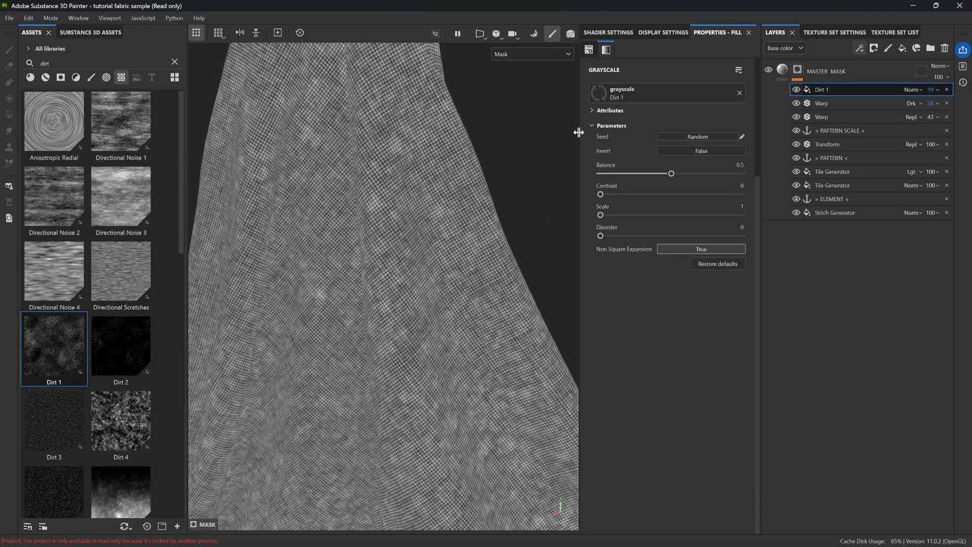
drag(613, 217, 707, 216)
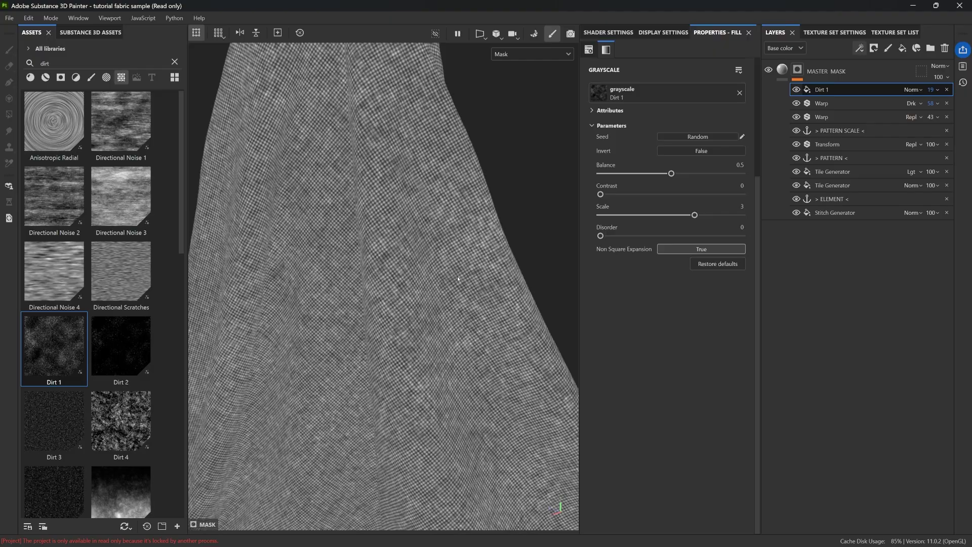
scroll(458, 278, down, 6)
alt+middle_drag(501, 212, 522, 203)
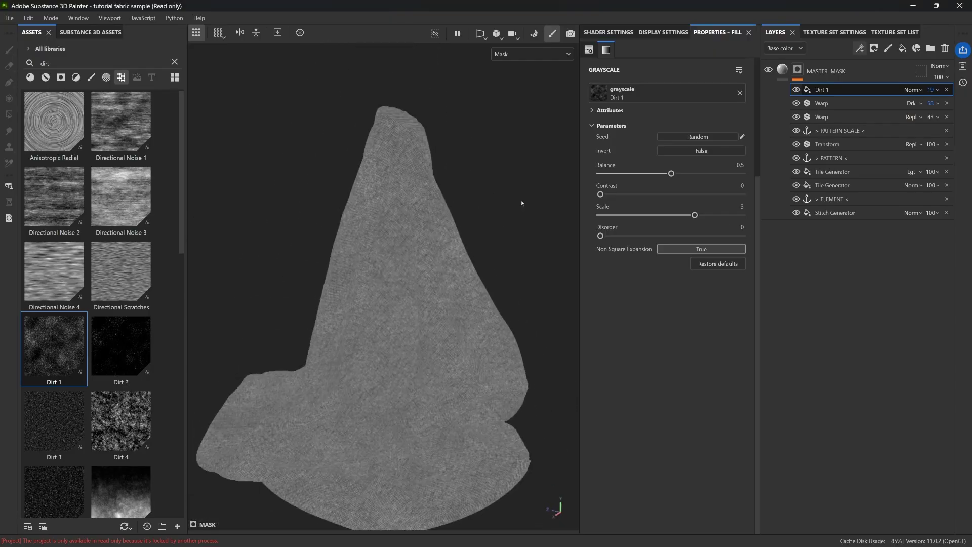
Add an anchor point above the Dirt 1 fill and start its name with "> PA"
click(863, 48)
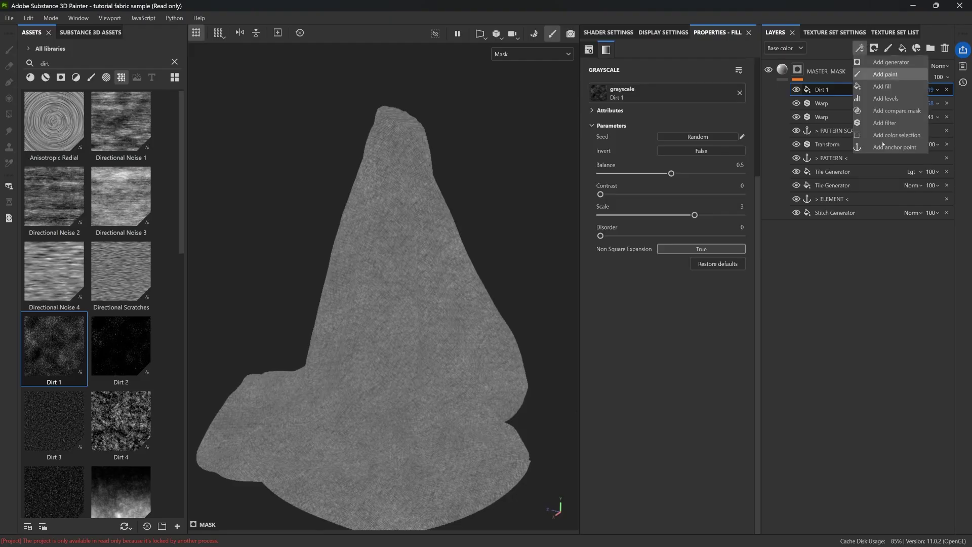
click(883, 74)
click(703, 65)
text(> PA)
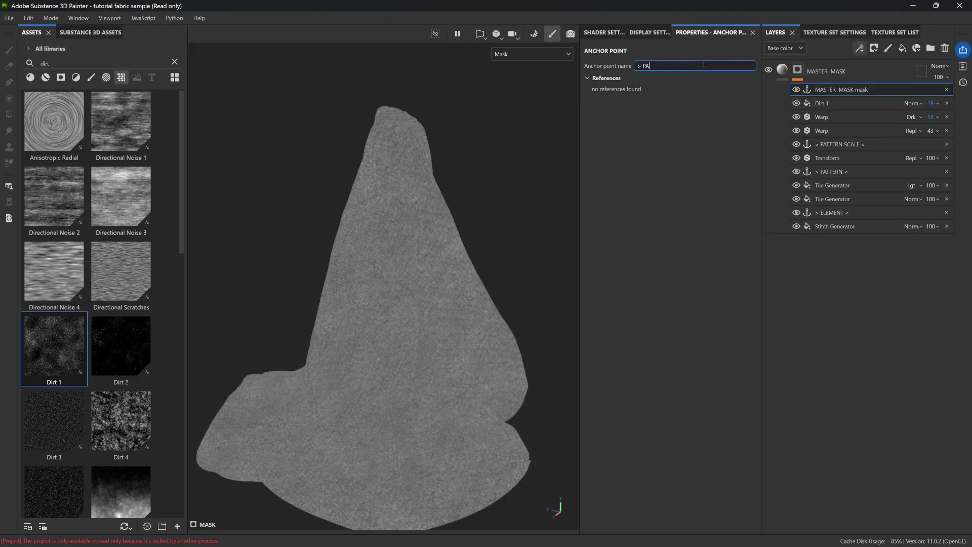
Rename the anchor point above the Dirt 1 fill as "> PATTENR VARIATION <"
text(TTENR VARIATION <)
key(Return)
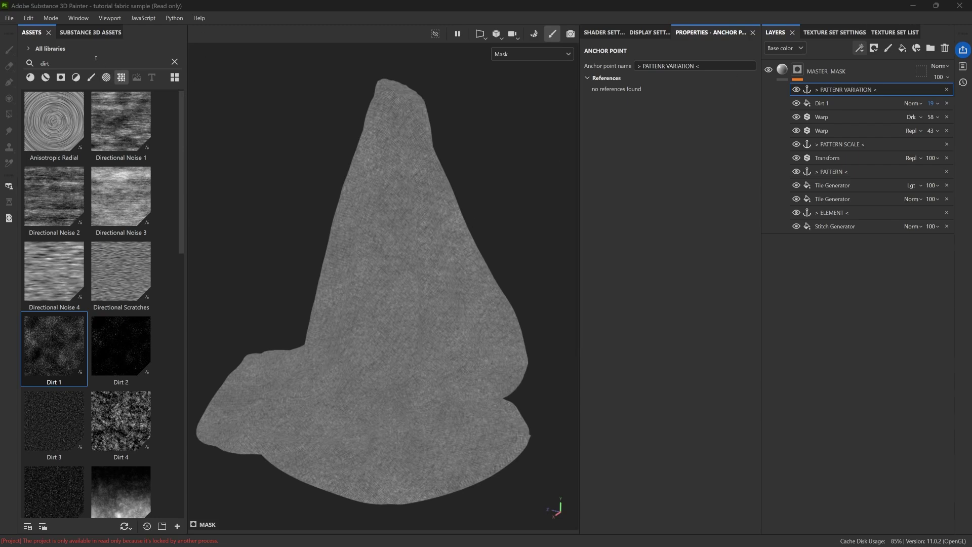
Search the assets for "clot" and add Cloth Fold Large as a fill above the > PATTENR VARIATION < anchor point
double_click(79, 66)
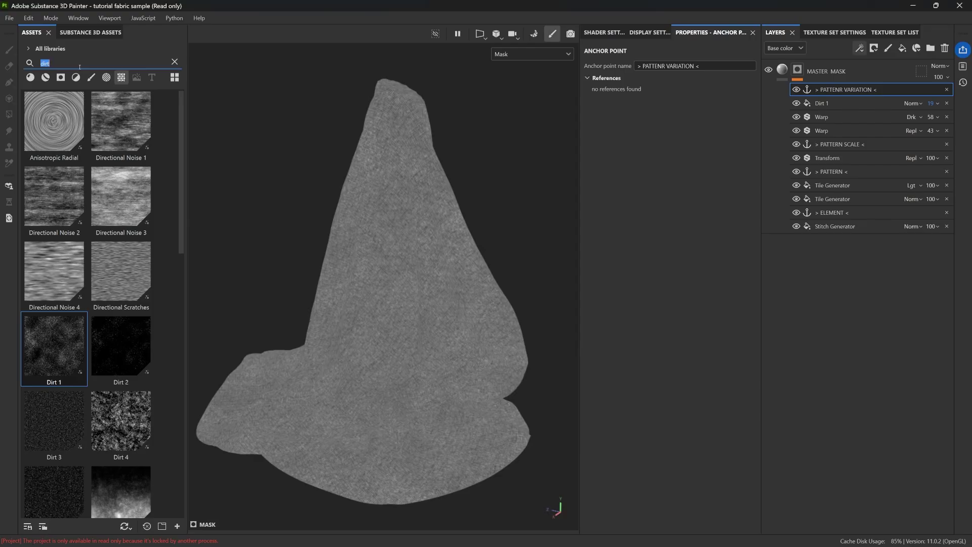
text(clot)
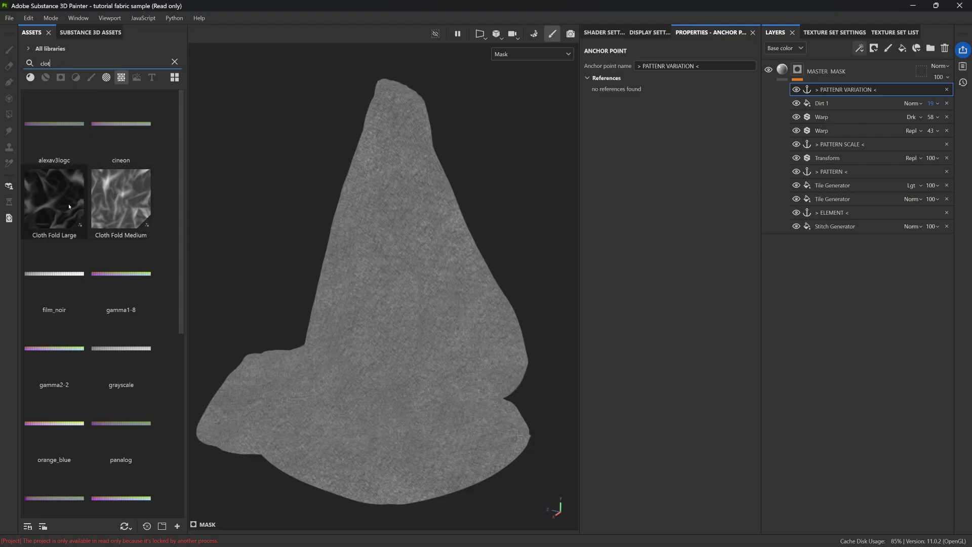
mouse_move(66, 191)
drag(68, 207, 836, 86)
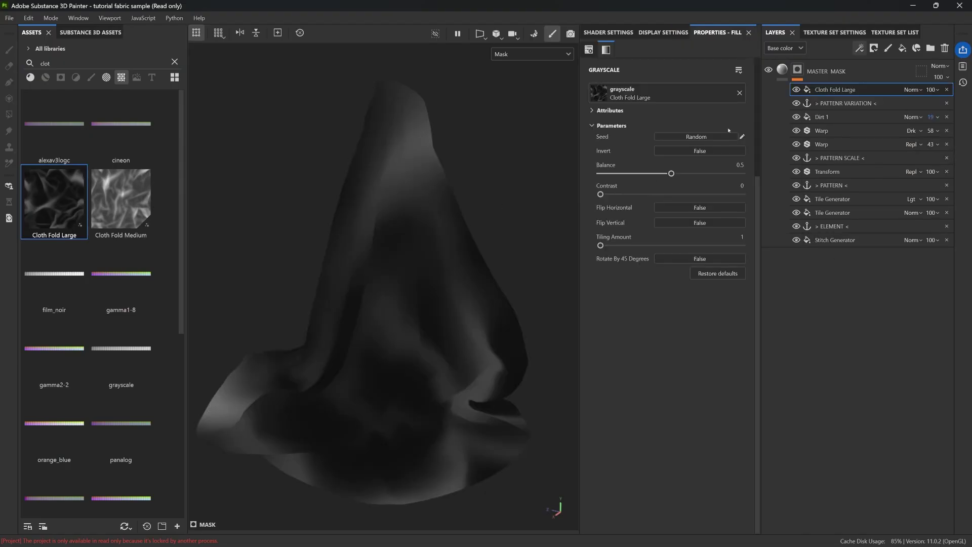
Set the Cloth Fold Large fill's UV tiling to 3 and its balance to 0.7
scroll(671, 267, up, 3)
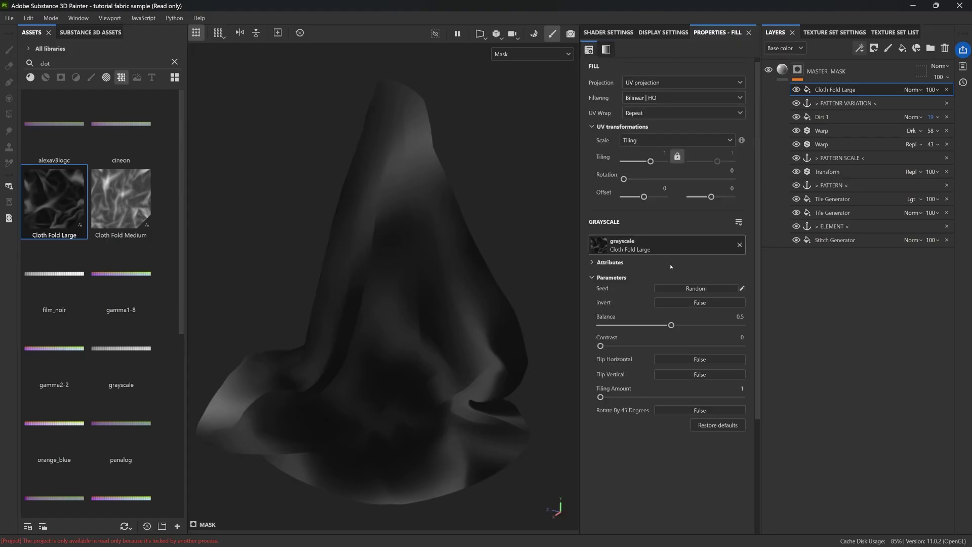
scroll(456, 211, up, 5)
drag(651, 161, 656, 161)
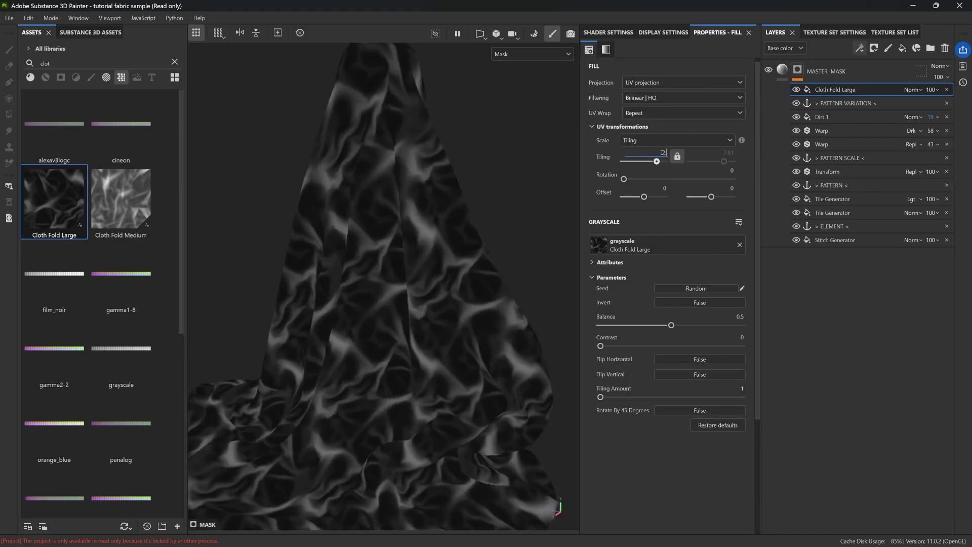
click(663, 152)
text(2.5)
key(Return)
click(663, 153)
text(1.3)
key(Return)
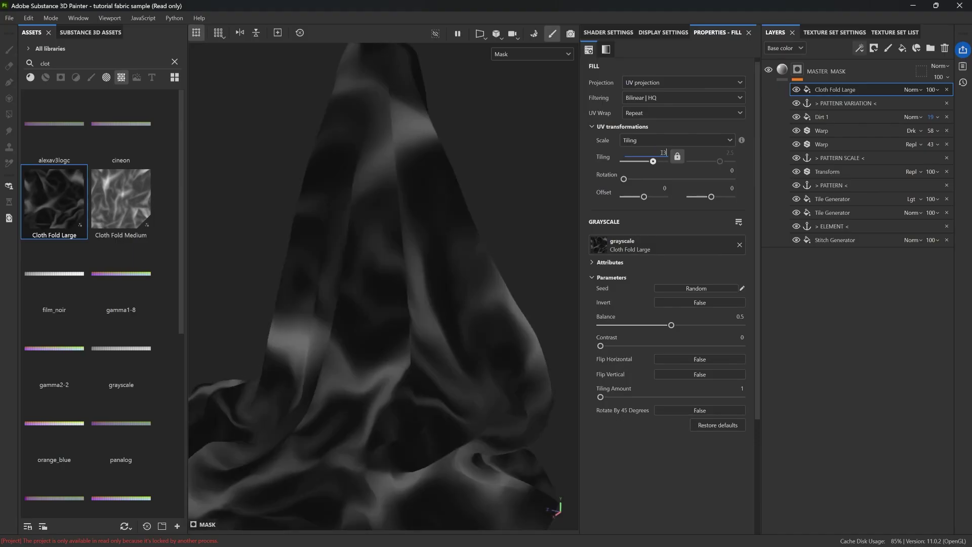
scroll(451, 197, down, 3)
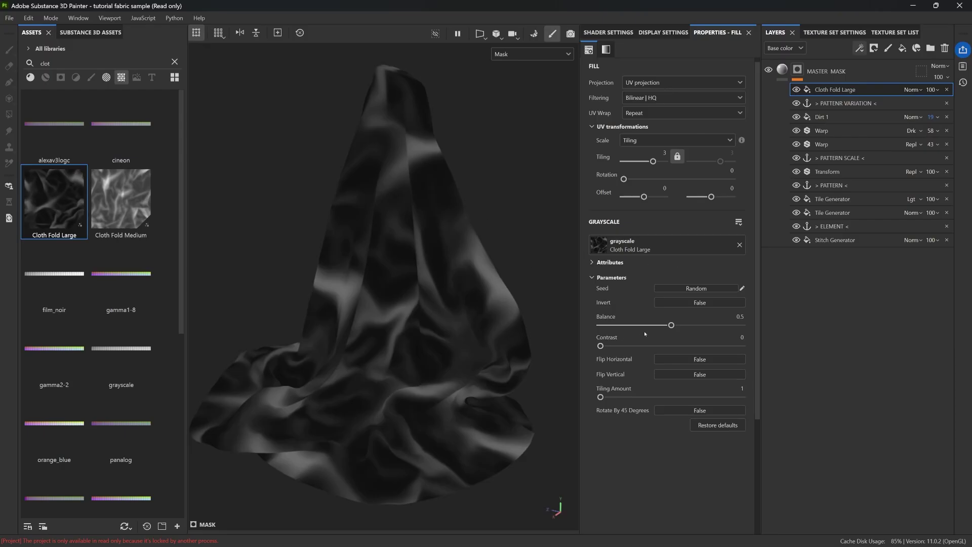
drag(671, 325, 699, 325)
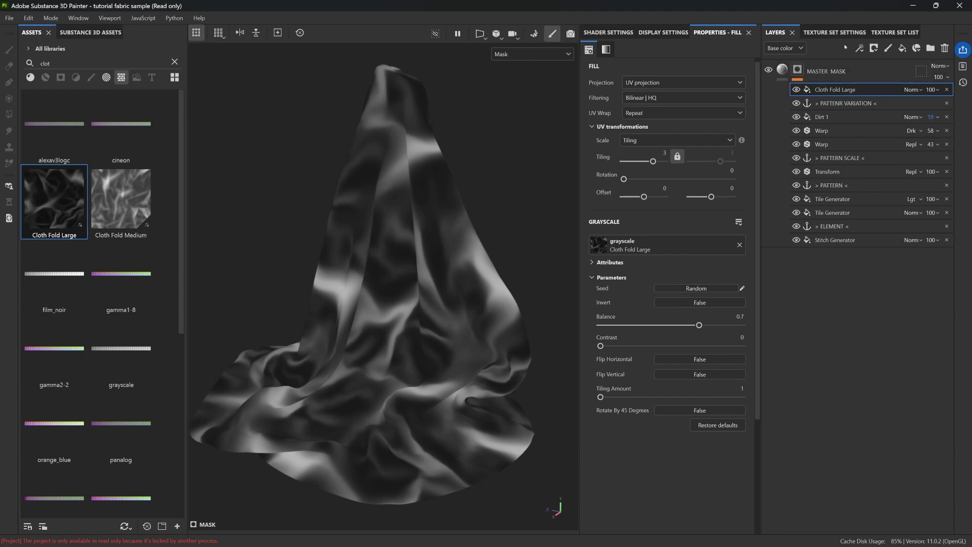
Add a Levels effect above Cloth Fold Large with the input black point at 0.098 and white point at 0.608
click(860, 49)
click(883, 98)
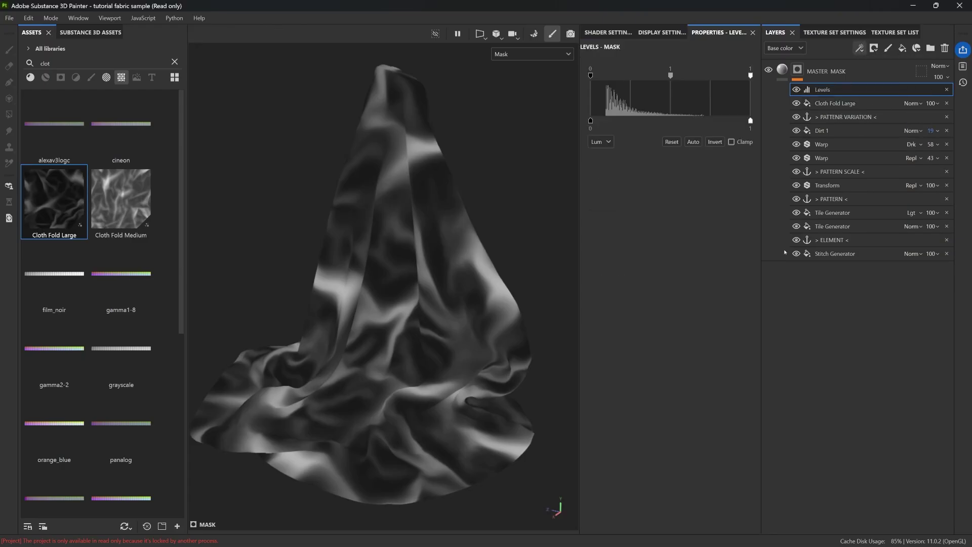
drag(590, 75, 605, 75)
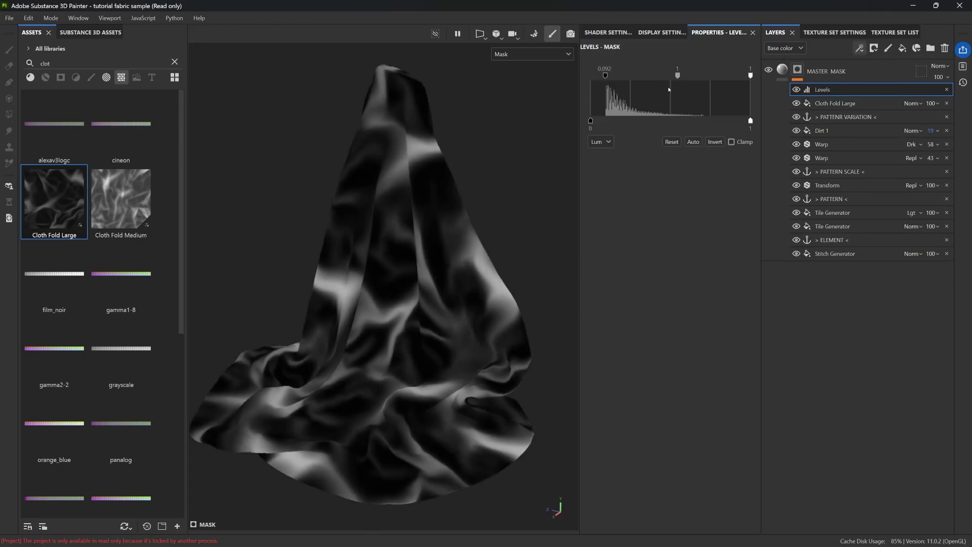
drag(746, 77, 670, 76)
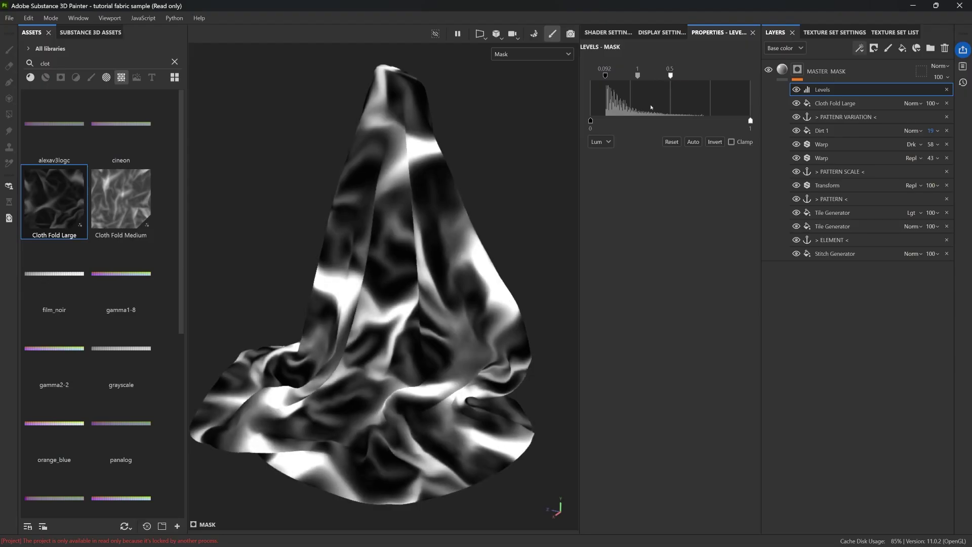
click(835, 104)
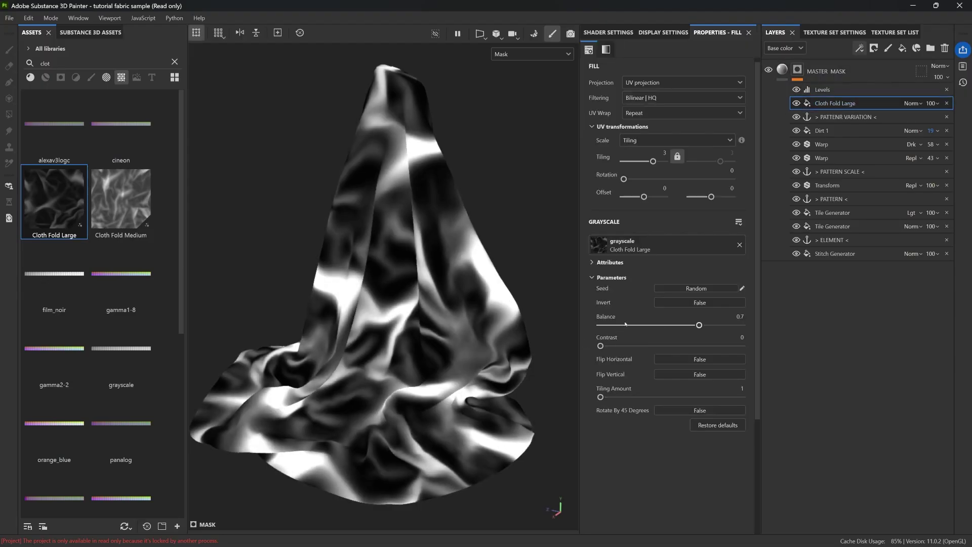
click(822, 90)
drag(605, 76, 606, 76)
drag(671, 75, 687, 77)
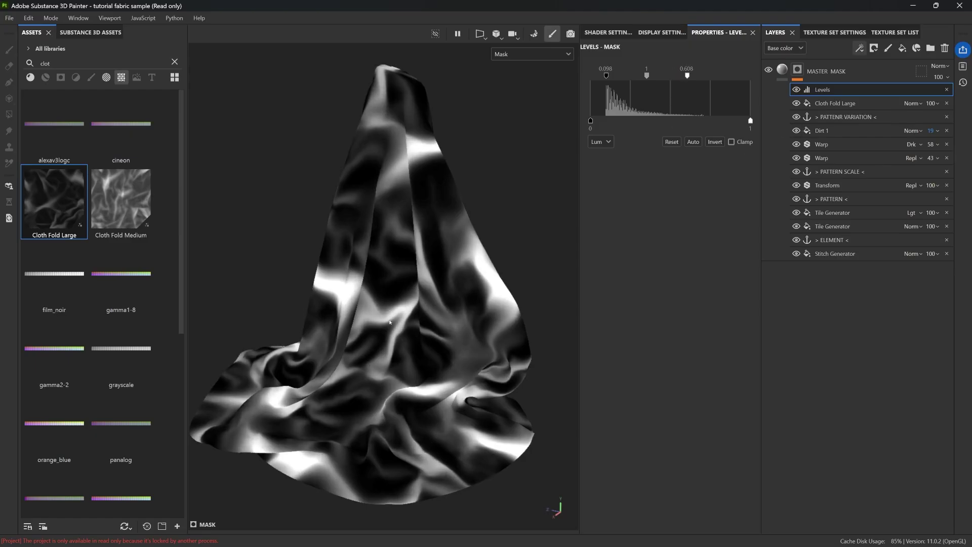
Add a Blur filter above the Levels effect and set its blur intensity to 2.8
click(859, 50)
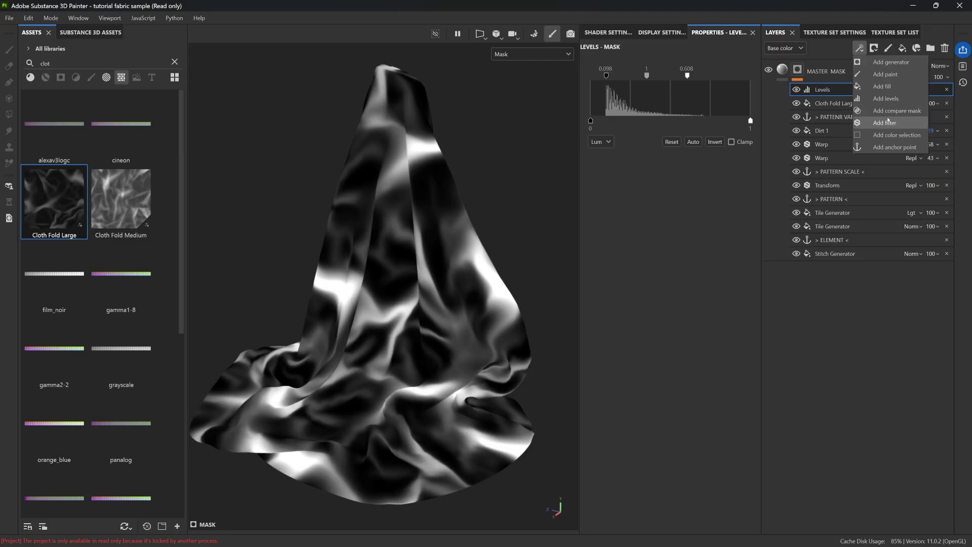
click(886, 122)
click(670, 77)
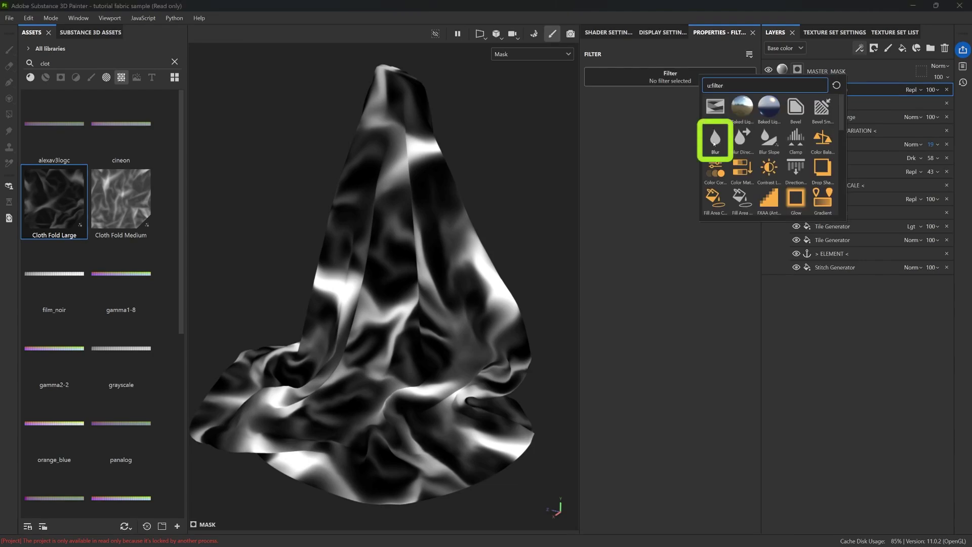
click(714, 144)
drag(600, 130, 623, 129)
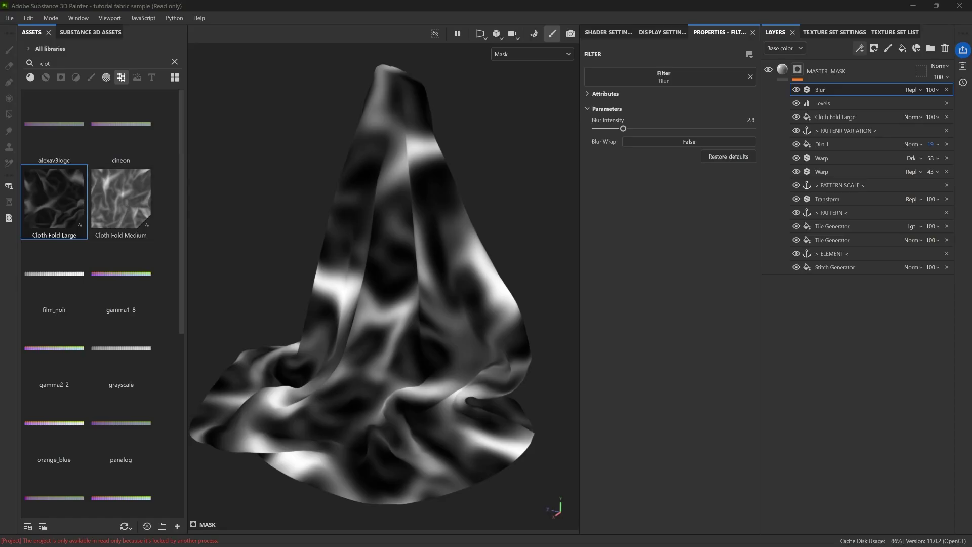
Add Cloth Fold Medium as a fill above the Blur with tiling 4, balance 0.53 and contrast 0.11
drag(127, 210, 819, 84)
drag(650, 161, 656, 161)
click(657, 153)
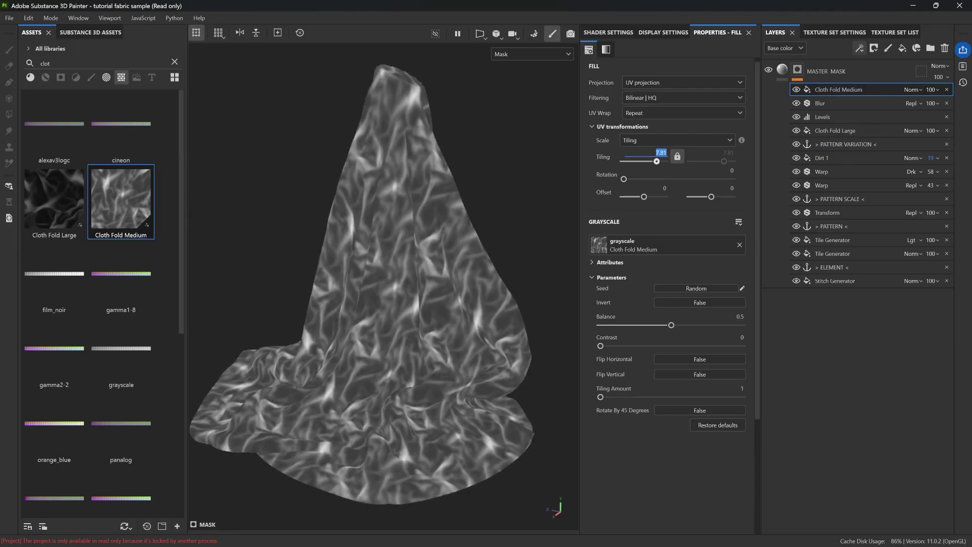
text(4)
key(Return)
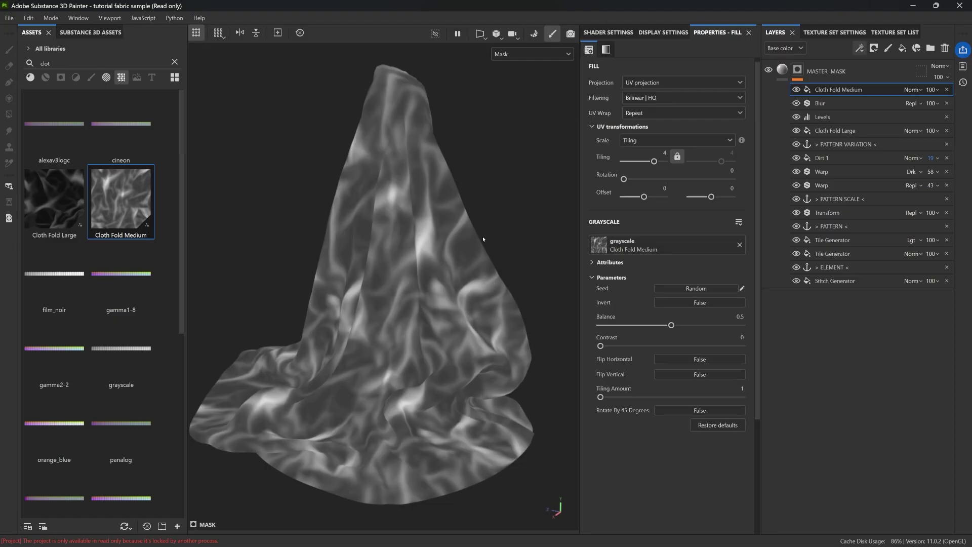
drag(671, 324, 676, 325)
drag(608, 345, 616, 346)
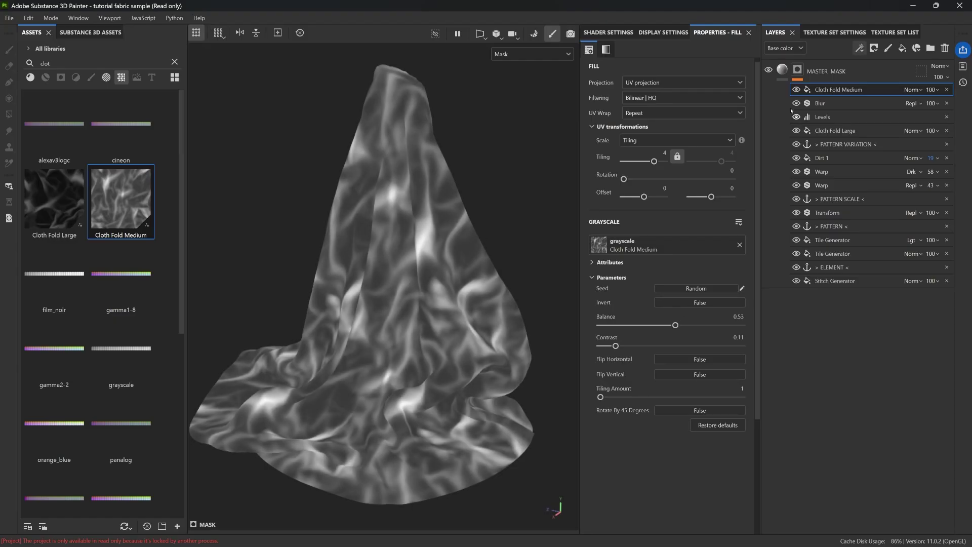
Lower the Cloth Fold Medium fill's opacity to 52, toggling its visibility to compare the mask with and without it
click(796, 89)
click(796, 89)
click(796, 89)
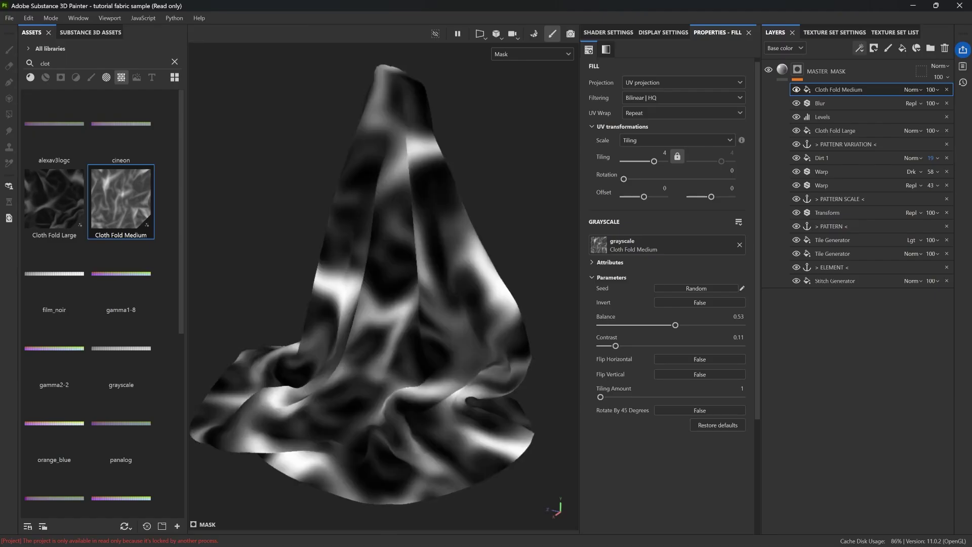
click(795, 89)
click(931, 89)
drag(958, 107, 891, 105)
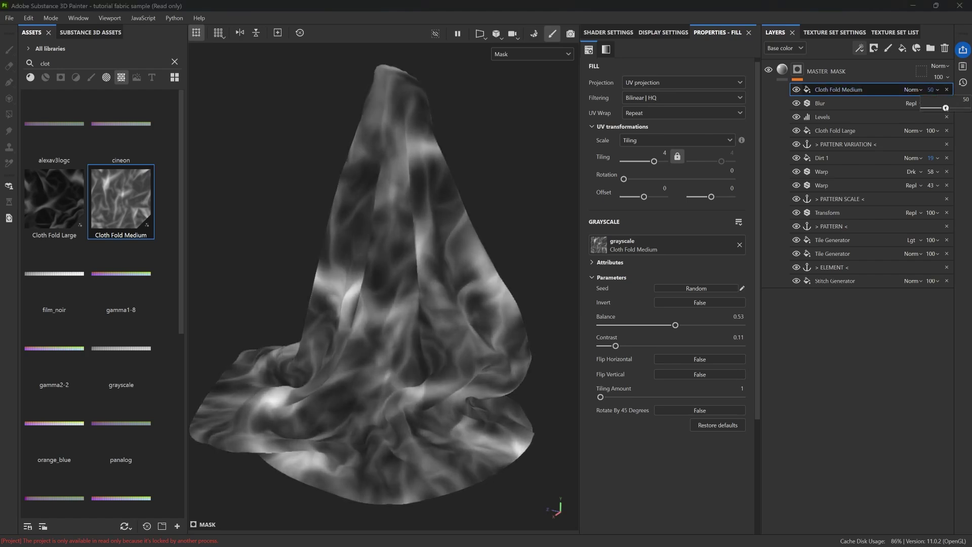
click(796, 91)
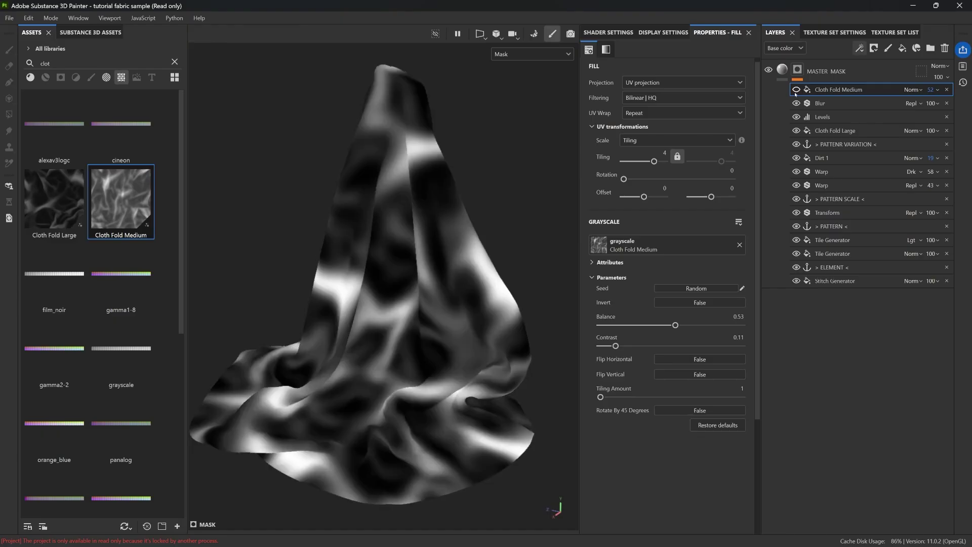
click(795, 90)
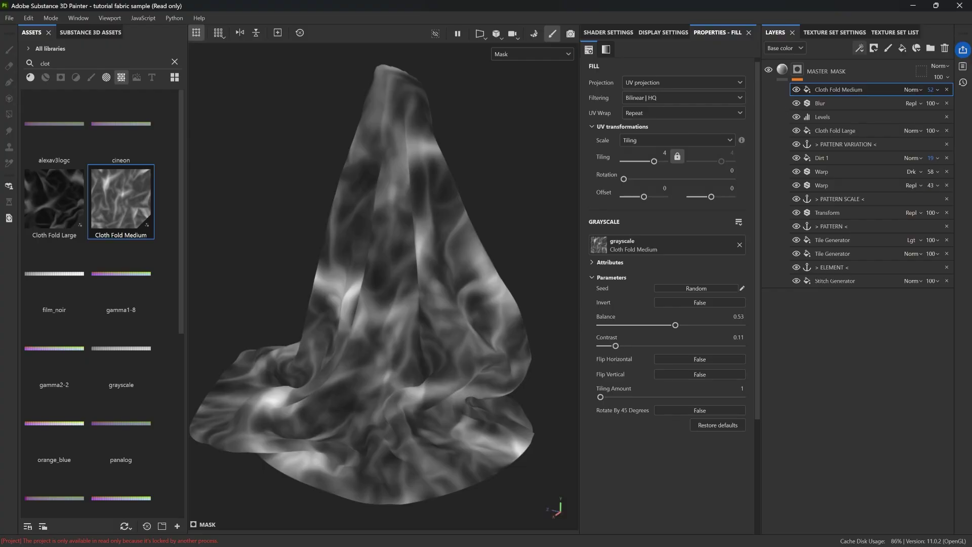
Add an anchor point above Cloth Fold Medium and name it "> FOLD AND WRINKLES <"
click(859, 48)
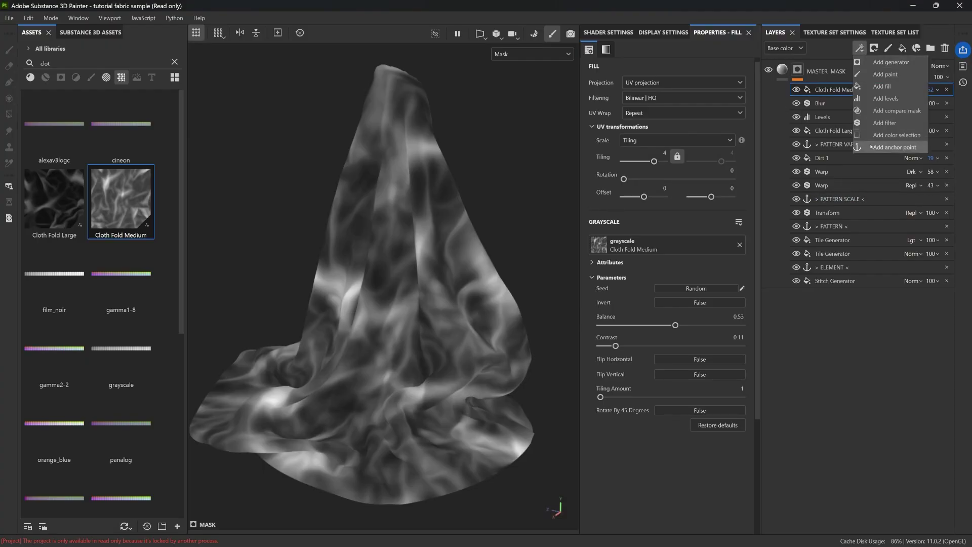
click(892, 147)
drag(703, 68, 625, 67)
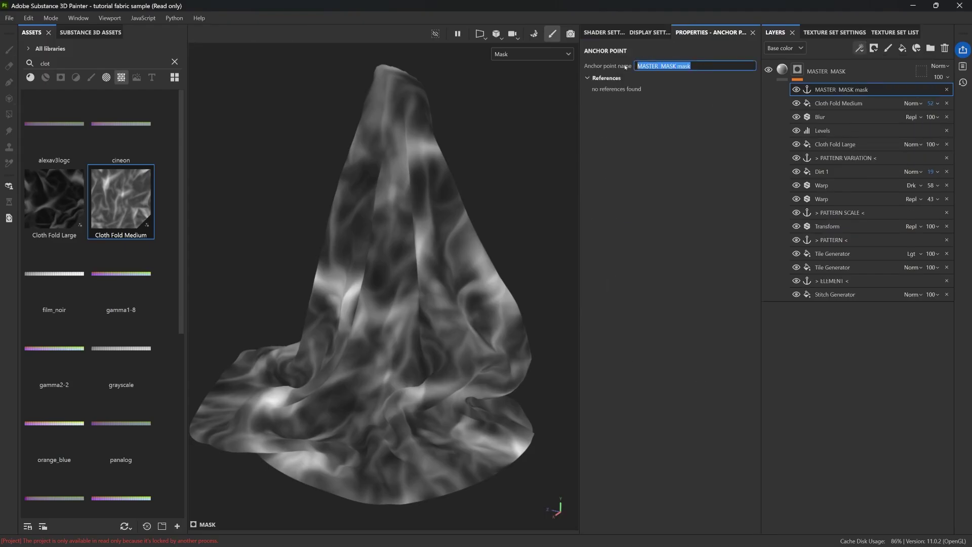
text(> FOLD AND WRINKLES <)
key(Return)
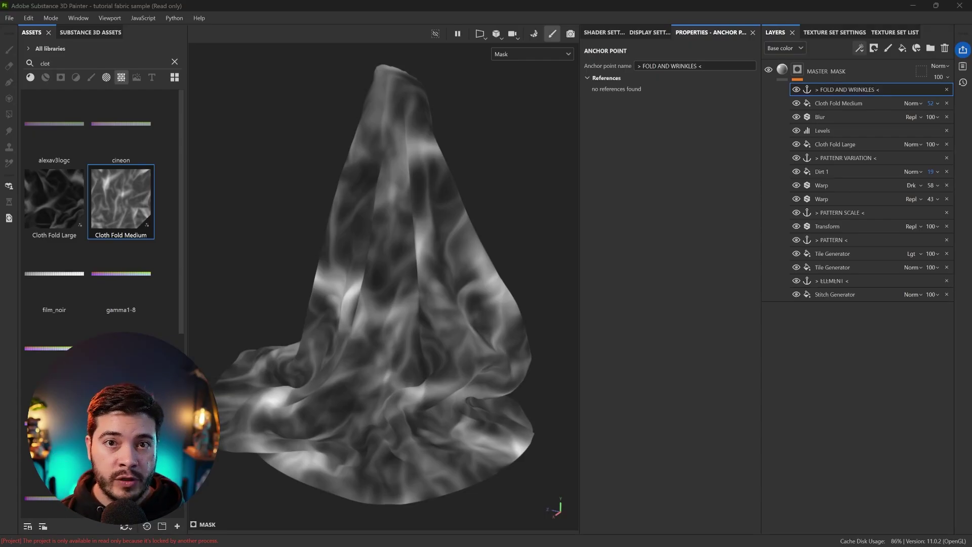
Return the viewport from the mask to the Material display and select the MASTER MASK layer's fill content
click(782, 70)
alt+right_drag(475, 233, 546, 273)
alt+drag(547, 274, 488, 233)
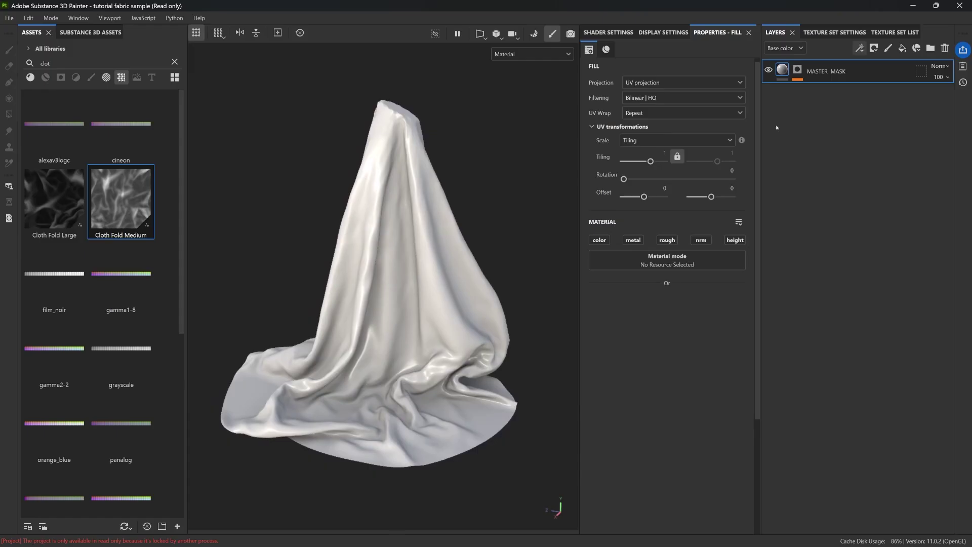
click(797, 70)
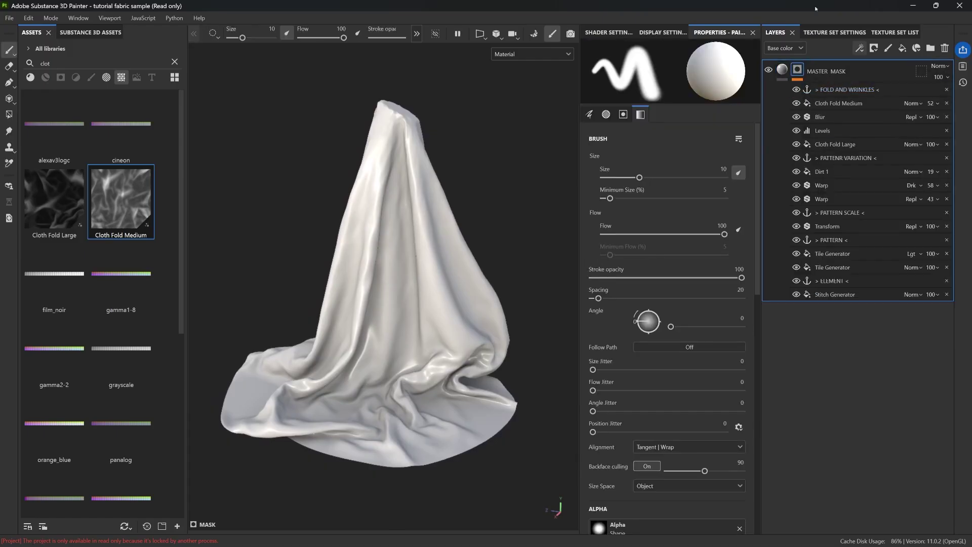
click(782, 70)
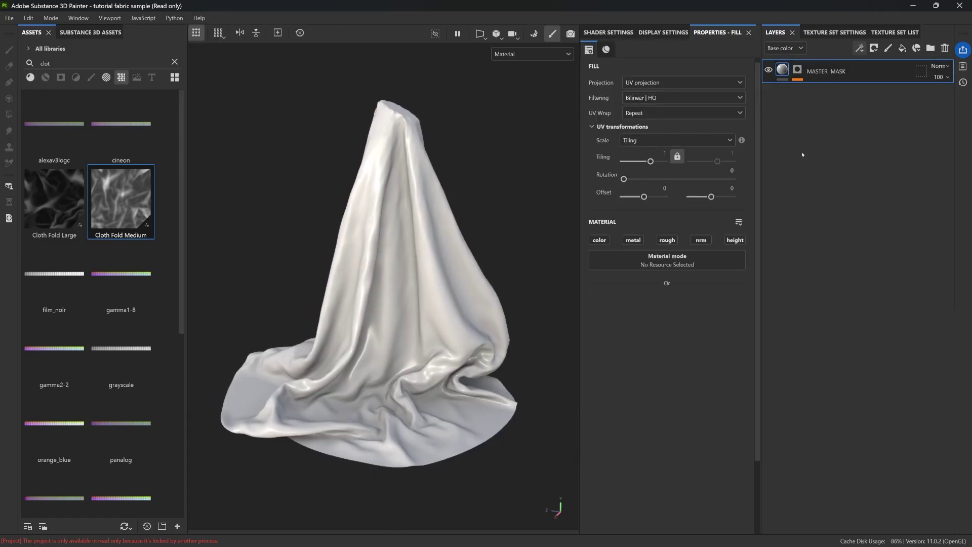
click(798, 70)
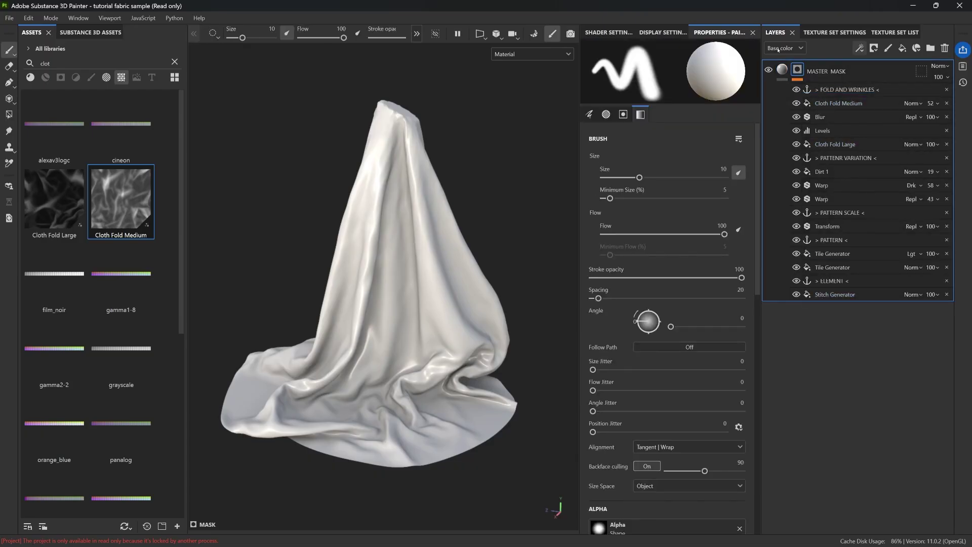
click(783, 69)
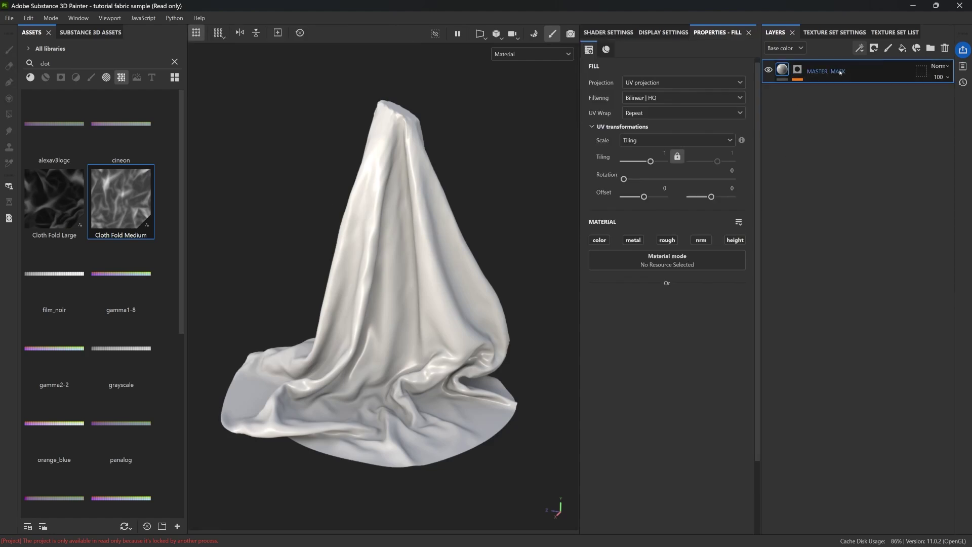
Add a fill layer above MASTER MASK with only the color channel enabled and name it FABRIC BASE
click(902, 49)
double_click(805, 71)
text(FABRIC BA)
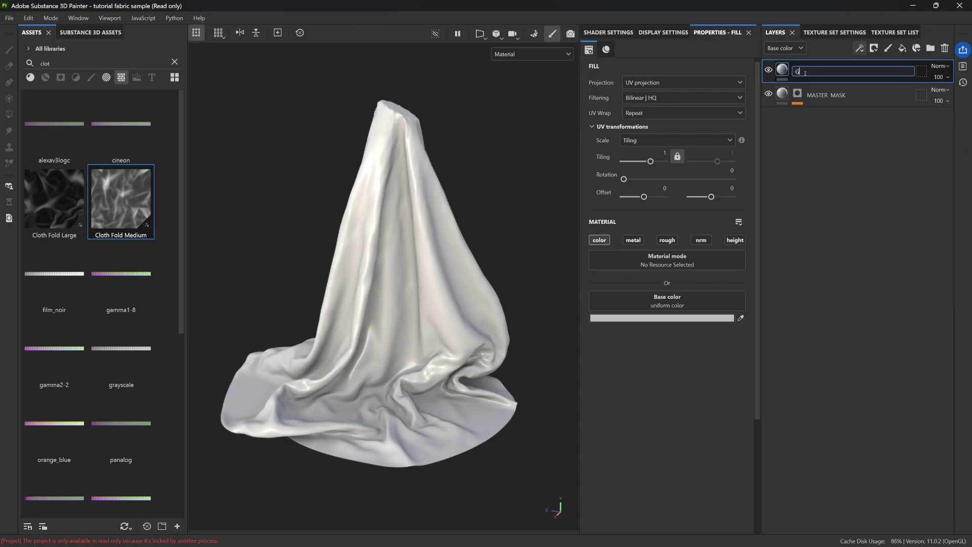
text(SE)
key(Return)
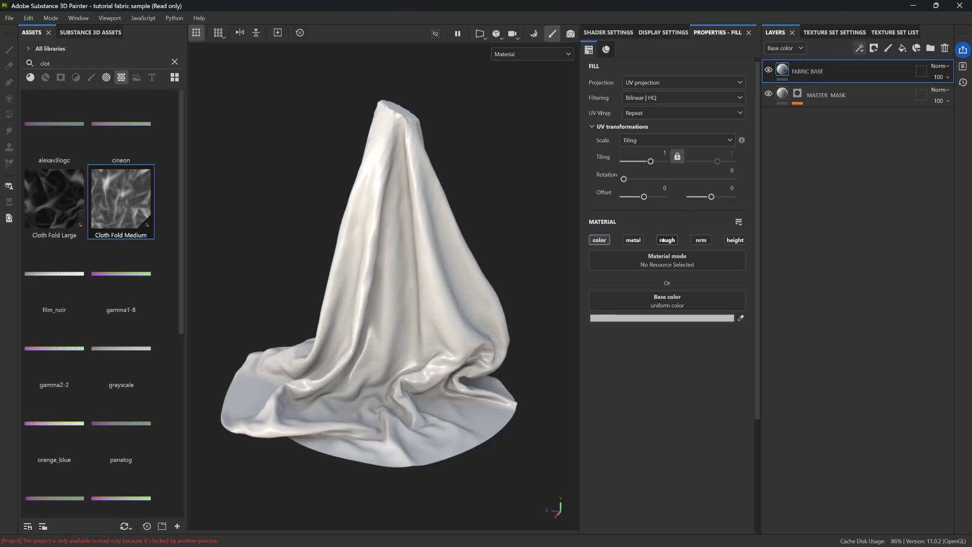
Set the FABRIC BASE layer's base color to dark red, hex 863636
click(673, 319)
click(748, 407)
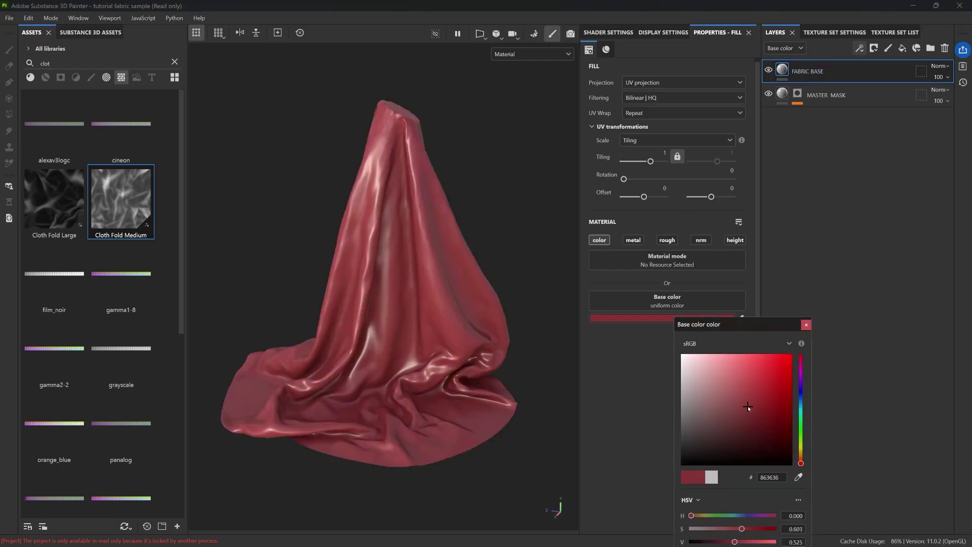
Enable FABRIC BASE's roughness, metallic, normal and height channels, setting its roughness to about 0.98
click(806, 325)
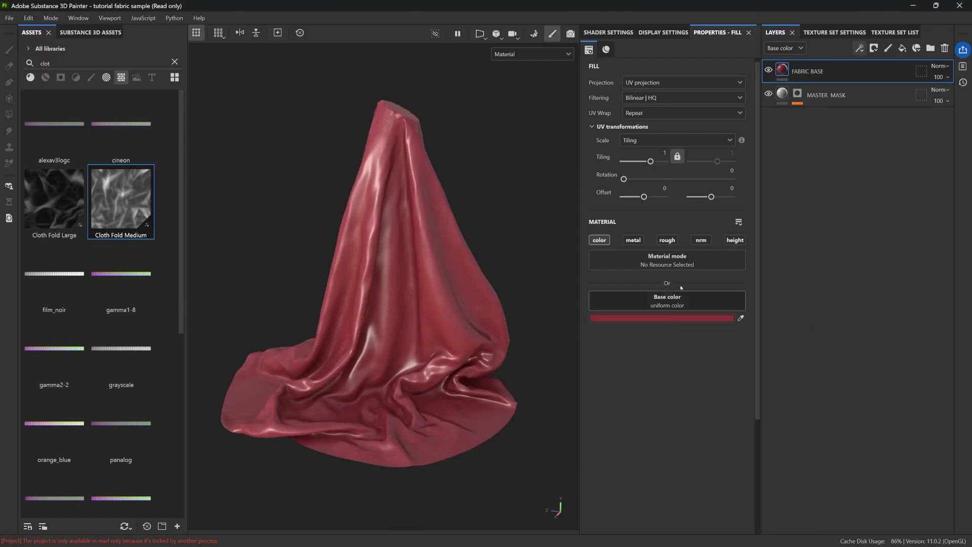
click(667, 240)
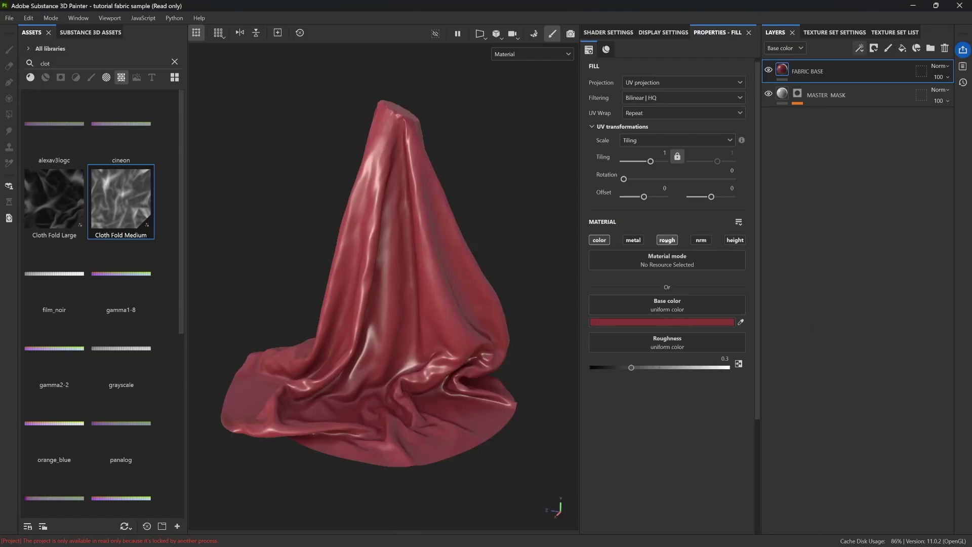
drag(649, 367, 727, 363)
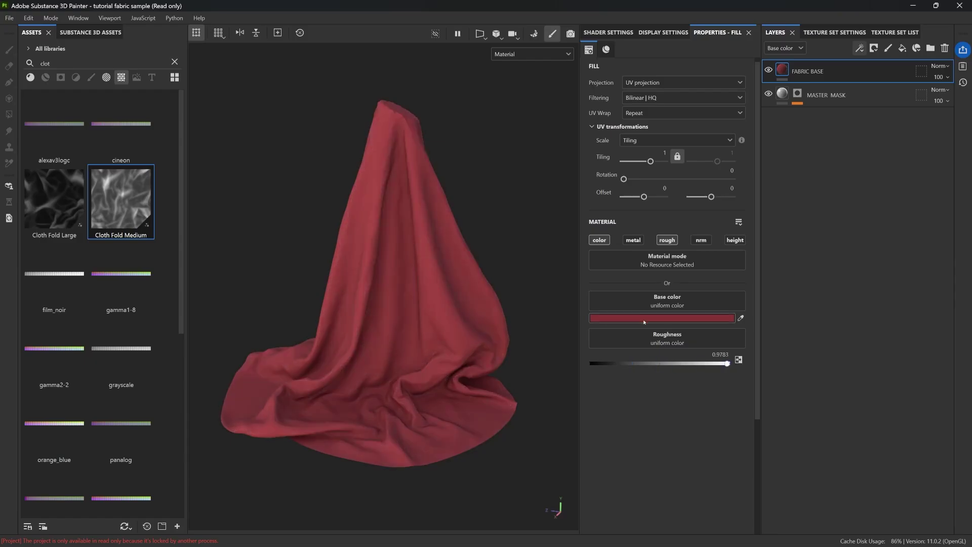
click(633, 241)
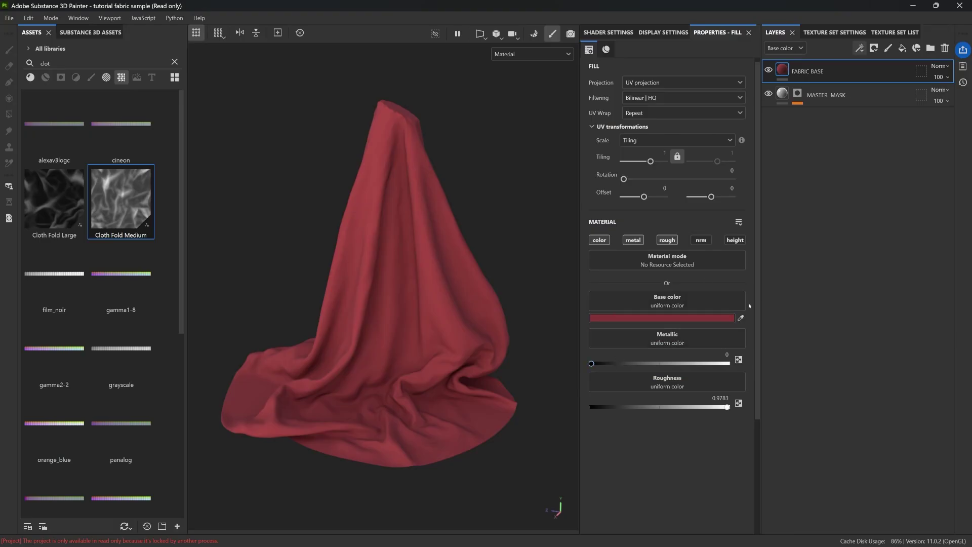
click(700, 240)
click(735, 240)
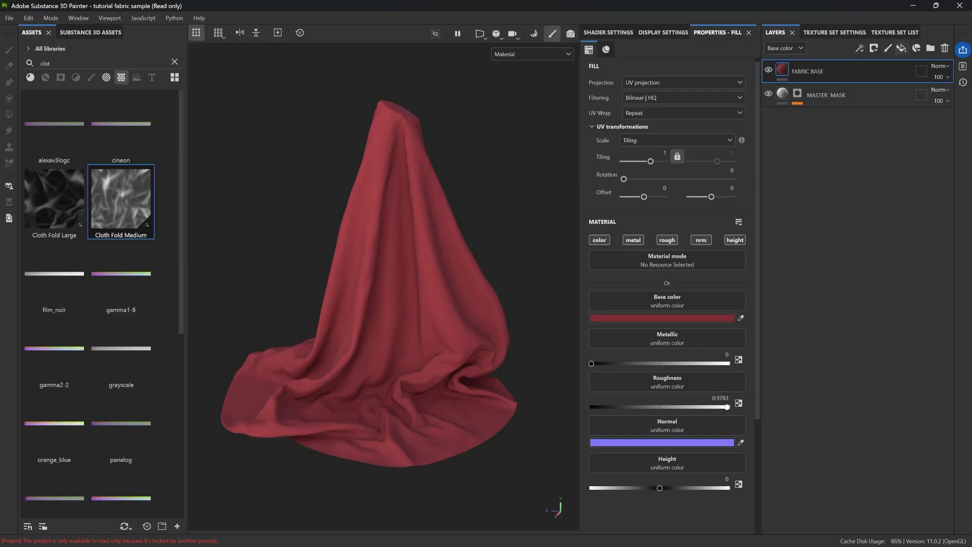
Add a fill layer above FABRIC BASE and name it PATTERN
click(902, 48)
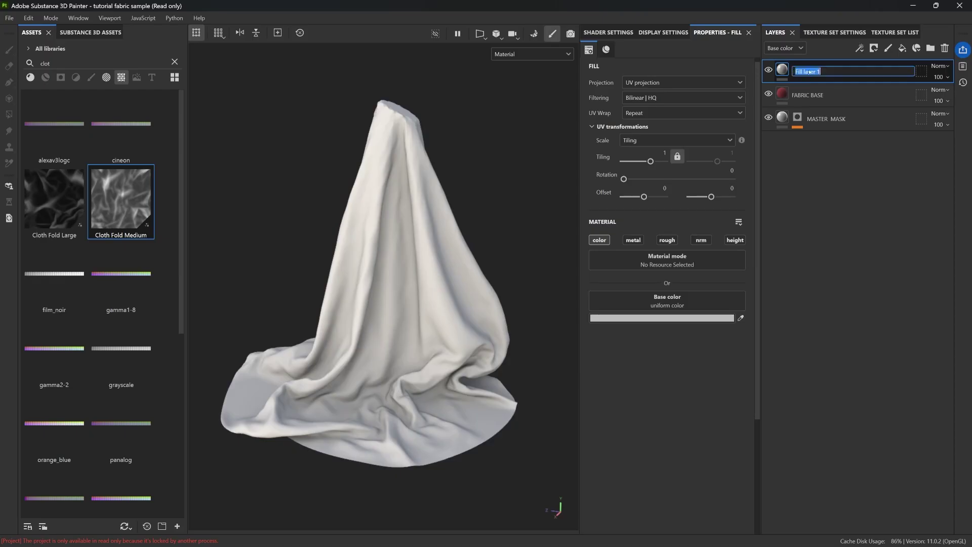
text(PATTERN)
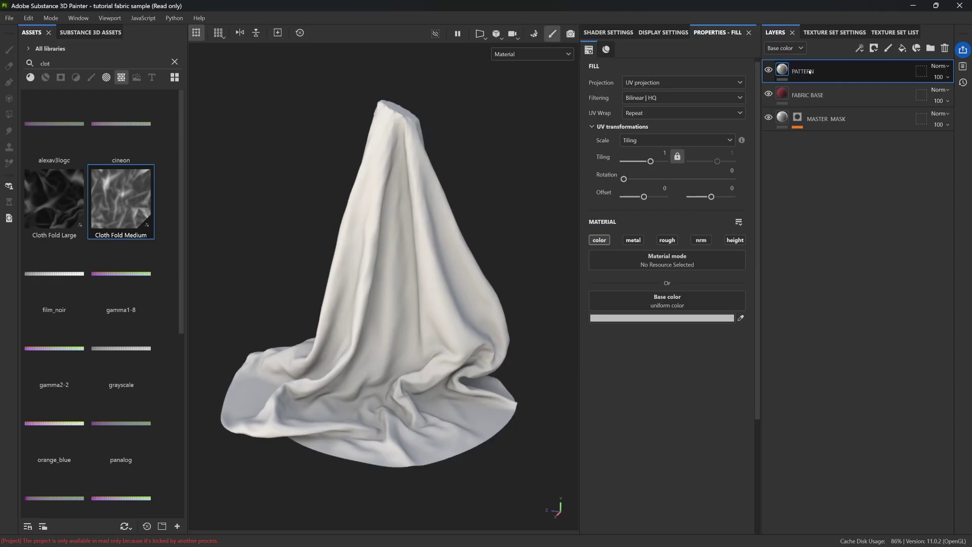
key(Return)
Display the MASTER MASK layer's mask in the viewport and examine the weave with the fold effects hidden
click(798, 118)
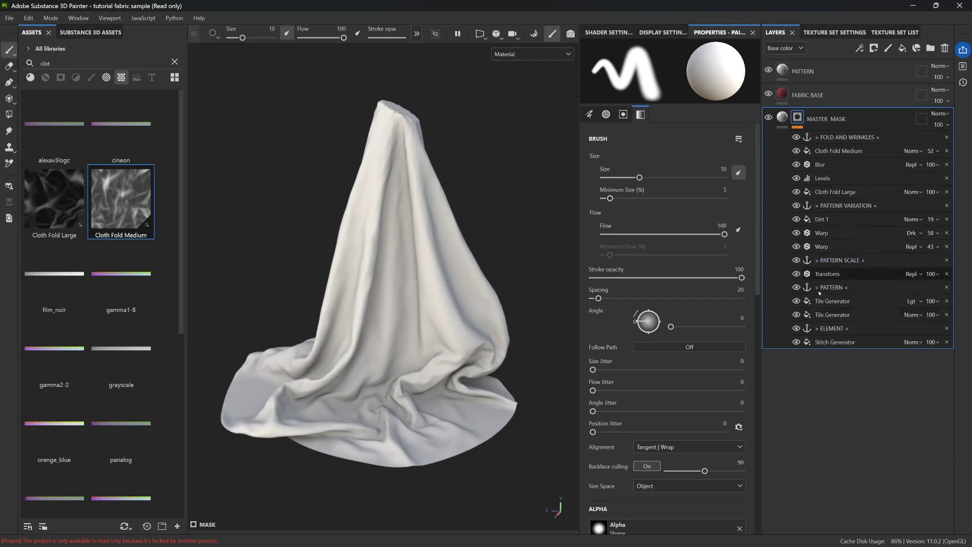
alt+click(797, 117)
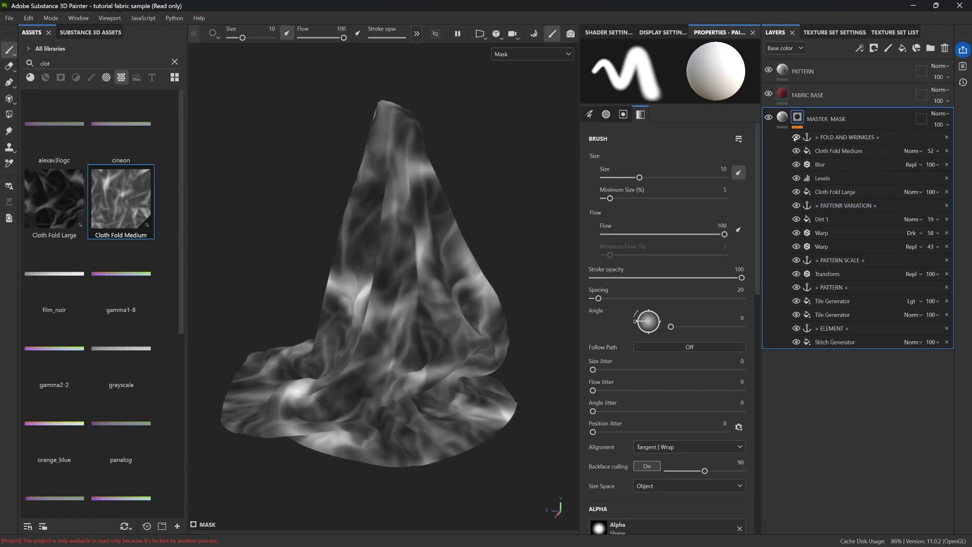
click(796, 192)
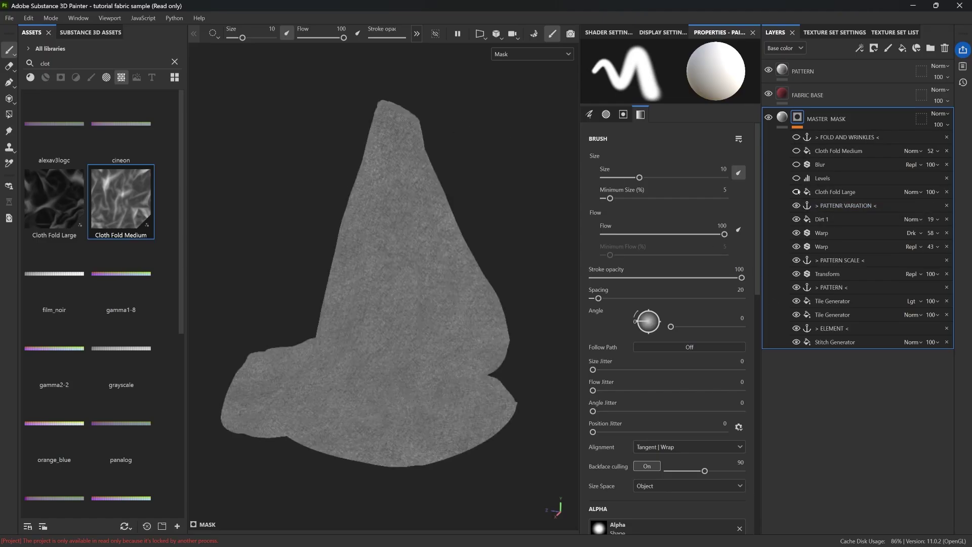
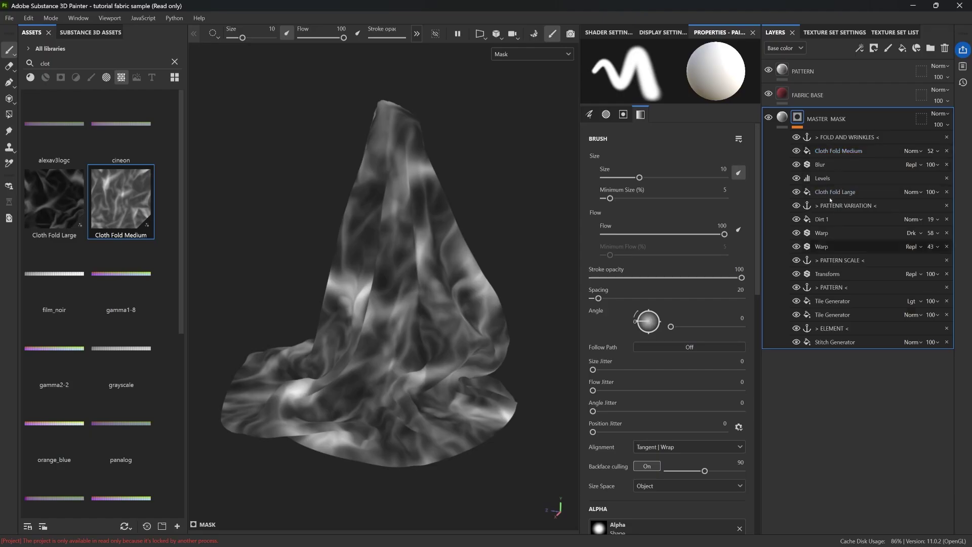
Set the PATTERN layer's base color to a bright saturated green
click(800, 71)
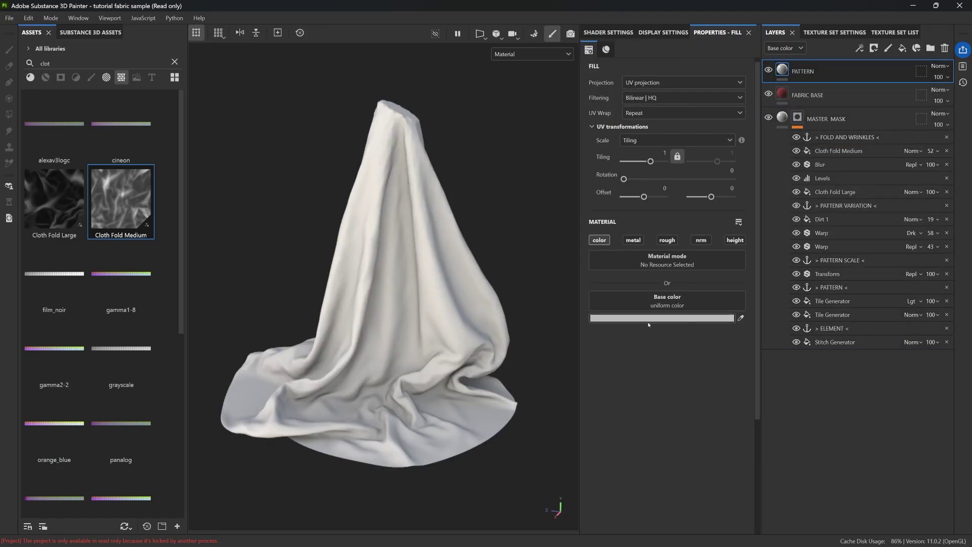
click(675, 318)
drag(784, 369, 791, 355)
drag(800, 458, 800, 427)
click(401, 200)
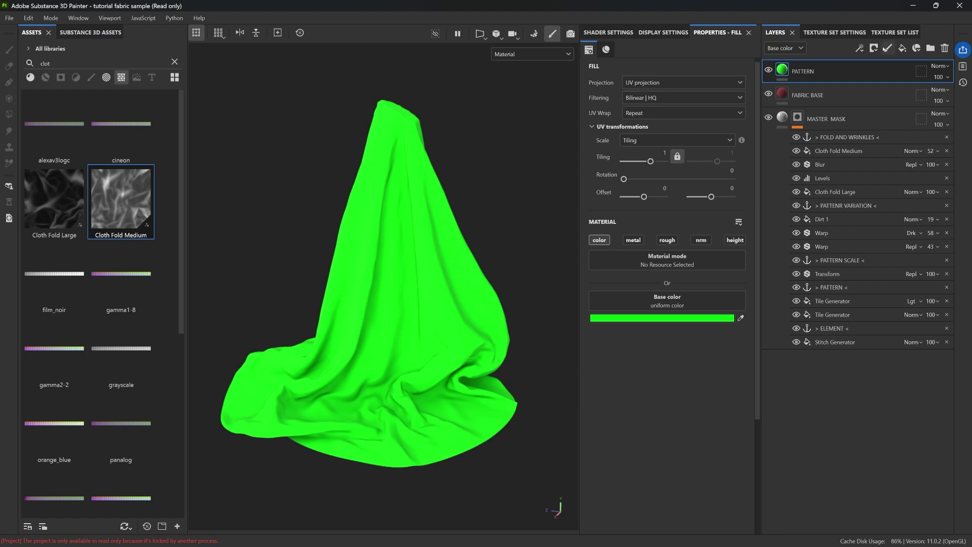
Add a black mask to the PATTERN layer and put a fill effect in that mask
click(874, 48)
click(884, 71)
click(860, 49)
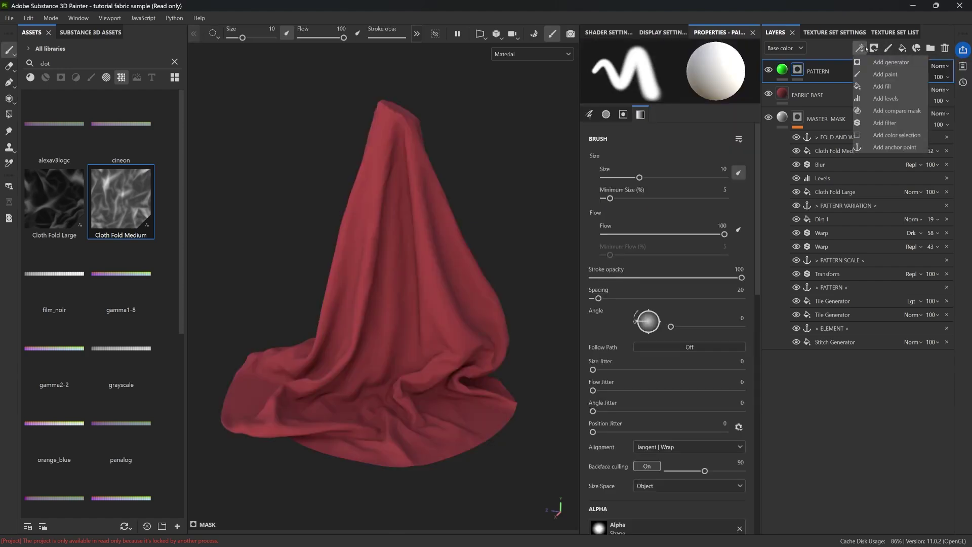
click(889, 86)
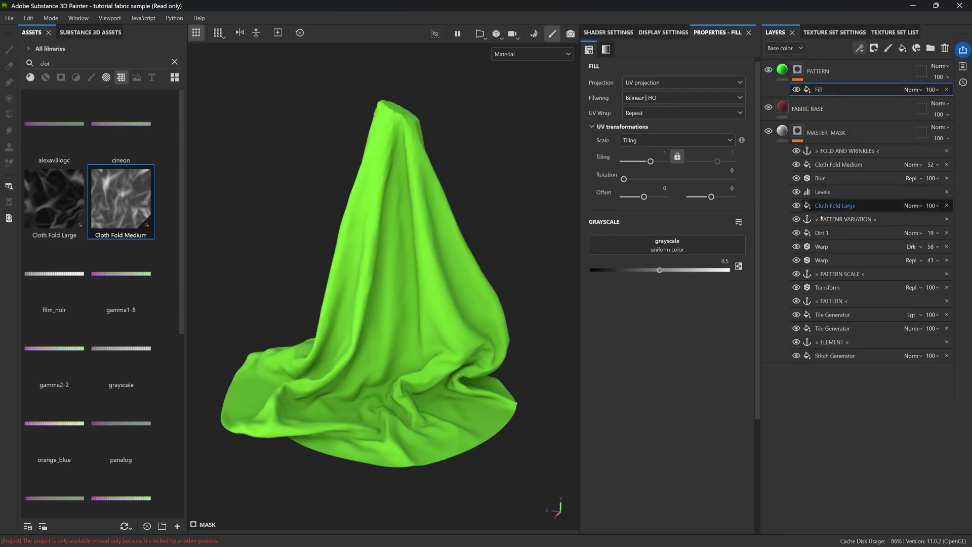
Assign the "> PATTENR VARIATION <" anchor point to the mask fill's grayscale and compare the fabric with PATTERN hidden and shown
click(660, 245)
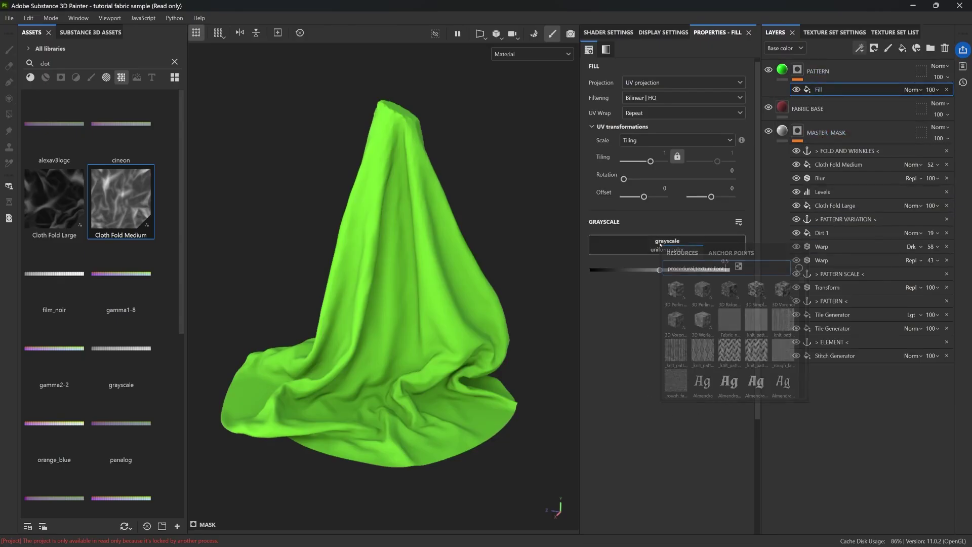
click(740, 253)
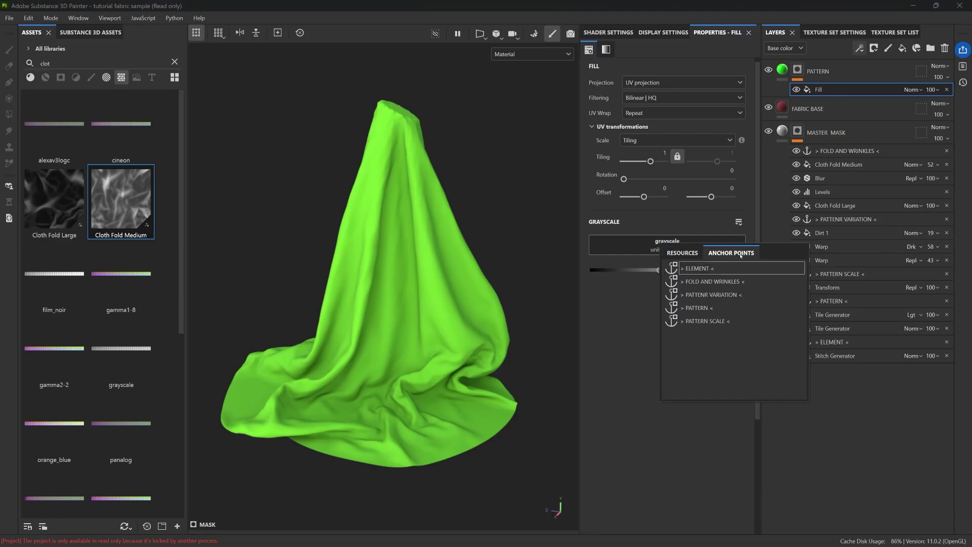
click(704, 294)
scroll(355, 264, up, 10)
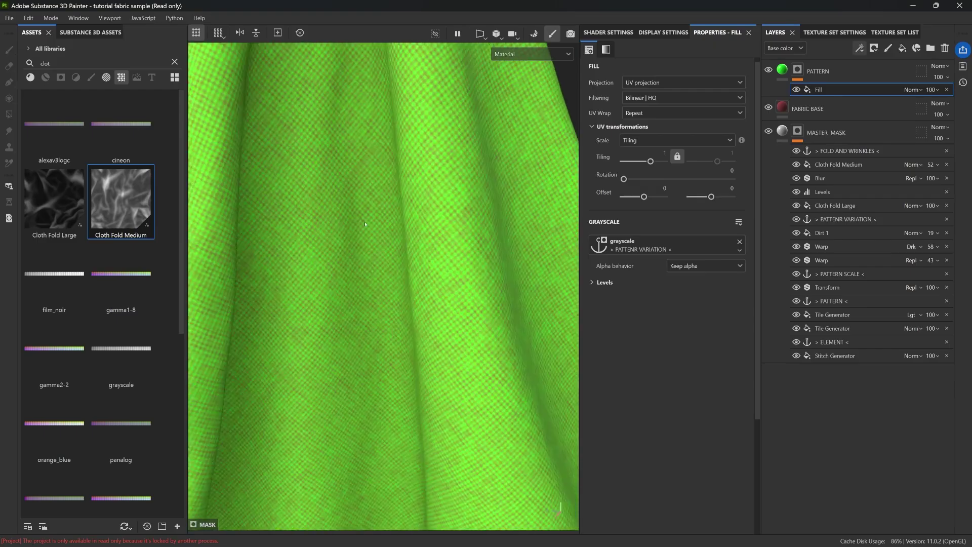
click(769, 72)
click(769, 72)
scroll(527, 184, down, 10)
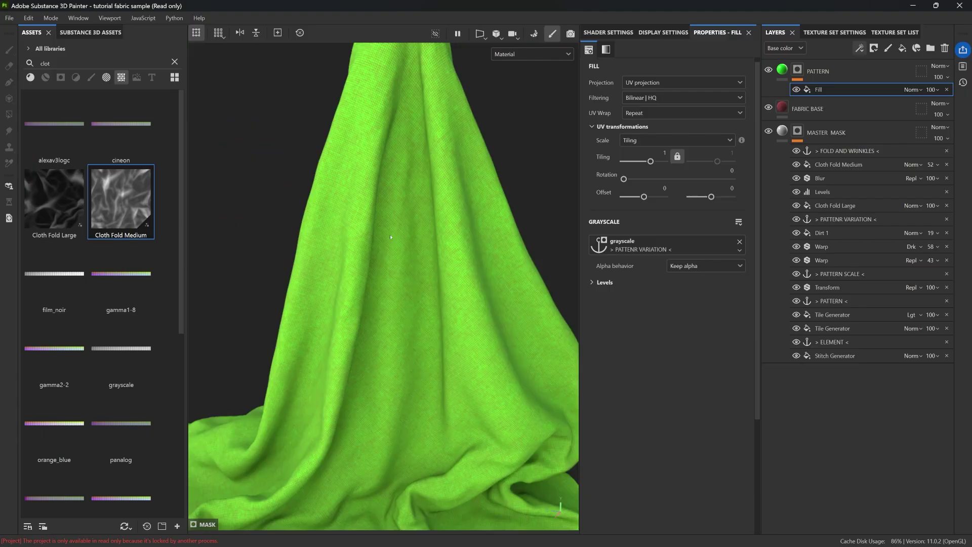
scroll(456, 241, up, 5)
Disable the PATTERN layer's color channel, enable its height channel and set the height to 0.2
click(782, 69)
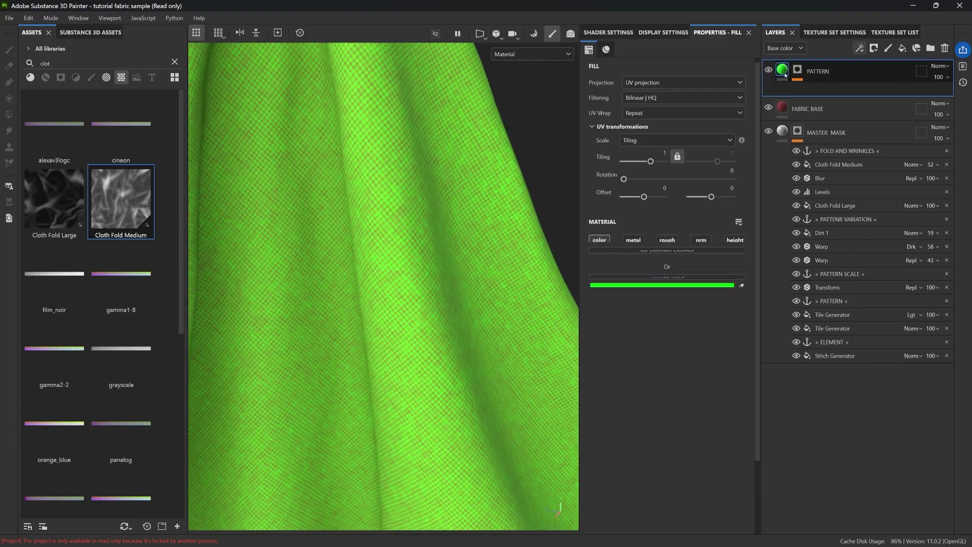
click(603, 241)
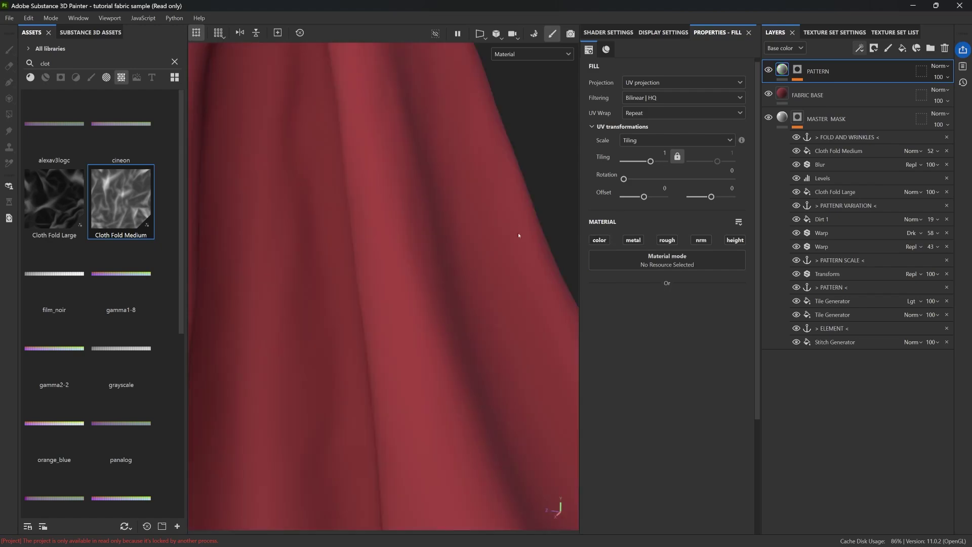
click(734, 245)
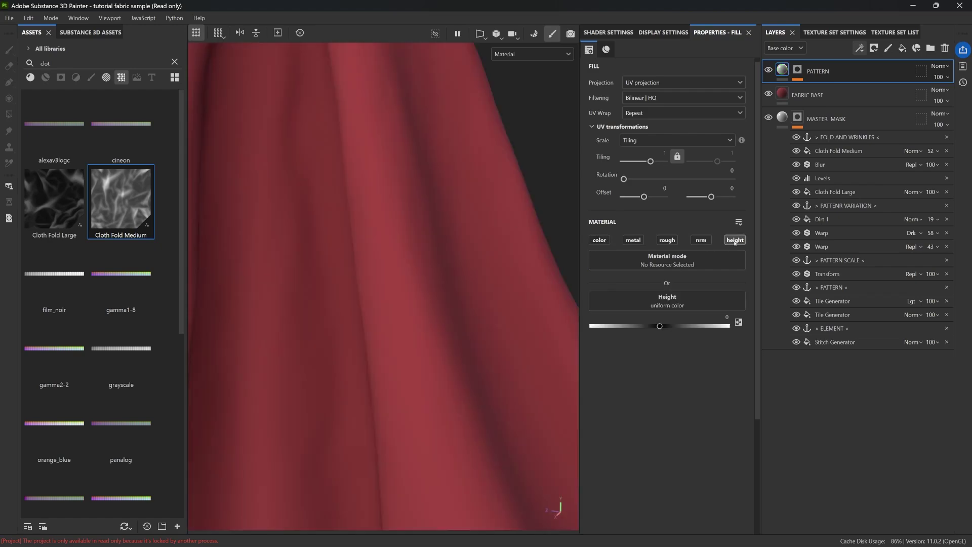
drag(664, 326, 678, 326)
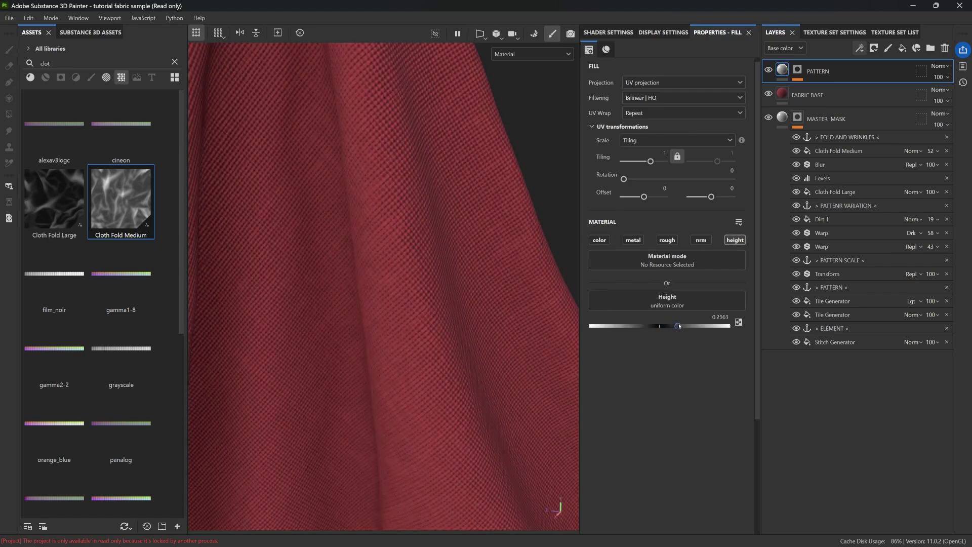
double_click(718, 319)
key(BackSpace)
scroll(557, 247, down, 3)
alt+drag(448, 295, 470, 299)
shift+right_drag(470, 299, 462, 301)
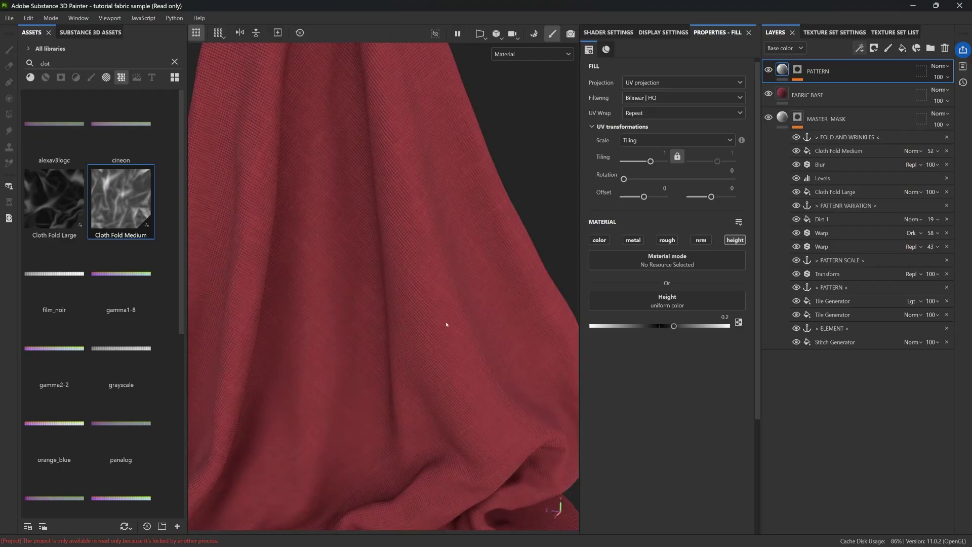
alt+drag(426, 336, 520, 271)
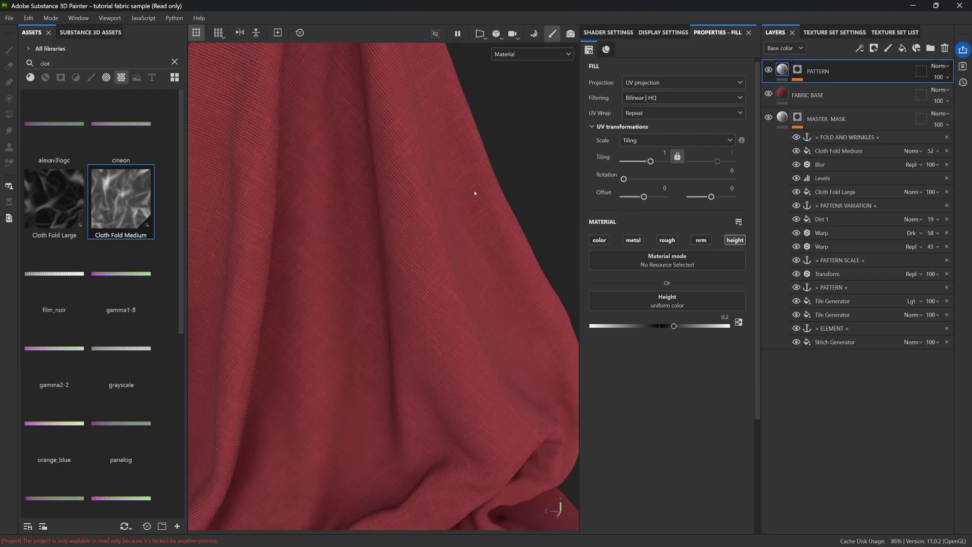
Show the PATTERN layer's mask in the viewport and add a Levels effect above the mask's fill
click(797, 69)
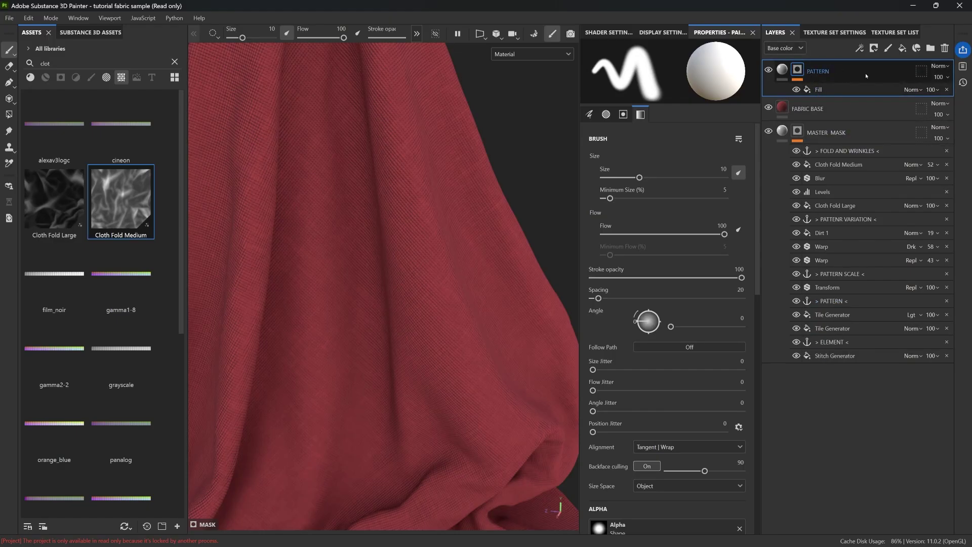
alt+click(798, 70)
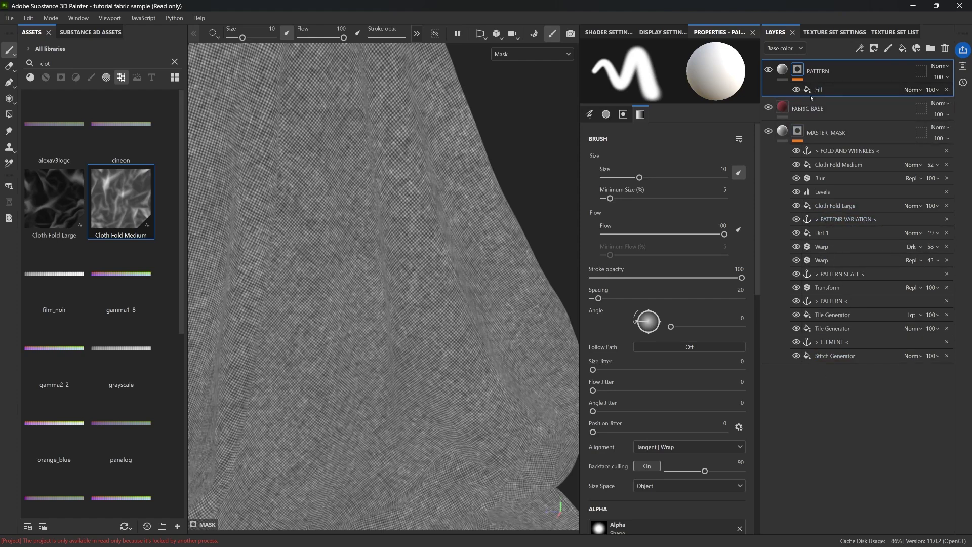
click(835, 89)
click(858, 48)
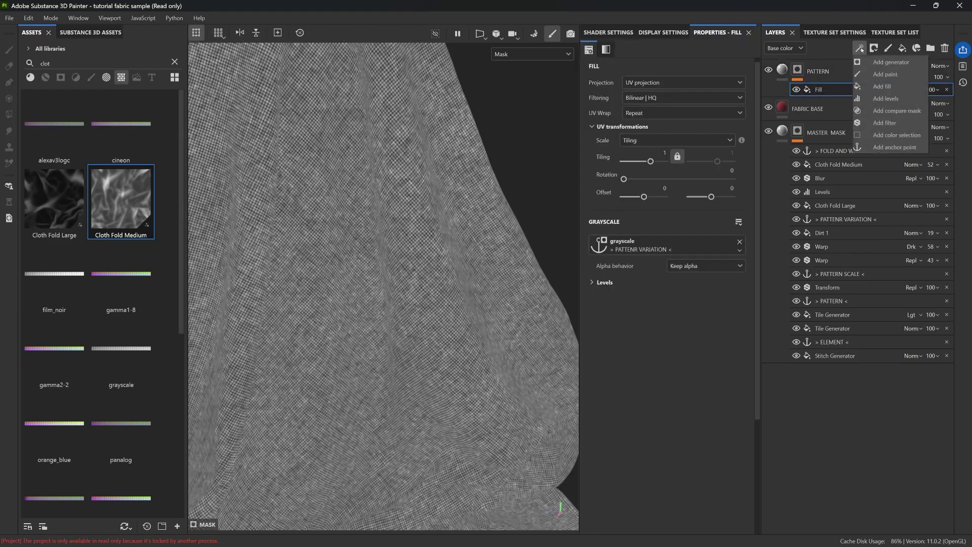
click(889, 96)
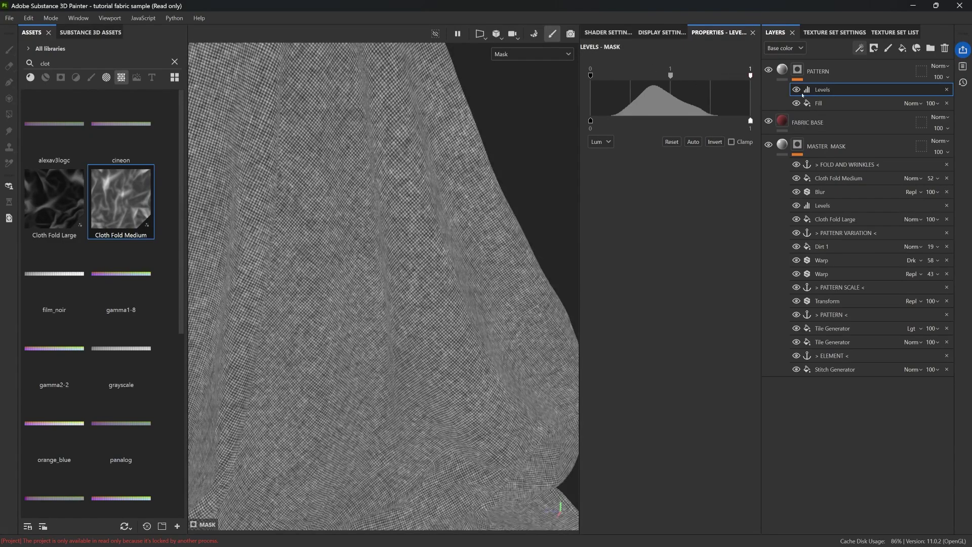
Return the viewport to the Material display and re-enable the color channel of PATTERN's fill content
click(782, 69)
click(797, 69)
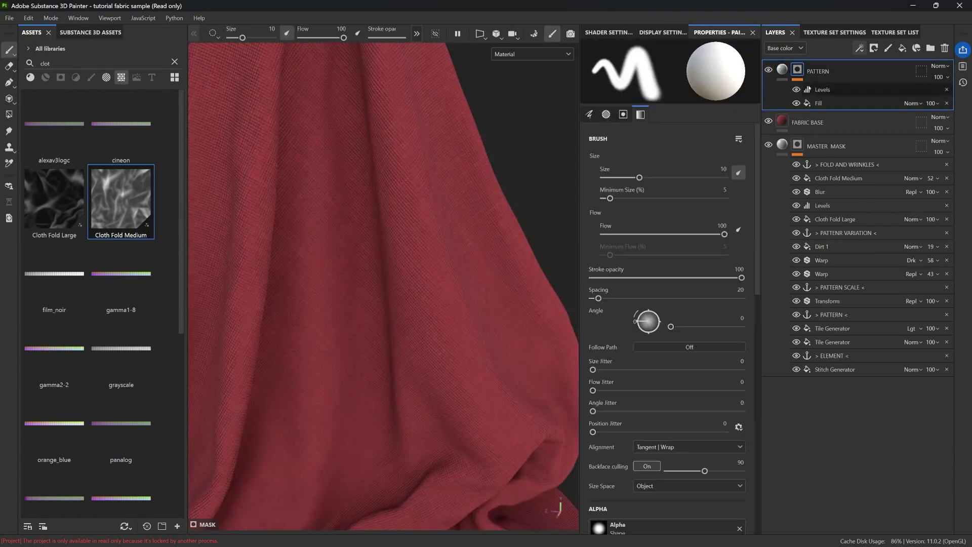
click(812, 90)
click(782, 70)
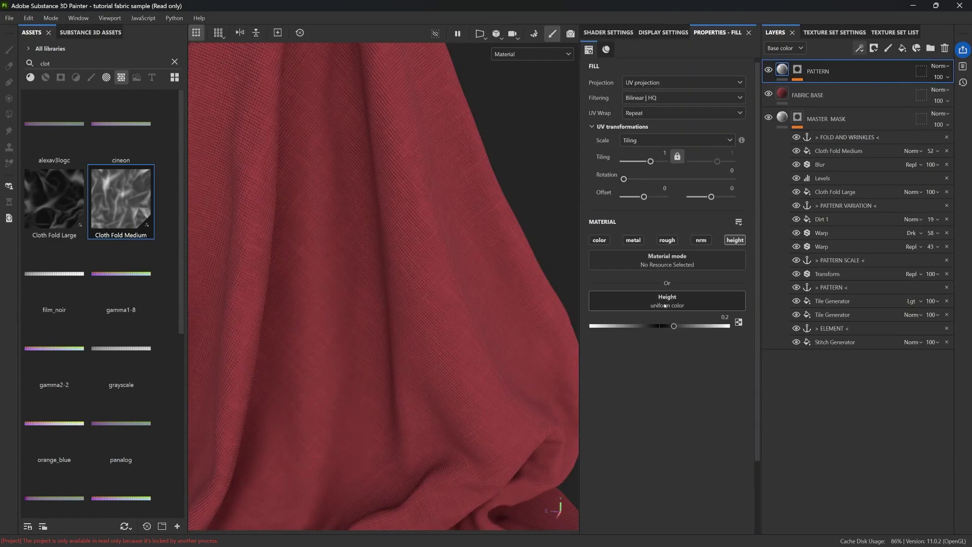
click(595, 241)
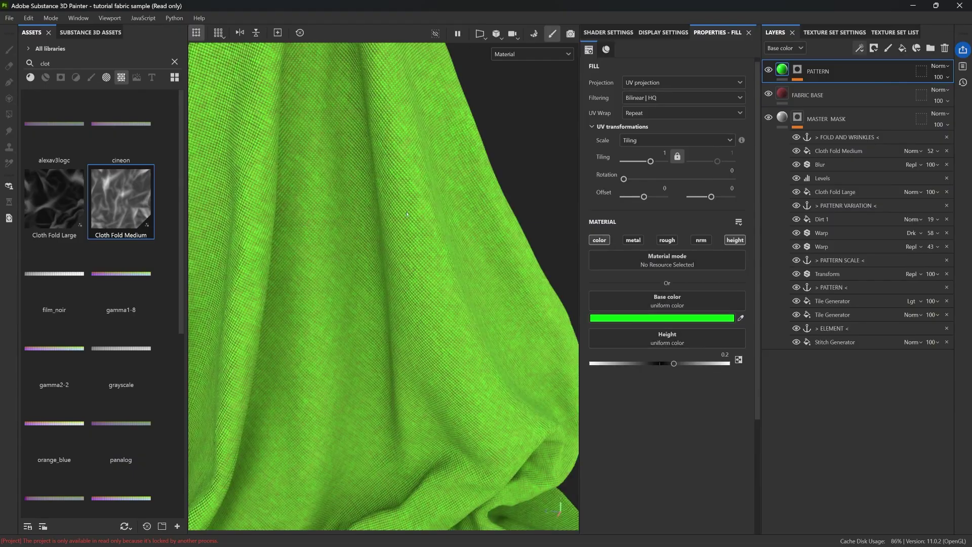
Set the PATTERN mask's Levels input black point to about 0.066 and input white point to about 0.908
click(797, 69)
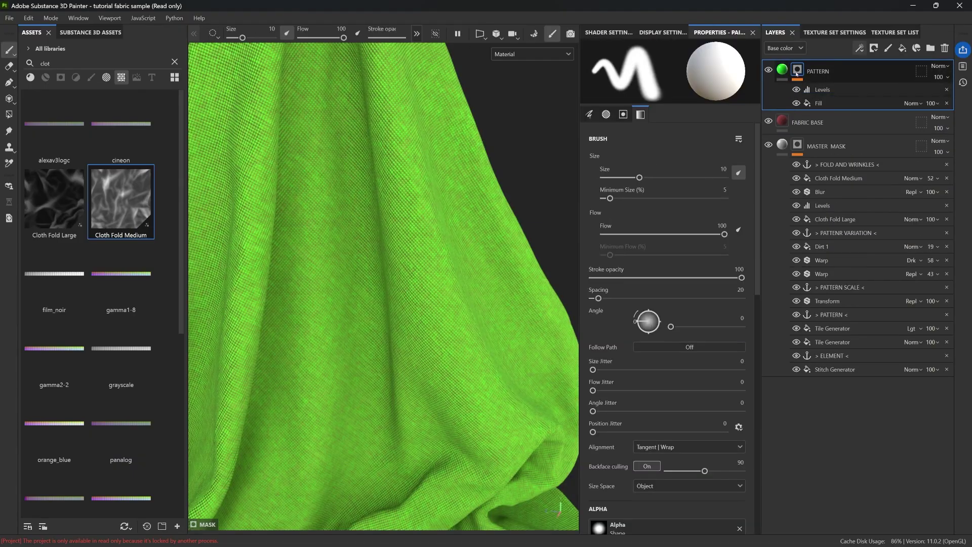
click(828, 89)
mouse_move(607, 76)
mouse_down()
mouse_move(659, 68)
mouse_move(603, 75)
mouse_up()
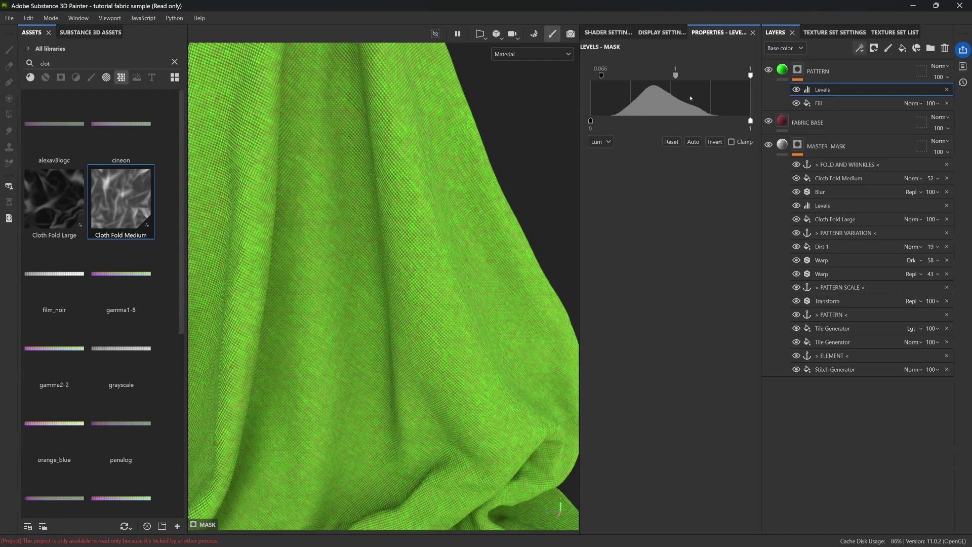
mouse_move(749, 75)
mouse_down()
mouse_move(705, 76)
mouse_move(736, 80)
mouse_up()
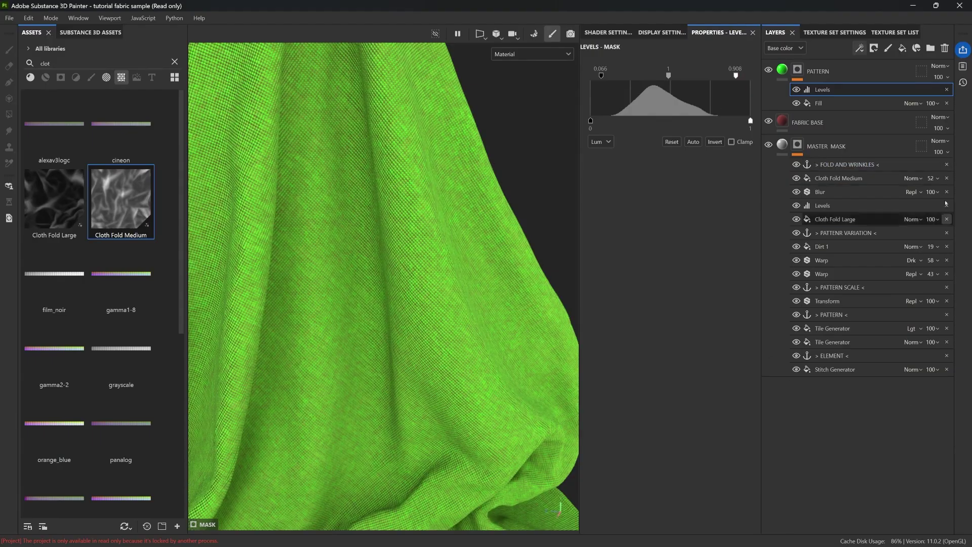
Raise the PATTERN mask's Levels input black point to about 0.209 and its midtone to about 1.395
drag(607, 76, 679, 77)
scroll(451, 242, up, 3)
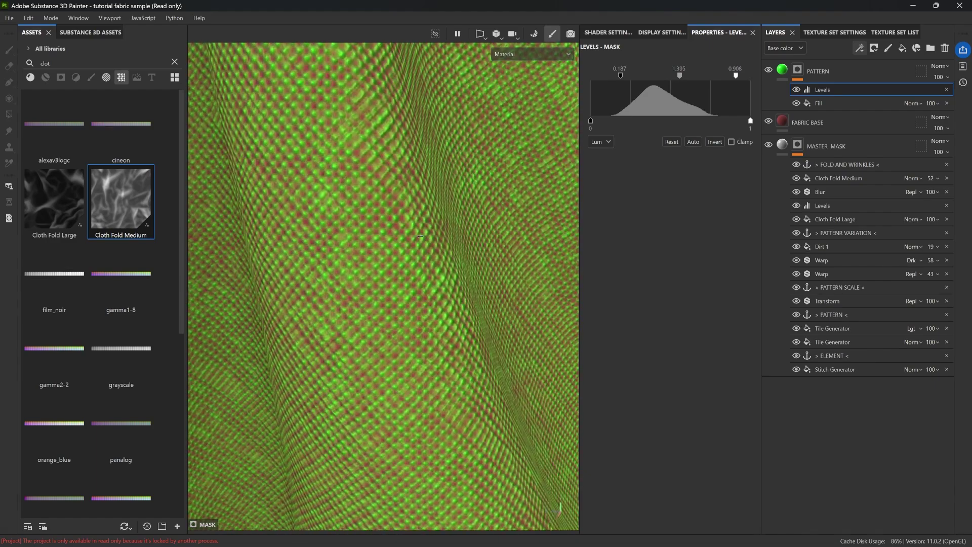
mouse_move(434, 179)
alt+mouse_down()
mouse_move(456, 243)
mouse_move(489, 246)
mouse_move(513, 206)
alt+mouse_up()
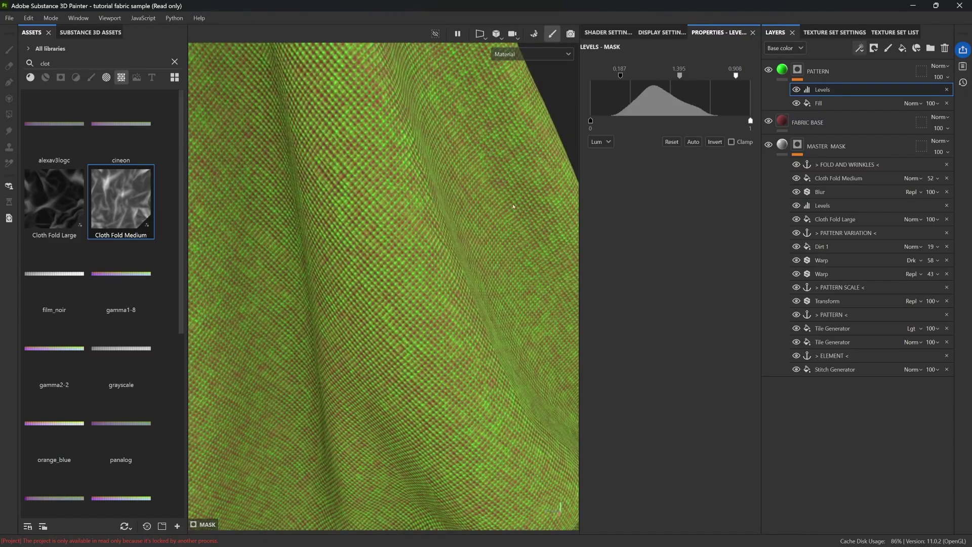
drag(618, 74, 624, 75)
key(f)
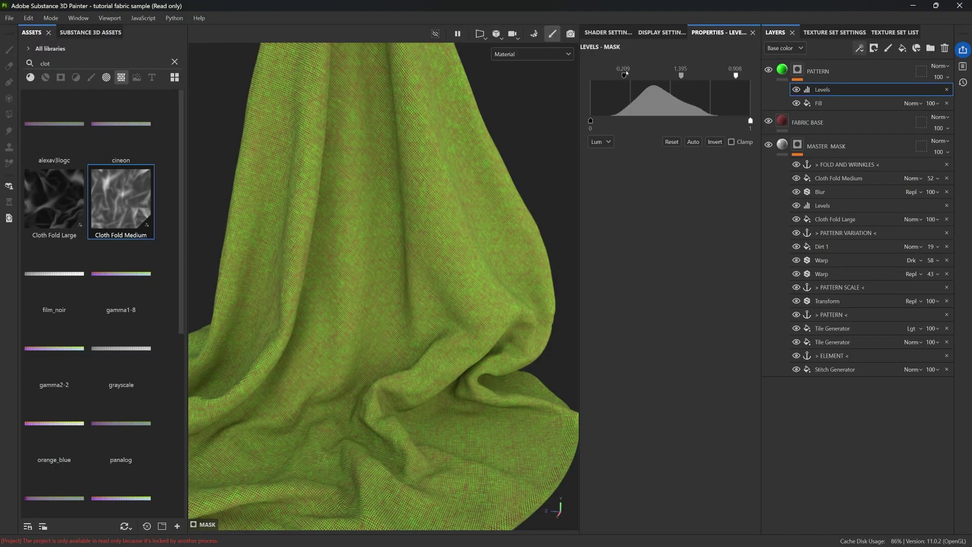
alt+drag(401, 156, 425, 151)
Sample FABRIC BASE's red as the PATTERN layer's base color and lower its height to about 0.1047
click(781, 71)
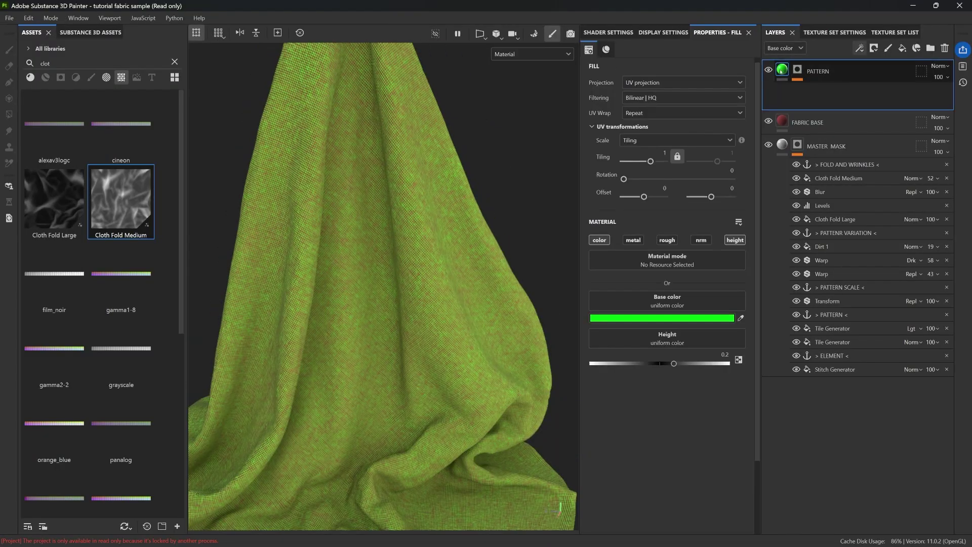
click(740, 317)
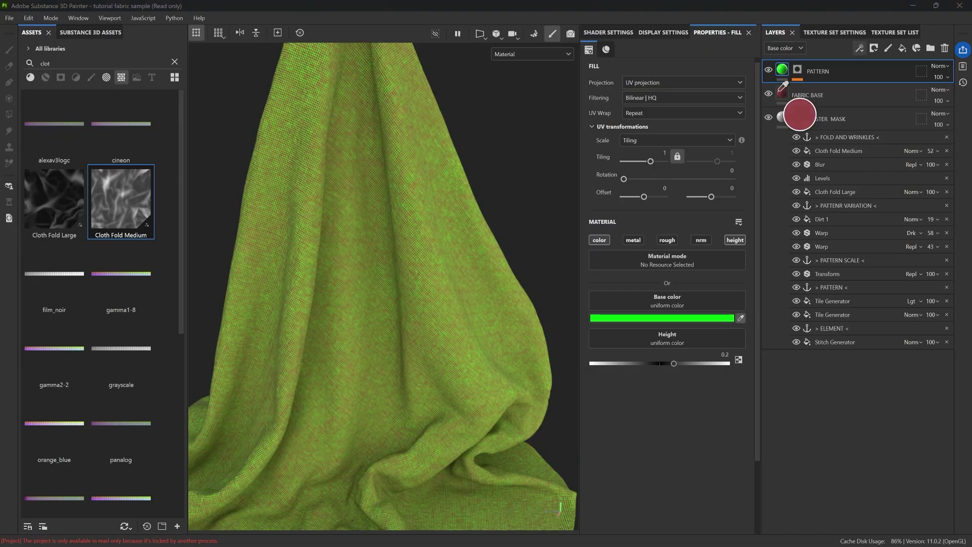
click(780, 92)
scroll(395, 284, up, 5)
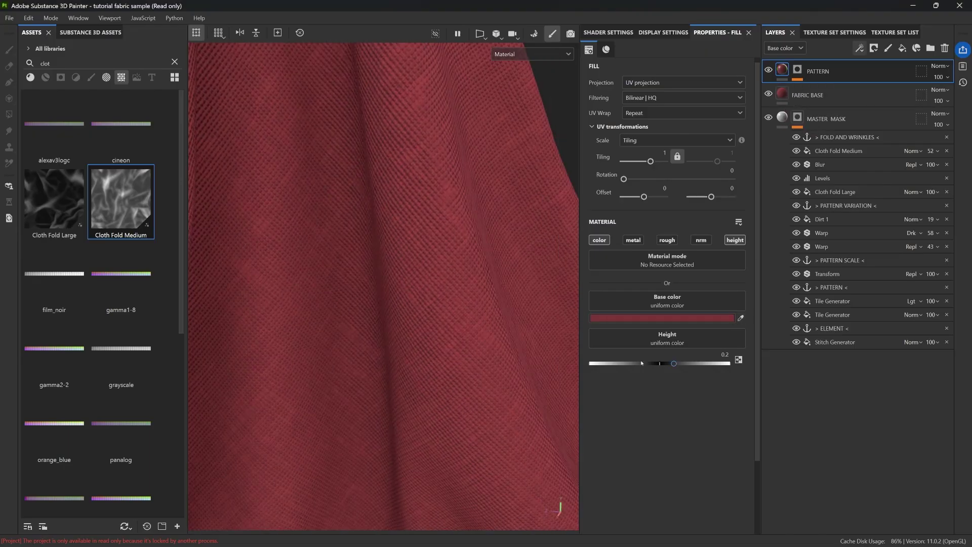
drag(679, 365, 667, 364)
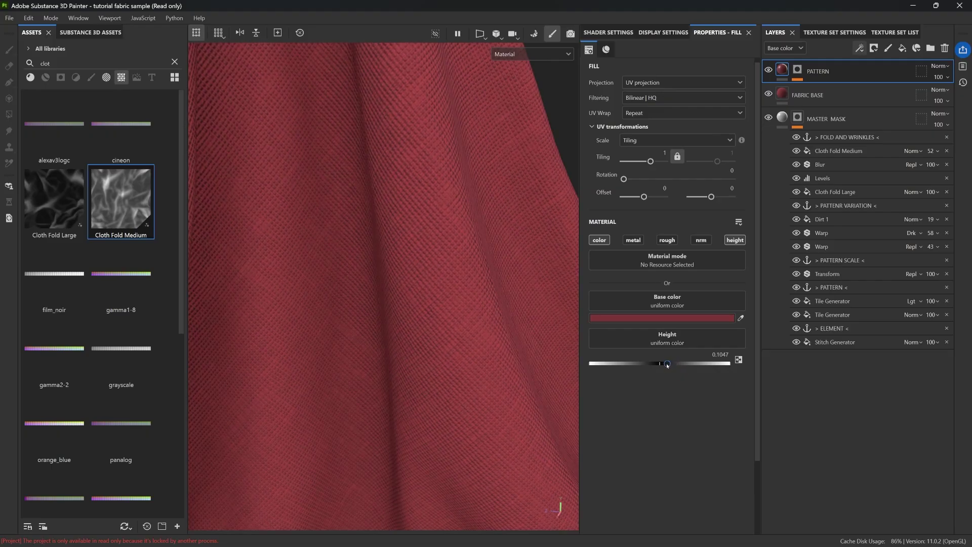
Set the PATTERN mask's Levels input black point to 0, white point to about 0.737 and midtone to about 1.451
click(797, 70)
click(821, 91)
mouse_move(620, 75)
mouse_down()
mouse_move(665, 77)
mouse_move(618, 76)
mouse_up()
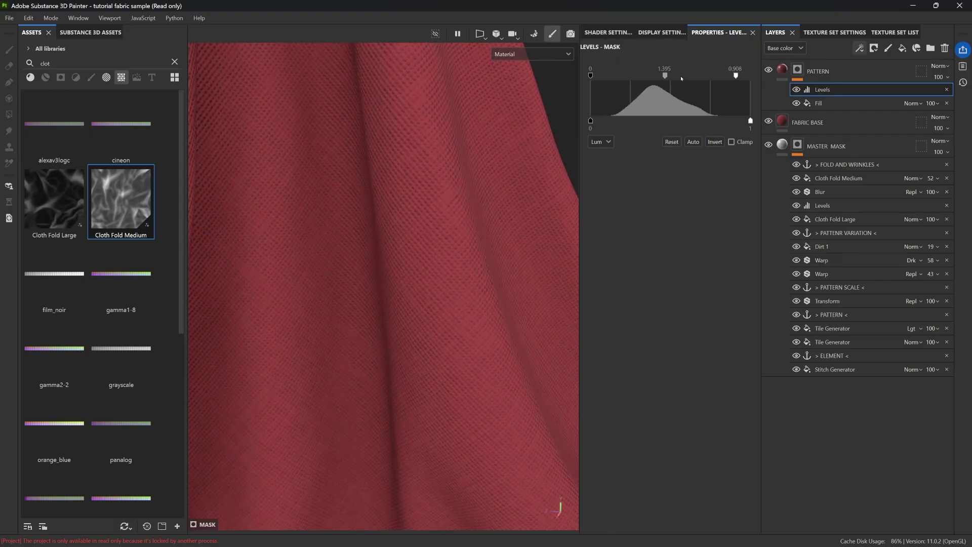
drag(736, 76, 709, 79)
drag(650, 76, 651, 76)
scroll(461, 256, down, 3)
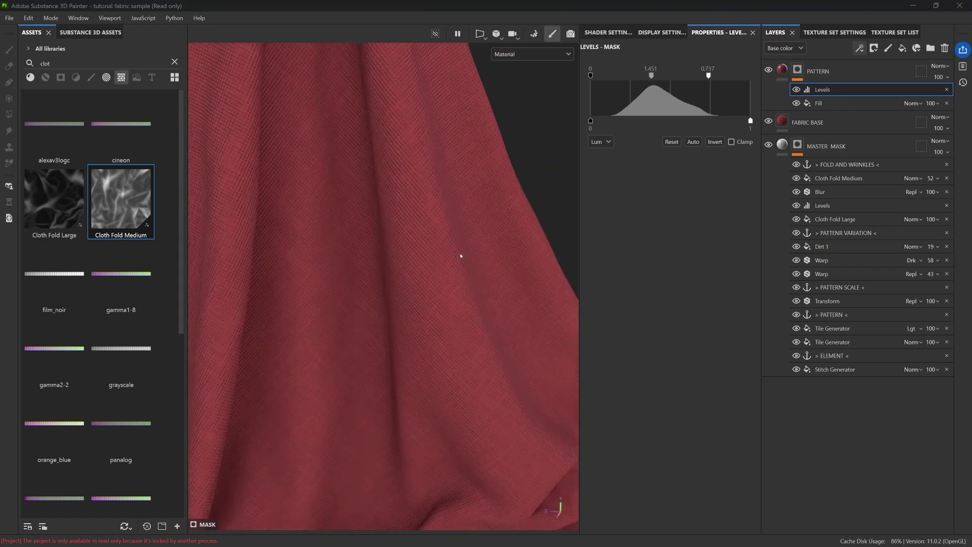
middle_drag(415, 243, 427, 265)
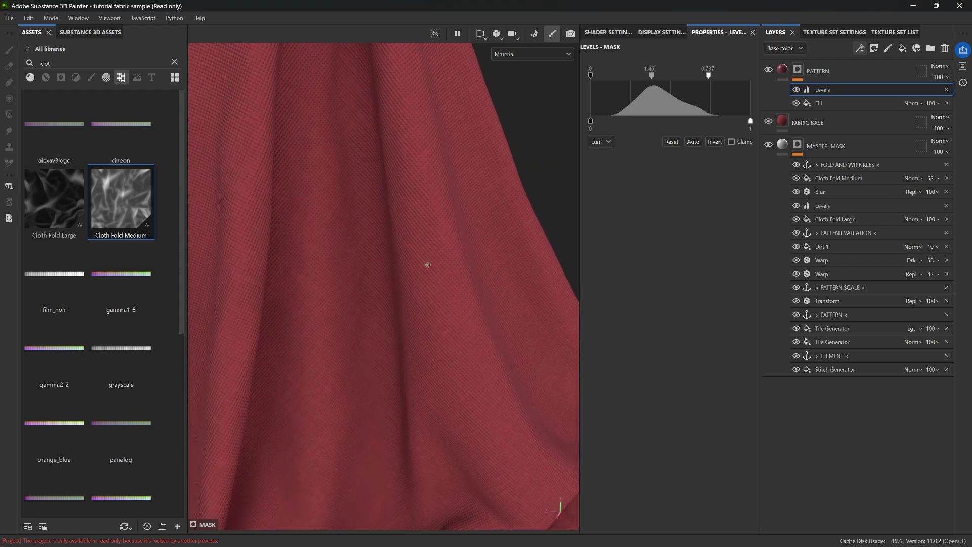
middle_drag(419, 228, 412, 239)
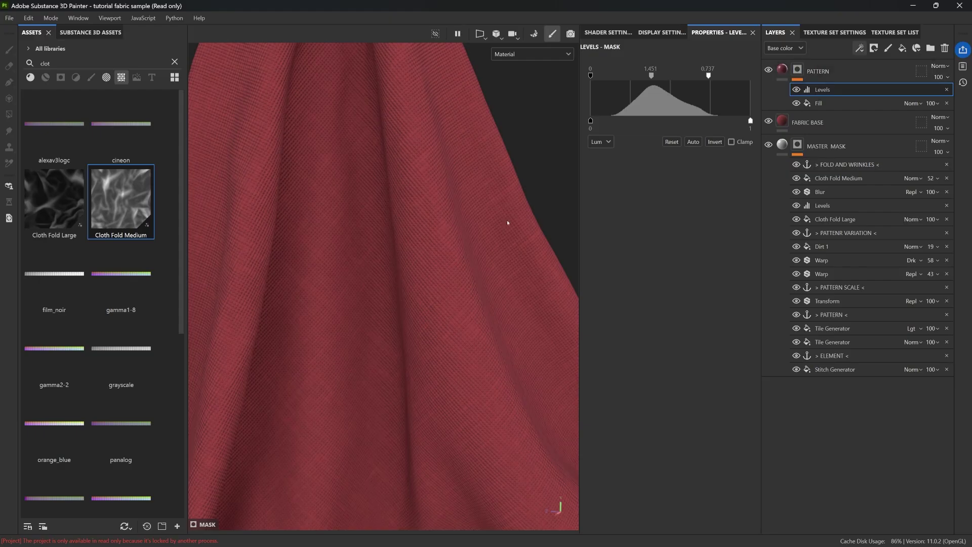
mouse_move(400, 252)
alt+mouse_down()
mouse_move(362, 236)
mouse_move(412, 248)
alt+mouse_up()
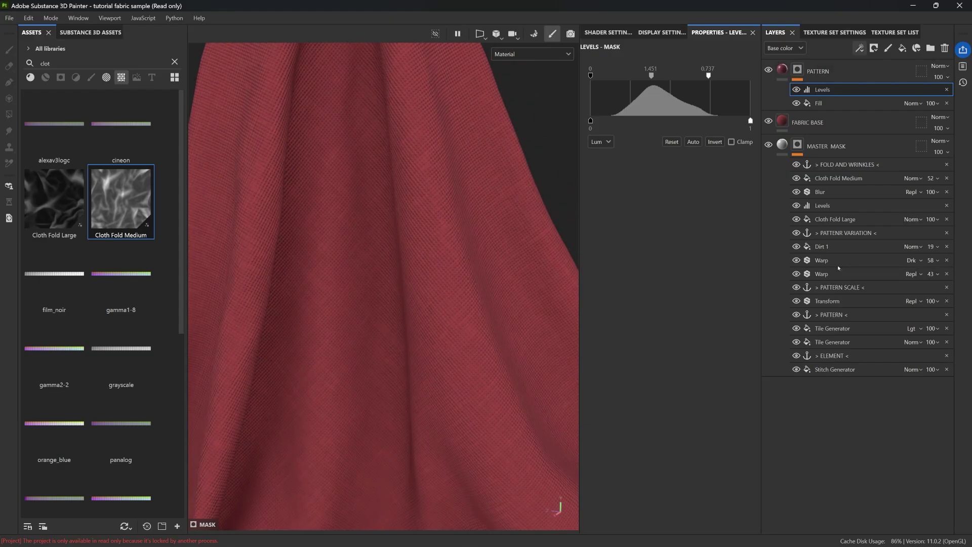
Raise the opacity of the master mask's lower Warp filter to 85 and the upper Warp filter to 80
click(925, 276)
click(934, 274)
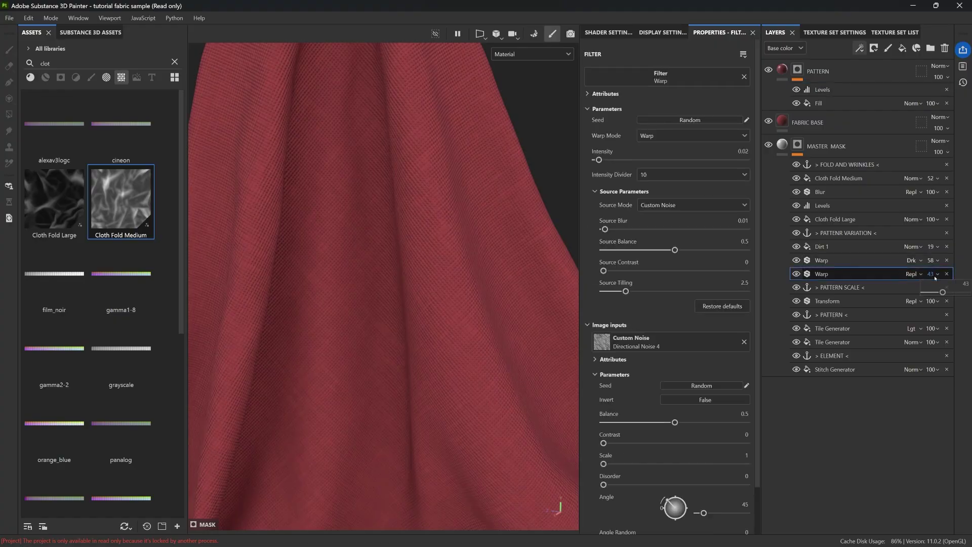
drag(942, 292, 959, 278)
click(950, 267)
click(930, 260)
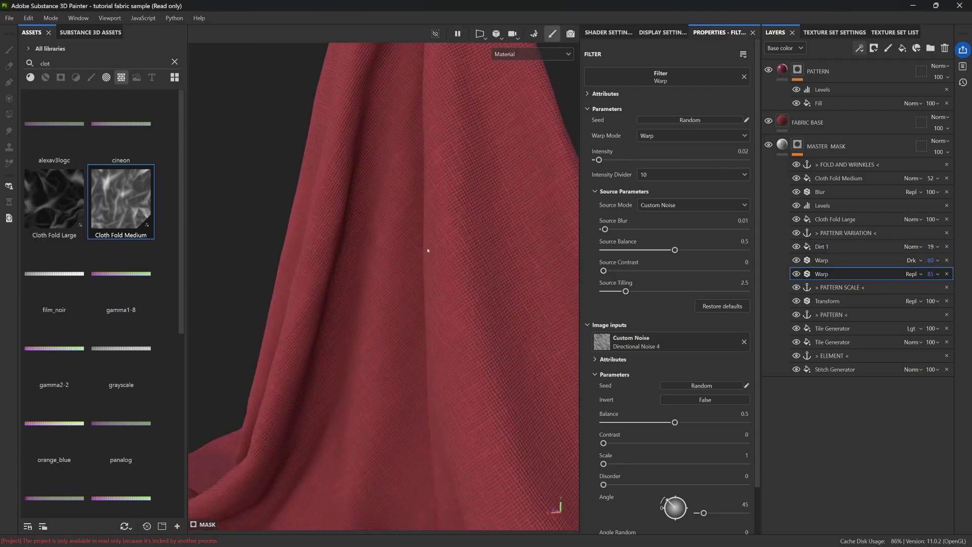
alt+drag(428, 249, 501, 238)
shift+right_drag(501, 239, 448, 249)
key(f)
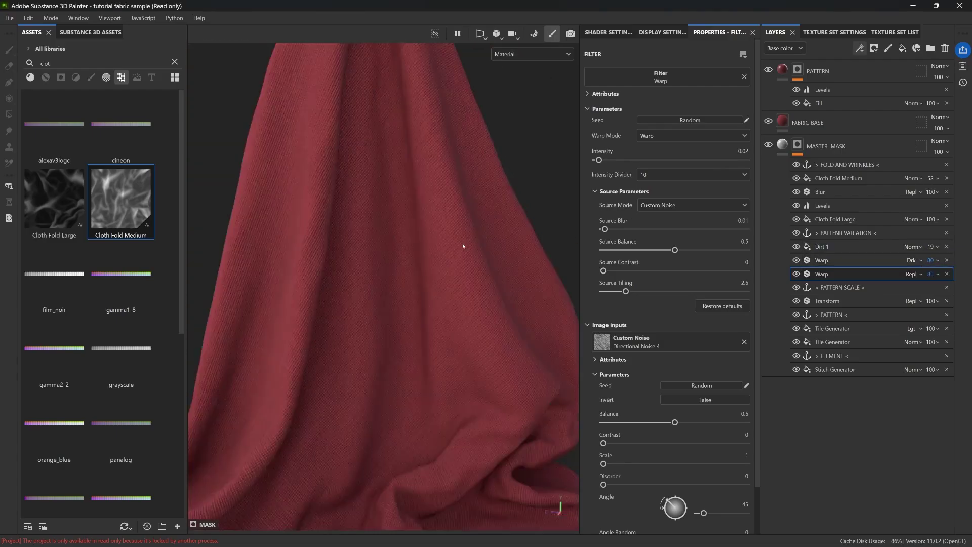
Enable the PATTERN layer's roughness channel and set the roughness to about 0.639
click(781, 73)
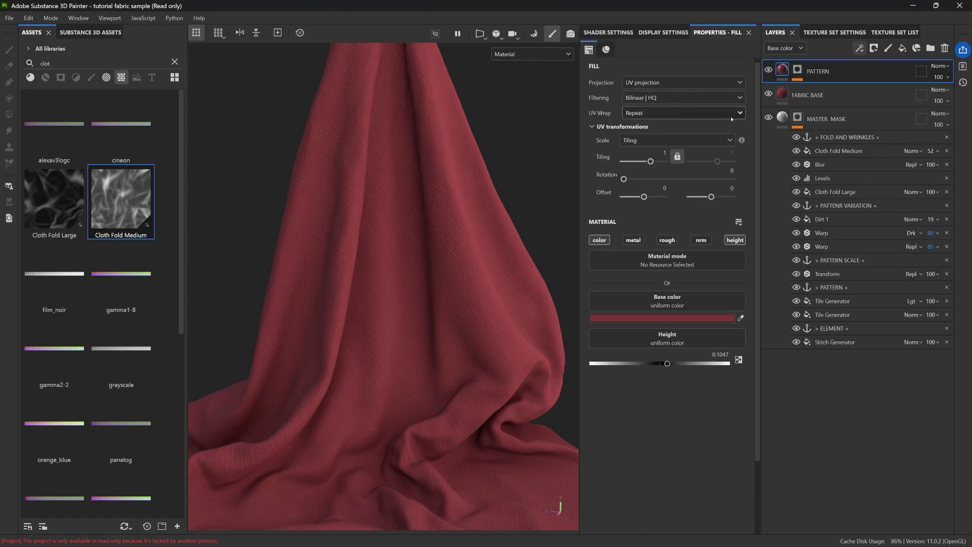
click(667, 240)
drag(631, 364, 693, 363)
shift+right_drag(512, 257, 475, 210)
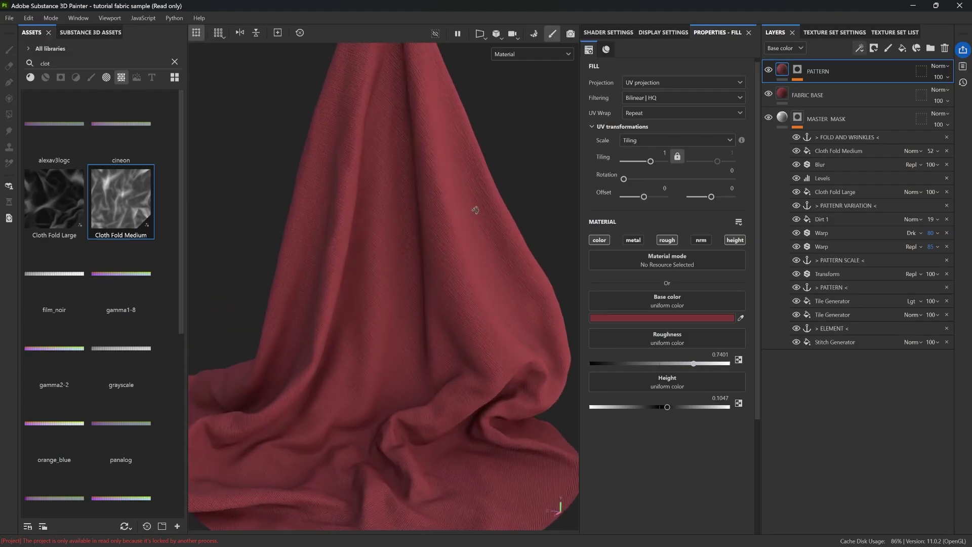
mouse_move(690, 363)
mouse_down()
mouse_move(612, 363)
mouse_move(636, 364)
mouse_up()
shift+right_drag(461, 188, 475, 198)
drag(636, 364, 679, 364)
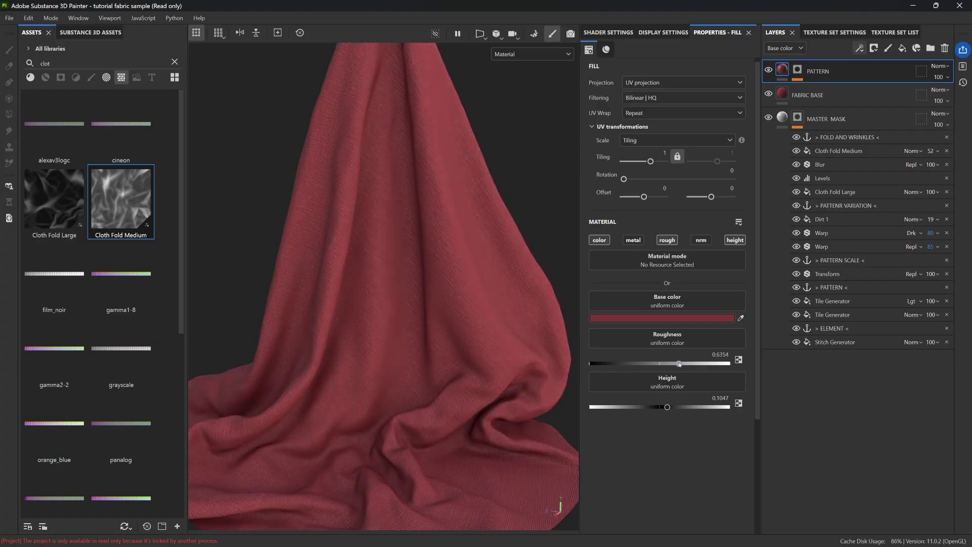
Darken the PATTERN layer's base color to 692D2D
click(677, 319)
drag(721, 409, 742, 426)
alt+right_drag(443, 284, 590, 325)
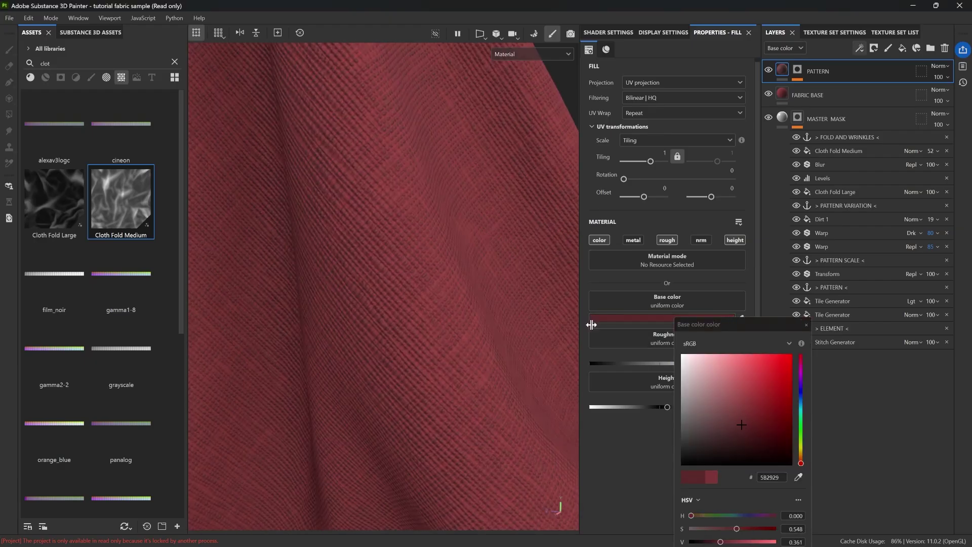
click(740, 425)
drag(740, 424, 743, 418)
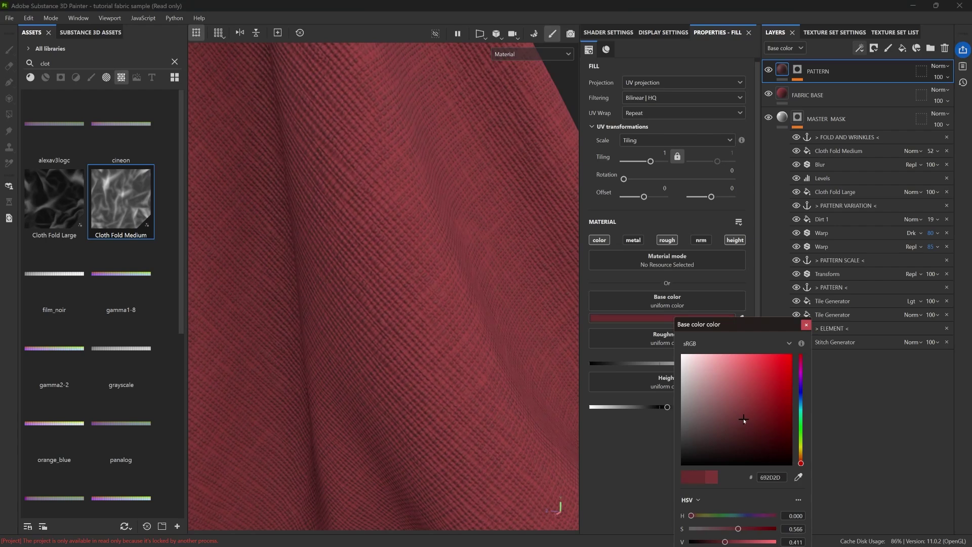
click(801, 63)
Darken the base color of FABRIC BASE and change PATTERN's base color to a lighter red
click(815, 95)
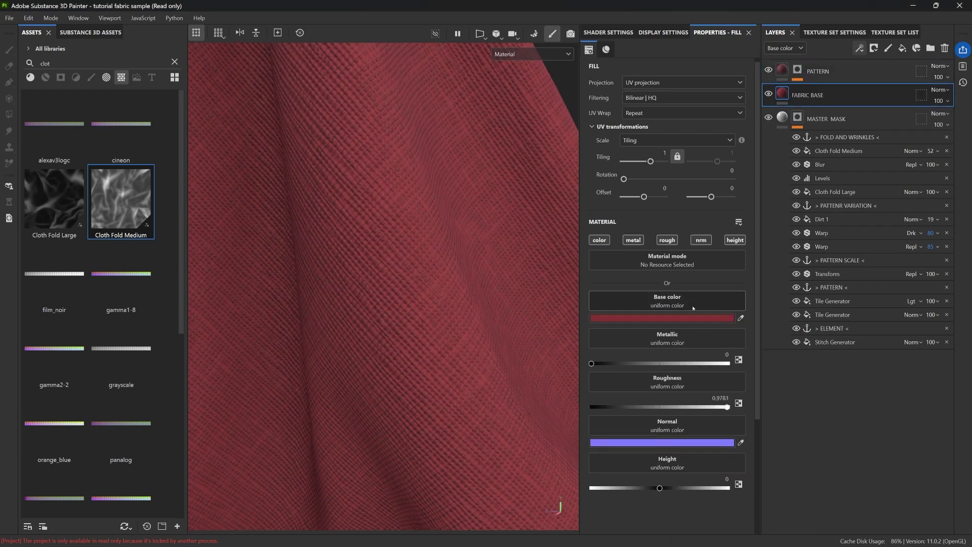
click(661, 318)
drag(744, 419, 742, 399)
click(813, 72)
click(701, 318)
scroll(376, 288, down, 5)
click(267, 258)
alt+middle_drag(267, 259, 349, 249)
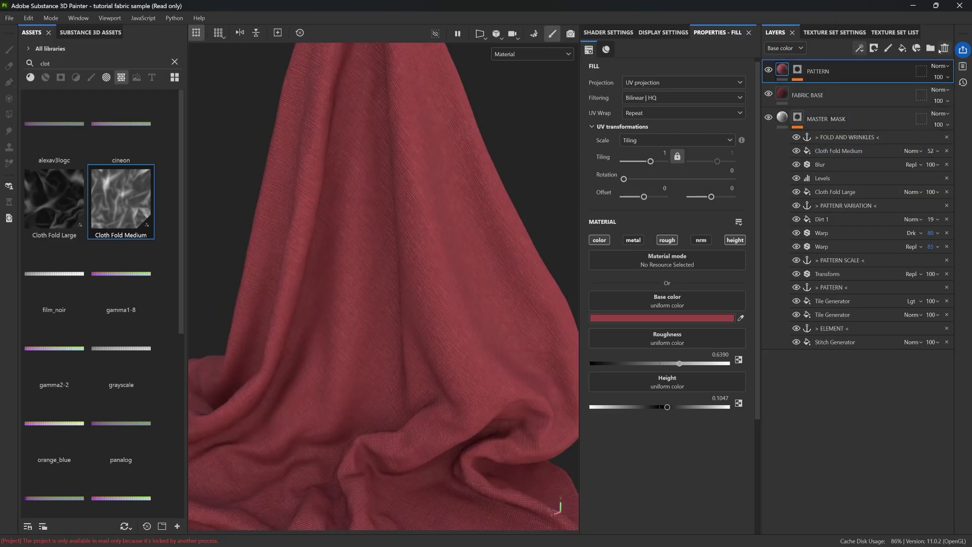
Add a fill layer above PATTERN with only its color channel active and rename it "fold"
click(901, 50)
double_click(825, 72)
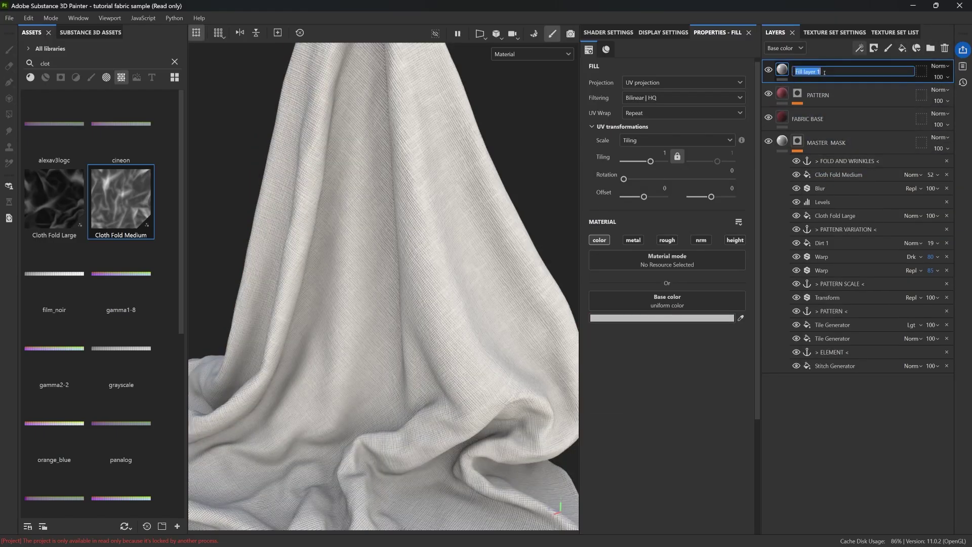
text(fold)
key(Return)
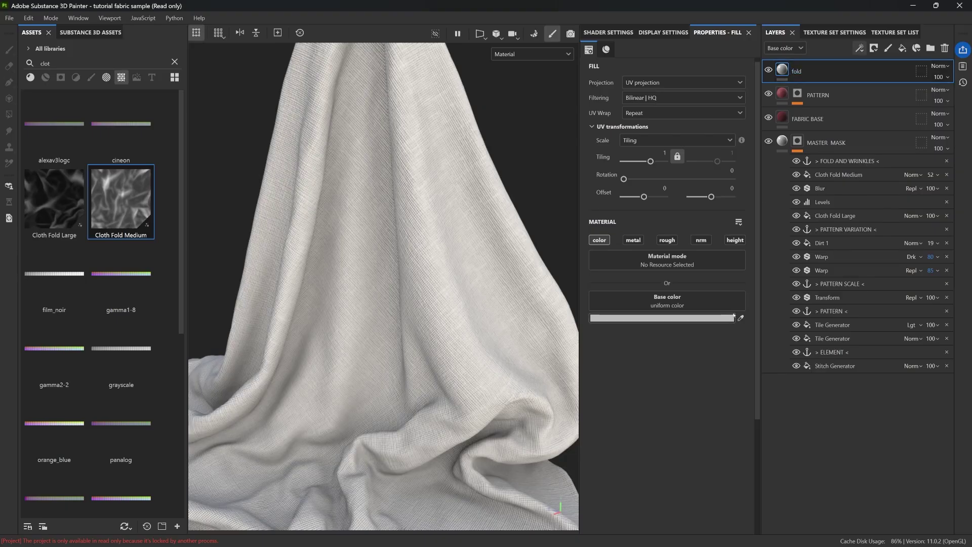
Sample the fold layer's base color from FABRIC BASE and fine-tune it to a muted dark red
click(741, 317)
click(783, 117)
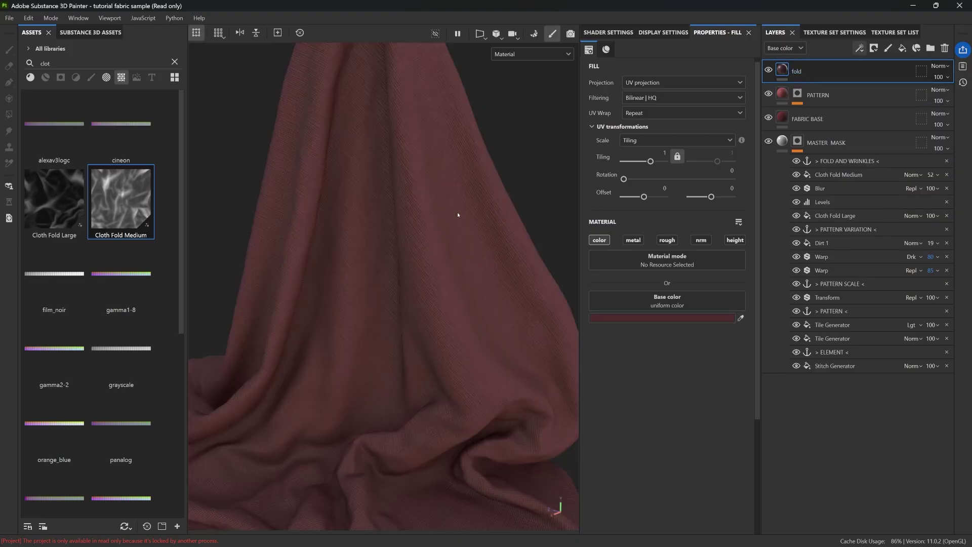
click(668, 318)
drag(732, 409, 730, 423)
click(806, 325)
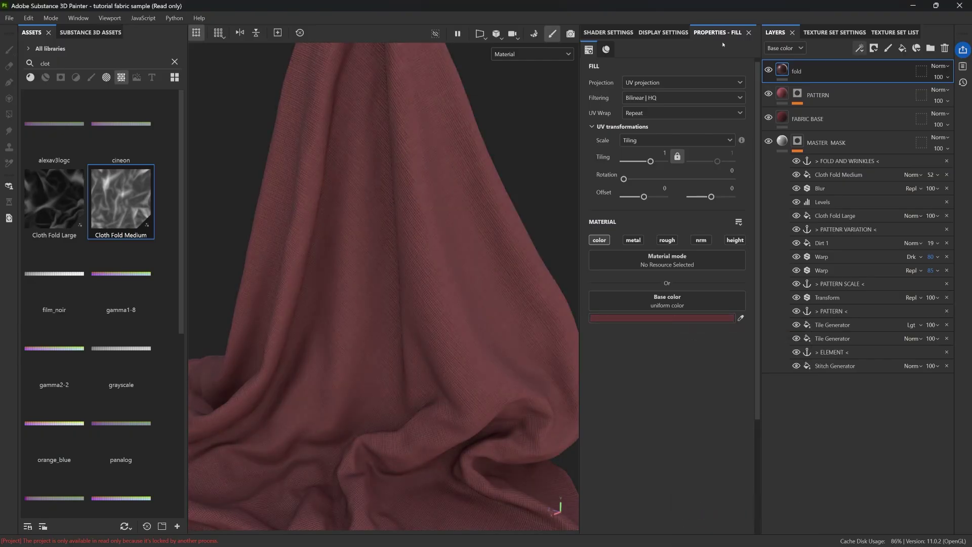
Add a black mask with a fill to the fold layer and drive it with the FOLD AND WRINKLES anchor point
click(874, 48)
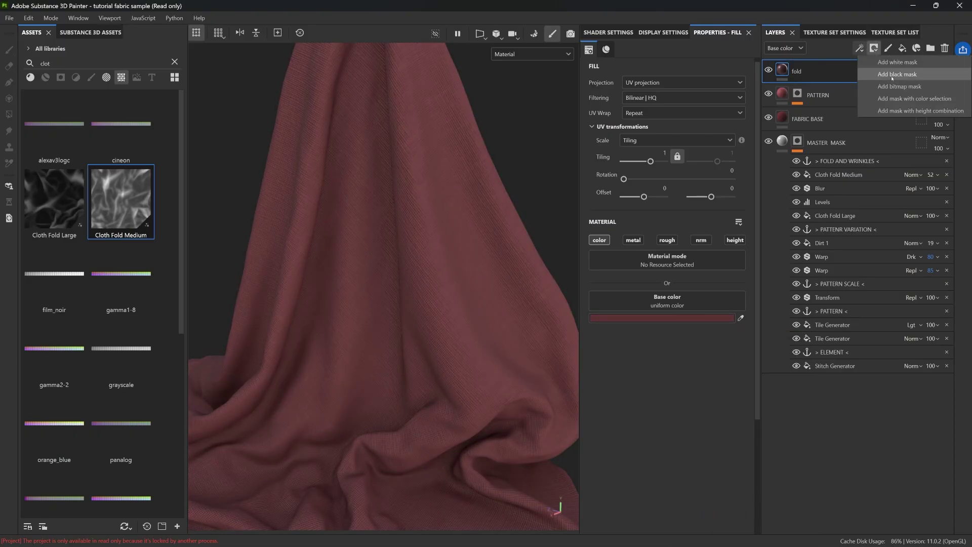
click(892, 75)
click(860, 48)
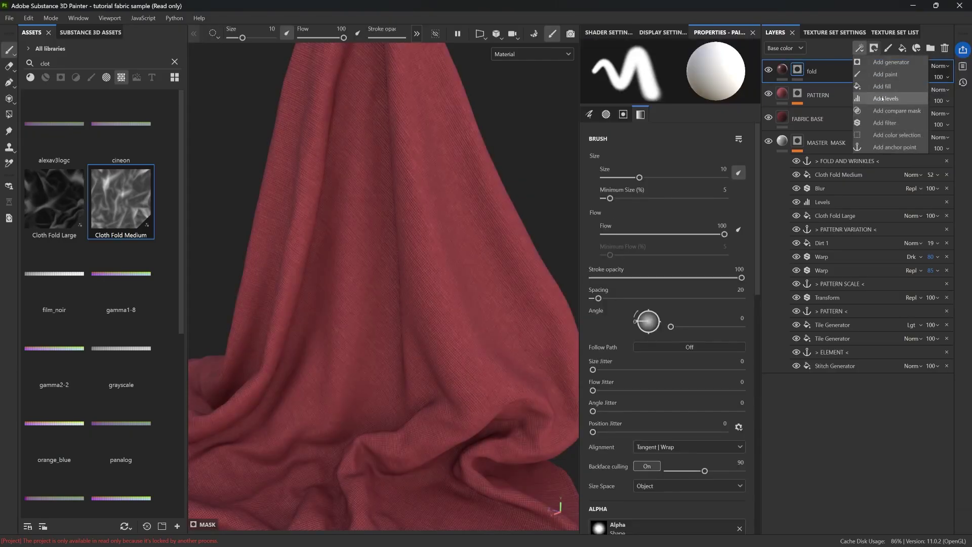
click(882, 86)
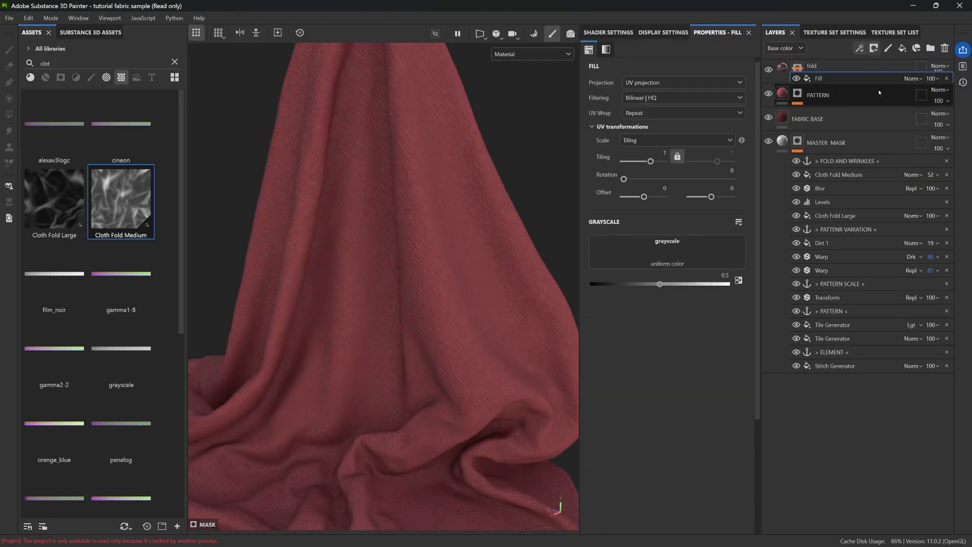
click(668, 242)
click(740, 251)
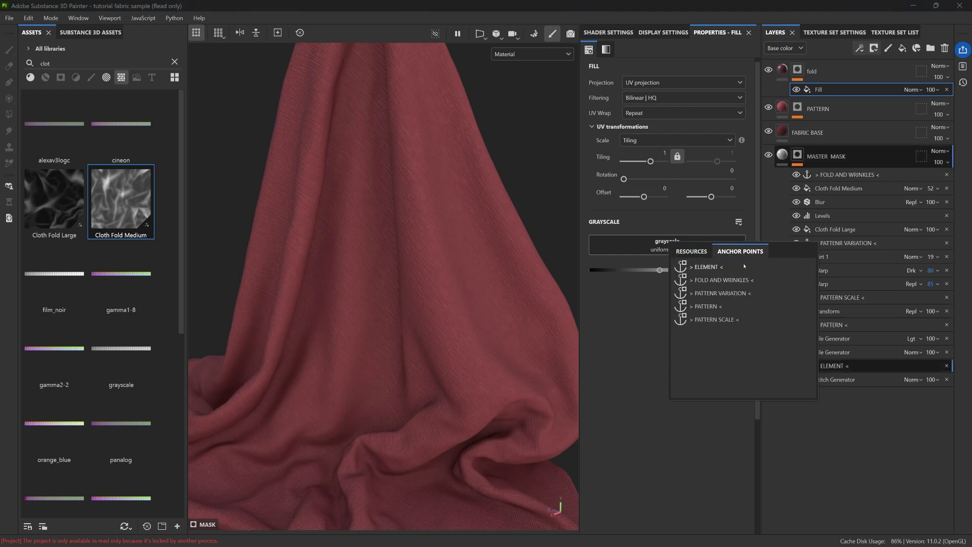
click(722, 283)
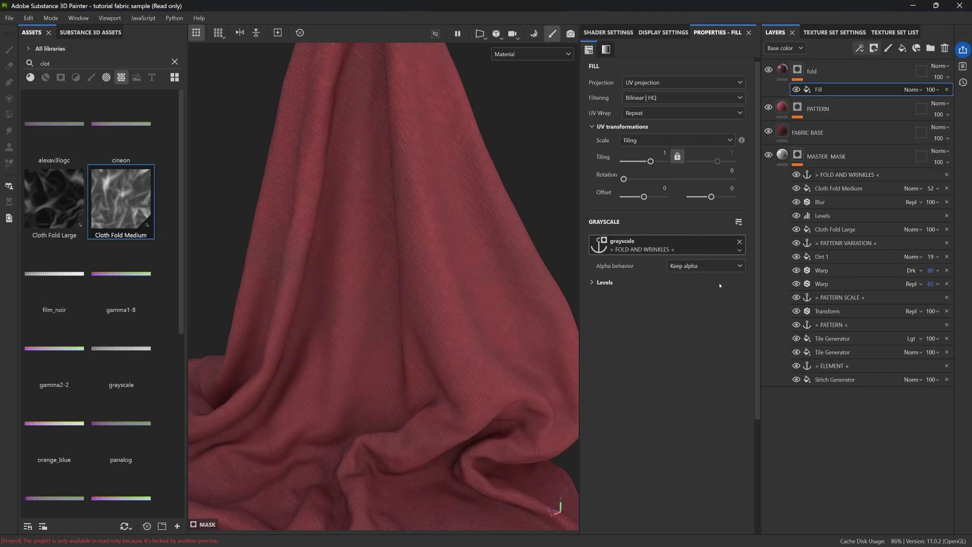
Enable the fold layer's height channel and set the height to about 0.87
click(782, 70)
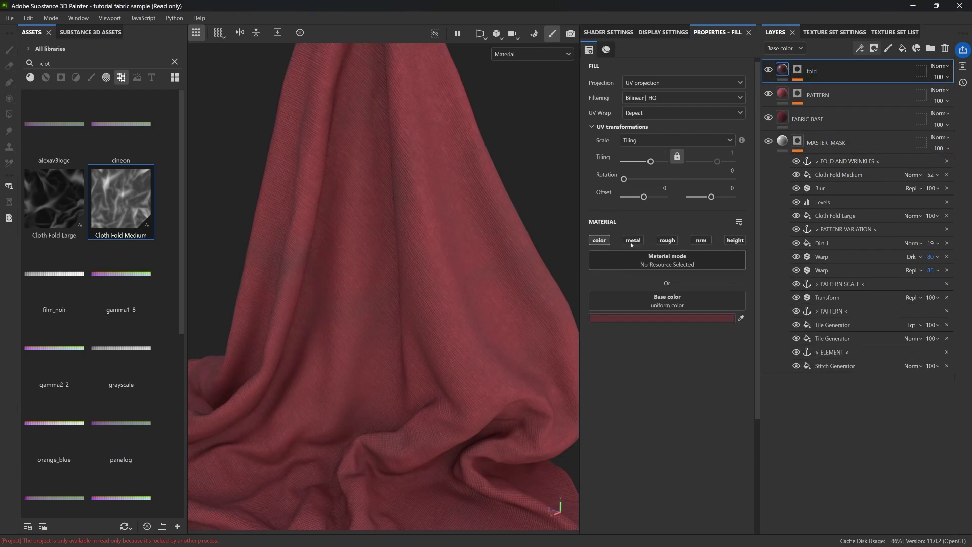
click(734, 240)
drag(666, 363, 721, 363)
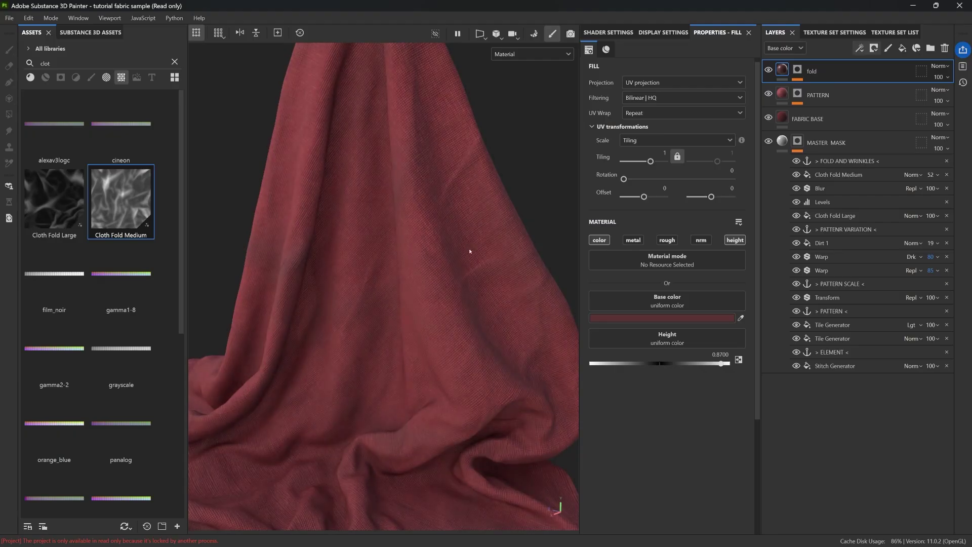
scroll(463, 165, down, 5)
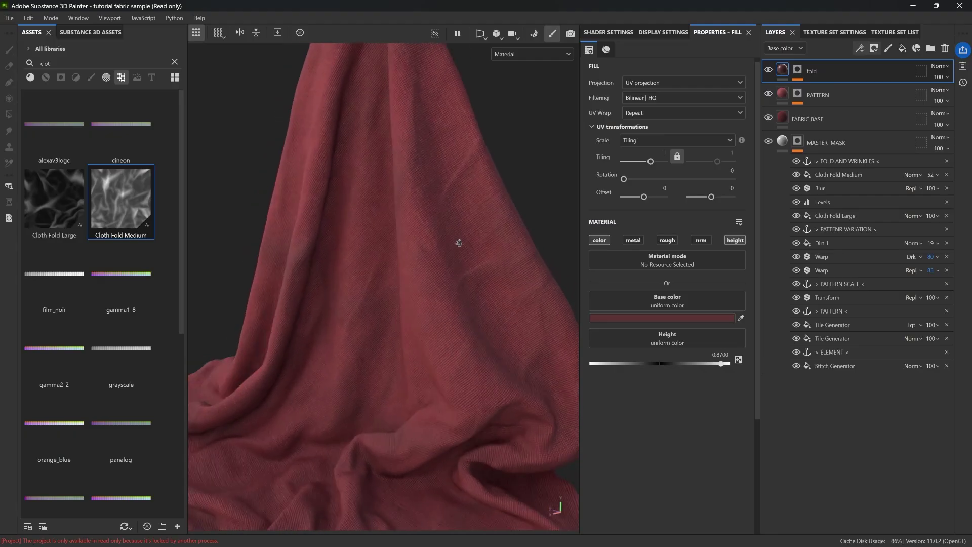
shift+right_drag(432, 179, 394, 192)
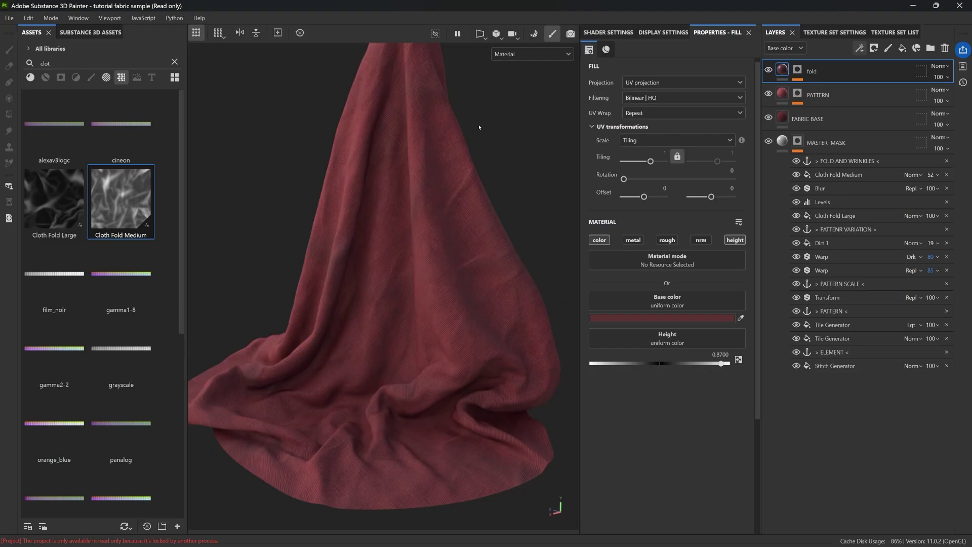
Add a Blur filter above the fill in the fold layer's mask and set its intensity to about 0.93
shift+right_drag(503, 148, 521, 179)
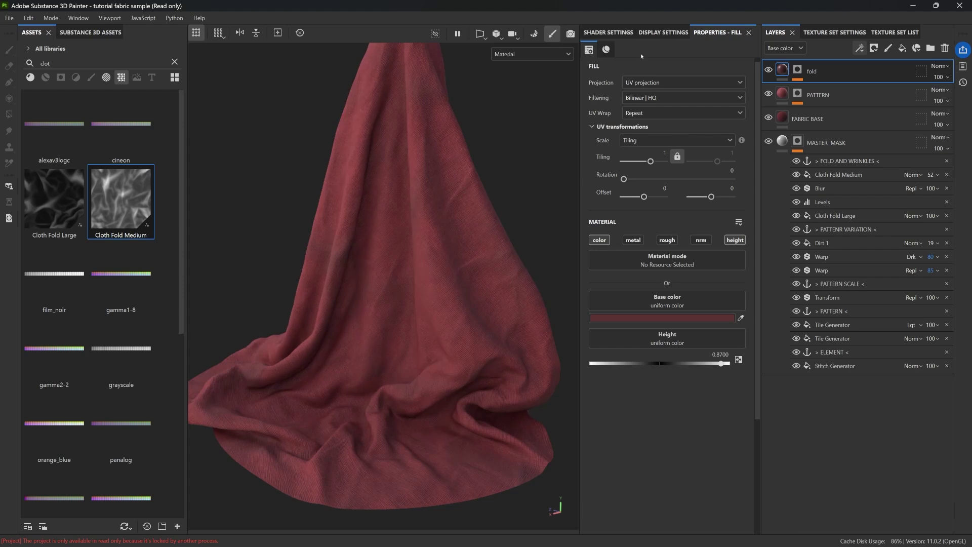
click(798, 70)
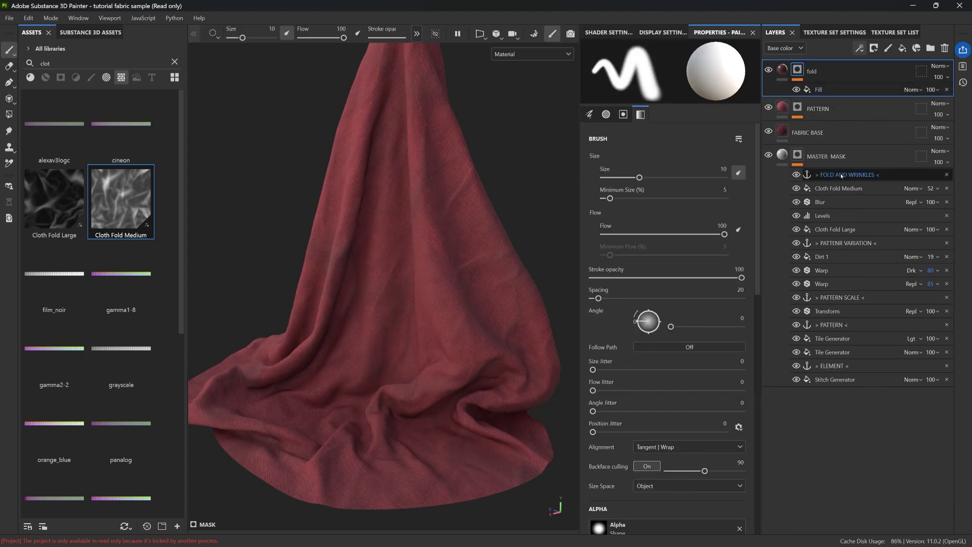
click(820, 90)
click(874, 48)
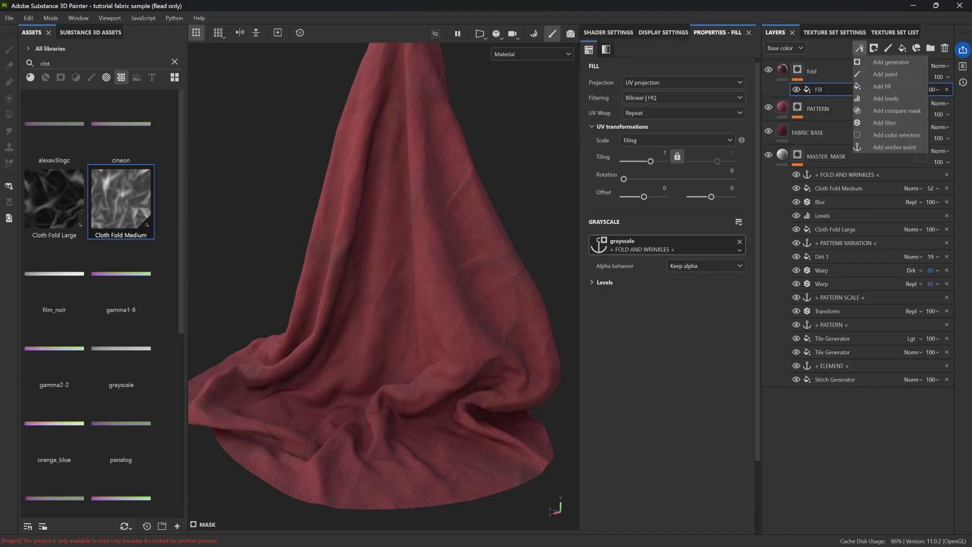
click(891, 122)
click(664, 77)
click(721, 122)
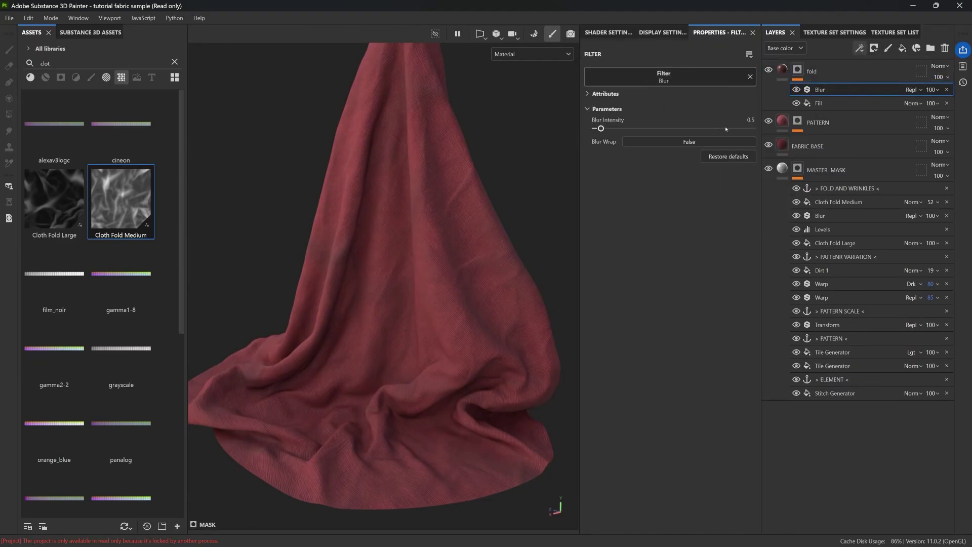
drag(601, 129, 604, 129)
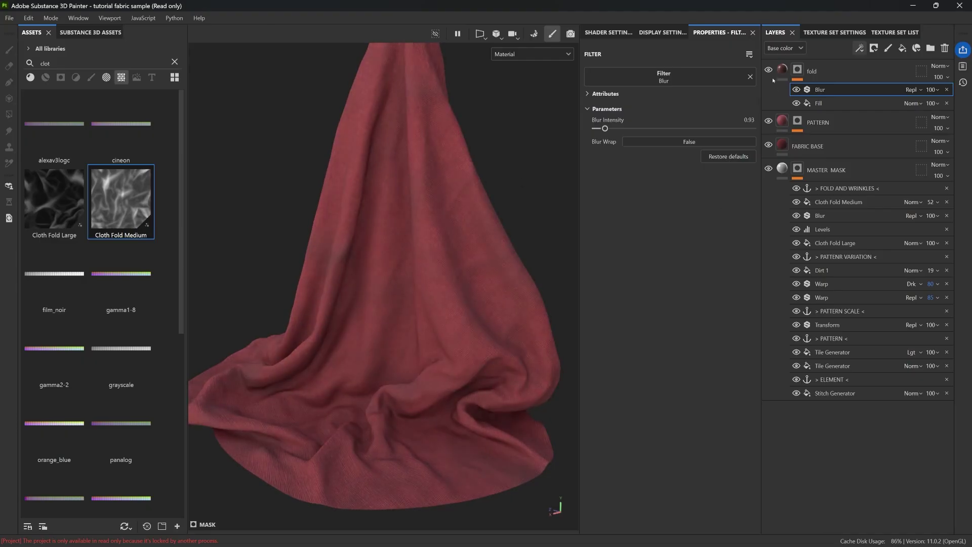
Lighten the fold layer's base color and shift its hue slightly, ending at the muted red 7D4943
click(782, 70)
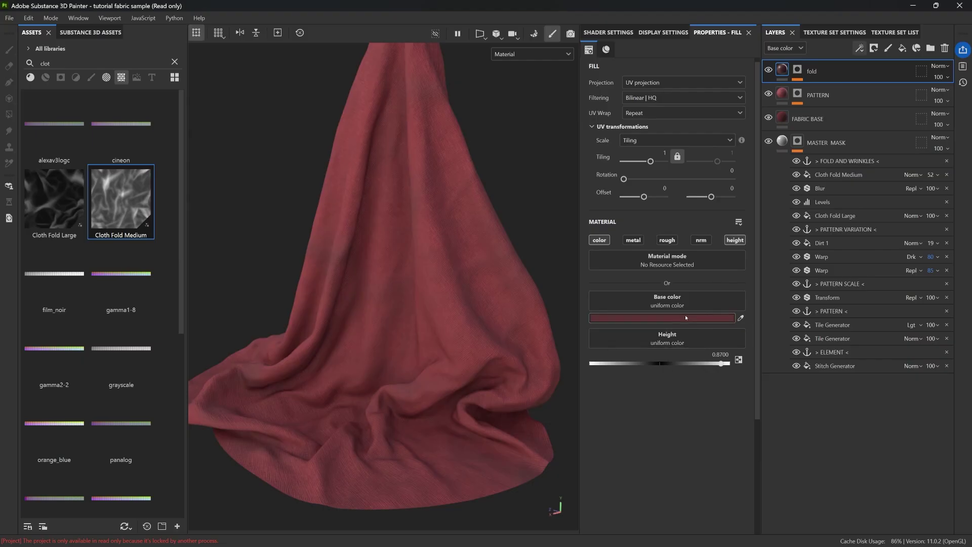
click(670, 319)
click(727, 420)
drag(726, 418, 733, 408)
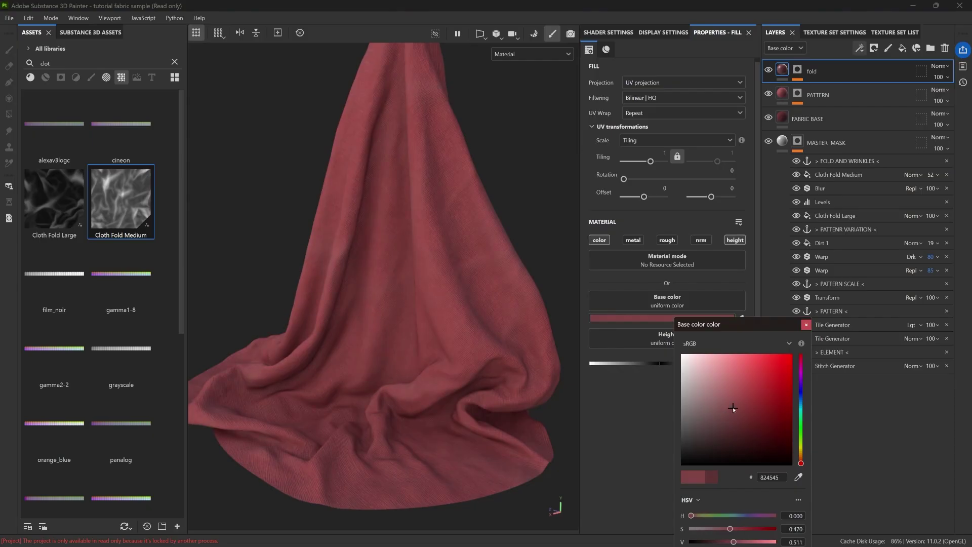
click(806, 325)
click(664, 320)
click(801, 463)
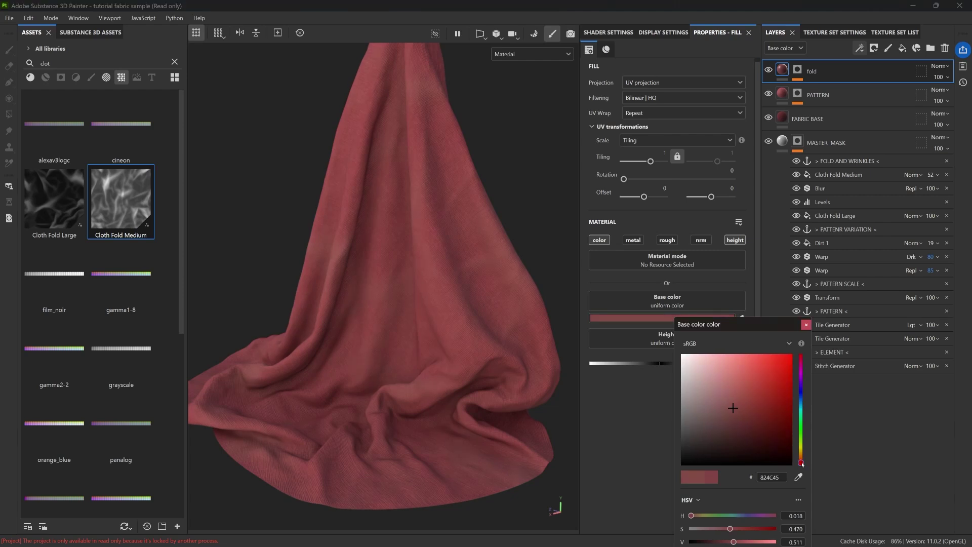
click(807, 325)
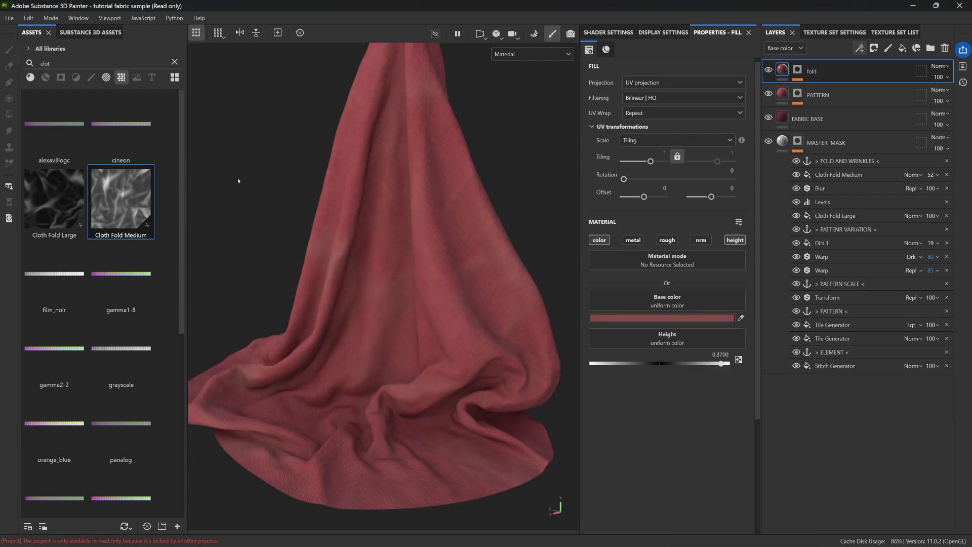
click(651, 318)
click(733, 410)
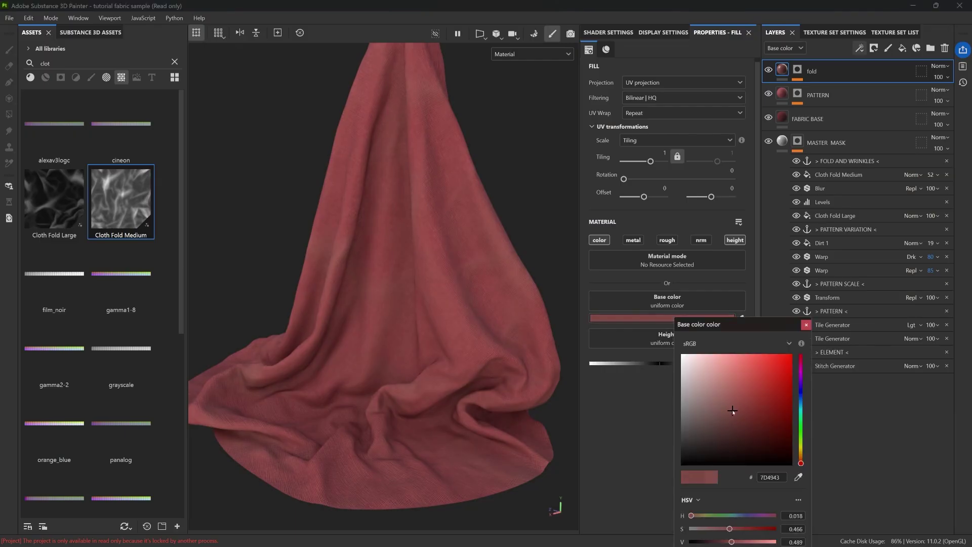
click(806, 325)
shift+right_drag(359, 223, 421, 214)
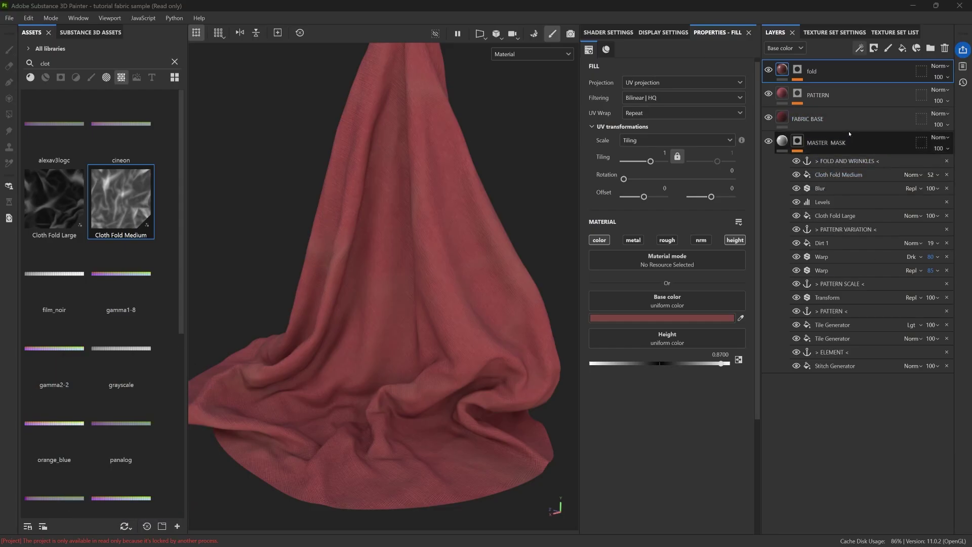
Add a fill layer named "Fluffs" above fold and give it a black mask with a fill
click(902, 48)
double_click(811, 71)
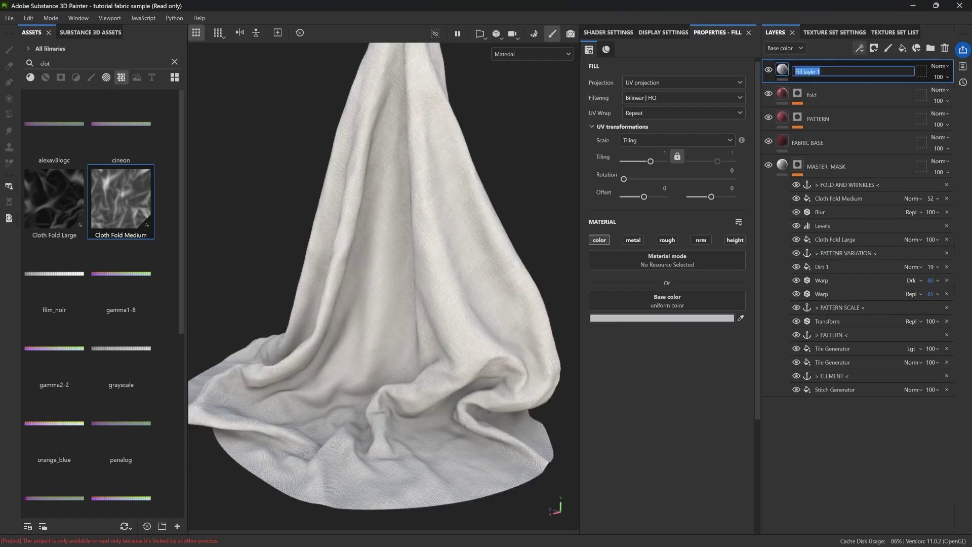
text(Flufls)
key(Return)
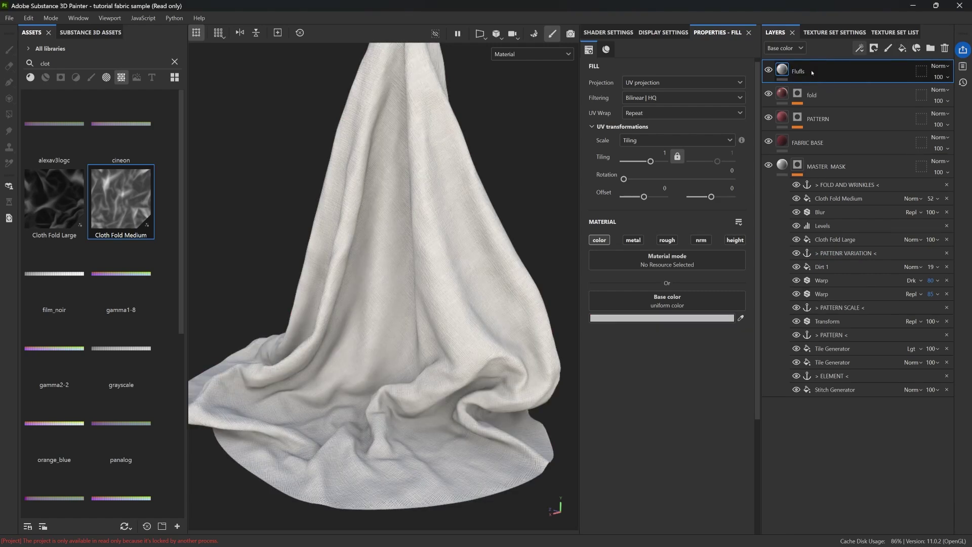
click(874, 47)
click(906, 57)
click(859, 48)
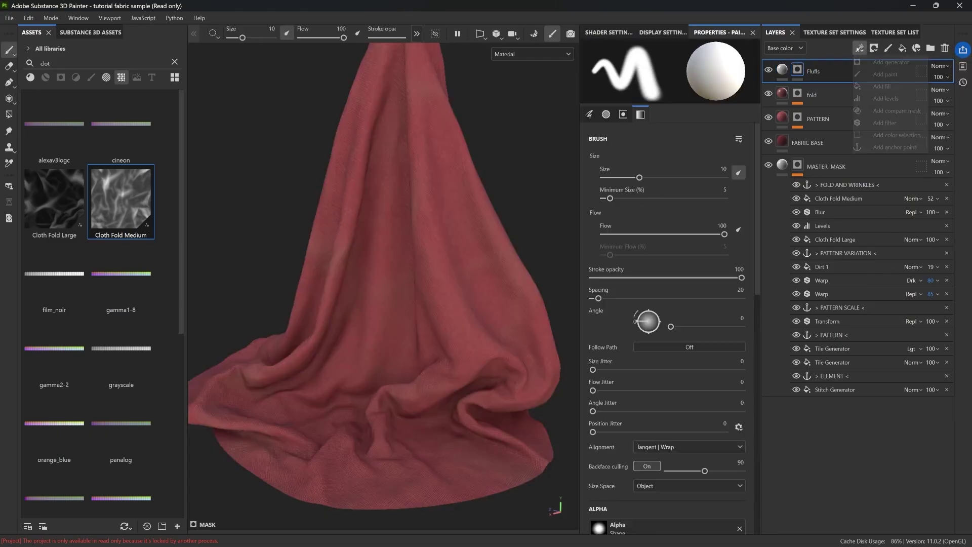
click(881, 87)
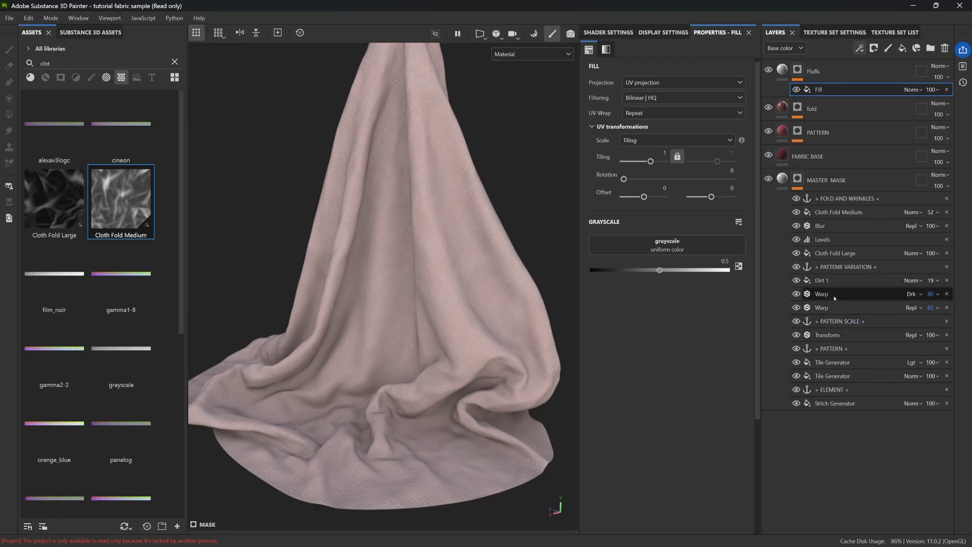
Try the PATTERN anchor point in the Fluffs mask's fill, replace it with PATTERN SCALE, and inspect the weave on the cloth
click(637, 245)
click(708, 253)
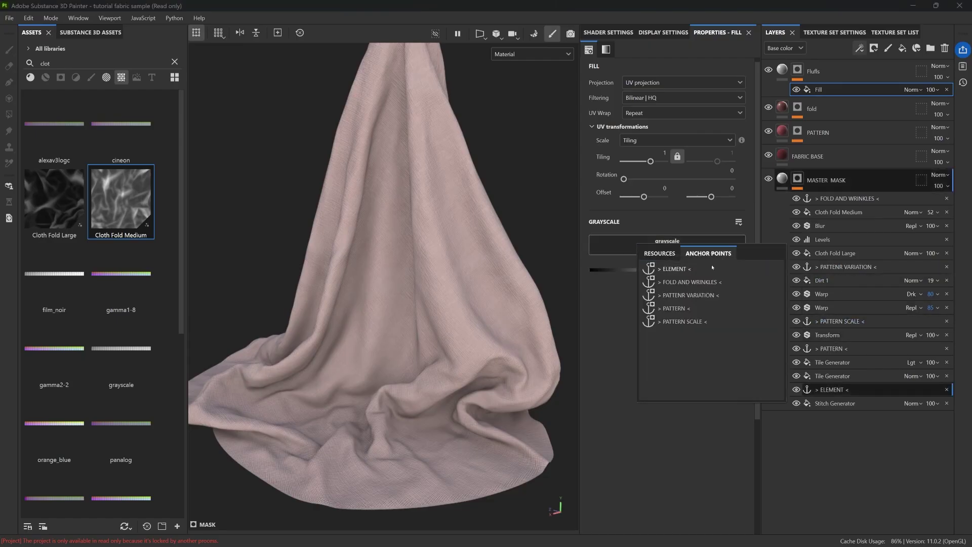
click(677, 308)
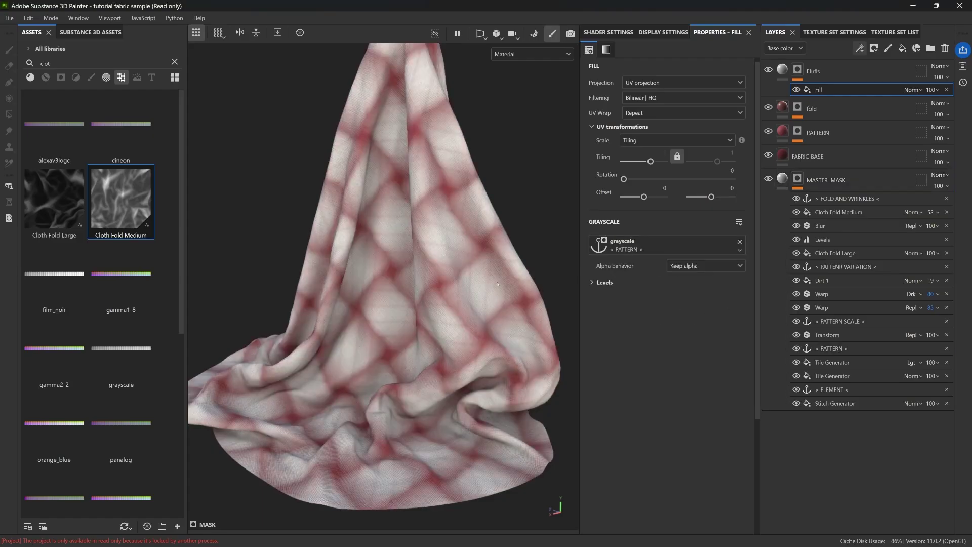
click(665, 241)
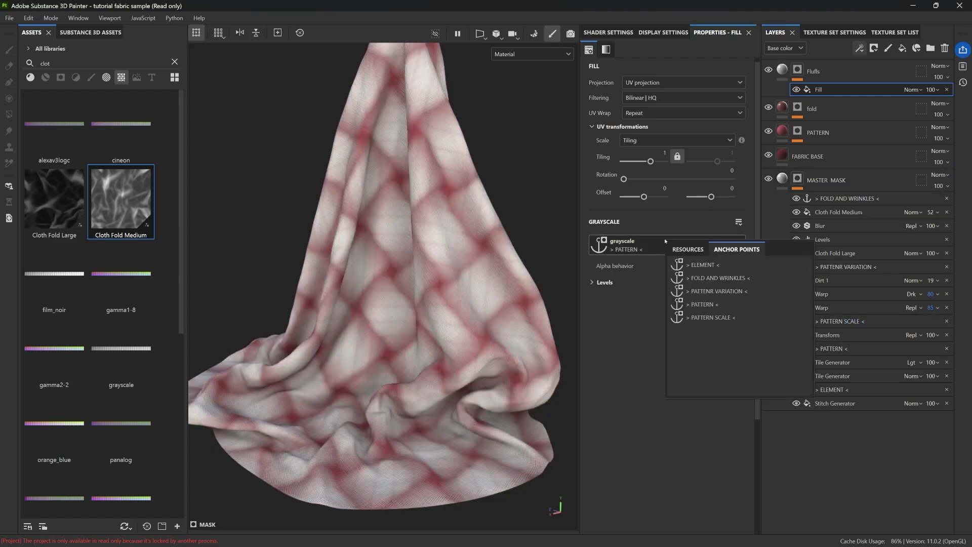
click(710, 320)
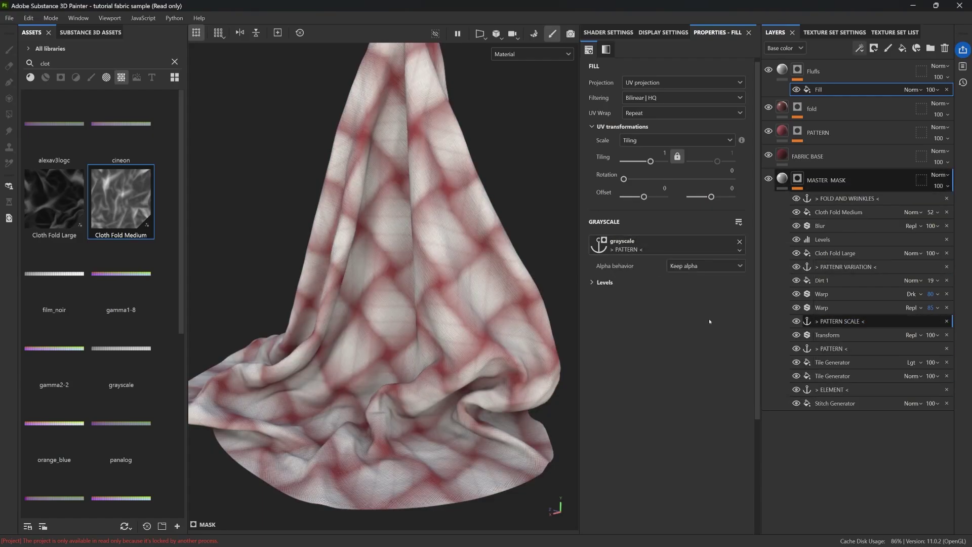
scroll(427, 249, up, 5)
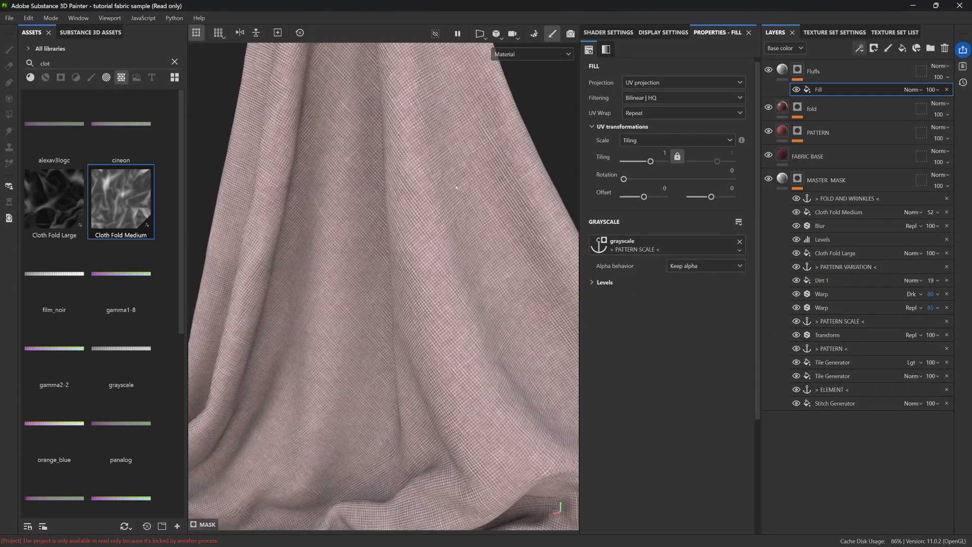
scroll(423, 271, down, 3)
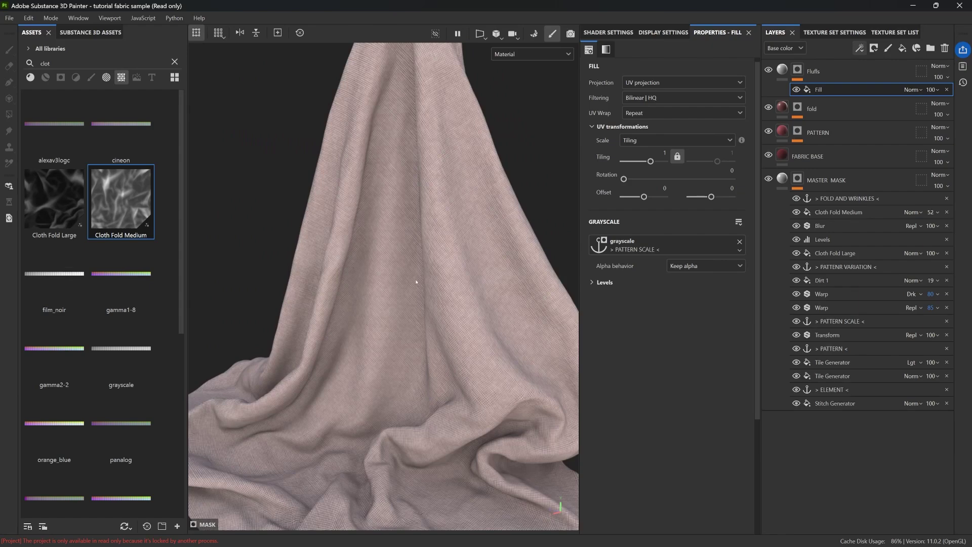
mouse_move(416, 282)
alt+mouse_down()
mouse_move(372, 290)
mouse_move(406, 291)
alt+mouse_up()
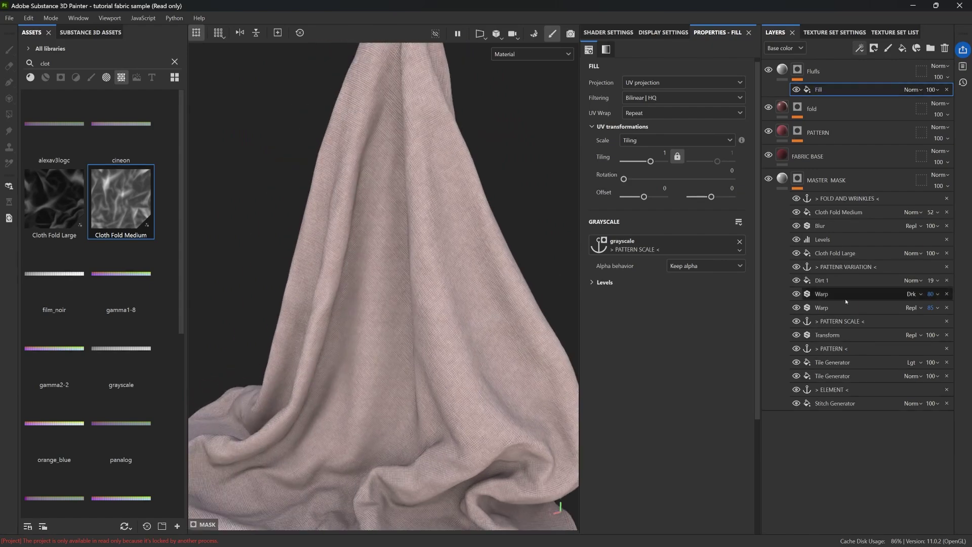
Name the Fluffs mask's fill "> PATTERN <" after the matching anchor point and duplicate it
double_click(840, 348)
key(ctrl+c)
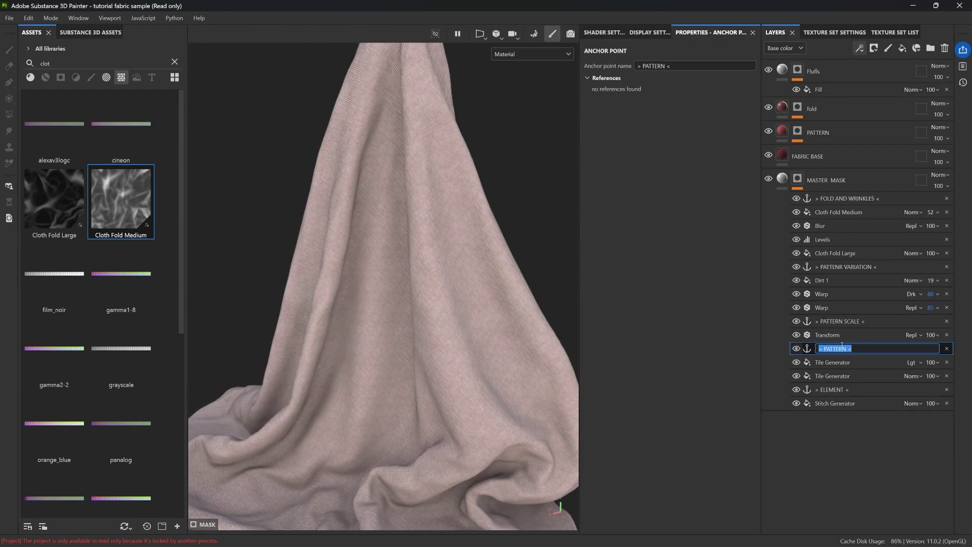
double_click(825, 89)
key(ctrl+v)
key(Return)
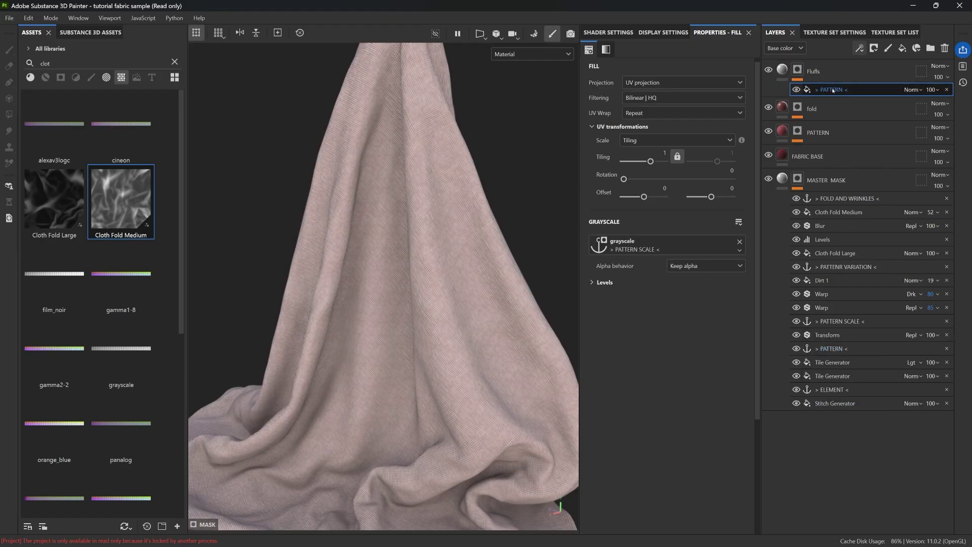
key(ctrl+d)
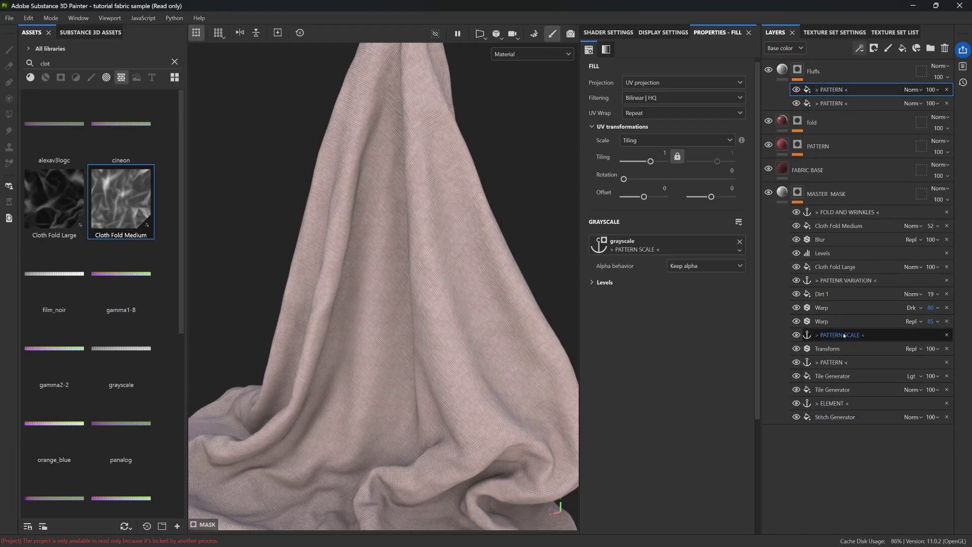
Correct the misspelled variation anchor in MASTER MASK to "> PATTERN VARIATION <" and copy its name
click(851, 281)
double_click(851, 283)
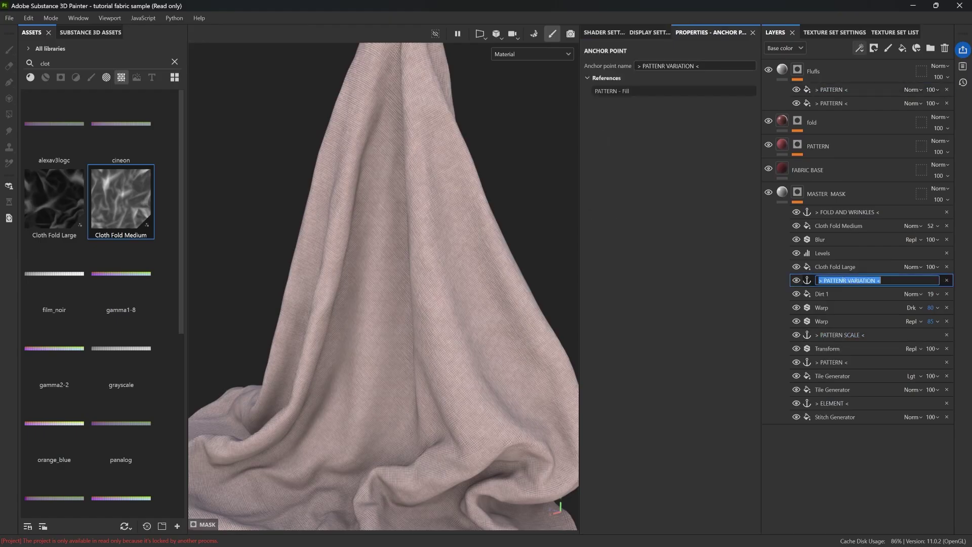
drag(847, 281, 830, 276)
text(TTERN)
key(ctrl+a)
key(ctrl+c)
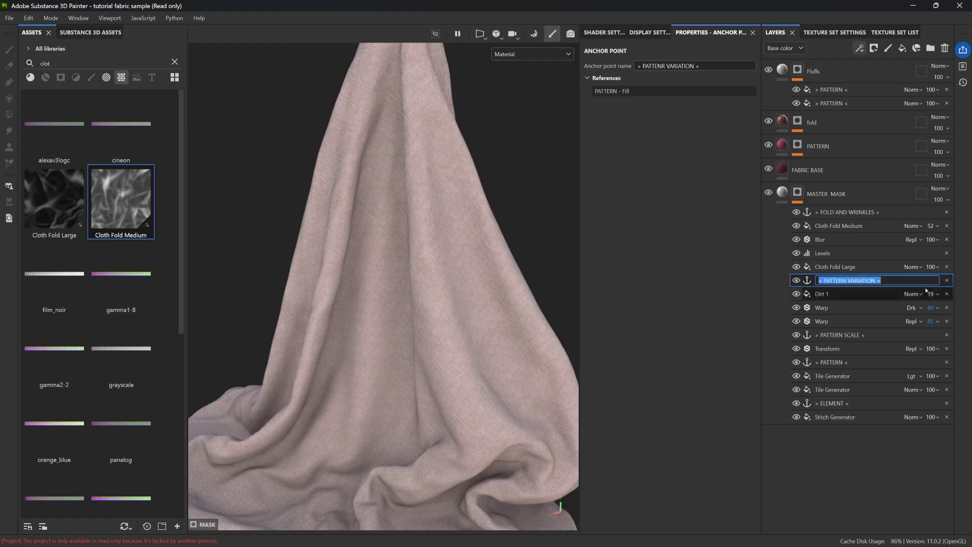
Rename the upper fill in the Fluffs mask "> PATTERN VARIATION <" and drive it with the PATTERN VARIATION anchor point
double_click(844, 89)
key(ctrl+v)
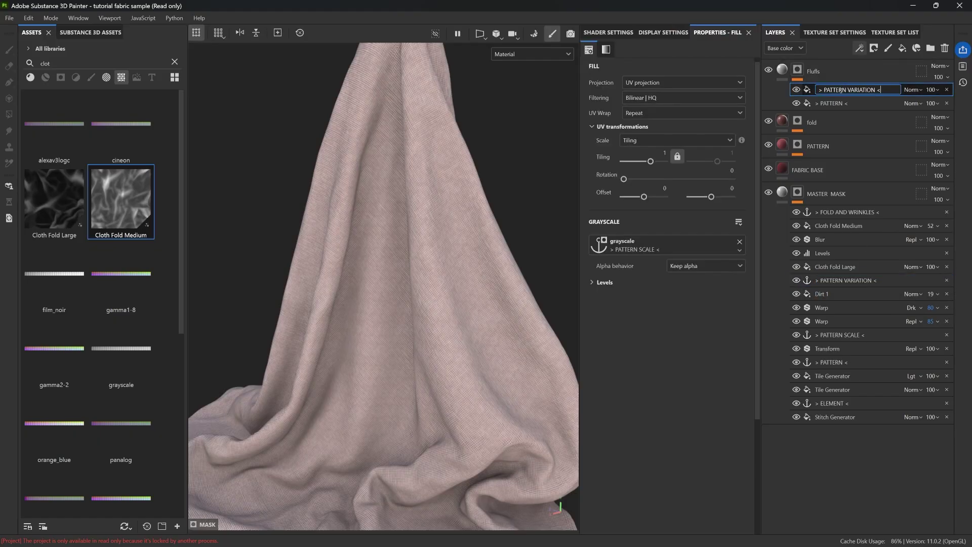
key(Return)
click(843, 89)
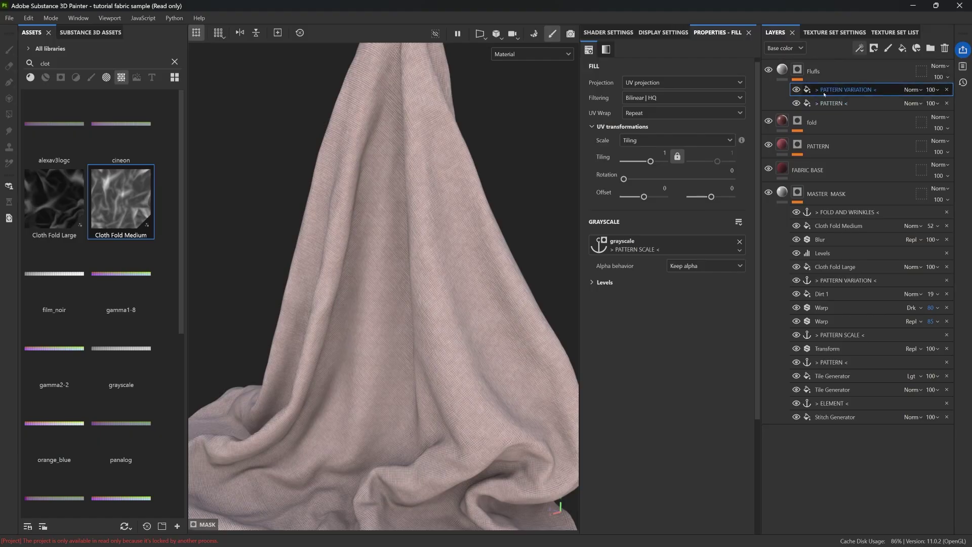
click(687, 250)
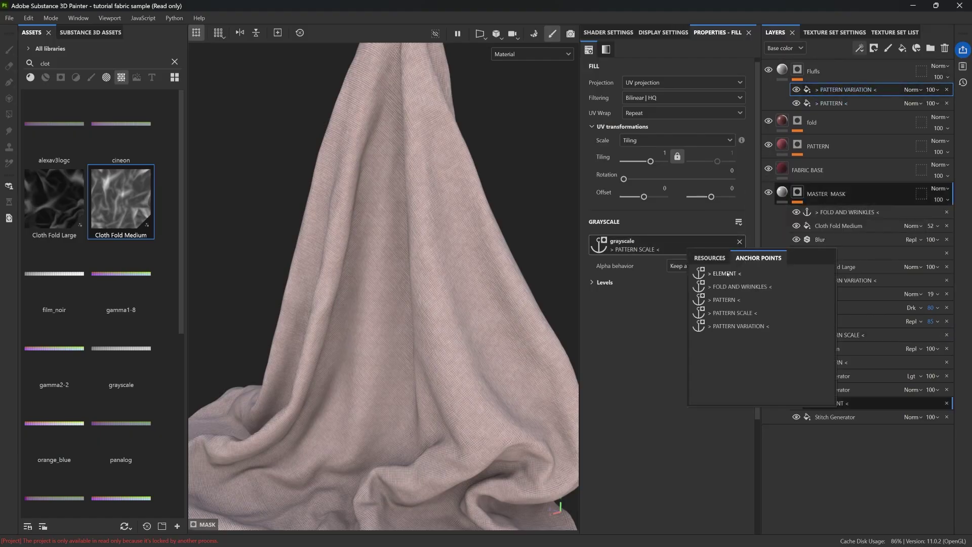
click(740, 326)
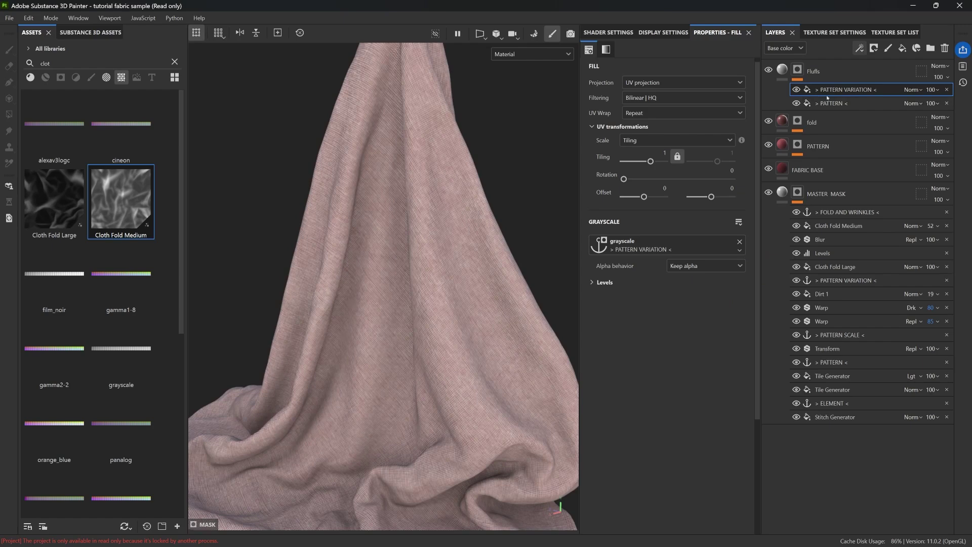
Toggle the visibility of the two Fluffs mask fills in turn to compare each one's effect on the cloth
click(796, 90)
click(797, 104)
click(797, 103)
click(797, 103)
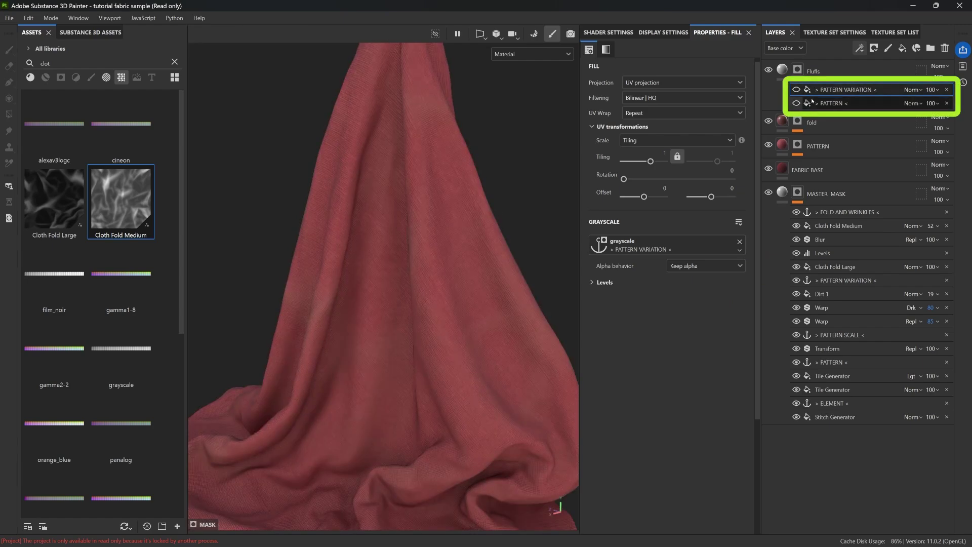
click(796, 103)
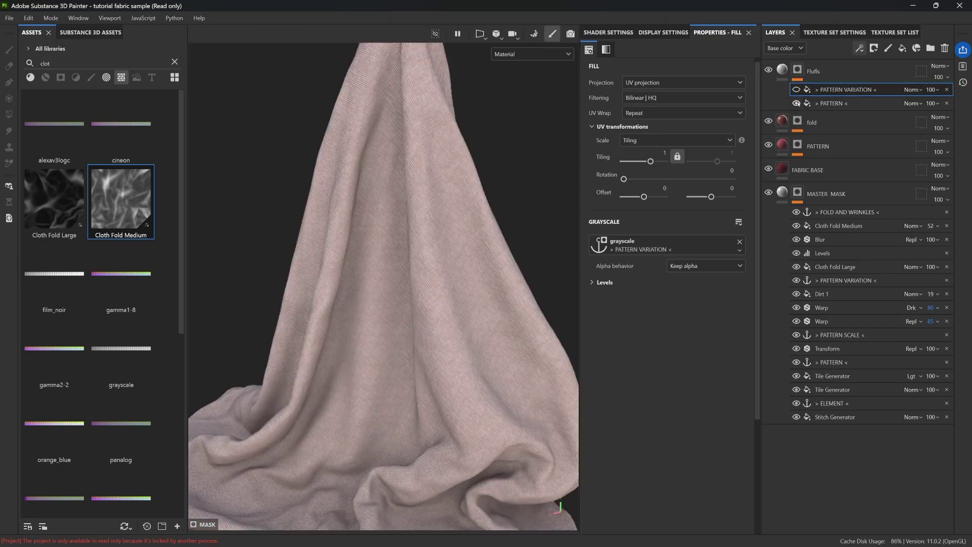
click(796, 103)
click(797, 89)
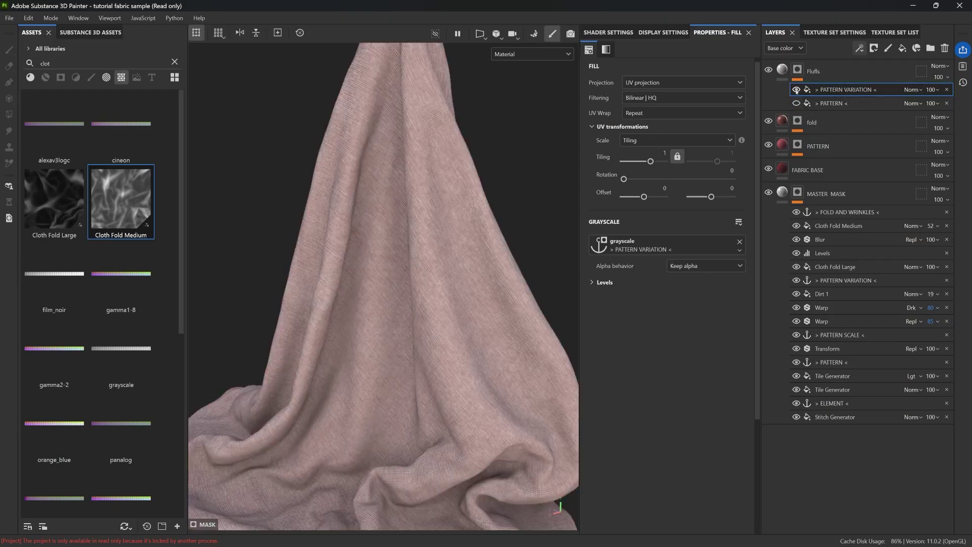
click(796, 90)
click(797, 89)
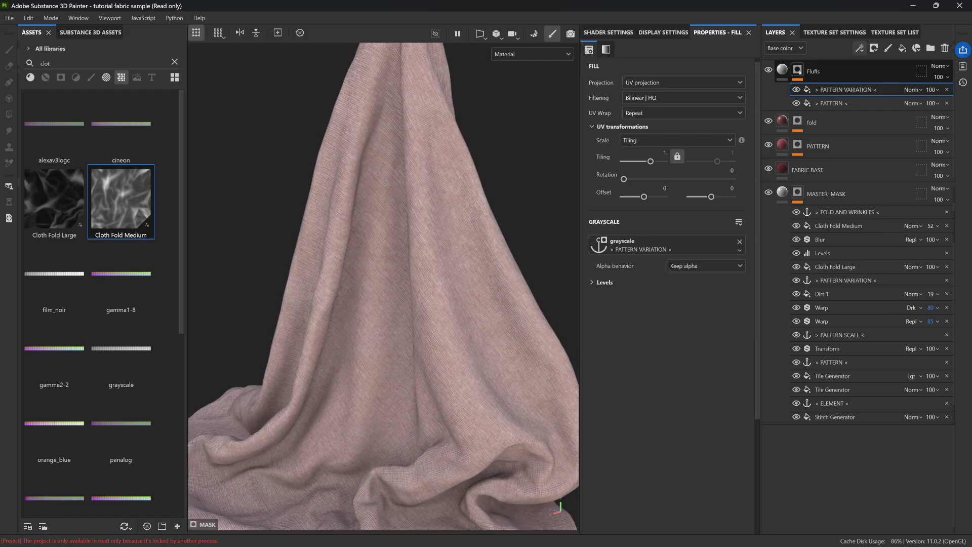
Display the Fluffs mask on its own and toggle its PATTERN VARIATION fill to compare the weave up close
alt+click(798, 71)
scroll(439, 278, up, 2)
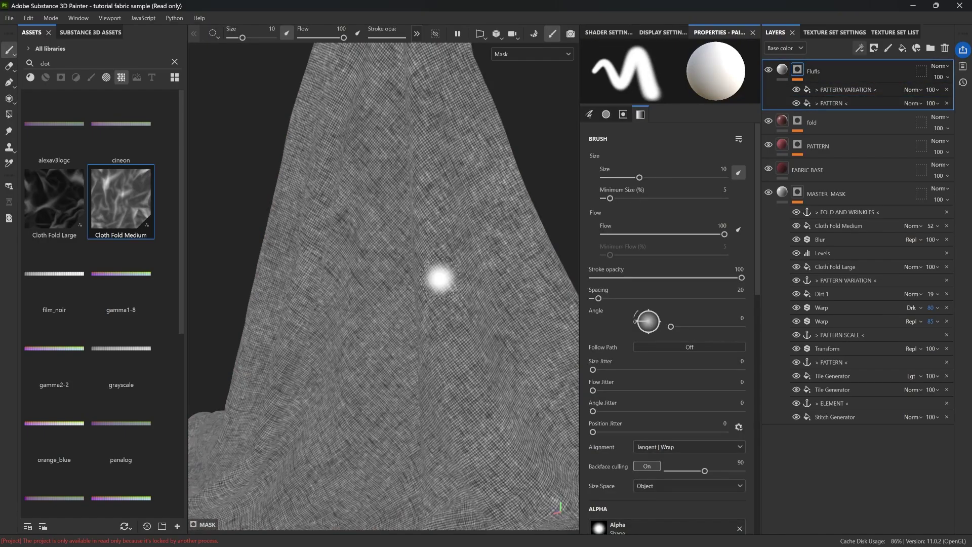
scroll(440, 263, up, 1)
click(822, 90)
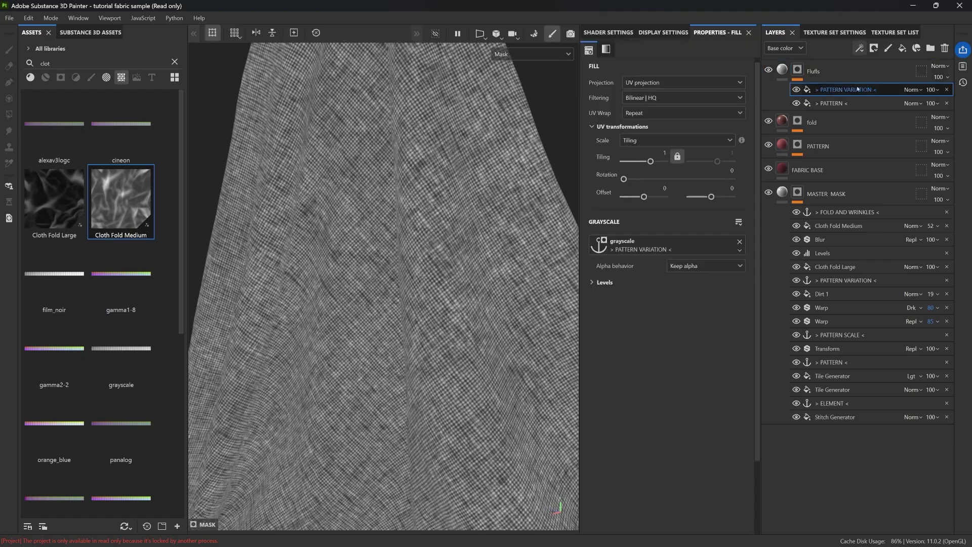
click(797, 90)
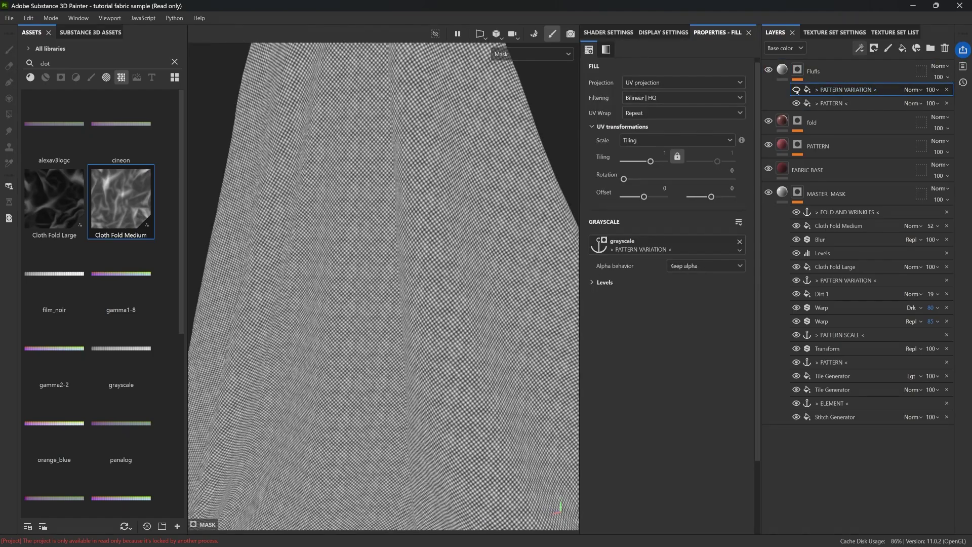
click(796, 90)
click(796, 90)
click(797, 89)
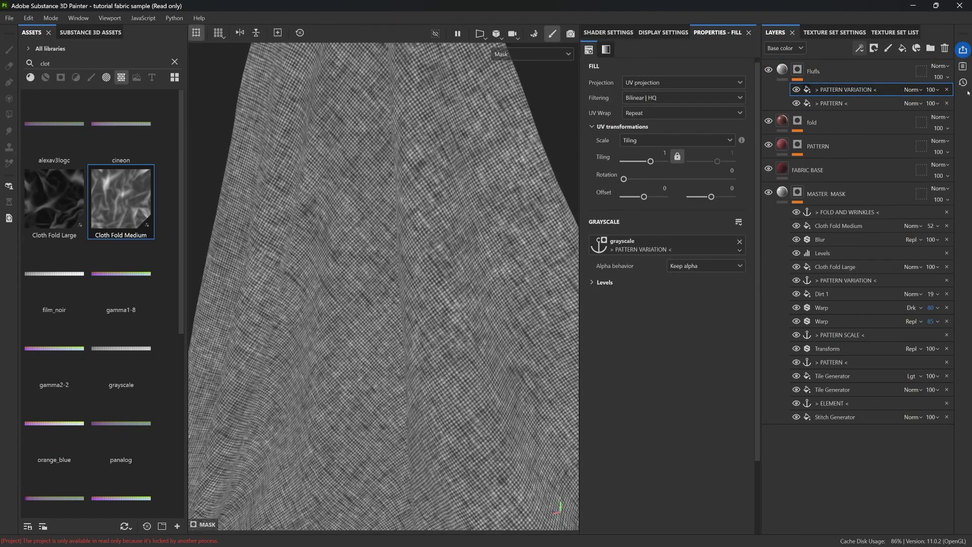
Try the Subtract blending mode on the Fluffs mask's PATTERN VARIATION fill and toggle the fill to compare
click(911, 90)
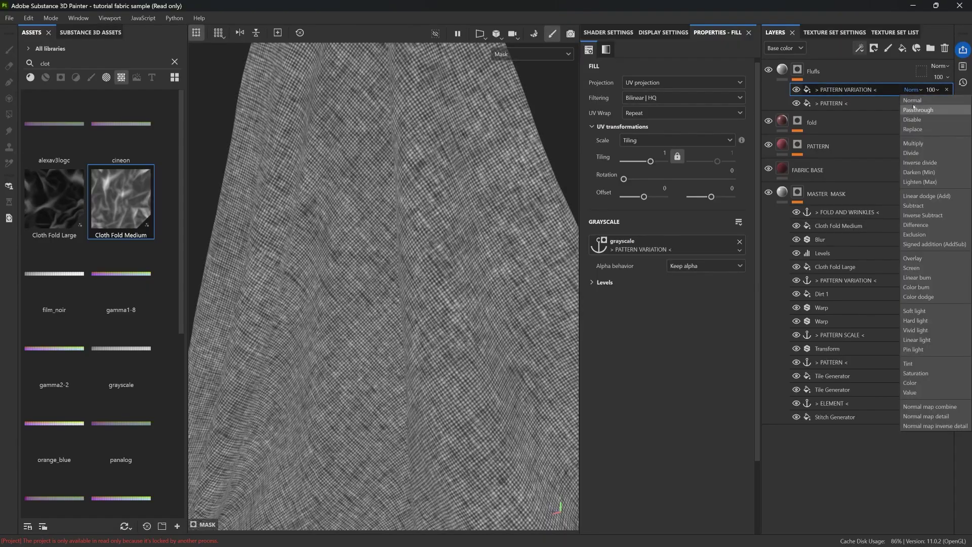
click(913, 206)
click(796, 90)
click(796, 90)
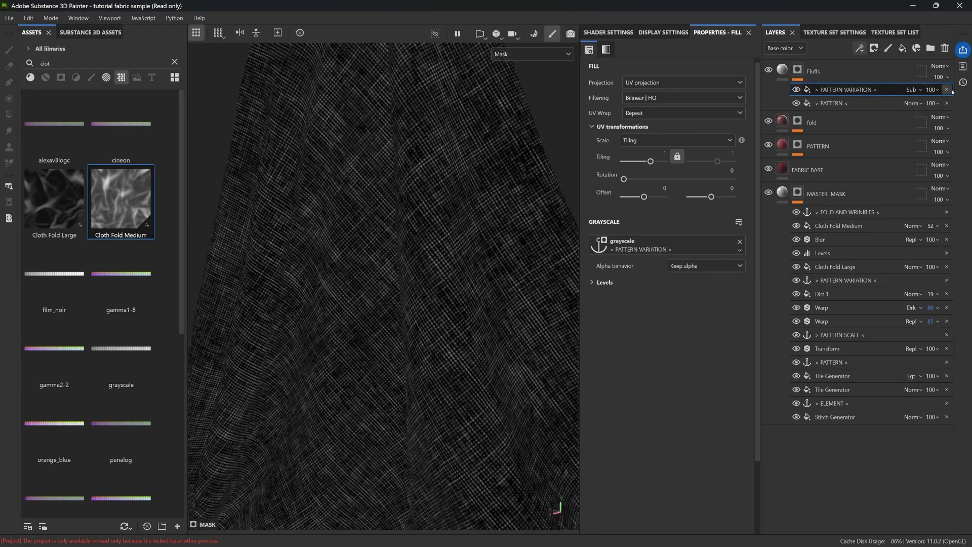
Try Overlay on the PATTERN VARIATION fill, and cycle through other blending modes including Vivid light, Color burn and Linear burn
click(912, 90)
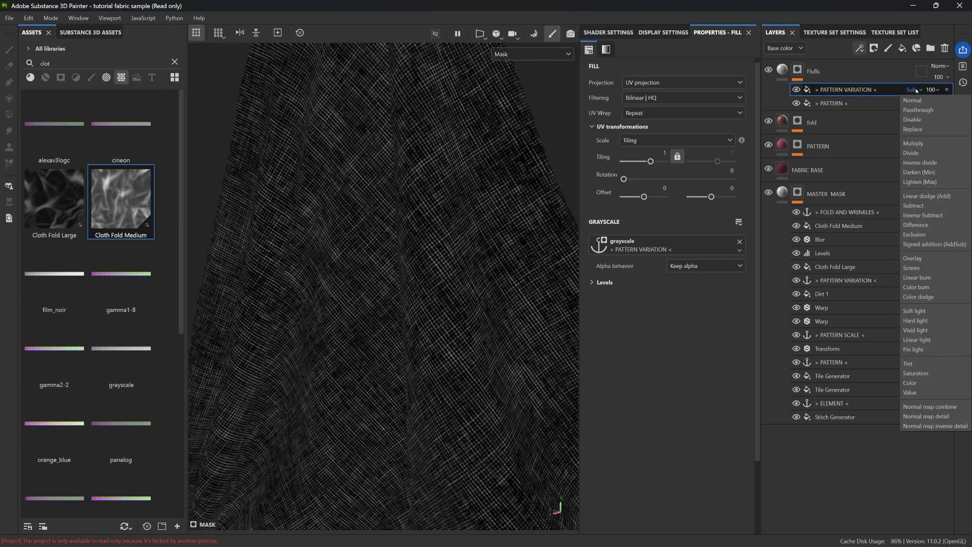
click(917, 260)
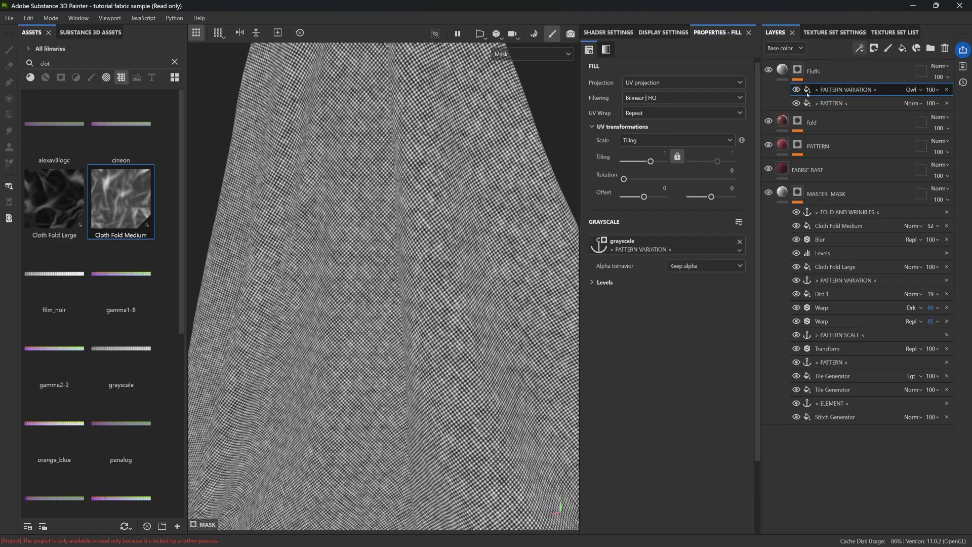
click(914, 89)
click(913, 90)
scroll(917, 93, down, 6)
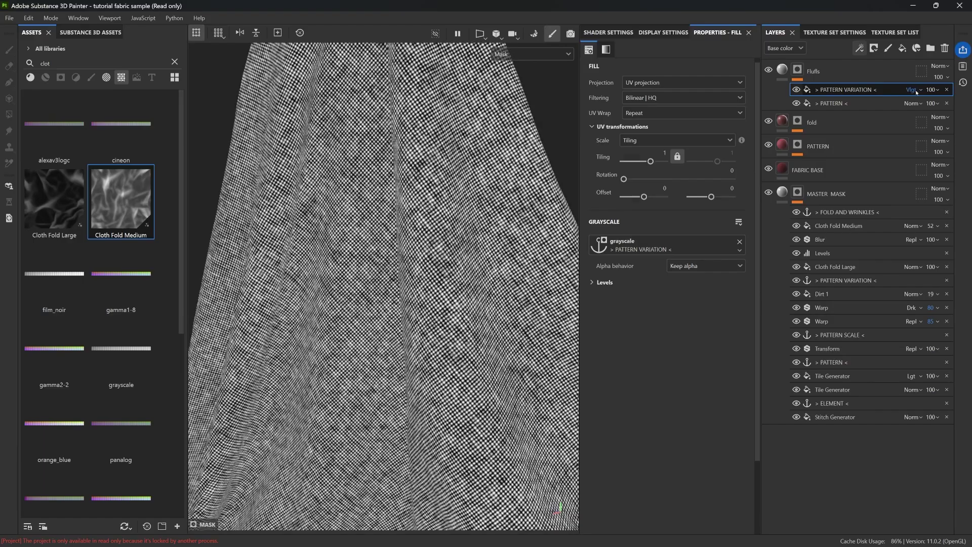
scroll(917, 93, up, 1)
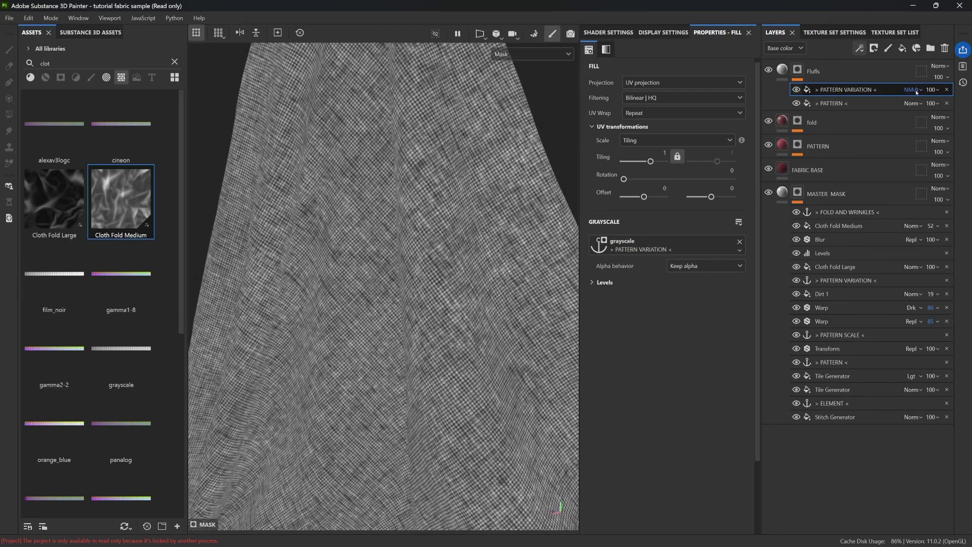
scroll(917, 93, up, 3)
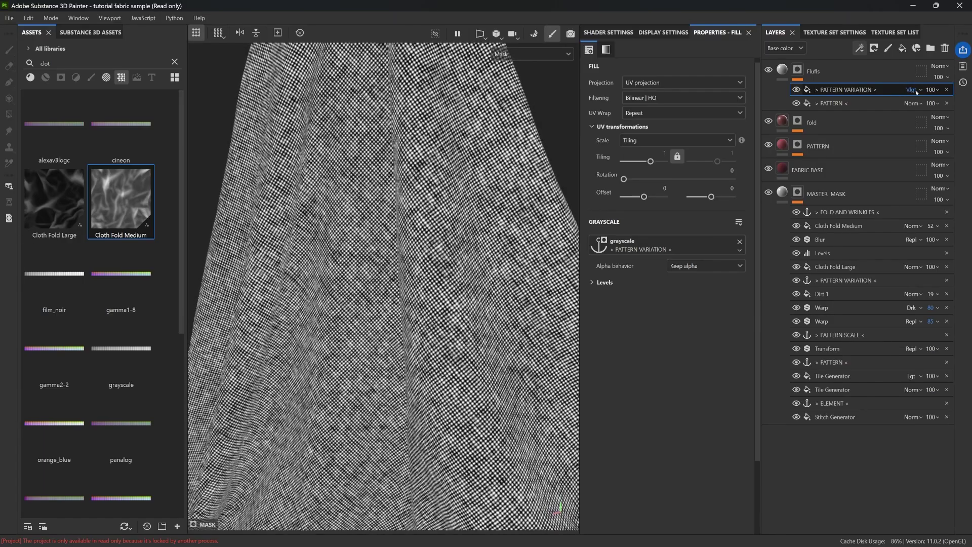
scroll(917, 92, up, 2)
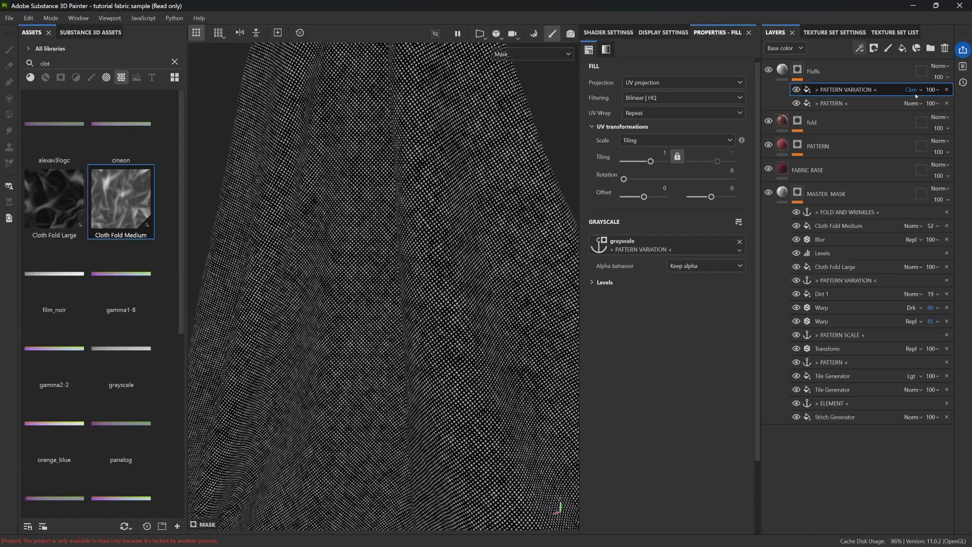
scroll(917, 93, up, 1)
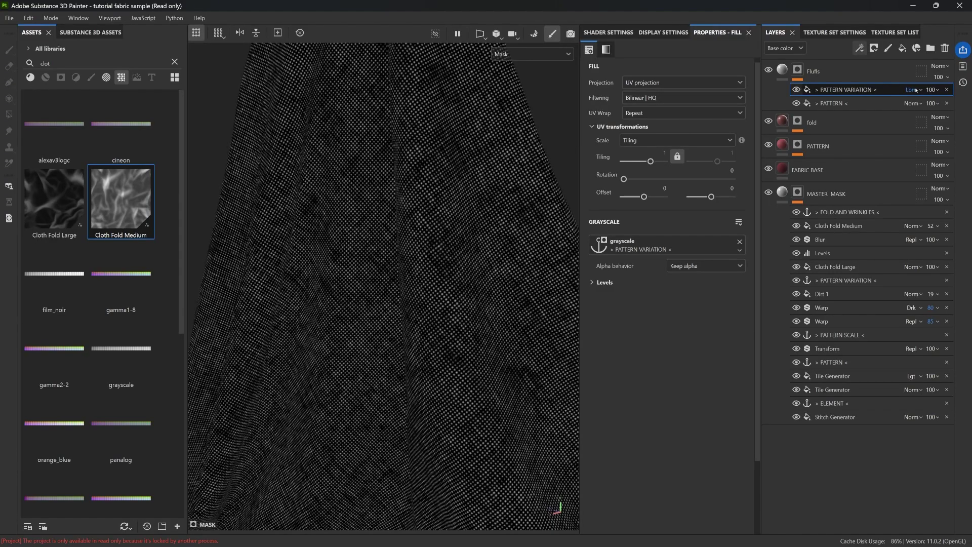
Try the Lighten (Max) and Overlay blending modes on the Fluffs mask's PATTERN VARIATION fill
click(913, 90)
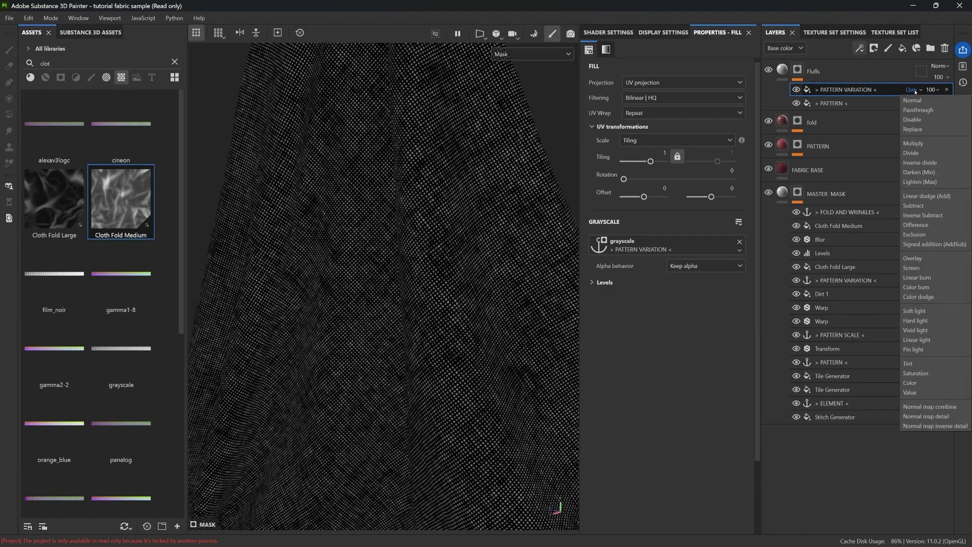
click(921, 182)
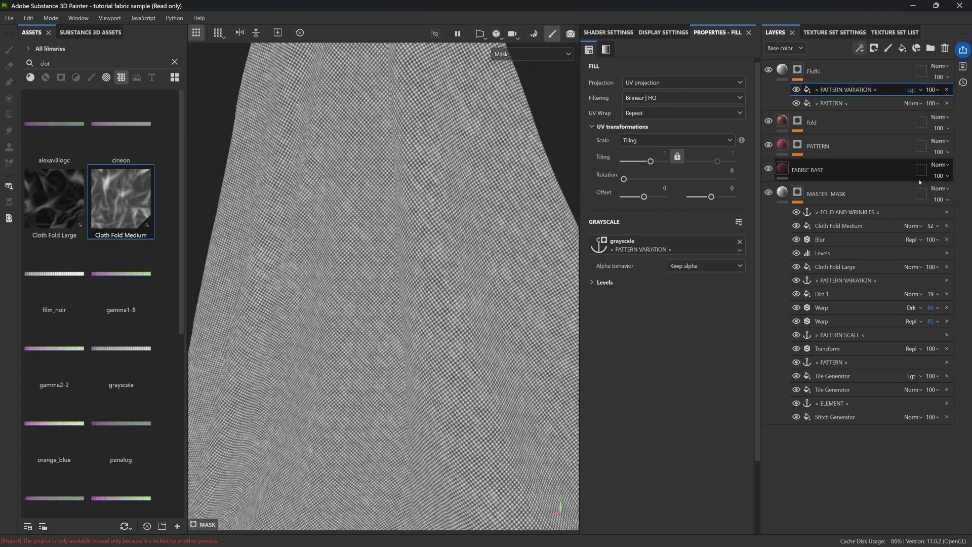
click(911, 91)
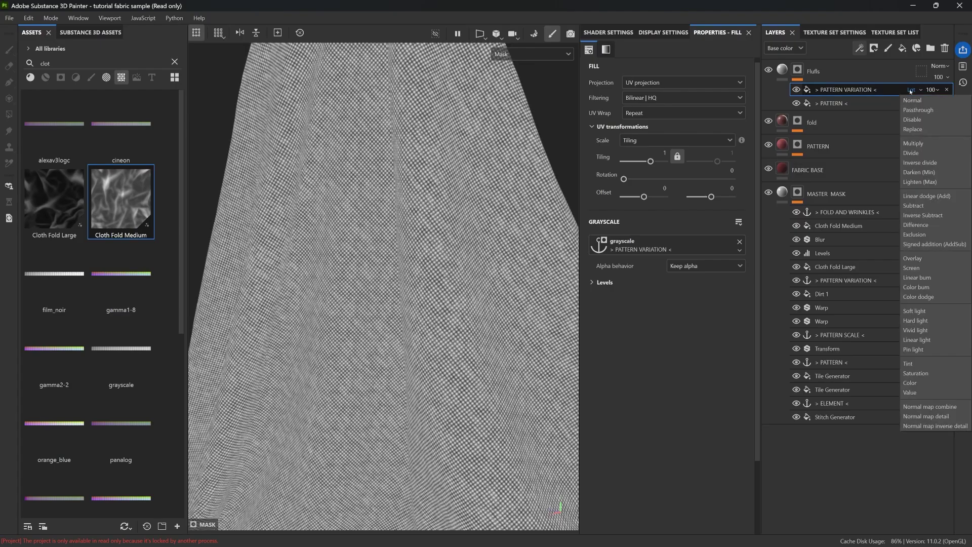
click(917, 258)
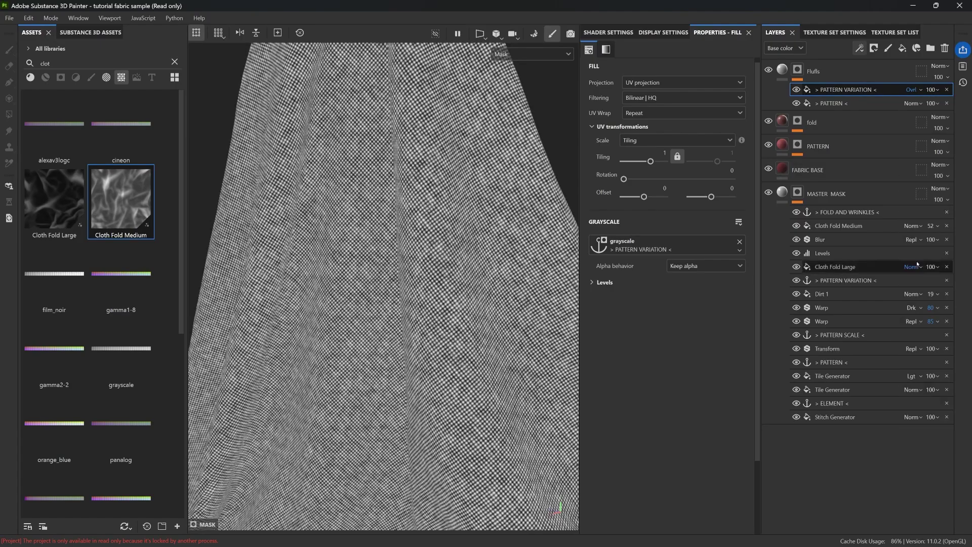
Set the PATTERN VARIATION fill's blending mode to Linear burn and toggle its visibility to compare the mask
scroll(913, 94, down, 3)
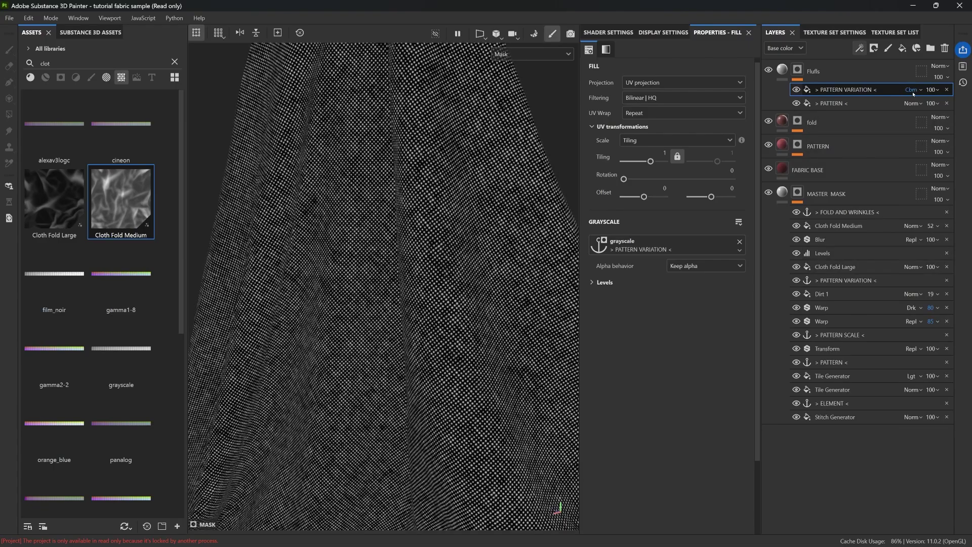
scroll(914, 94, down, 1)
click(914, 95)
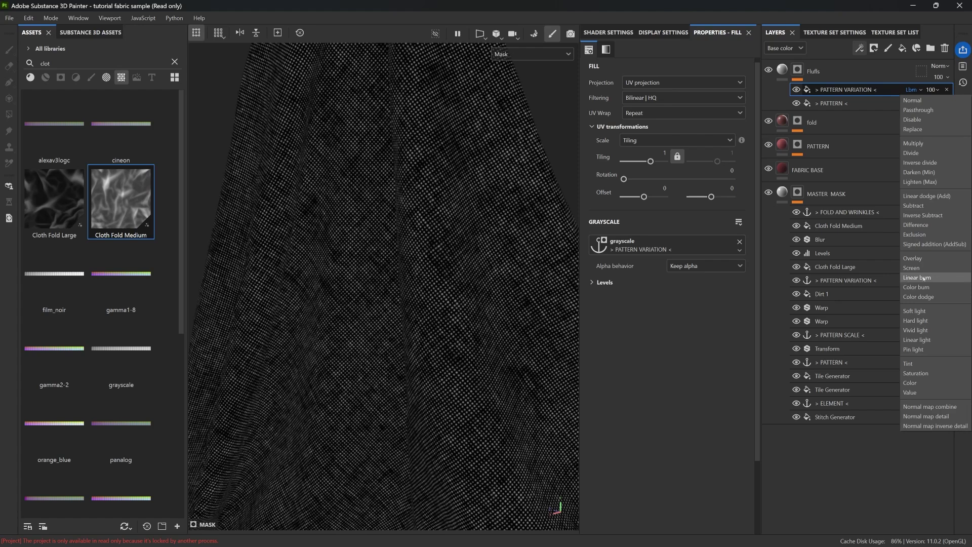
click(918, 277)
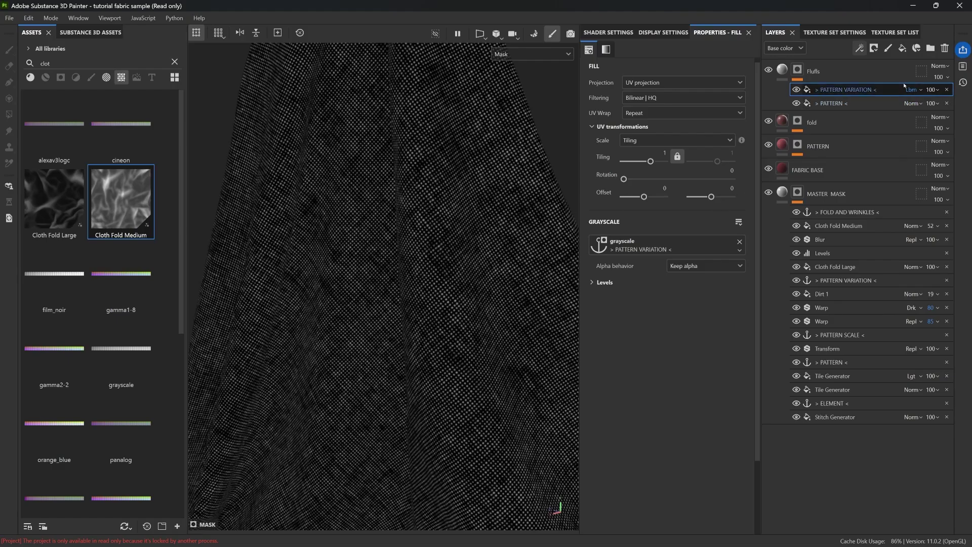
click(796, 90)
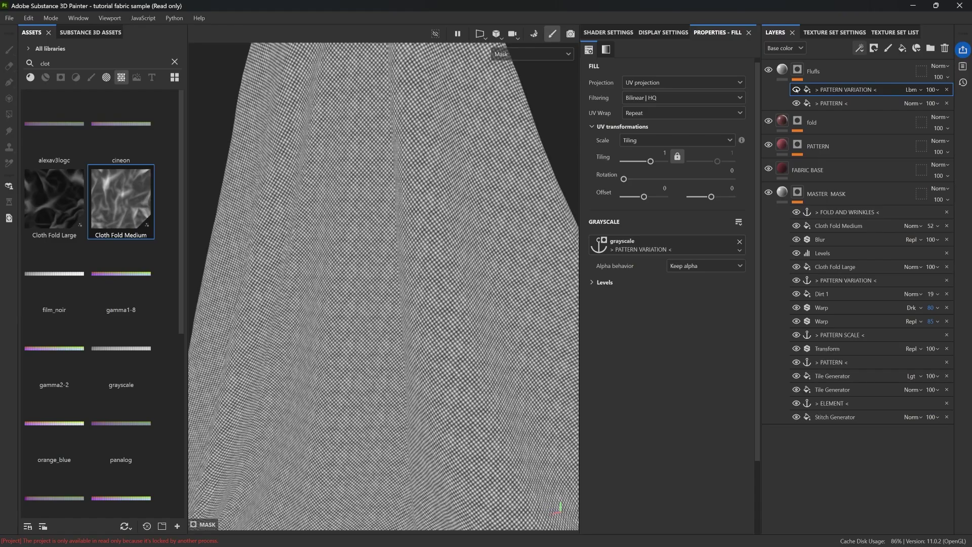
click(797, 89)
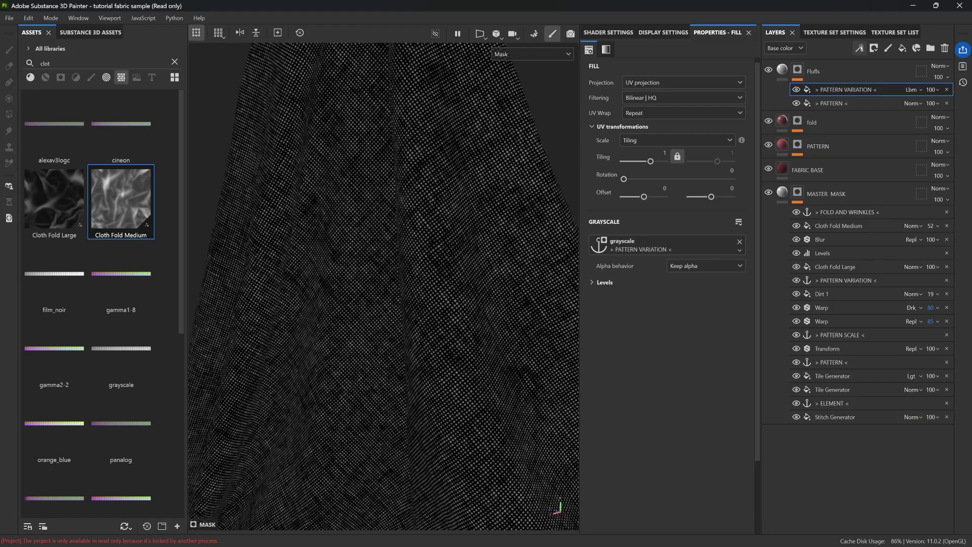
Add a Warp filter above the fills in the Fluffs mask and set its intensity to 0.029
click(859, 48)
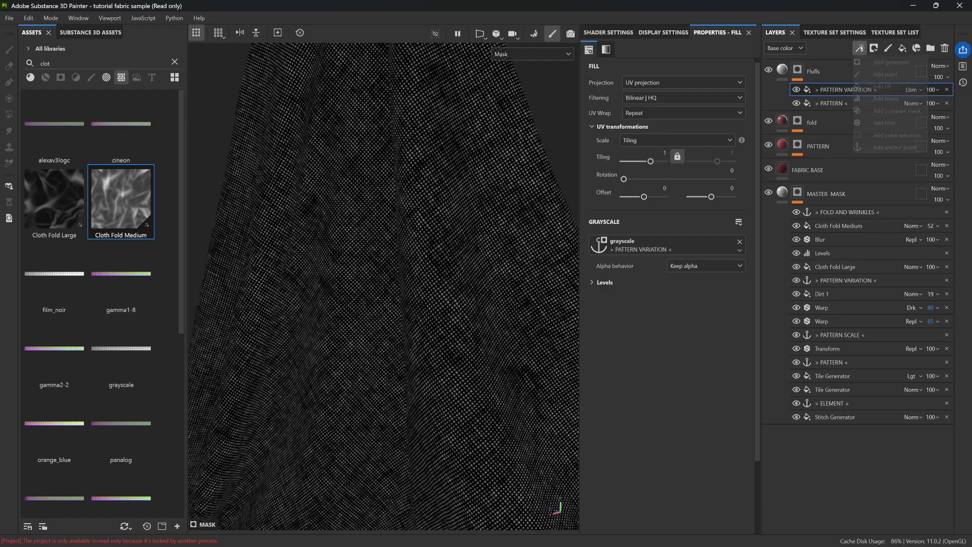
click(881, 123)
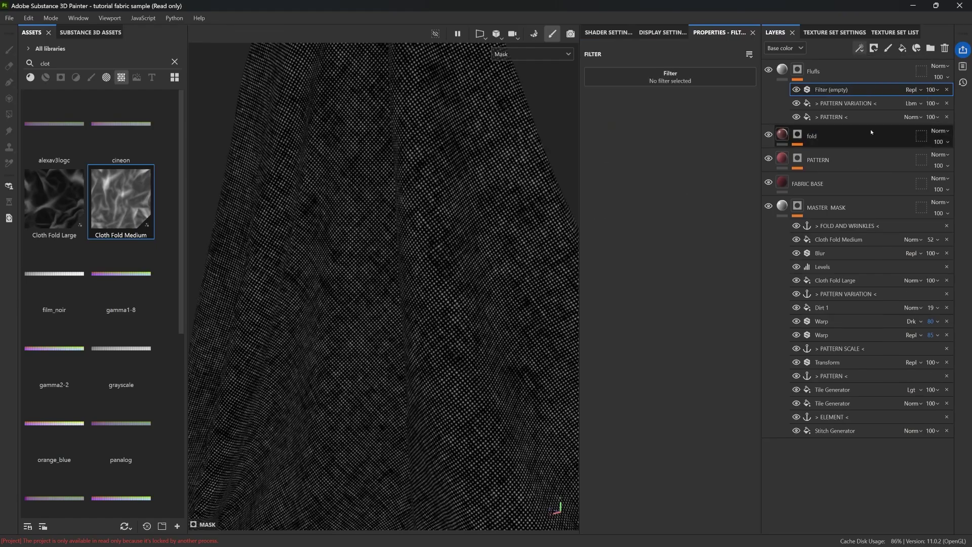
click(720, 205)
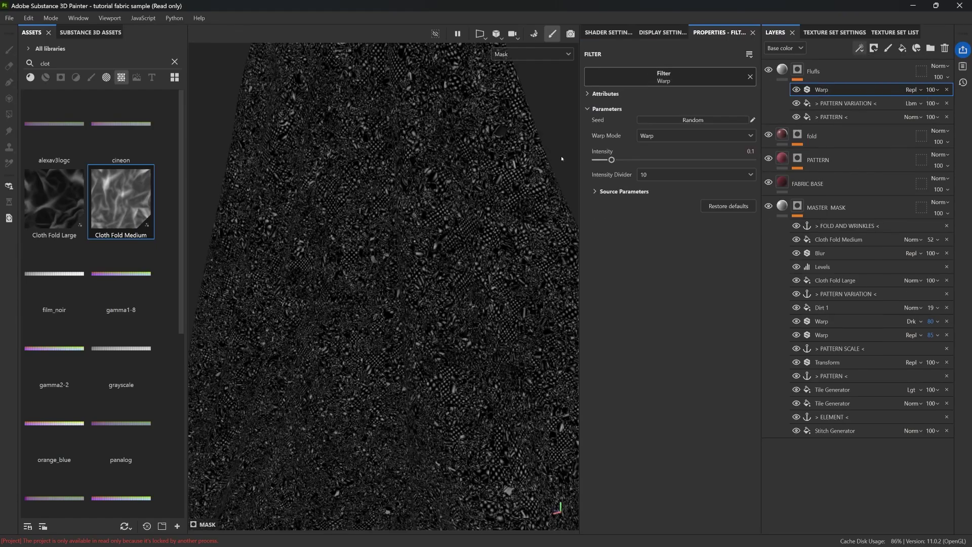
drag(612, 160, 597, 161)
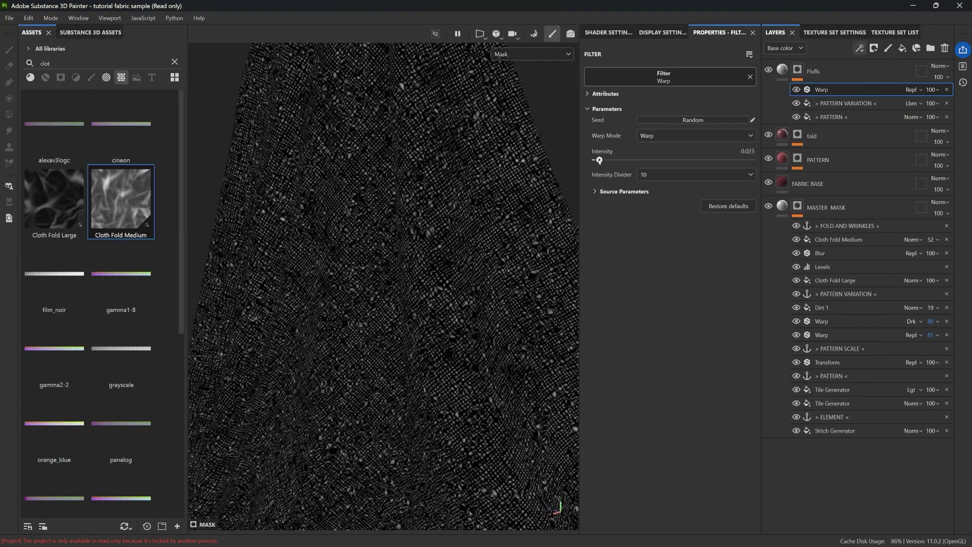
drag(597, 161, 601, 160)
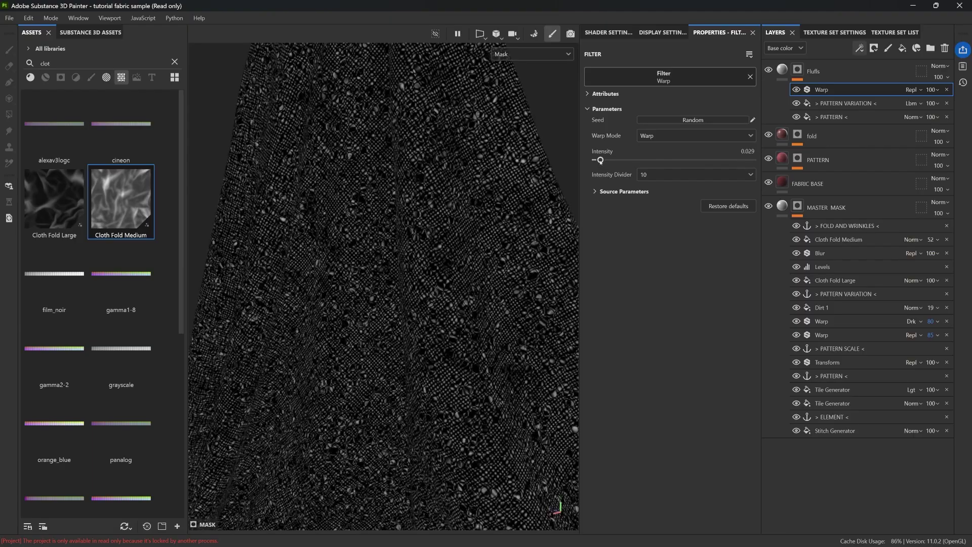
alt+drag(379, 238, 380, 267)
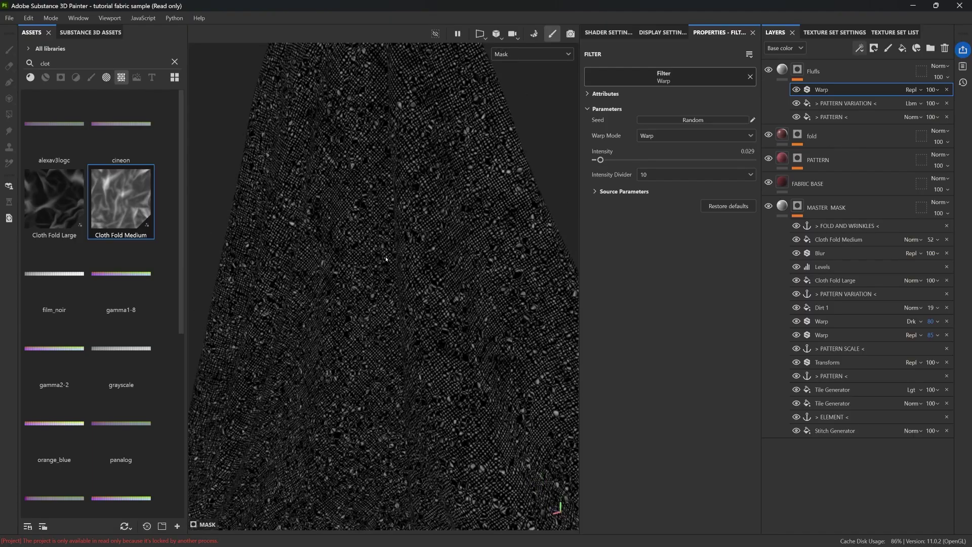
Try the Darken (Min) and Linear burn blending modes on the Fluffs mask's Warp filter
click(911, 90)
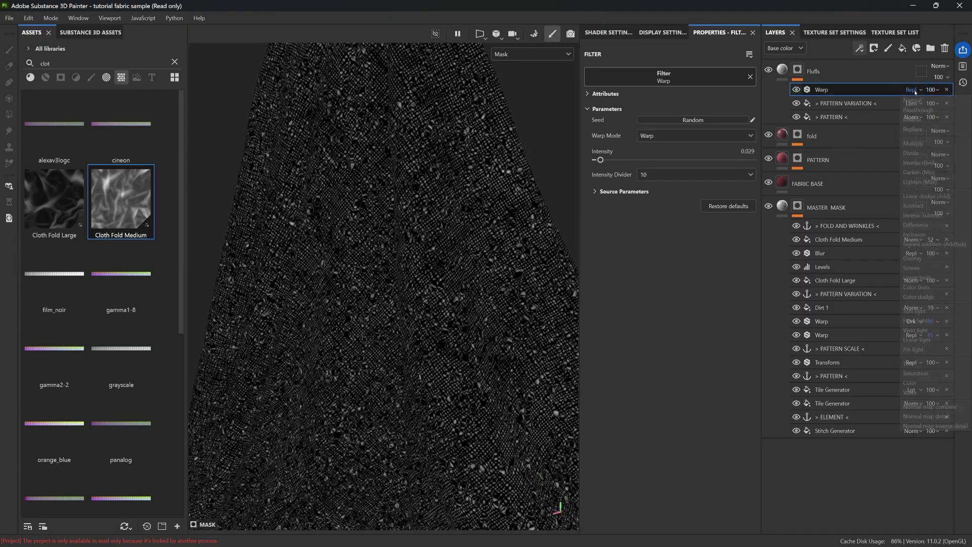
click(918, 172)
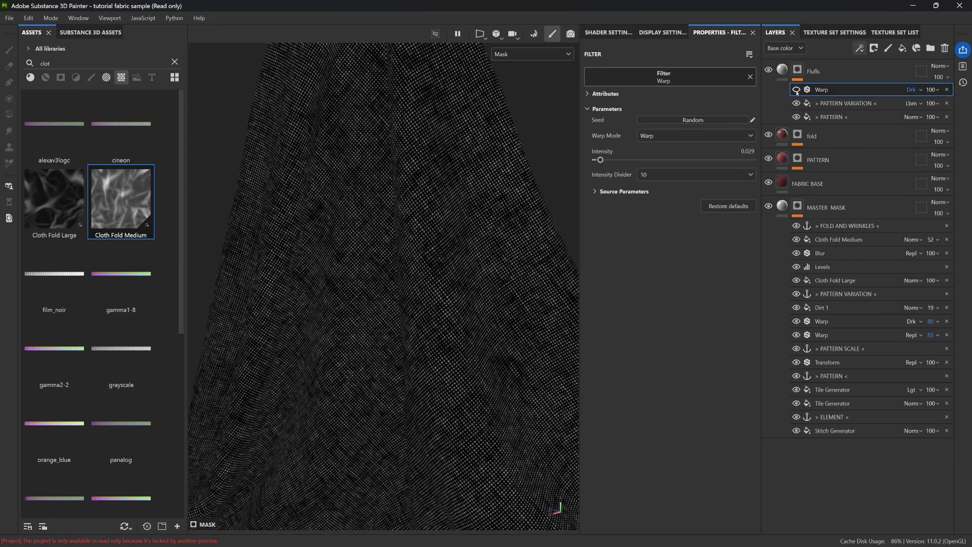
click(911, 90)
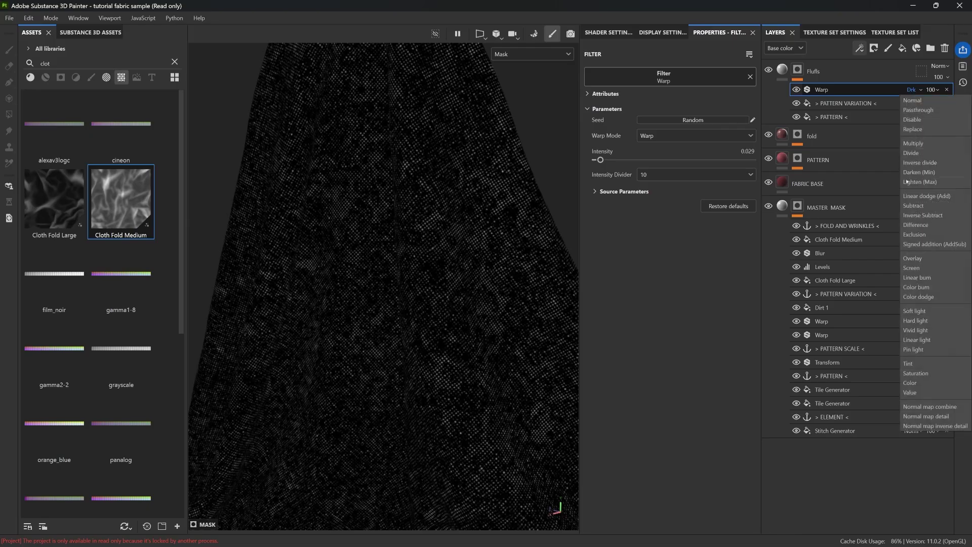
click(916, 278)
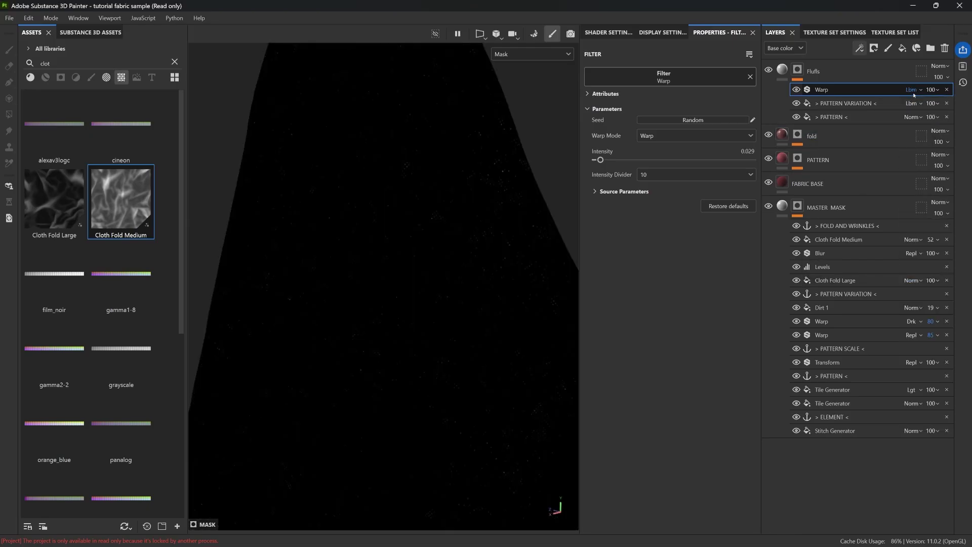
Set the Fluffs mask's Warp filter to the Signed addition (AddSub) blending mode
scroll(914, 92, up, 3)
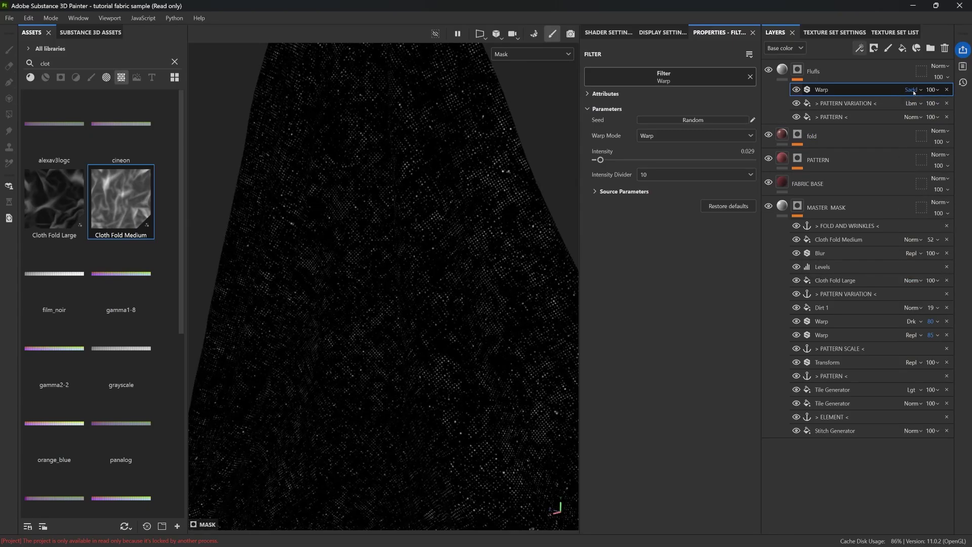
click(911, 90)
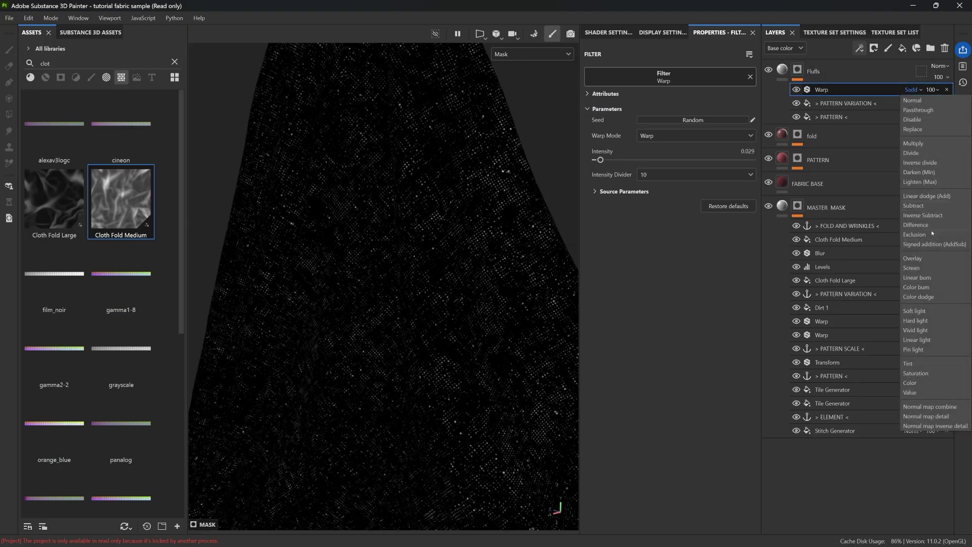
click(925, 245)
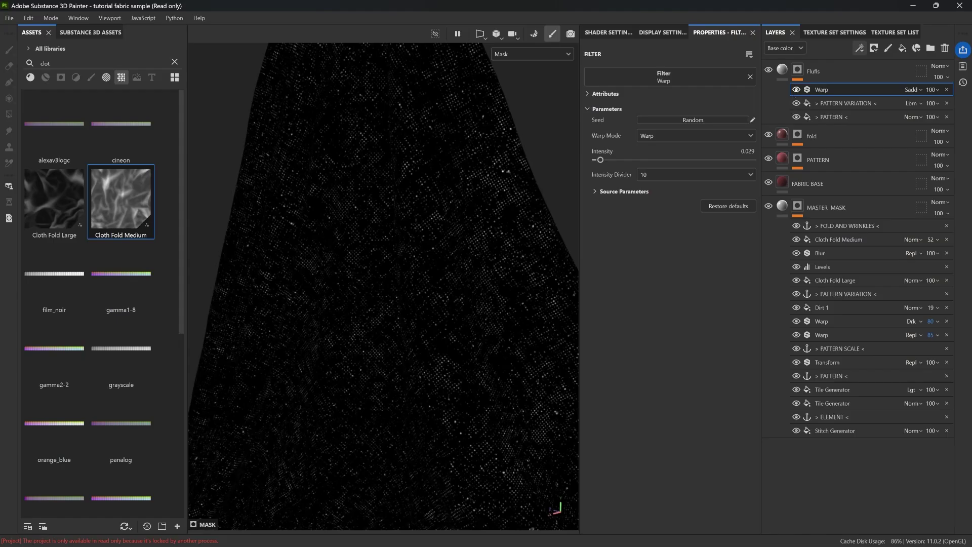
Compare the Fluffs mask with its Warp filter and PATTERN VARIATION fill hidden and shown
click(796, 117)
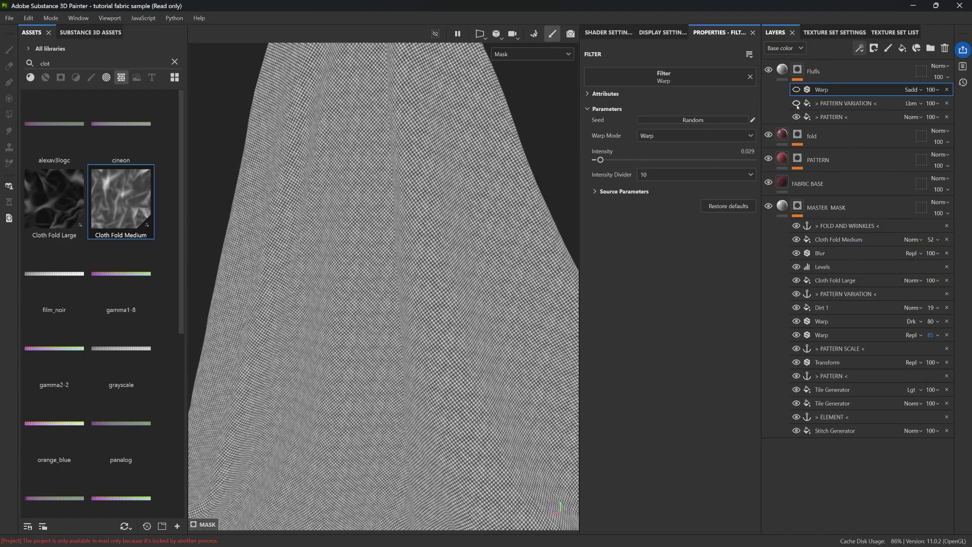
click(797, 104)
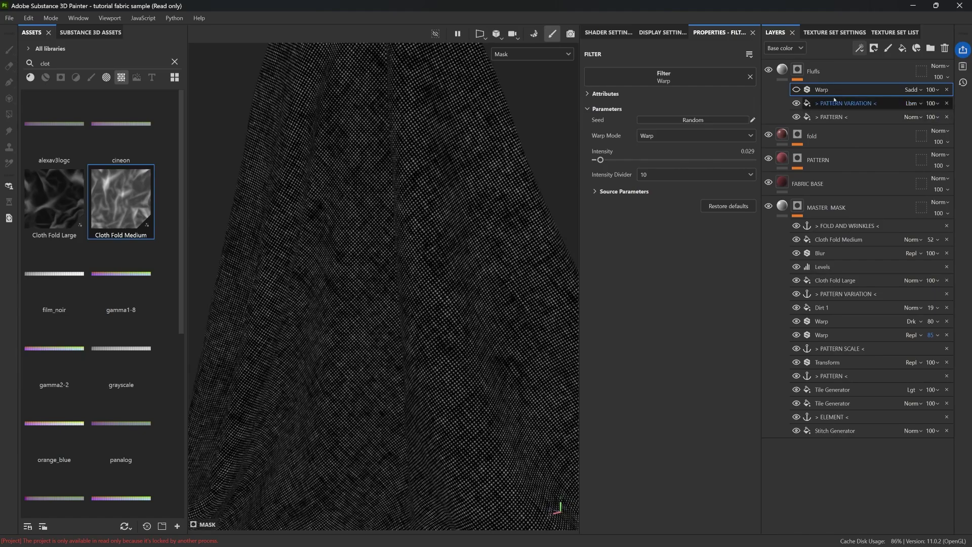
click(796, 90)
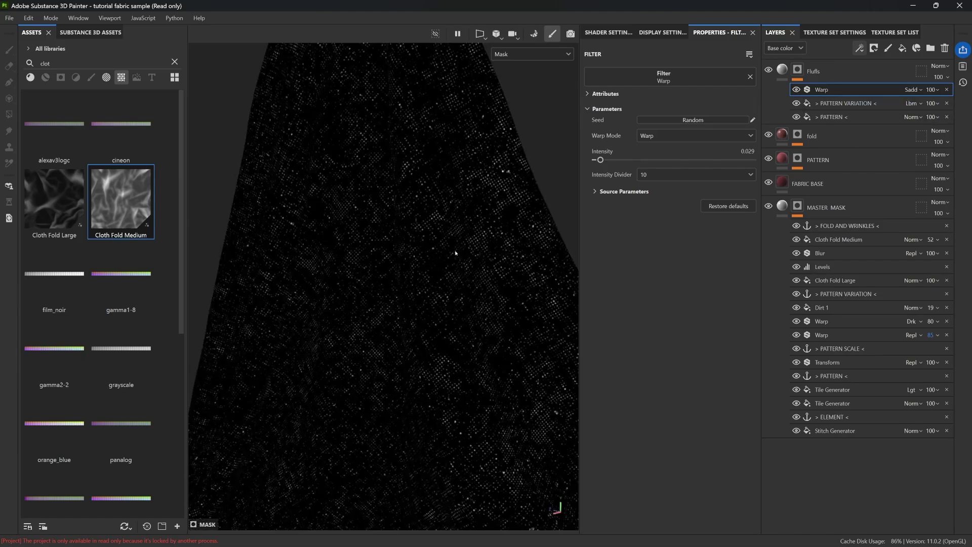
alt+drag(434, 223, 402, 256)
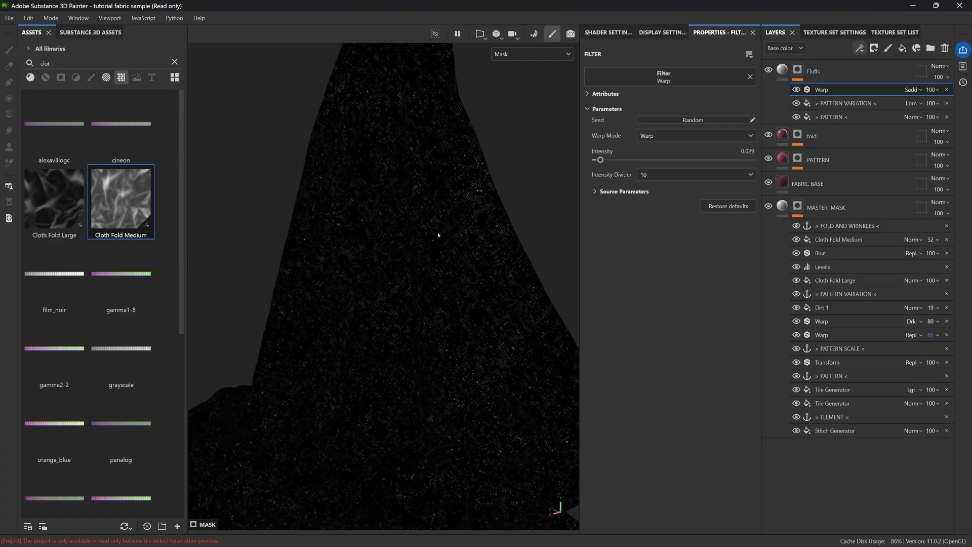
Enable the Fluffs layer's height channel, set its height to 0.1841 and make its base color a dusty pink
click(779, 72)
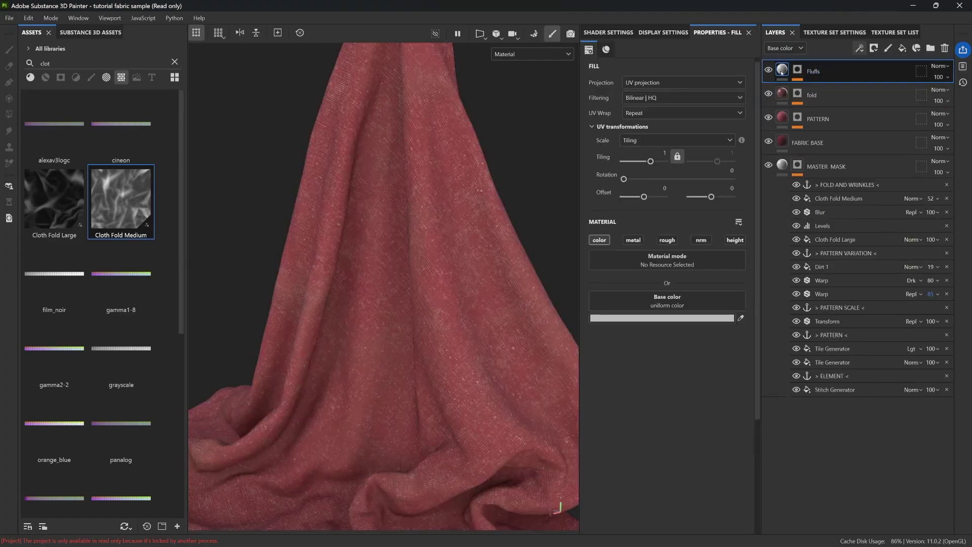
scroll(451, 192, up, 5)
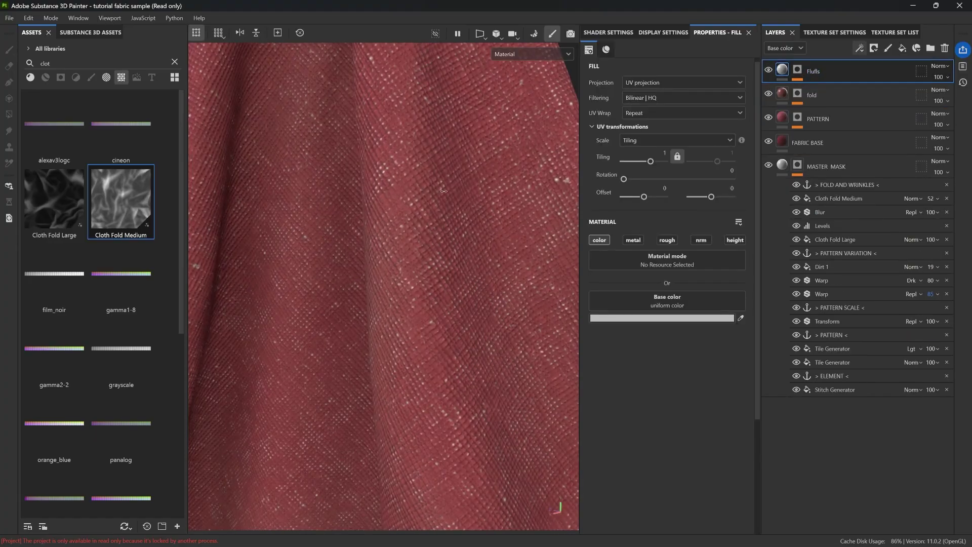
click(734, 240)
drag(659, 363, 669, 363)
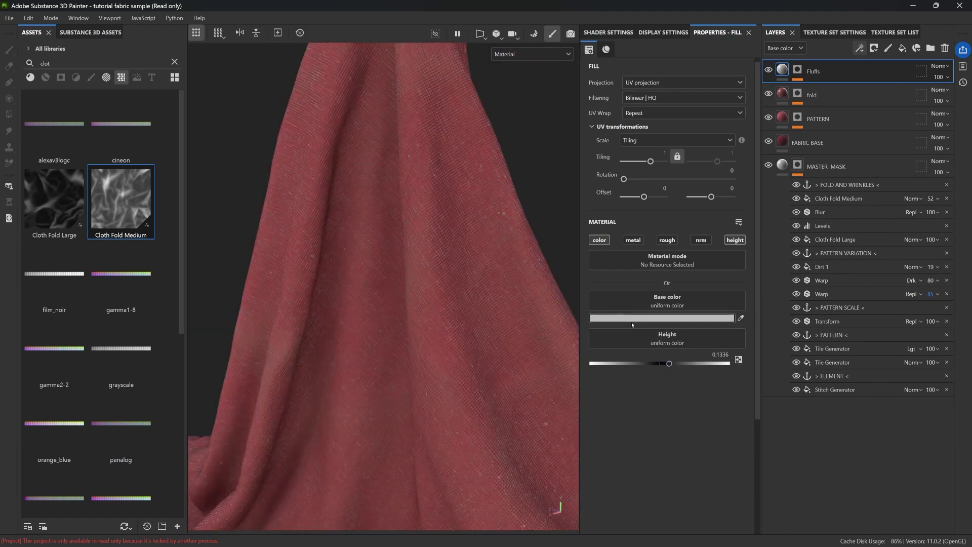
click(662, 320)
drag(701, 388, 674, 364)
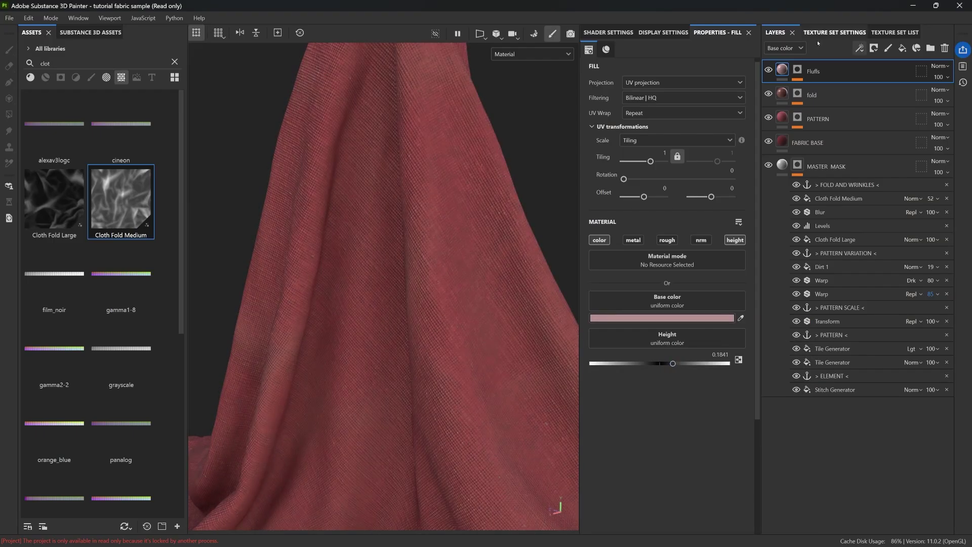
Toggle the Fluffs and PATTERN layers' visibility to compare their effect on the fabric up close
click(769, 72)
click(768, 72)
scroll(500, 219, up, 4)
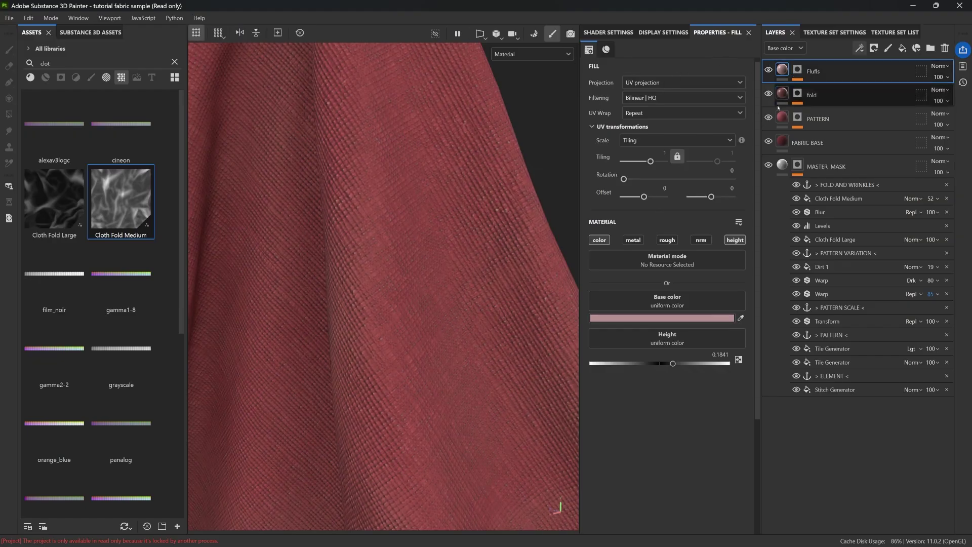
click(768, 118)
click(768, 118)
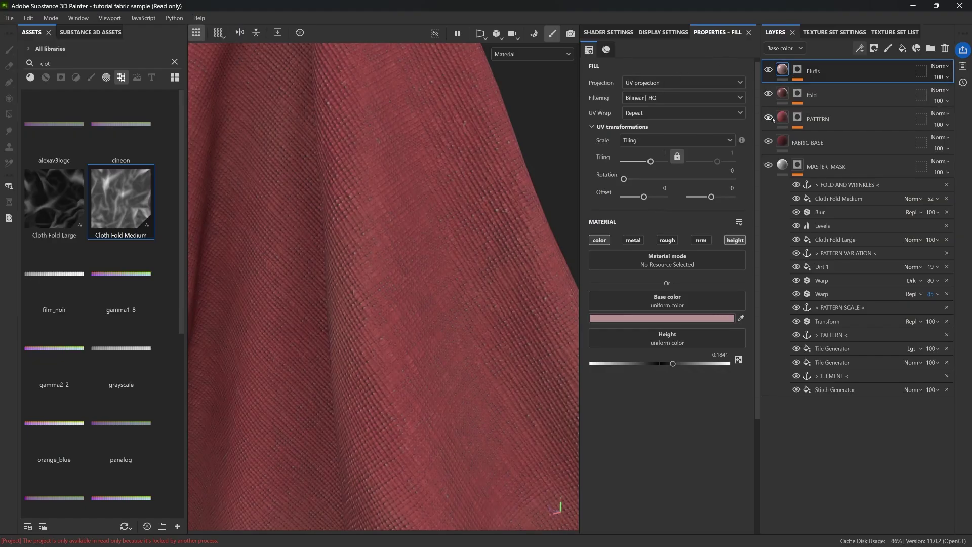
Raise the PATTERN layer's height slightly and set the Fluffs layer's height to 0.0758
click(782, 120)
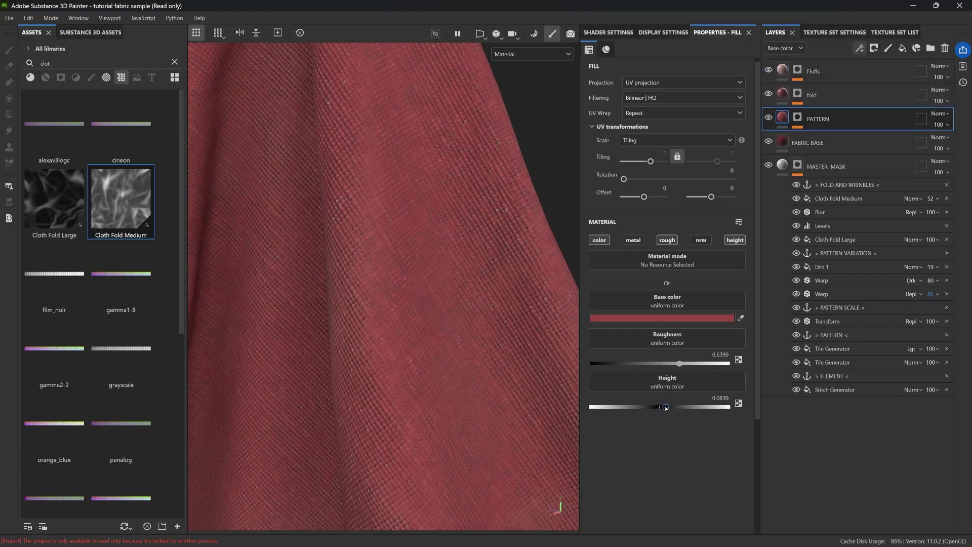
drag(664, 408, 666, 407)
click(790, 71)
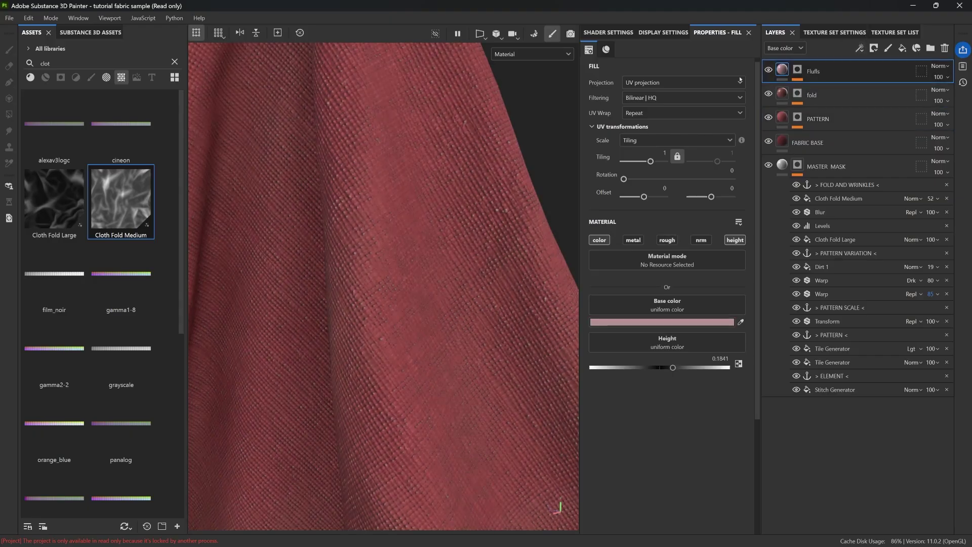
drag(673, 364, 665, 363)
Examine the fluff detail and overall fabric look across the draped cloth from several angles and distances
scroll(373, 281, down, 6)
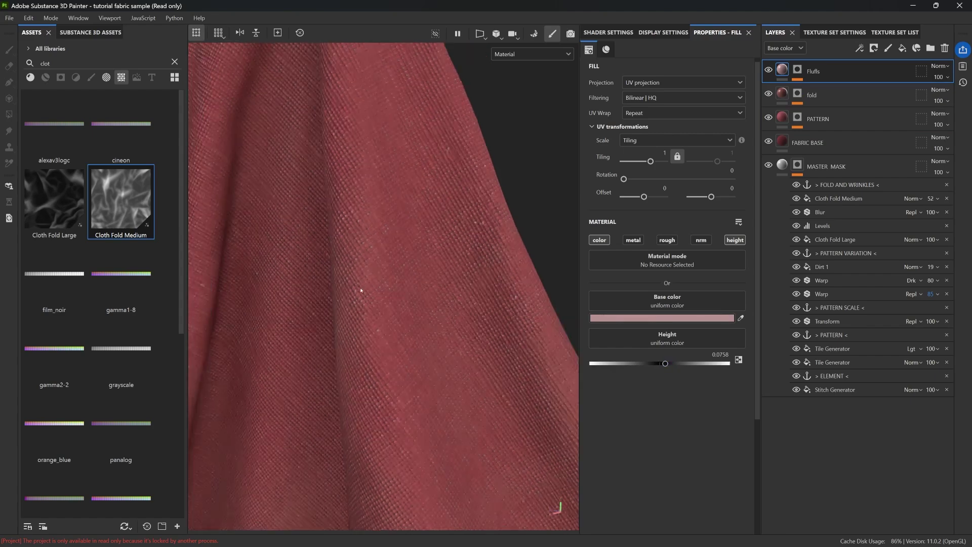
alt+drag(415, 248, 382, 275)
shift+right_drag(371, 284, 412, 287)
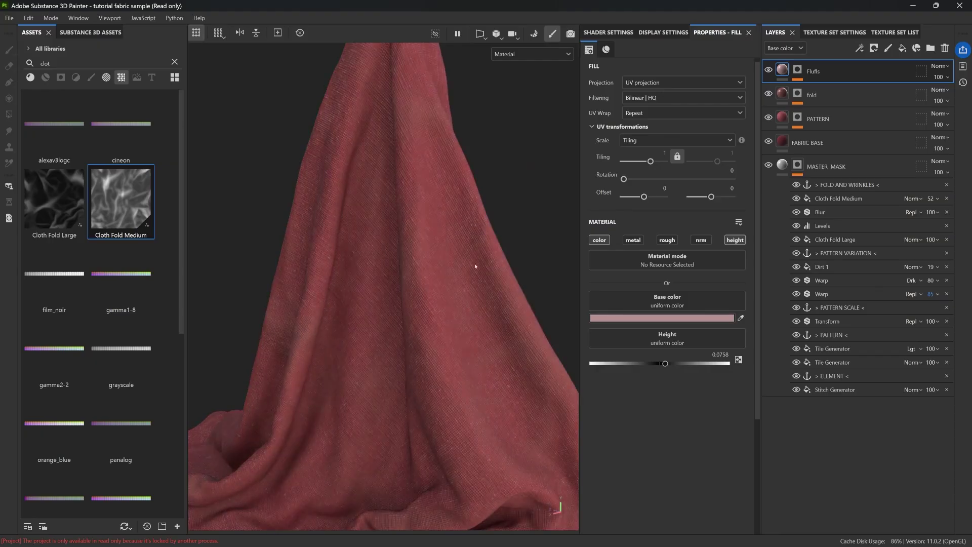
scroll(434, 272, down, 3)
alt+drag(432, 269, 449, 295)
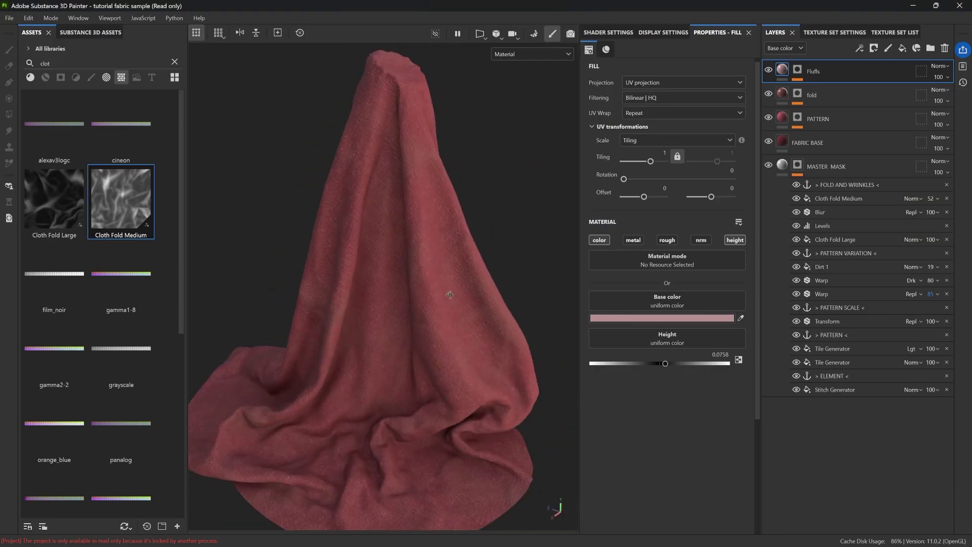
alt+drag(439, 255, 425, 268)
shift+right_drag(405, 287, 413, 288)
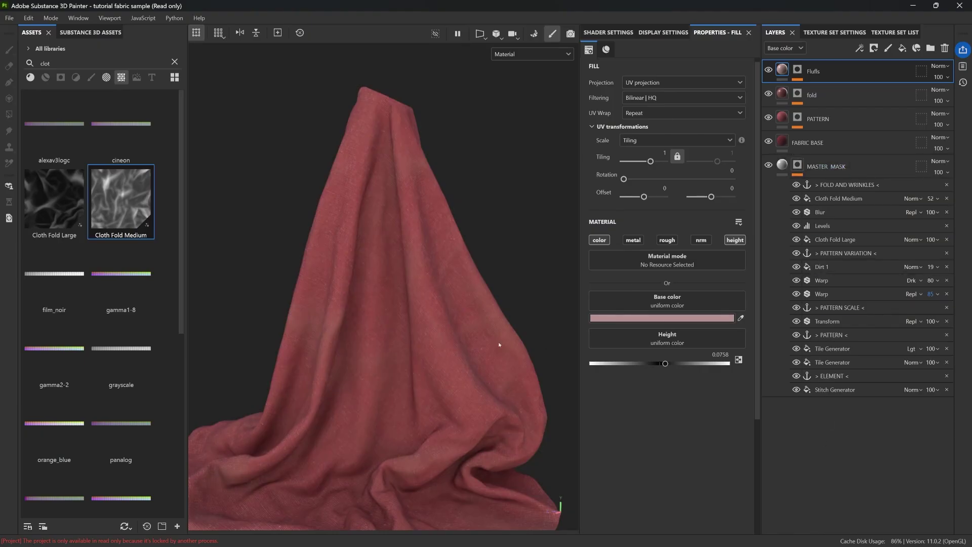
alt+drag(464, 276, 450, 300)
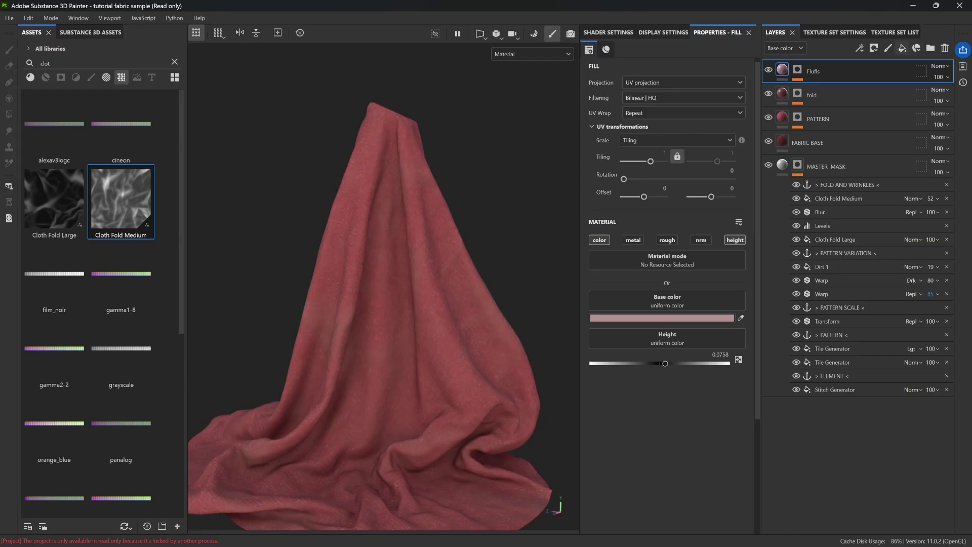
Add a fill layer above Fluffs and set its base color to dark gray
click(902, 48)
click(668, 318)
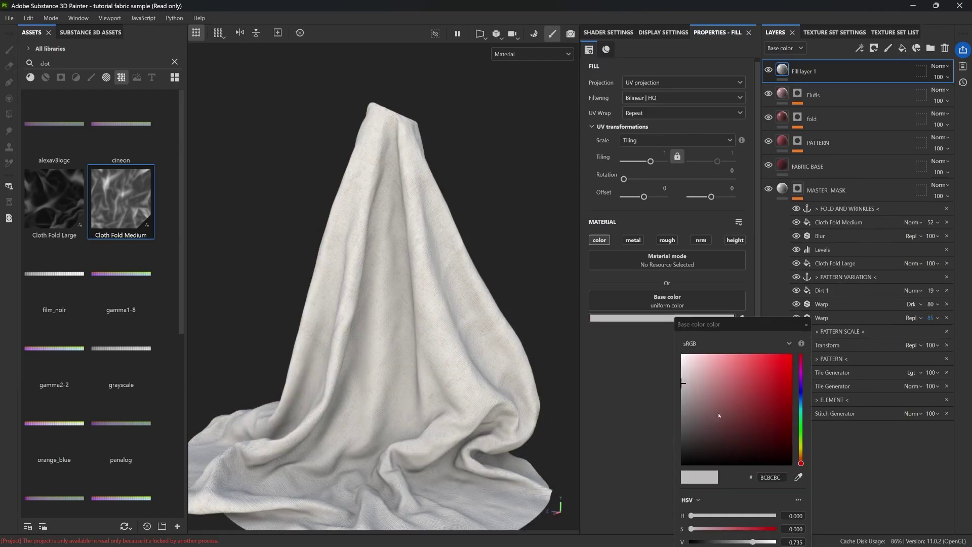
drag(694, 428, 680, 440)
click(807, 324)
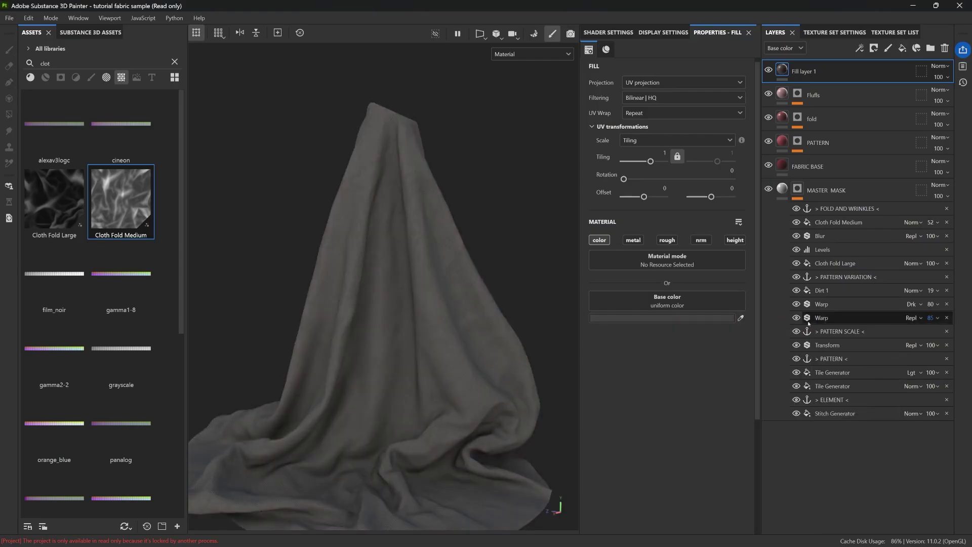
Give the dark fill layer a black mask with a Dirt generator, using Dirt Level 0.36 and Dirt Contrast 0.09
click(874, 48)
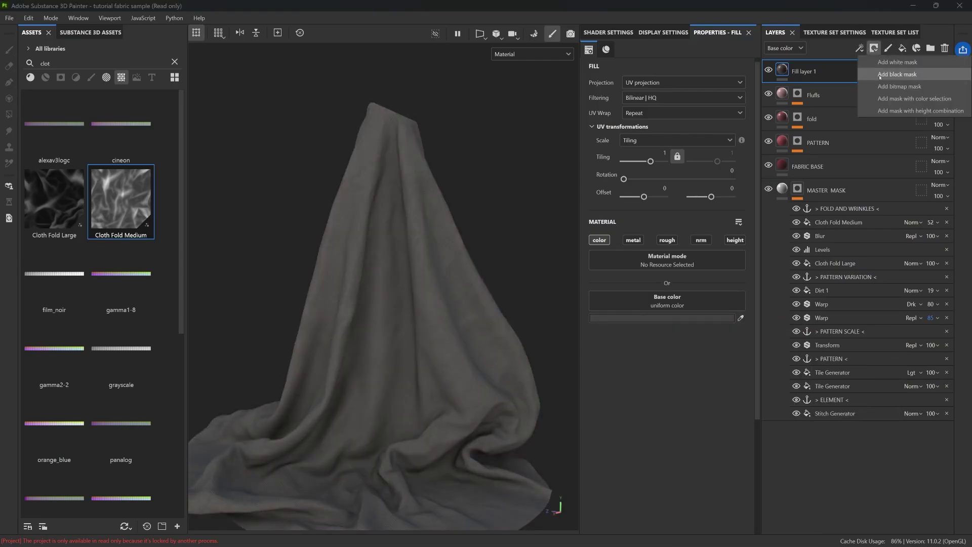
click(889, 72)
click(859, 48)
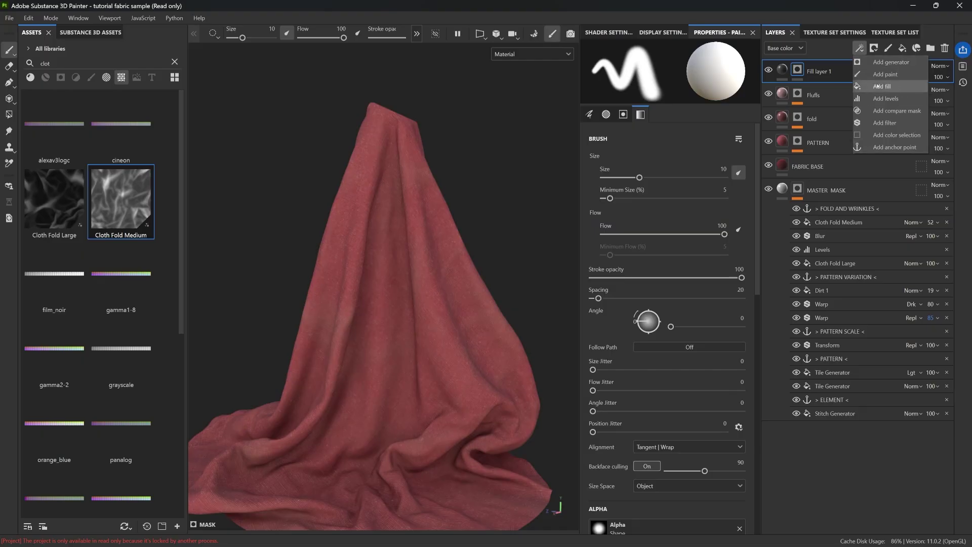
click(891, 61)
click(704, 77)
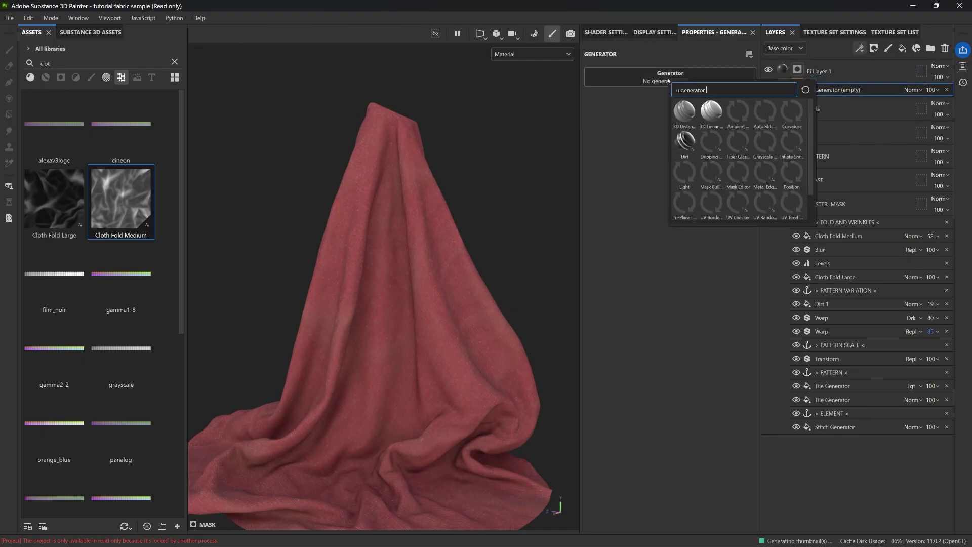
click(686, 142)
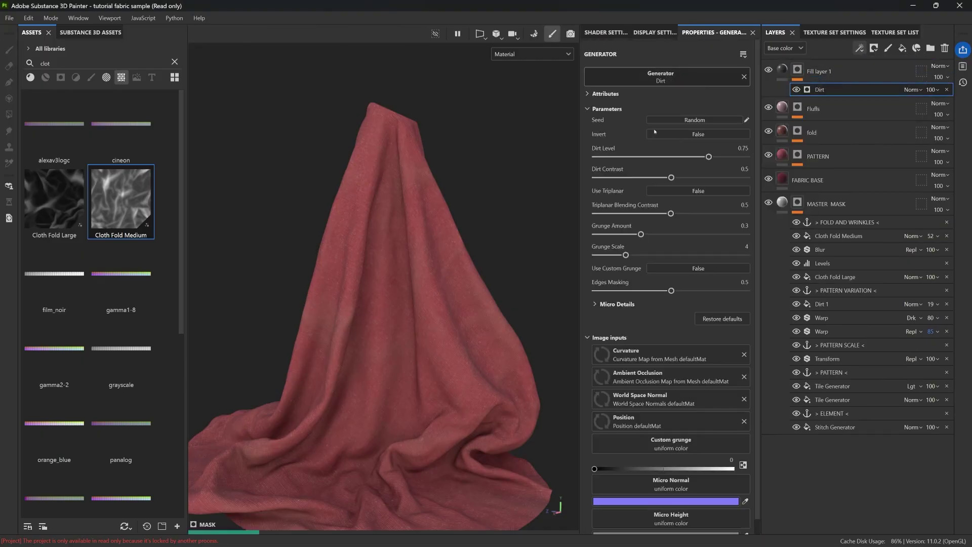
drag(690, 156, 650, 157)
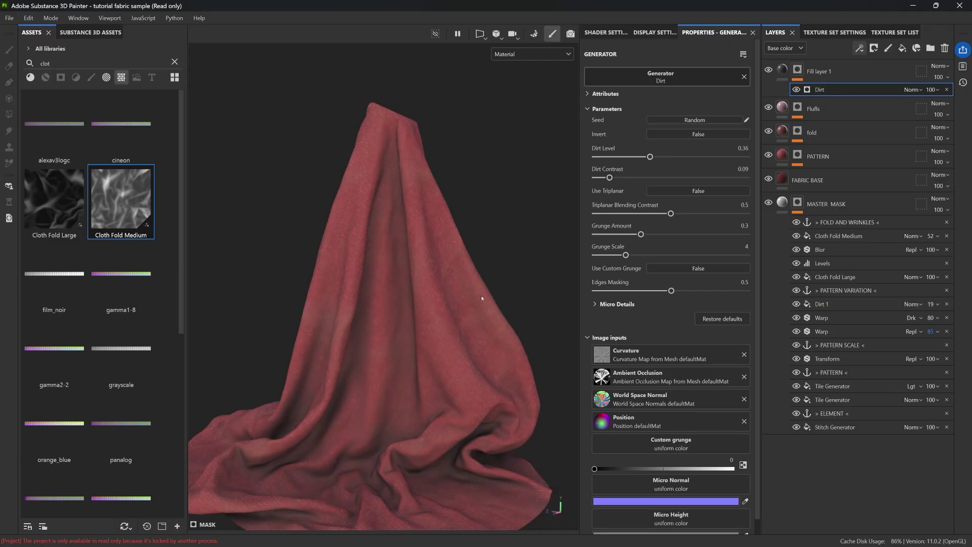
alt+drag(481, 298, 461, 327)
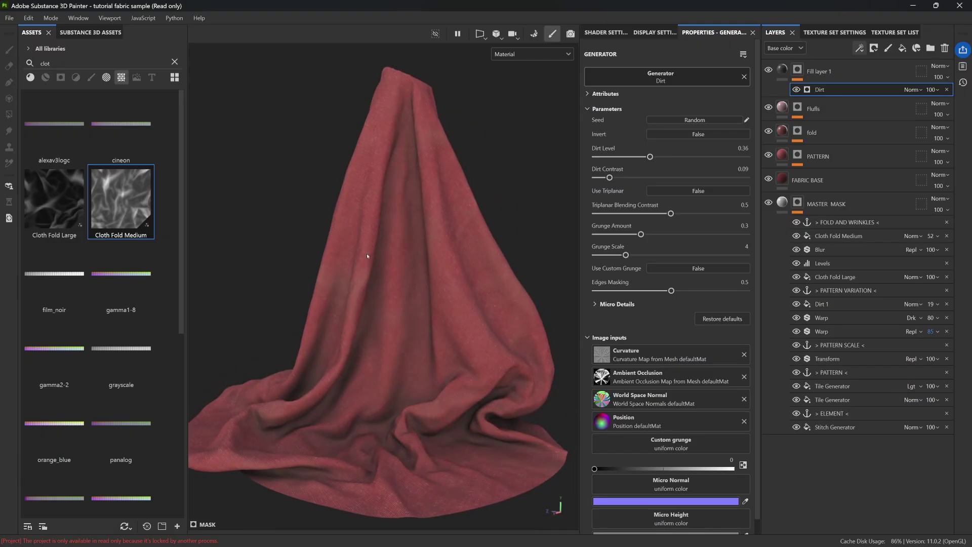
Check the dirt fill layer's base color, keep it, and set the layer's opacity to 48
click(782, 70)
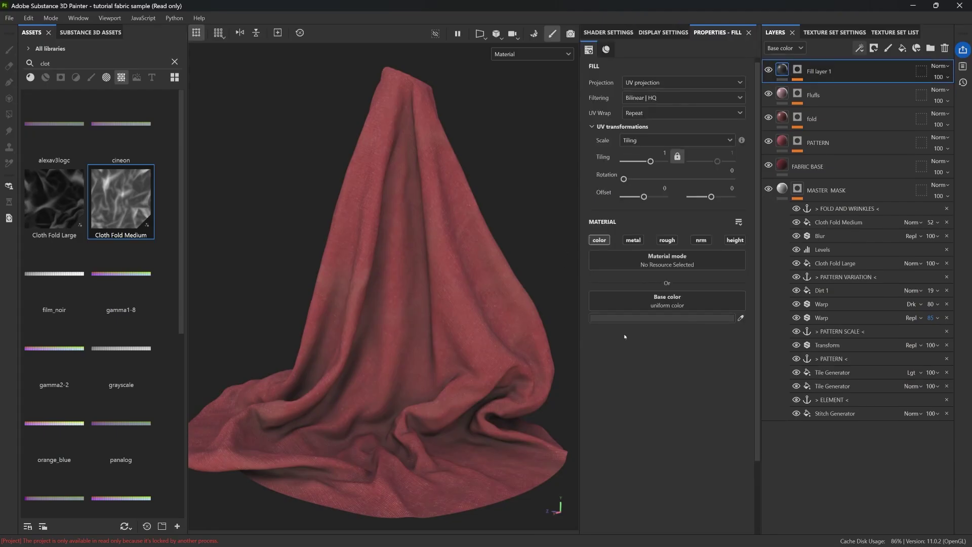
click(673, 318)
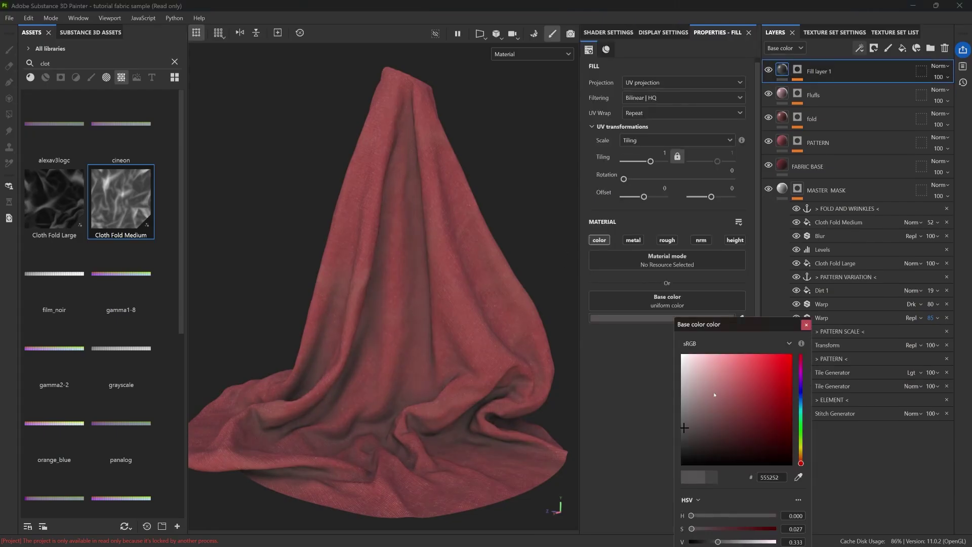
click(806, 324)
click(940, 79)
drag(955, 96, 945, 96)
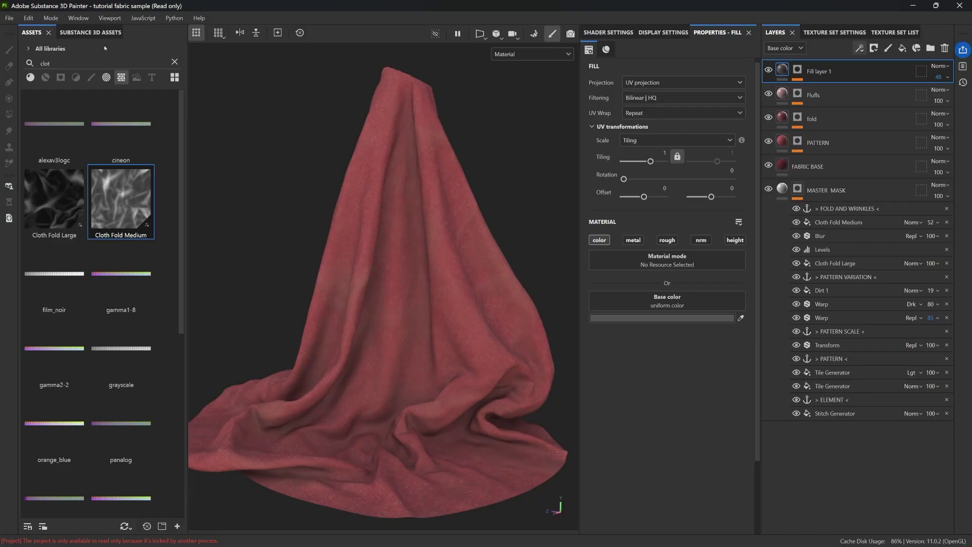
Find the Sharpen filter in the assets, apply it above all layers, and compare the fabric with it off and on
click(76, 76)
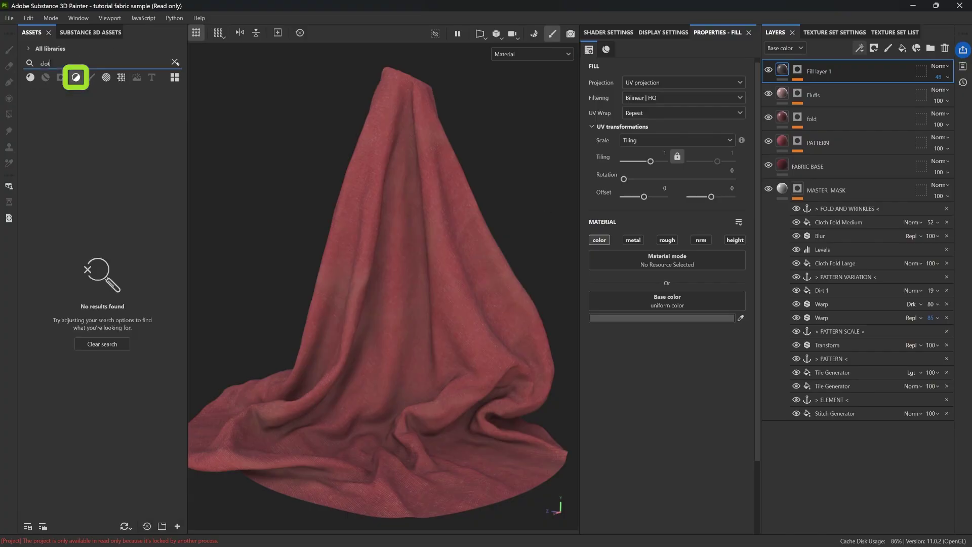
click(176, 63)
text(sha)
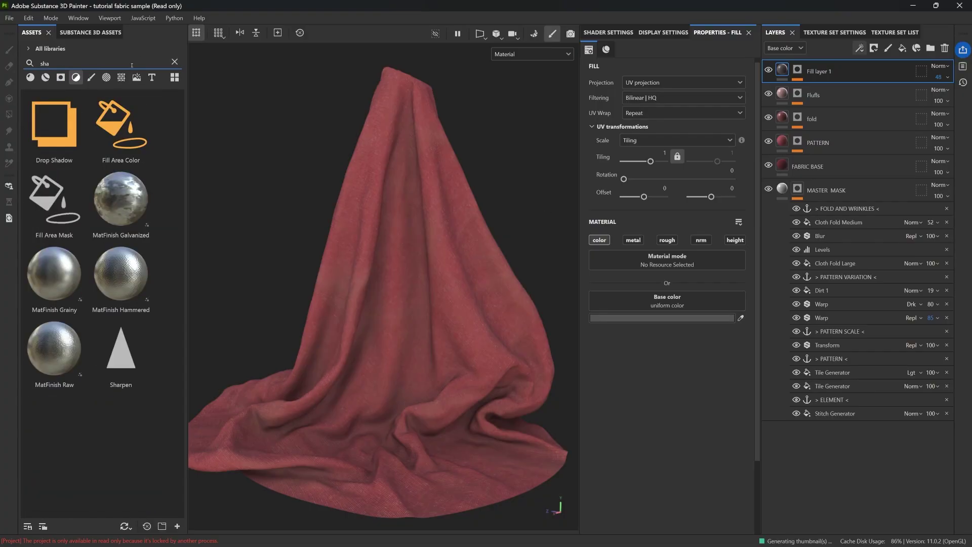
drag(144, 334, 354, 244)
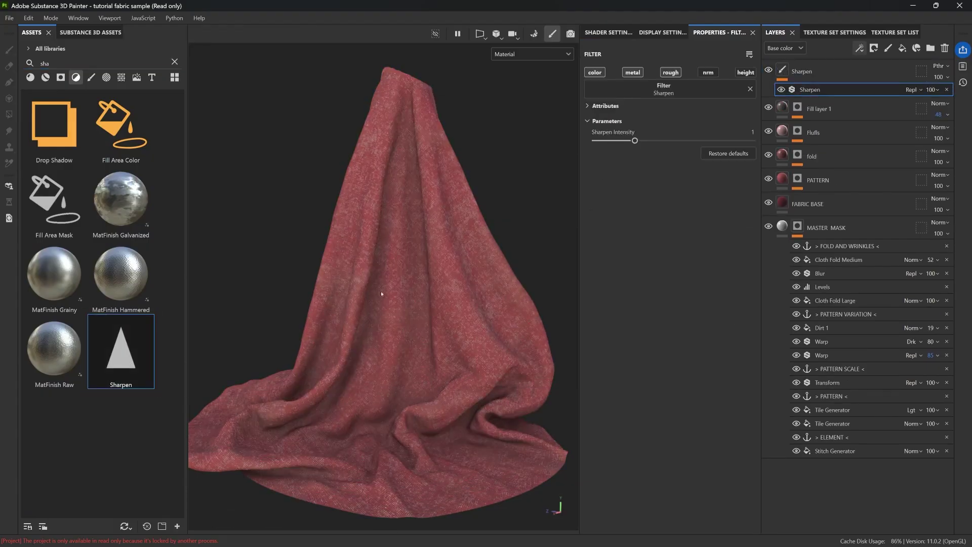
scroll(383, 221, up, 5)
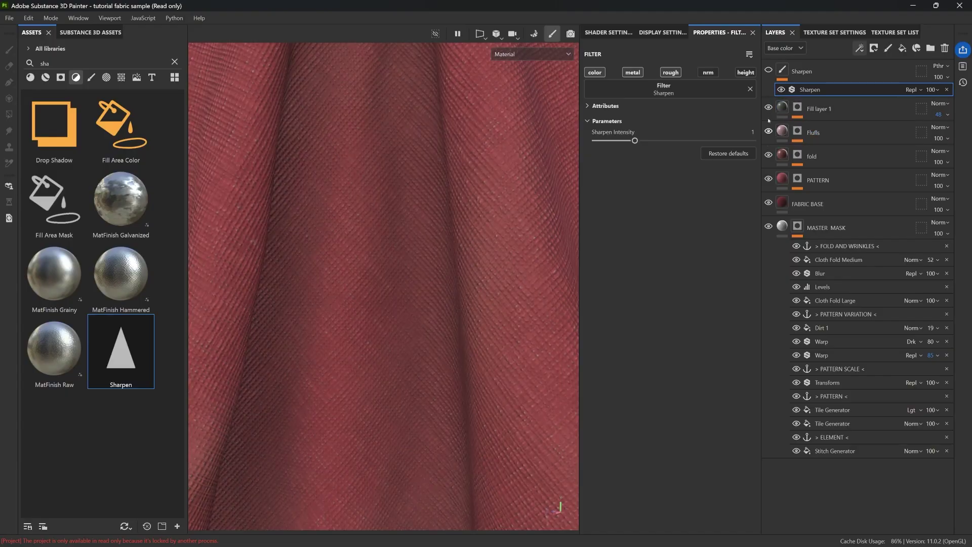
click(769, 70)
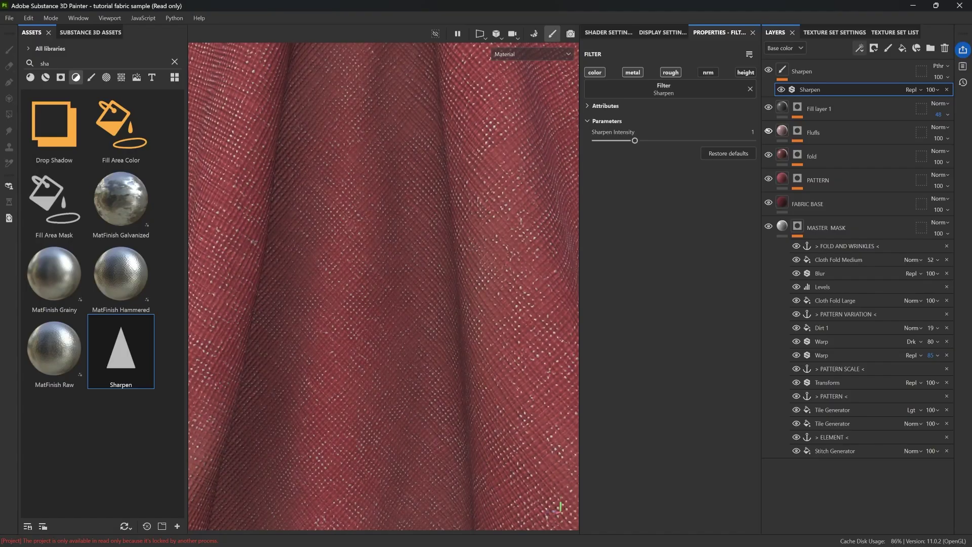
Change the Fluffs layer's base color to the darker muted pink A26A6A
click(787, 131)
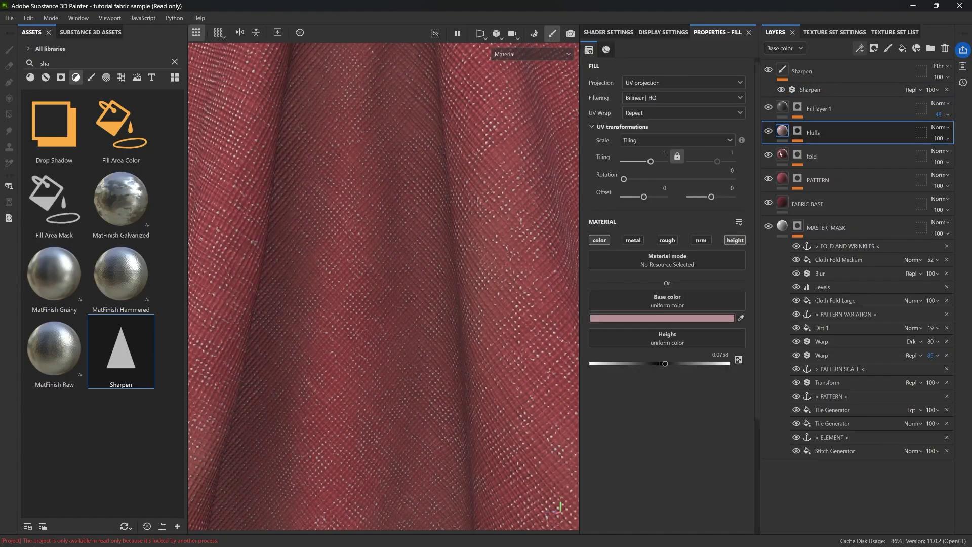
click(675, 318)
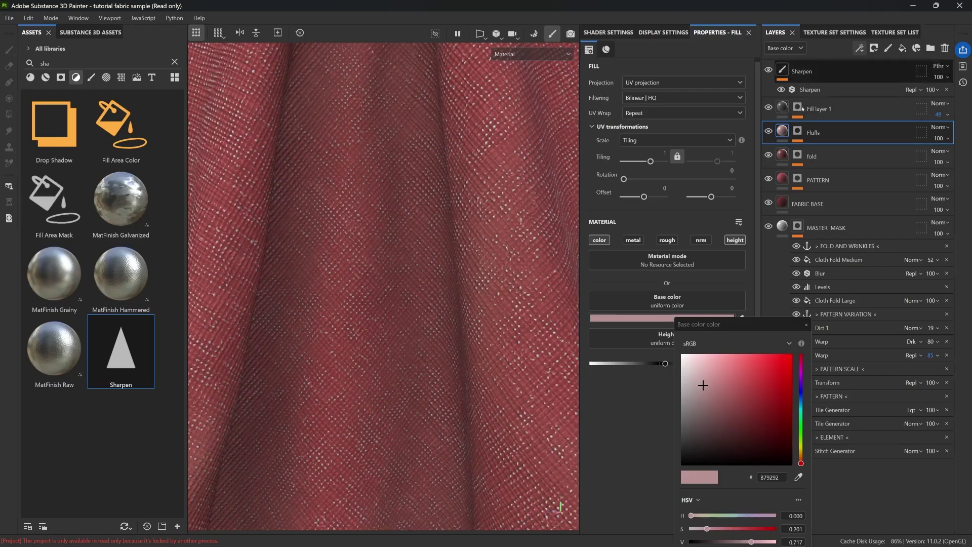
drag(710, 400, 719, 394)
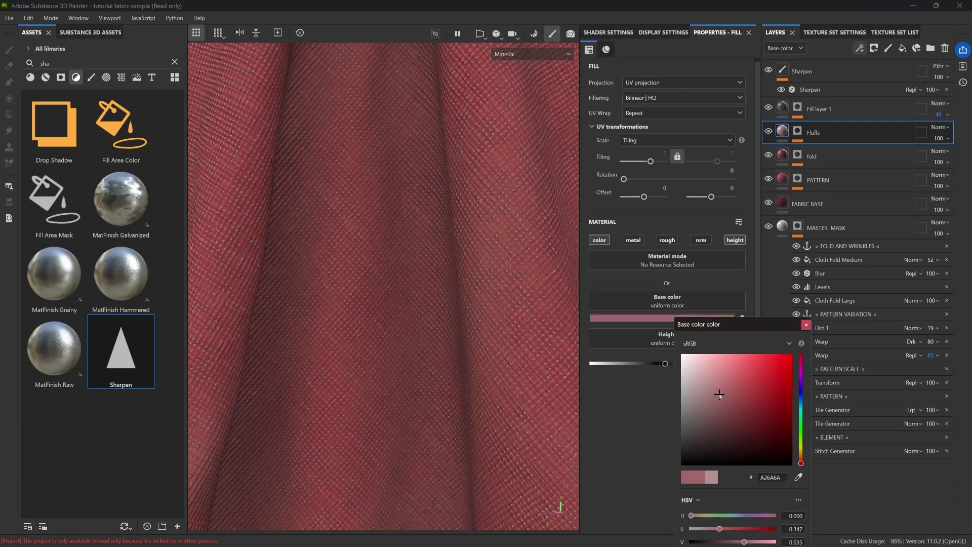
Reduce the Sharpen filter's Sharpen Intensity to 0.4
click(815, 89)
drag(634, 141, 611, 140)
scroll(517, 219, down, 3)
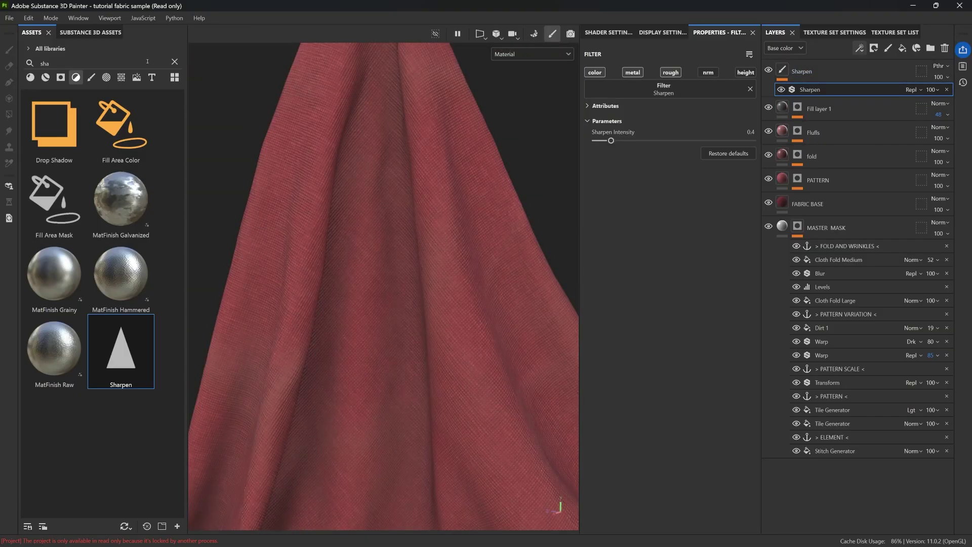
Find the Warp filter in the assets and add it above the Sharpen filter in the Sharpen layer
click(174, 62)
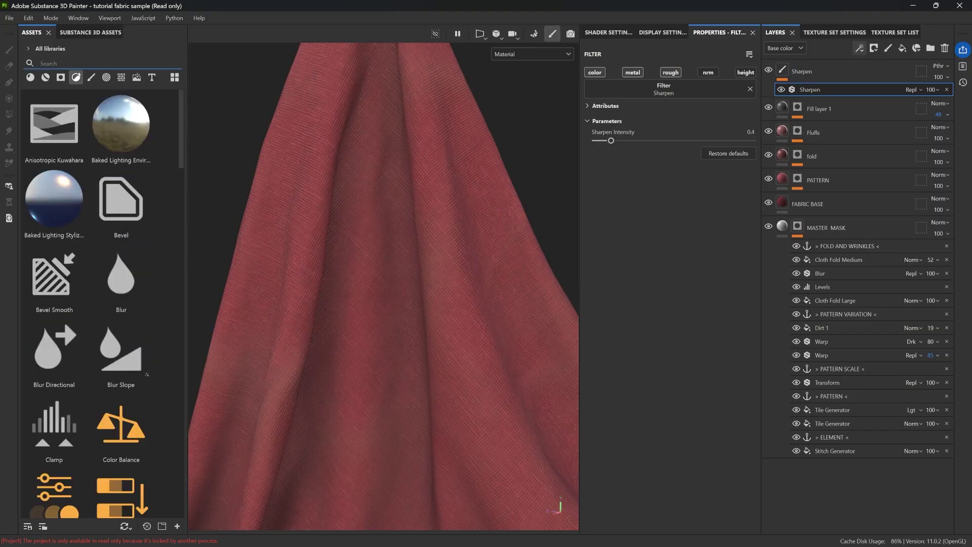
click(76, 77)
text(warp)
drag(121, 124, 830, 86)
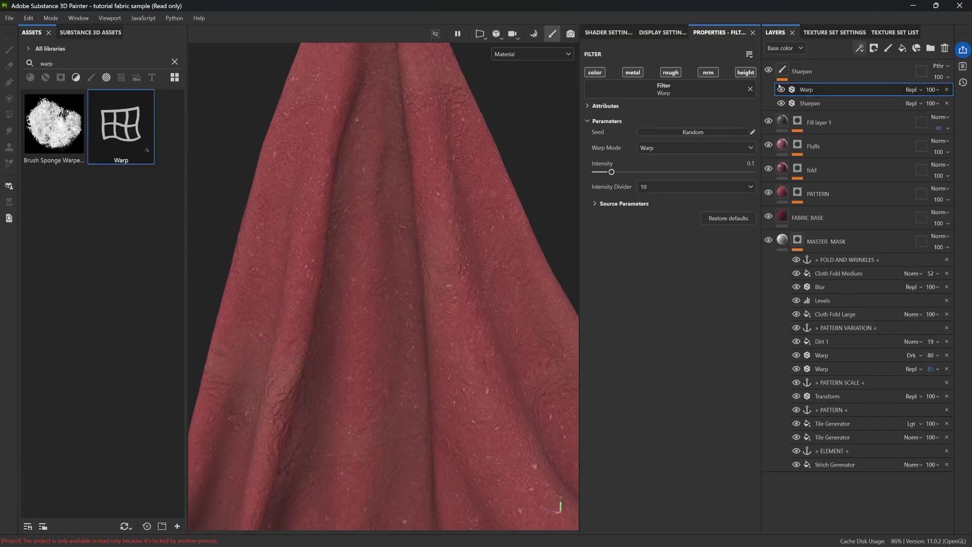
Set the new Warp filter's intensity to 0.01 and its opacity to 6
scroll(465, 210, up, 3)
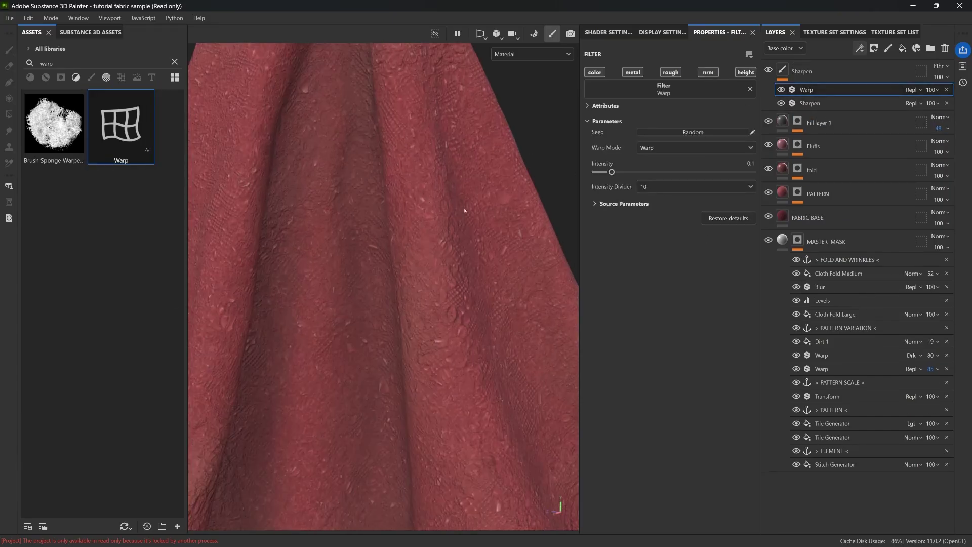
drag(598, 172, 597, 171)
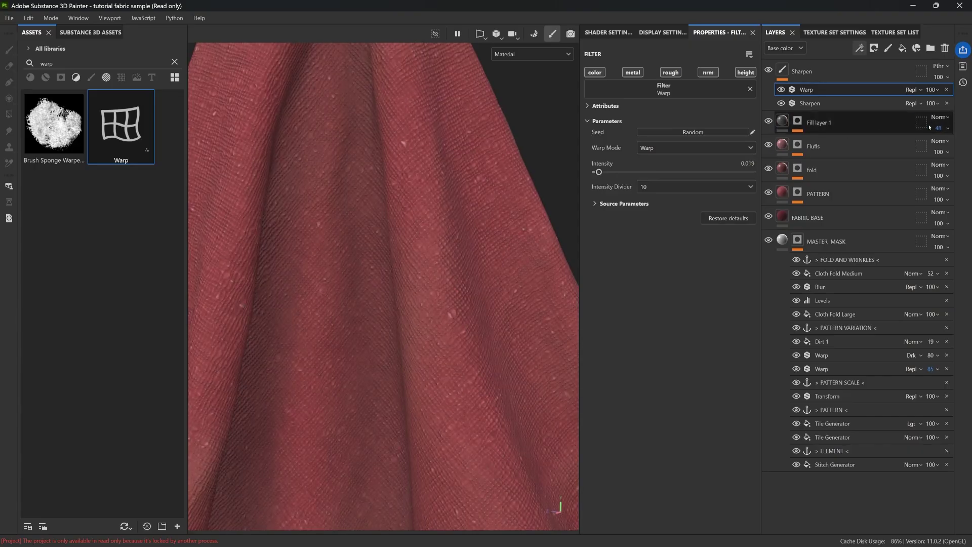
click(933, 90)
drag(964, 108, 928, 108)
click(938, 90)
click(751, 163)
text(0.01)
key(Return)
Compare the fabric with the Warp filter off and on, and examine the whole drape from farther away
click(781, 90)
click(781, 90)
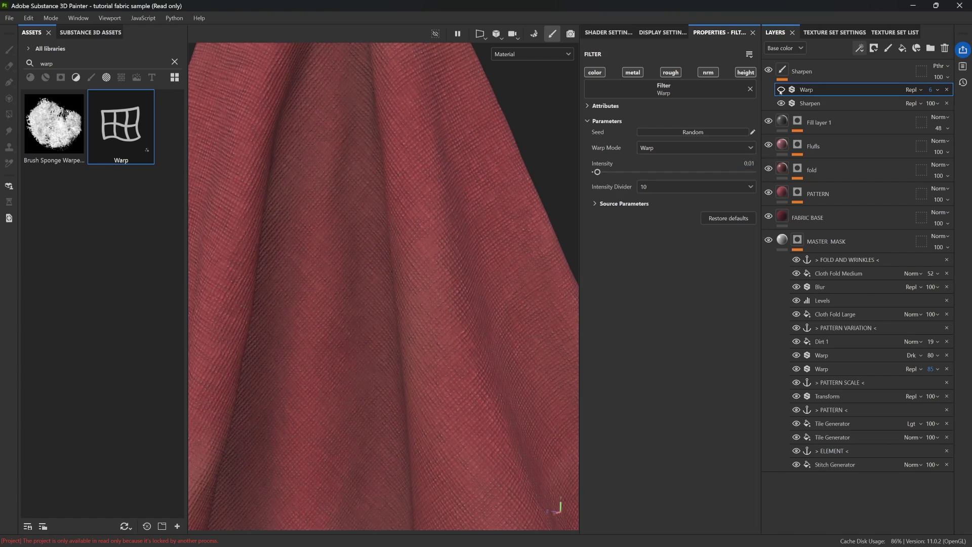
scroll(431, 296, down, 3)
scroll(431, 314, down, 2)
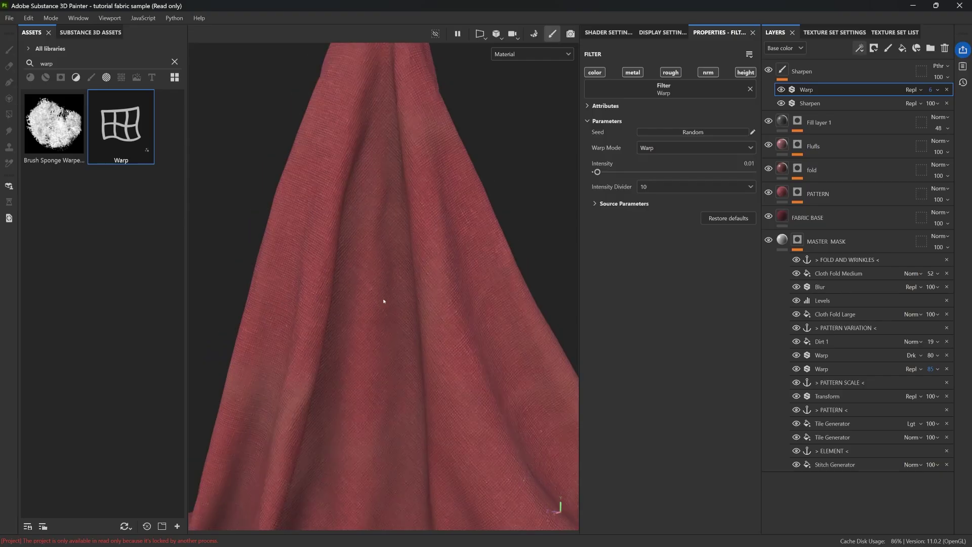
scroll(383, 300, down, 5)
scroll(406, 271, up, 5)
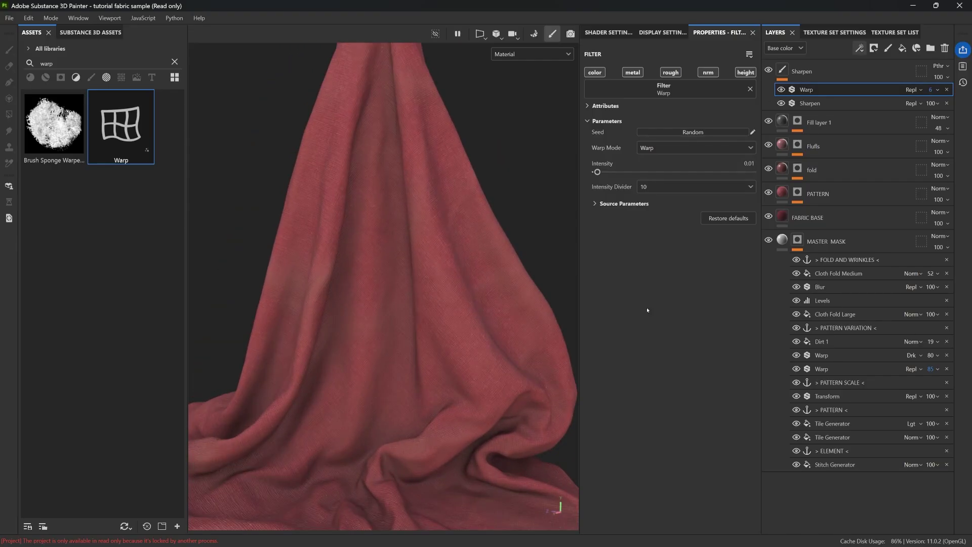
Find the HSL Perceptive filter, apply it above all layers, and set Hue 0.806, Saturation 0.443 and Lightness 0.411
click(103, 65)
double_click(104, 65)
text(hsl)
click(75, 77)
click(42, 159)
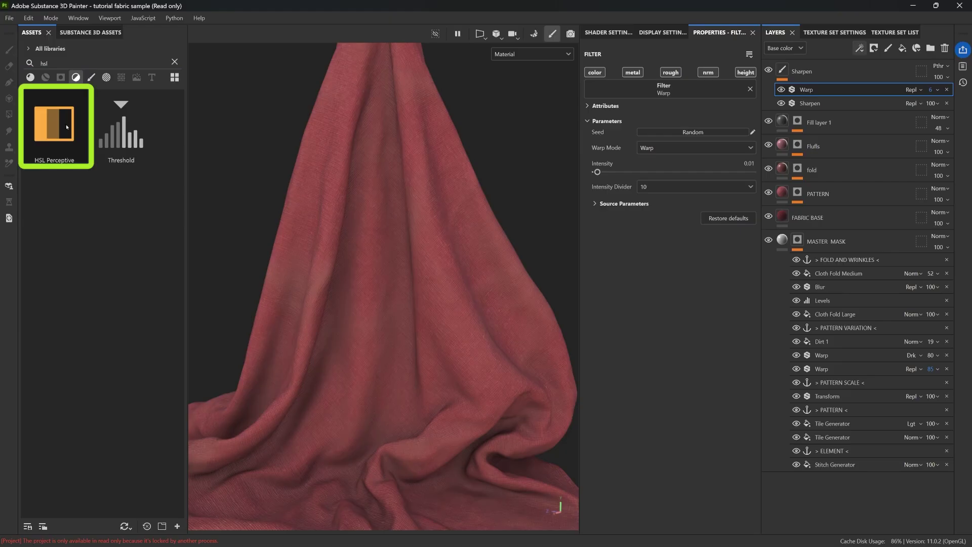
drag(54, 124, 792, 88)
drag(681, 158, 721, 159)
drag(674, 179, 660, 200)
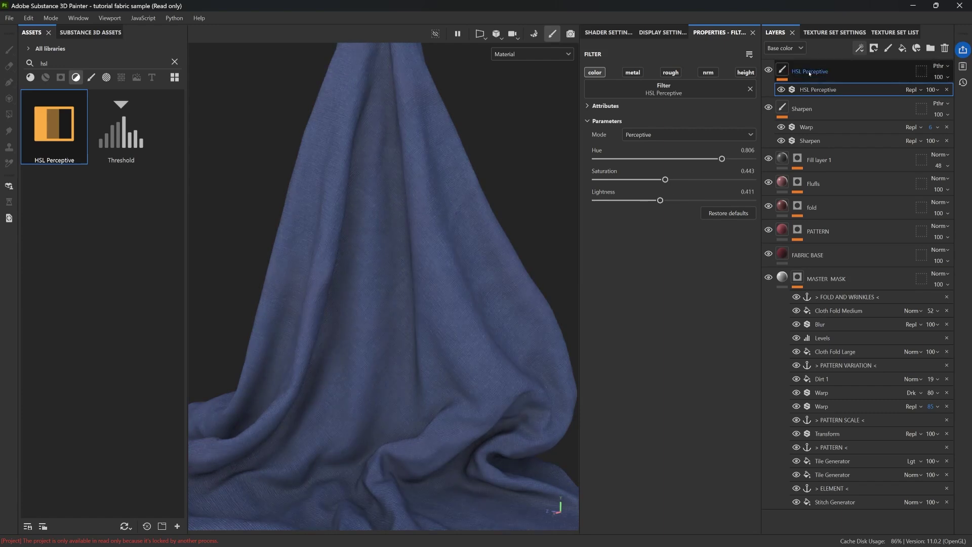
Add a base color Levels above the HSL Perceptive filter, with input black 0.009, midtone 1.124 and white 0.775
click(859, 47)
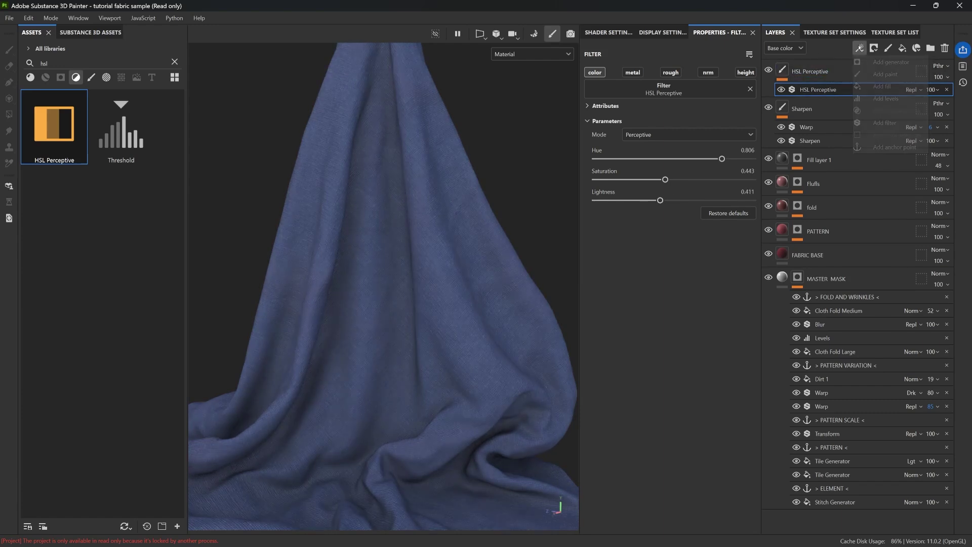
click(886, 73)
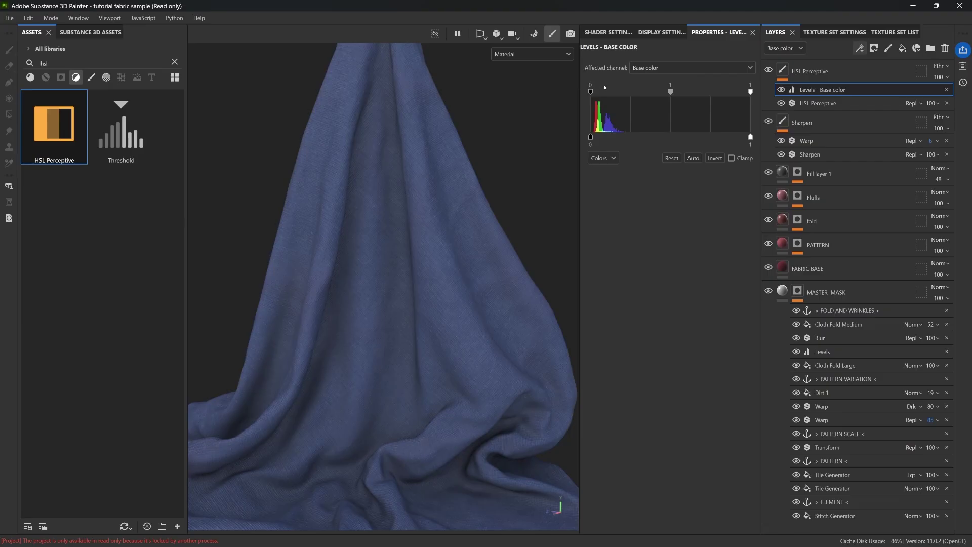
drag(591, 93, 592, 94)
drag(751, 92, 714, 92)
mouse_move(654, 92)
mouse_down()
mouse_move(642, 91)
mouse_move(654, 91)
mouse_up()
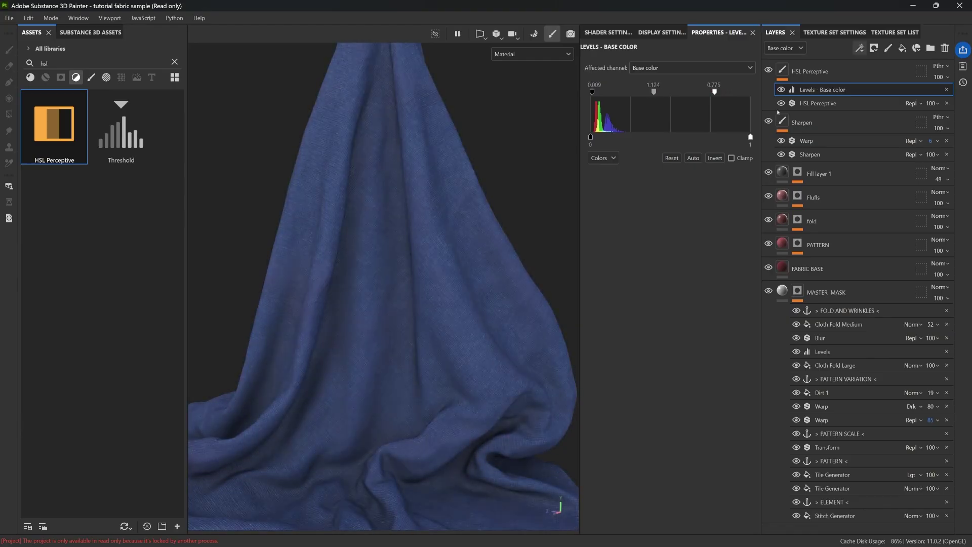
Lower the HSL Perceptive filter's Saturation to 0.265
click(818, 103)
drag(648, 181, 638, 181)
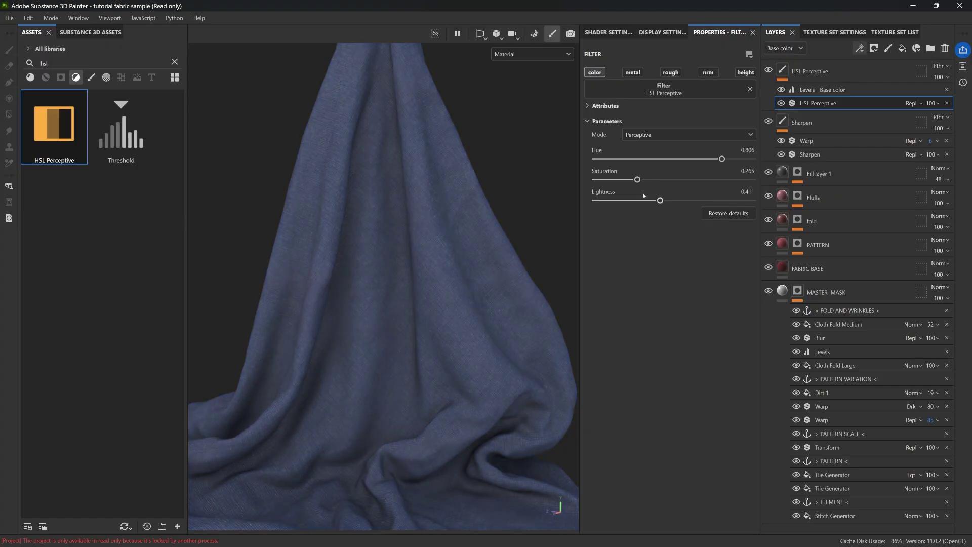